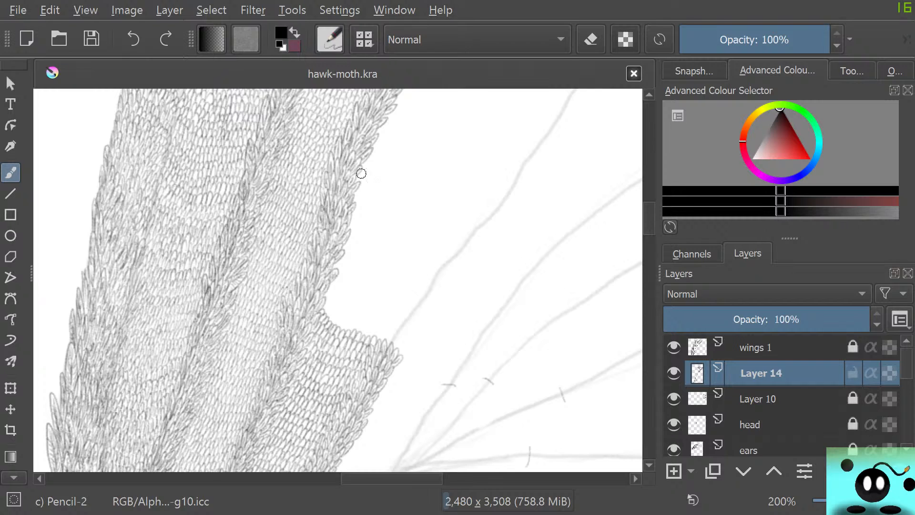
# Quit Krita and close all Battle.net windows.
pyautogui.click(18, 10)
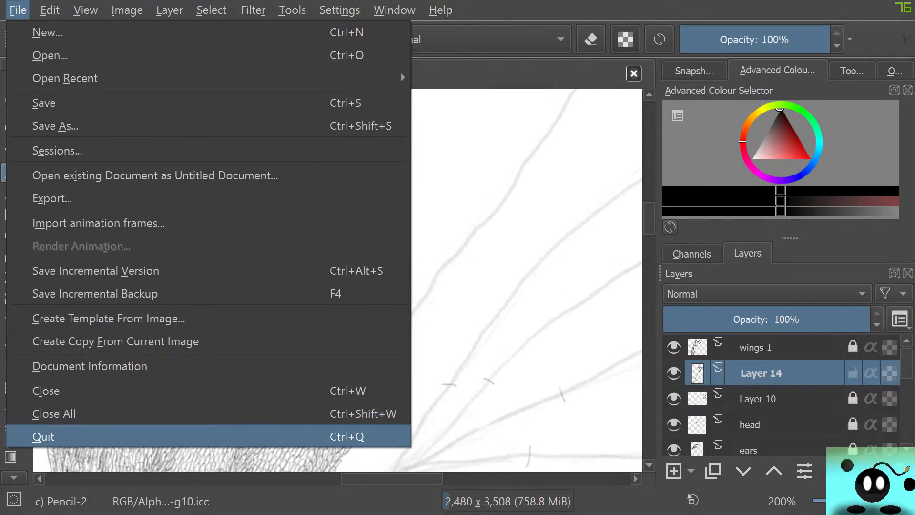
pyautogui.click(44, 436)
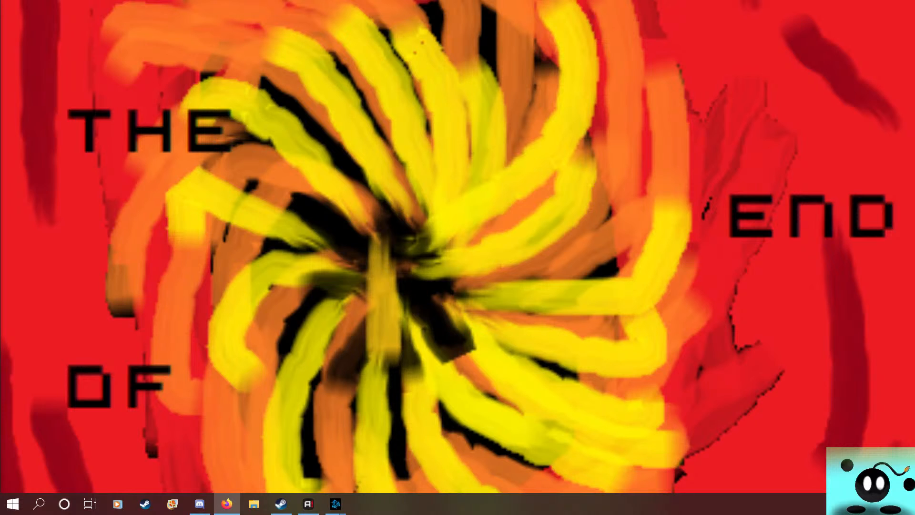
pyautogui.rightClick(336, 503)
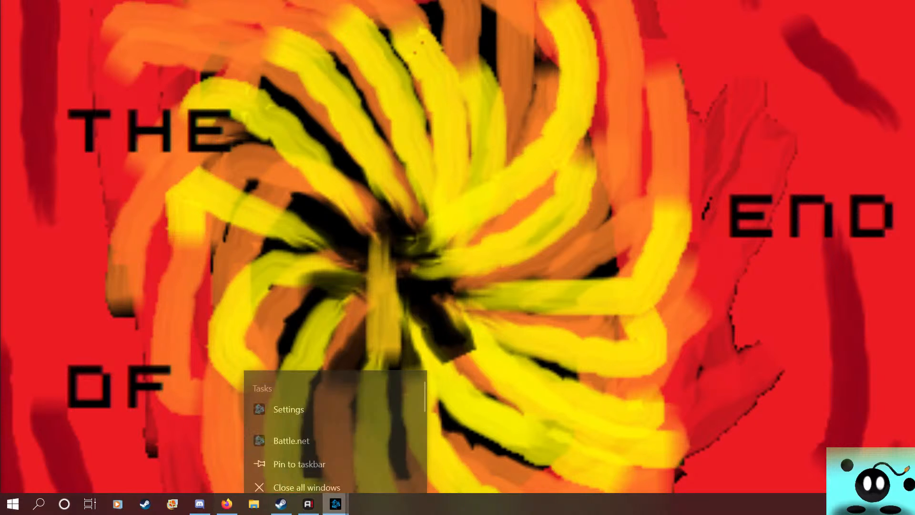
pyautogui.click(277, 476)
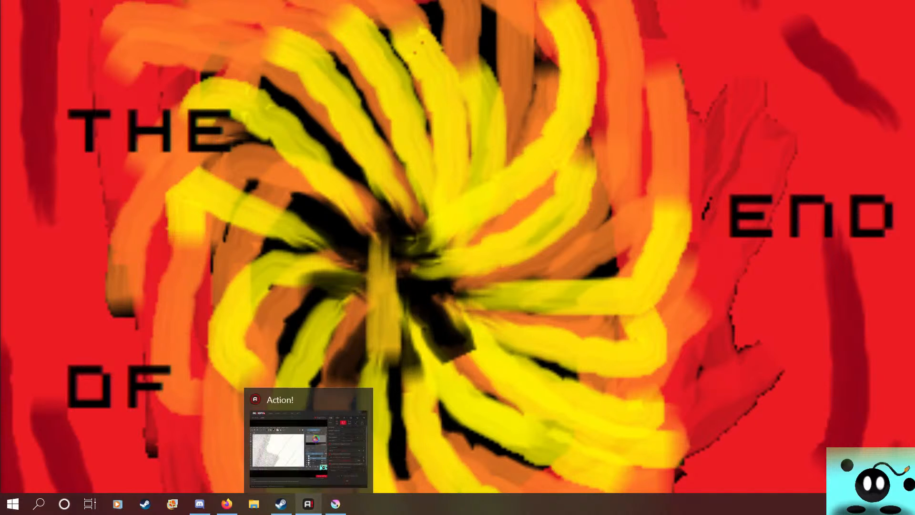
# Switch to the restarted Krita and display hawk-moth.kra in full screen mode.
pyautogui.click(335, 504)
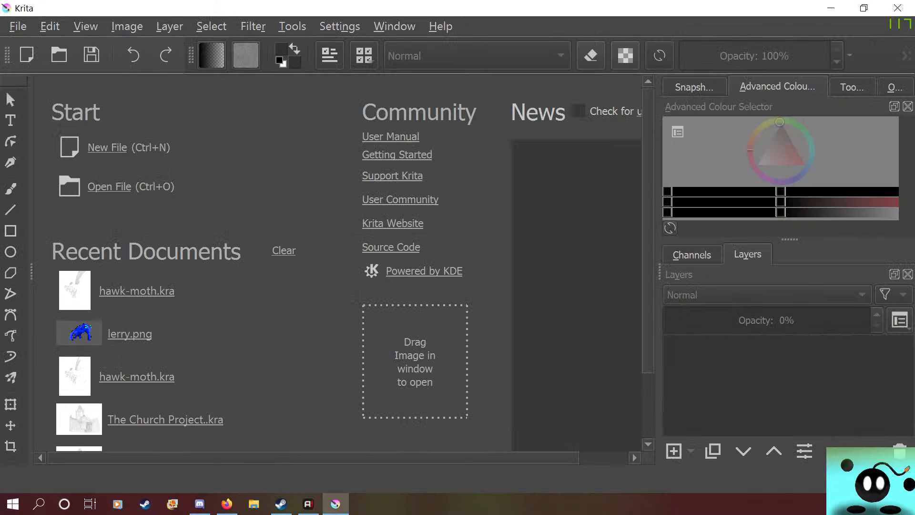
pyautogui.click(127, 26)
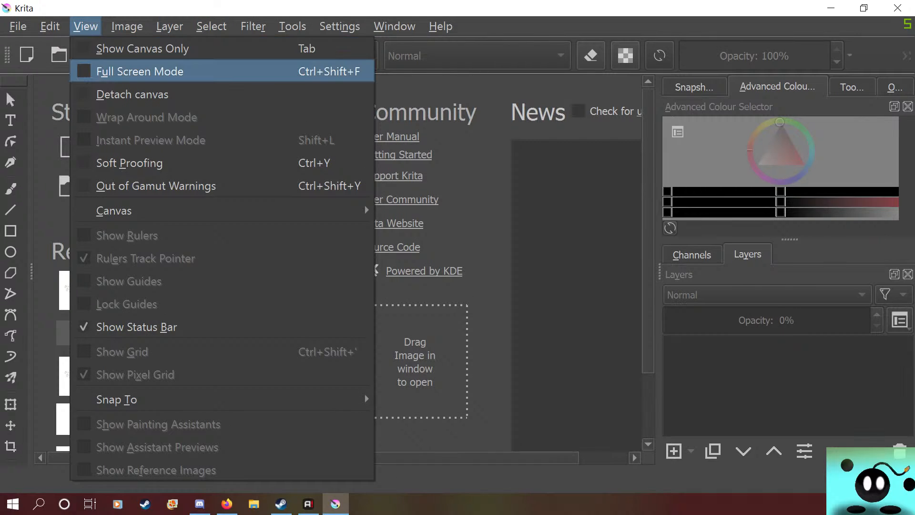
pyautogui.click(143, 70)
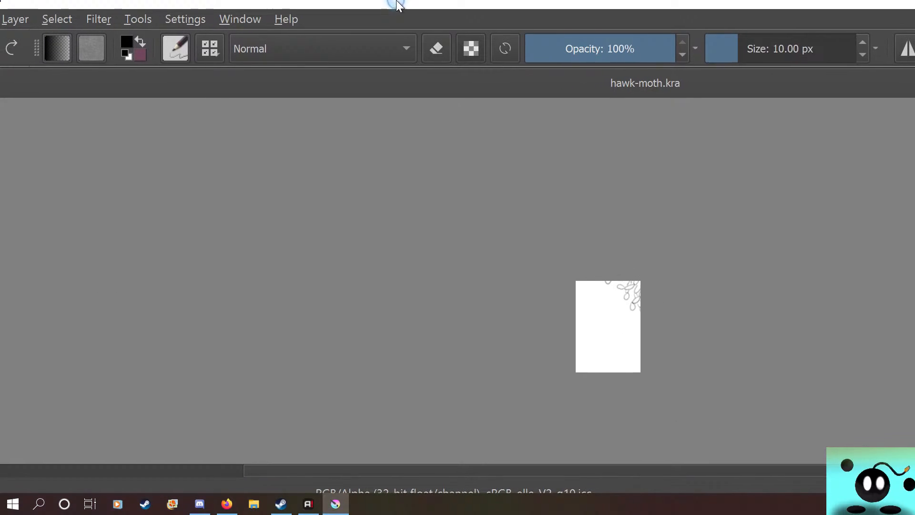
pyautogui.moveTo(397, 1); pyautogui.dragTo(522, 0)
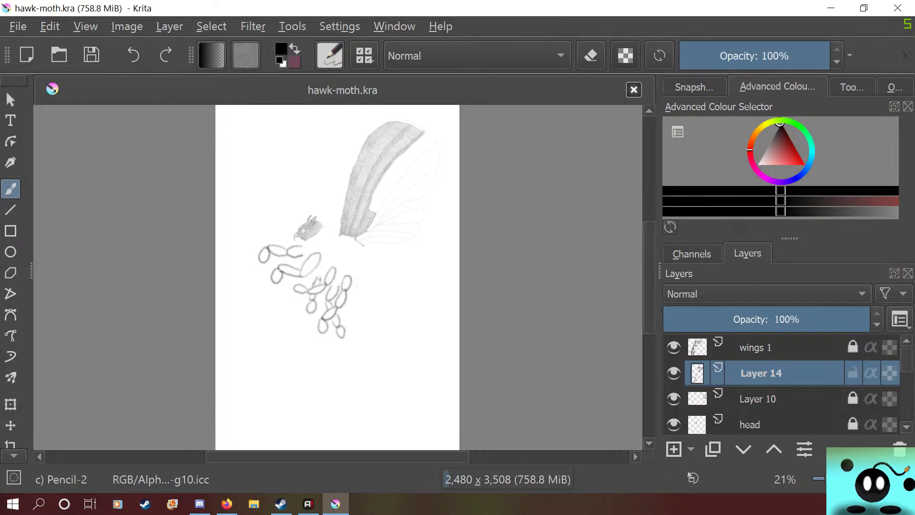
pyautogui.click(85, 26)
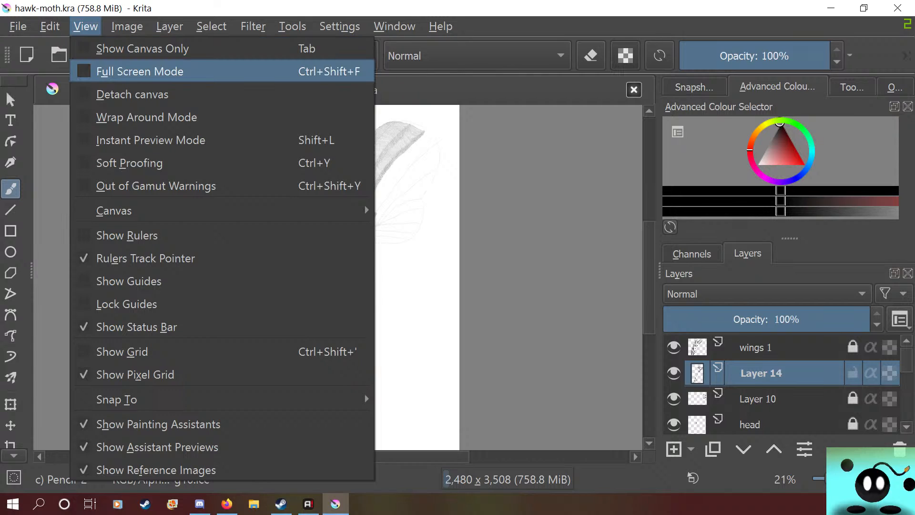
pyautogui.click(110, 70)
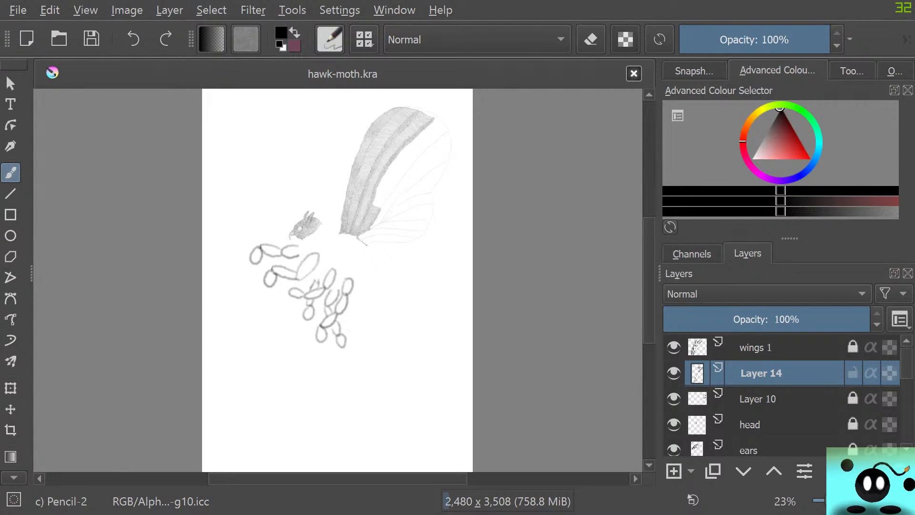
# Set the brush size to 28.58 px in the brush toolbar's hidden controls.
pyautogui.click(907, 40)
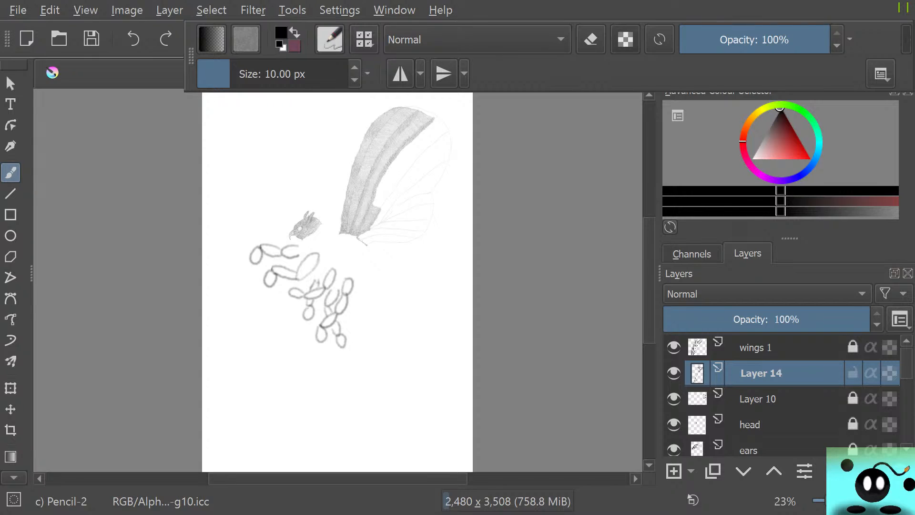
pyautogui.moveTo(266, 74)
pyautogui.mouseDown()
pyautogui.moveTo(348, 74)
pyautogui.moveTo(243, 74)
pyautogui.mouseUp()
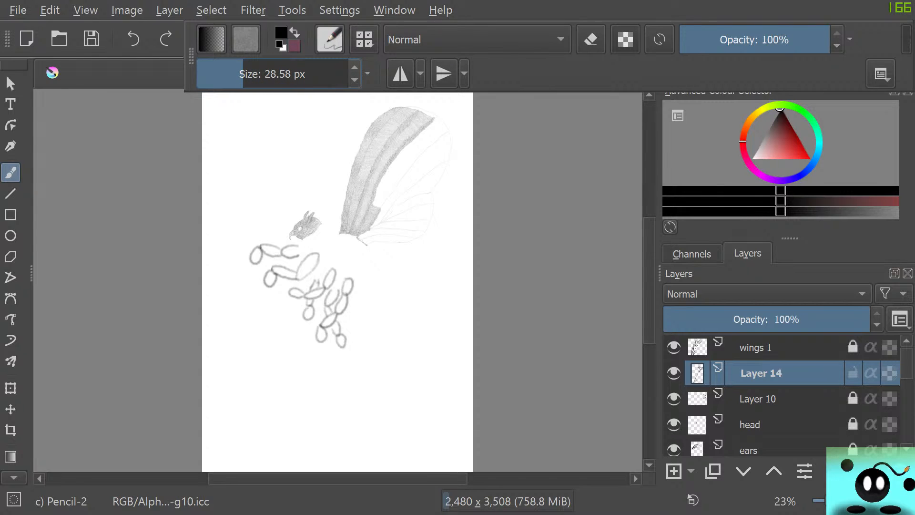
pyautogui.moveTo(191, 56)
pyautogui.mouseDown()
pyautogui.moveTo(143, 56)
pyautogui.moveTo(143, 96)
pyautogui.moveTo(216, 122)
pyautogui.moveTo(231, 75)
pyautogui.moveTo(205, 36)
pyautogui.moveTo(191, 39)
pyautogui.mouseUp()
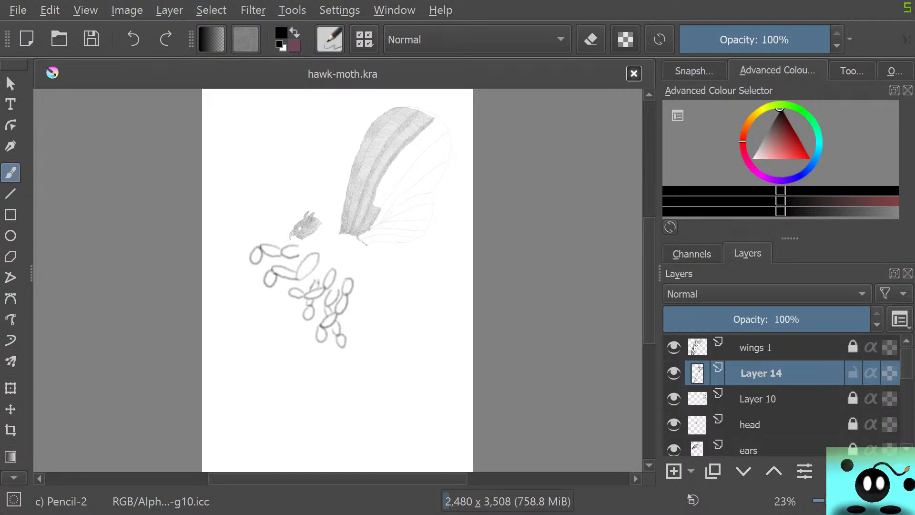
# Examine the brush toolbar's hidden controls and the extra opacity, flow, size and pattern scale options.
pyautogui.moveTo(809, 40); pyautogui.dragTo(832, 40)
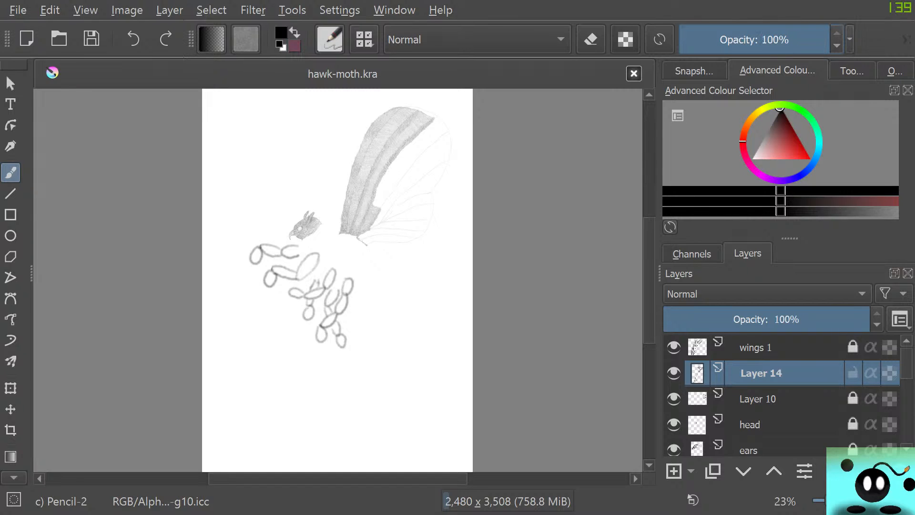
pyautogui.click(850, 40)
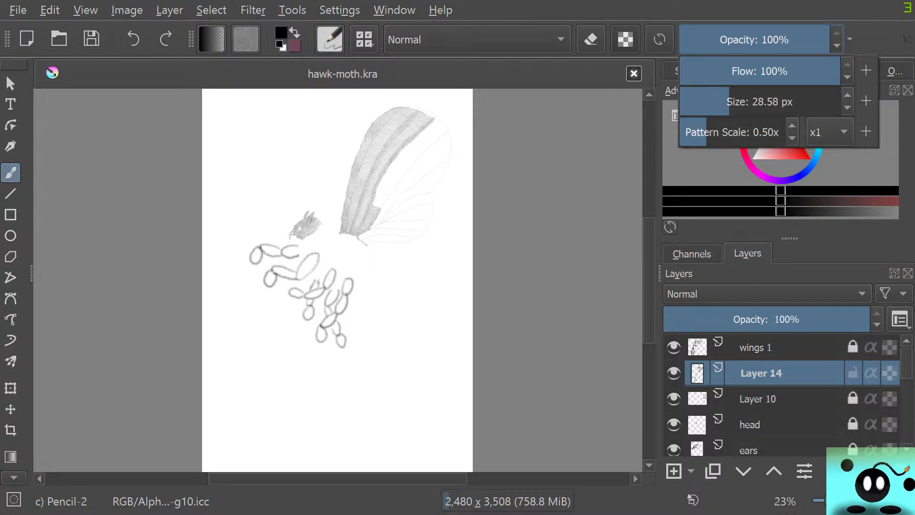
pyautogui.click(850, 40)
pyautogui.click(907, 40)
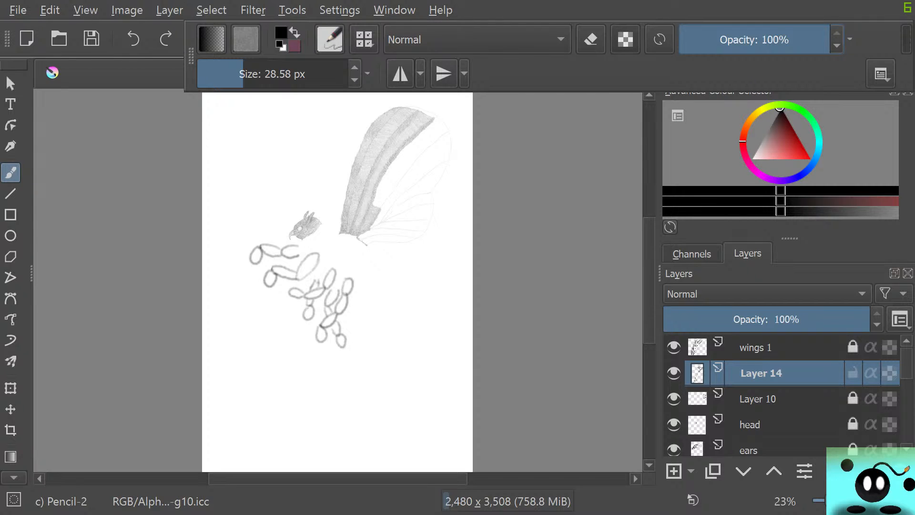
pyautogui.click(906, 40)
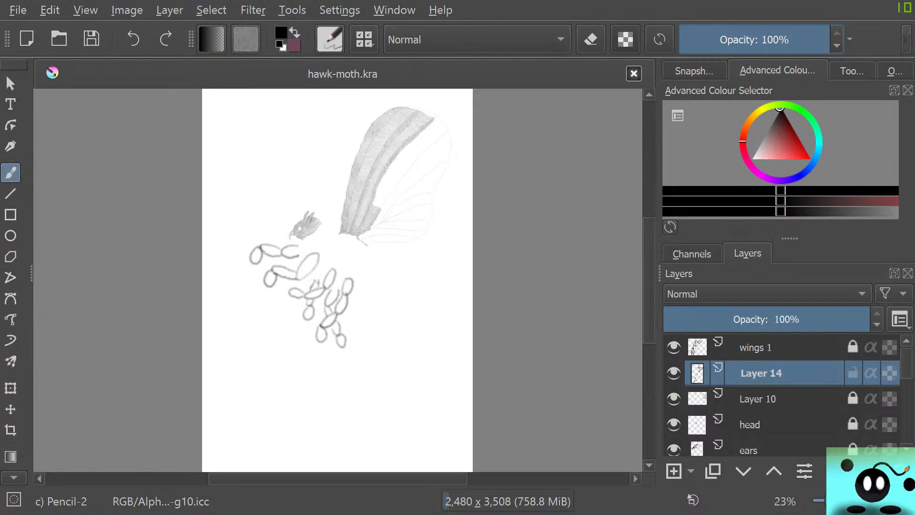
pyautogui.click(907, 40)
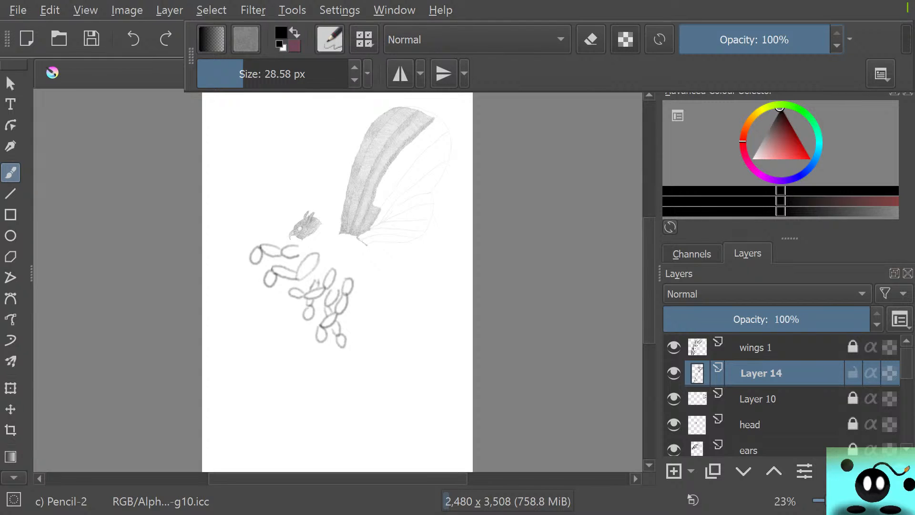
pyautogui.click(368, 74)
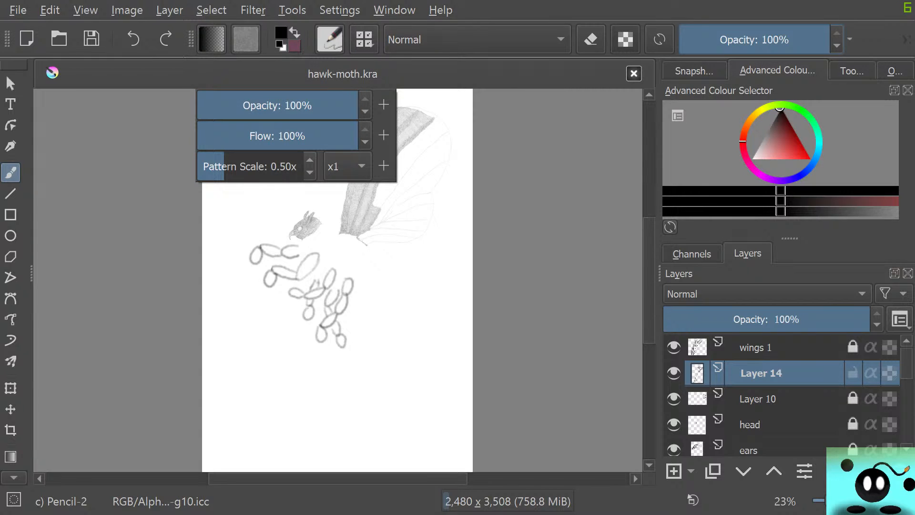
pyautogui.click(333, 215)
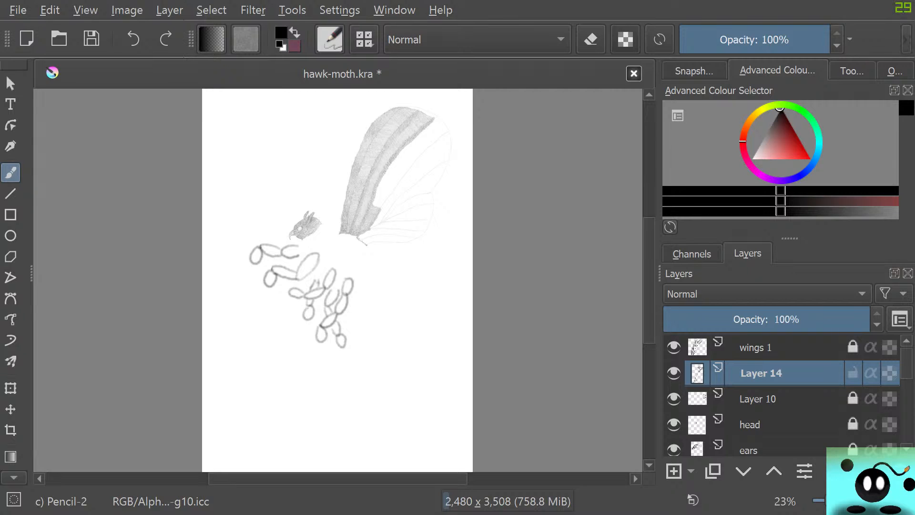
# Rearrange the toolbars so the brush controls occupy their own full-width row above the file and undo commands.
pyautogui.click(907, 40)
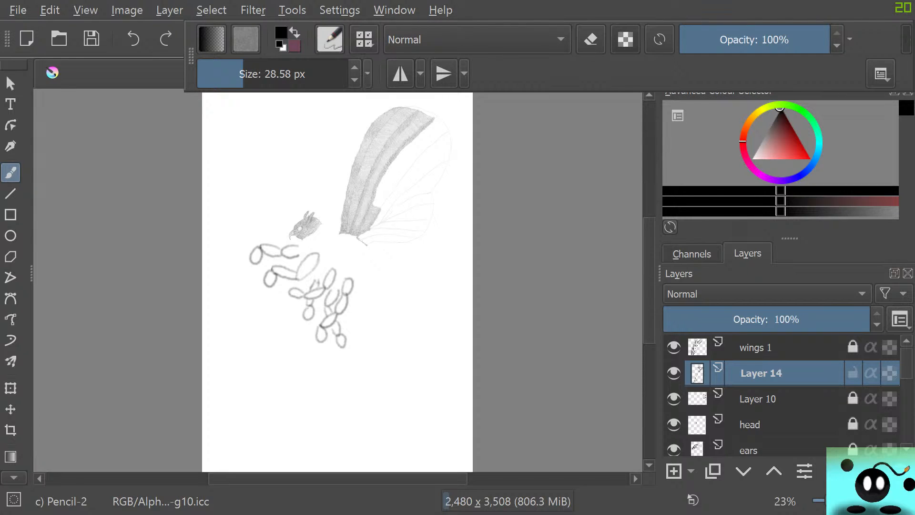
pyautogui.moveTo(192, 56)
pyautogui.mouseDown()
pyautogui.moveTo(327, 56)
pyautogui.moveTo(528, 91)
pyautogui.moveTo(614, 90)
pyautogui.moveTo(490, 41)
pyautogui.moveTo(6, 74)
pyautogui.moveTo(14, 37)
pyautogui.moveTo(46, 33)
pyautogui.moveTo(29, 28)
pyautogui.moveTo(21, 38)
pyautogui.mouseUp()
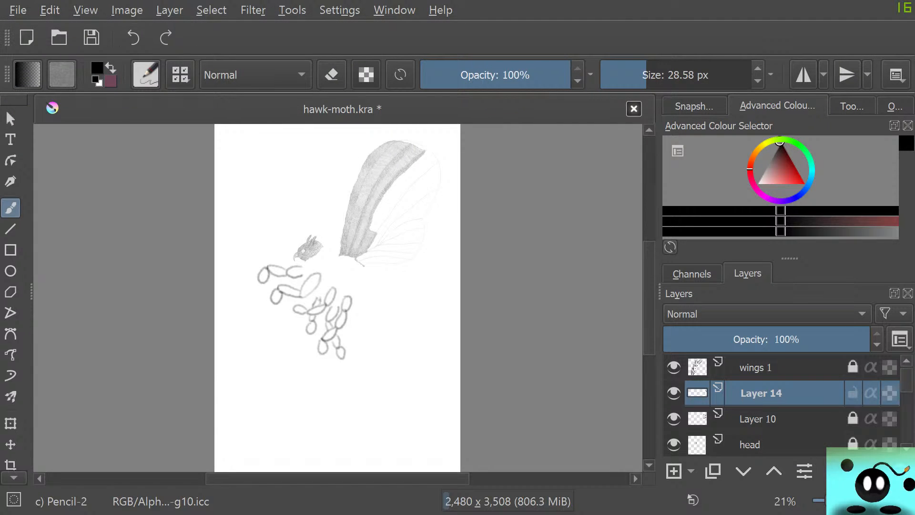
pyautogui.moveTo(7, 37)
pyautogui.mouseDown()
pyautogui.moveTo(7, 58)
pyautogui.moveTo(33, 58)
pyautogui.moveTo(3, 58)
pyautogui.moveTo(6, 39)
pyautogui.mouseUp()
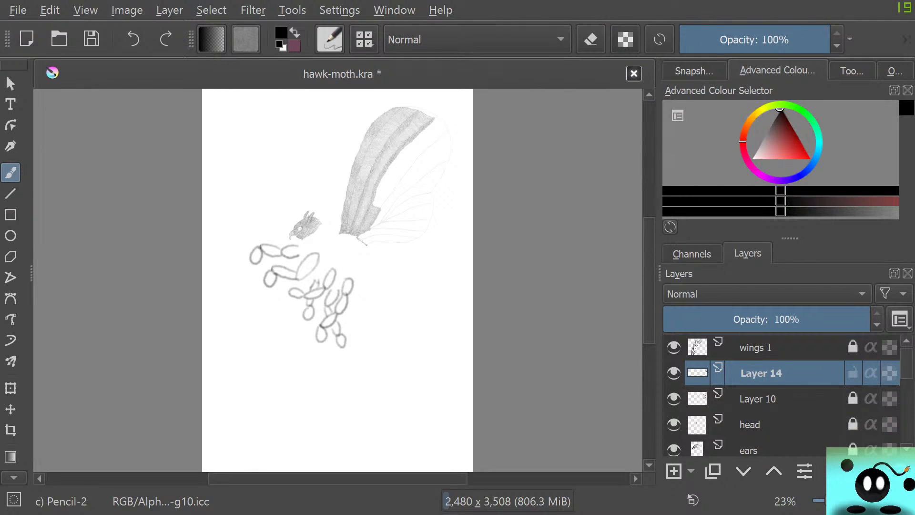
pyautogui.moveTo(7, 39); pyautogui.dragTo(33, 74)
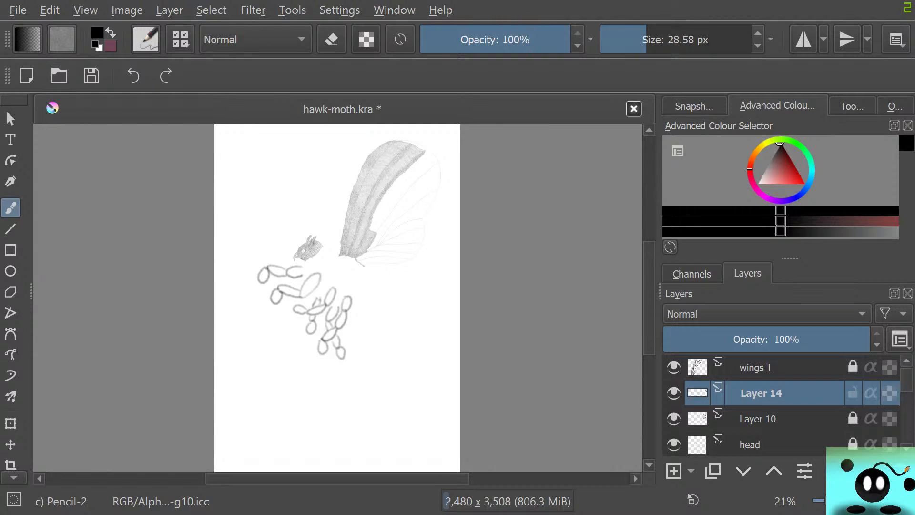
# Save hawk-moth.kra and reduce the brush size to 4.55 px.
pyautogui.click(91, 76)
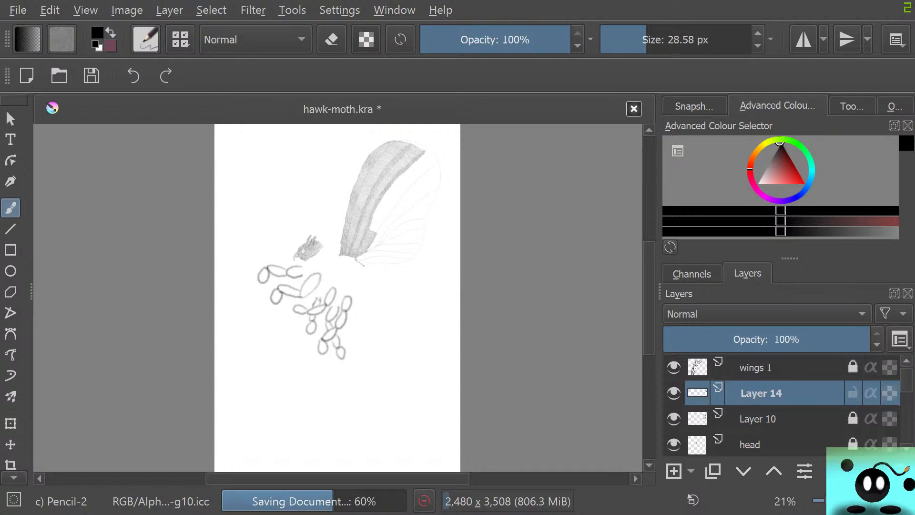
pyautogui.click(758, 46)
pyautogui.click(758, 46)
pyautogui.click(758, 46)
pyautogui.click(758, 46)
pyautogui.click(758, 46)
pyautogui.click(758, 45)
pyautogui.click(758, 46)
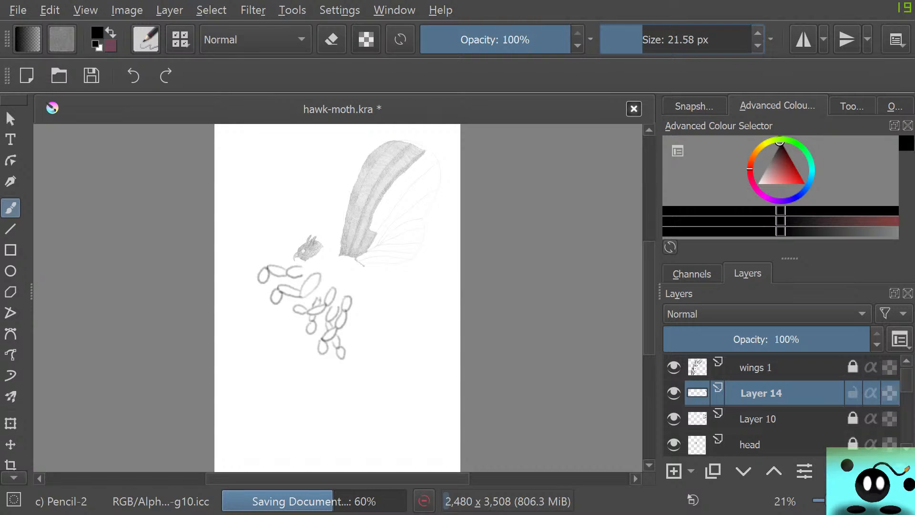
pyautogui.click(654, 40)
pyautogui.moveTo(654, 40); pyautogui.dragTo(626, 40)
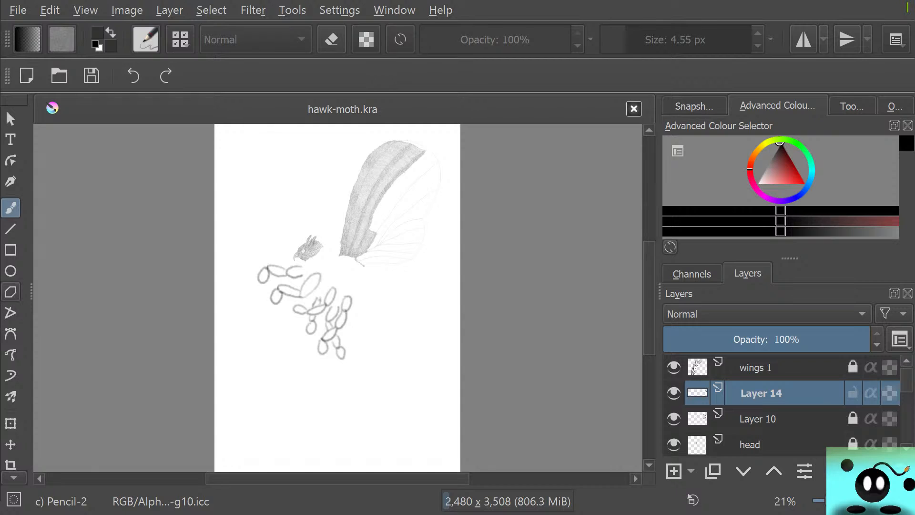
# Examine the scale texture along the wing's finished edge and the sketched vein lines beside it.
pyautogui.scroll(7, 394, 168)
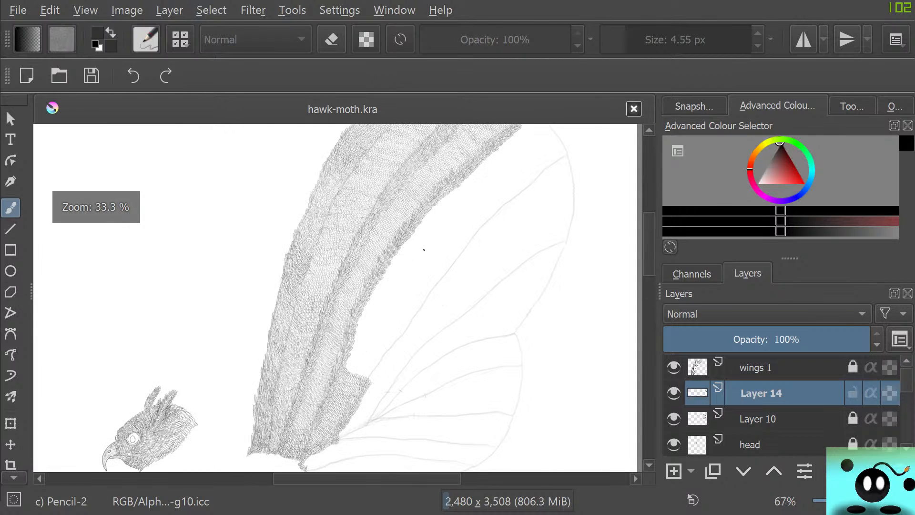
pyautogui.scroll(-4, 200, 327)
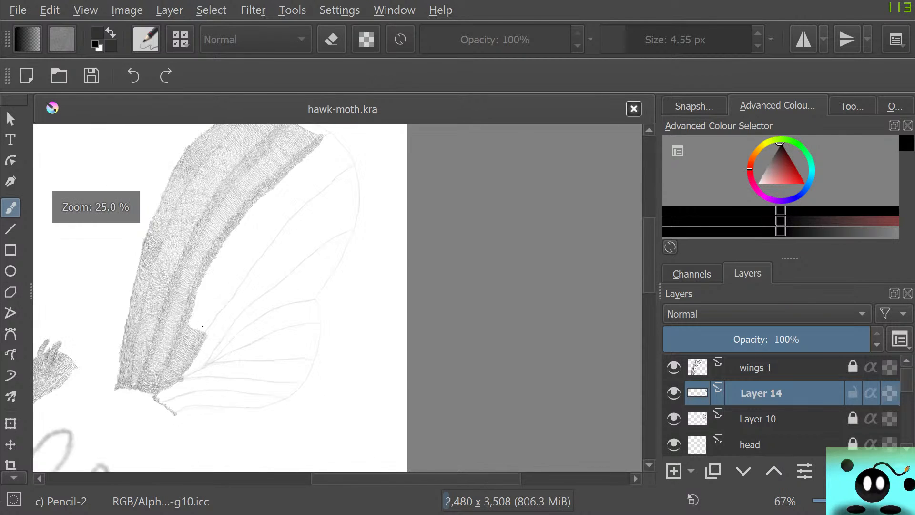
pyautogui.scroll(2, 167, 241)
pyautogui.scroll(1, 167, 240)
pyautogui.scroll(1, 202, 321)
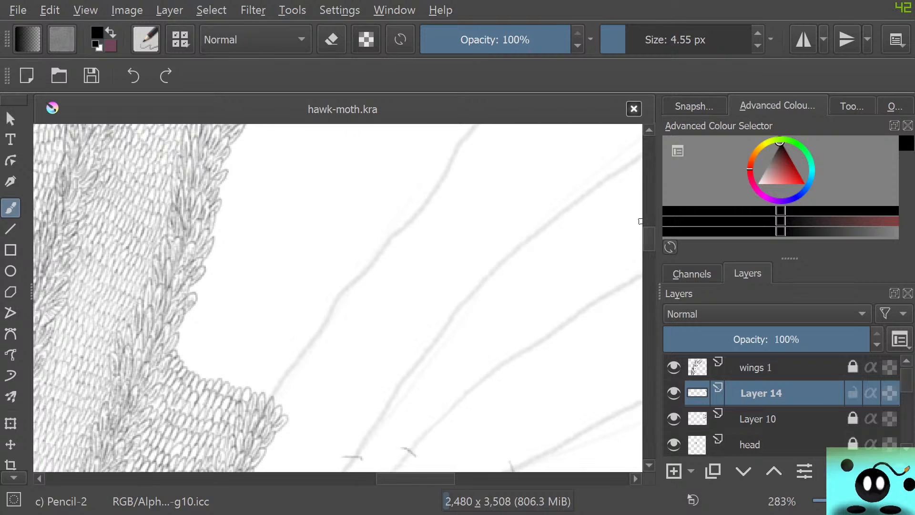
pyautogui.moveTo(649, 236); pyautogui.dragTo(649, 210)
pyautogui.moveTo(610, 405); pyautogui.dragTo(305, 419)
pyautogui.moveTo(611, 191); pyautogui.dragTo(629, 470)
pyautogui.moveTo(458, 429)
pyautogui.mouseDown()
pyautogui.moveTo(458, 462)
pyautogui.moveTo(457, 129)
pyautogui.mouseUp()
pyautogui.moveTo(457, 453); pyautogui.dragTo(455, 133)
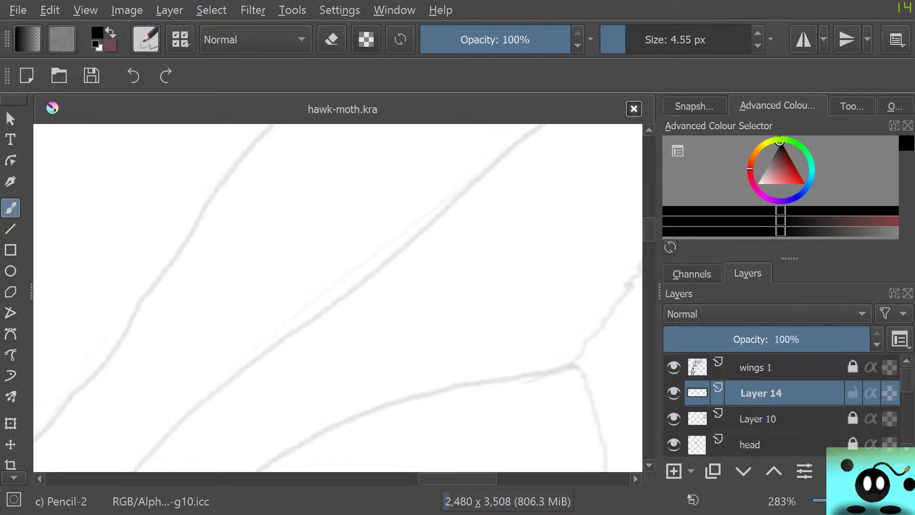
pyautogui.moveTo(228, 201); pyautogui.dragTo(634, 200)
pyautogui.moveTo(629, 382); pyautogui.dragTo(630, 221)
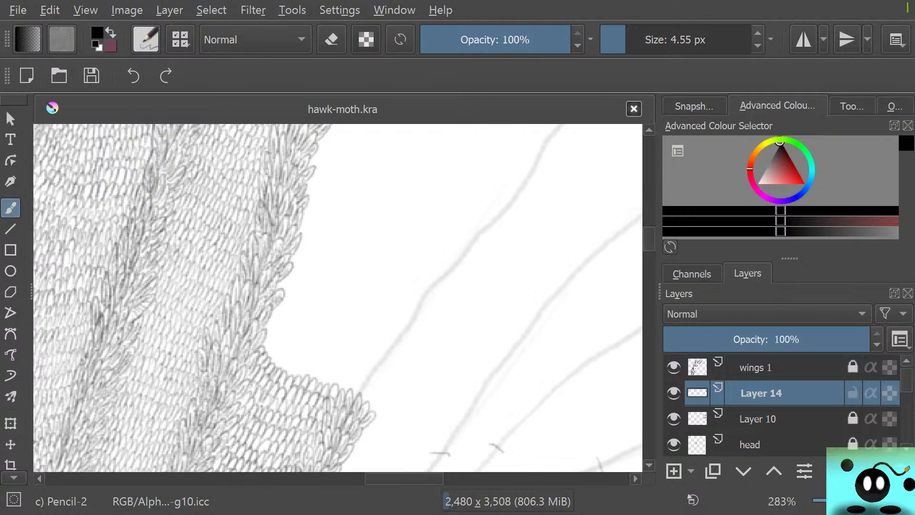
pyautogui.scroll(3, 362, 377)
pyautogui.scroll(-3, 397, 414)
pyautogui.scroll(2, 396, 414)
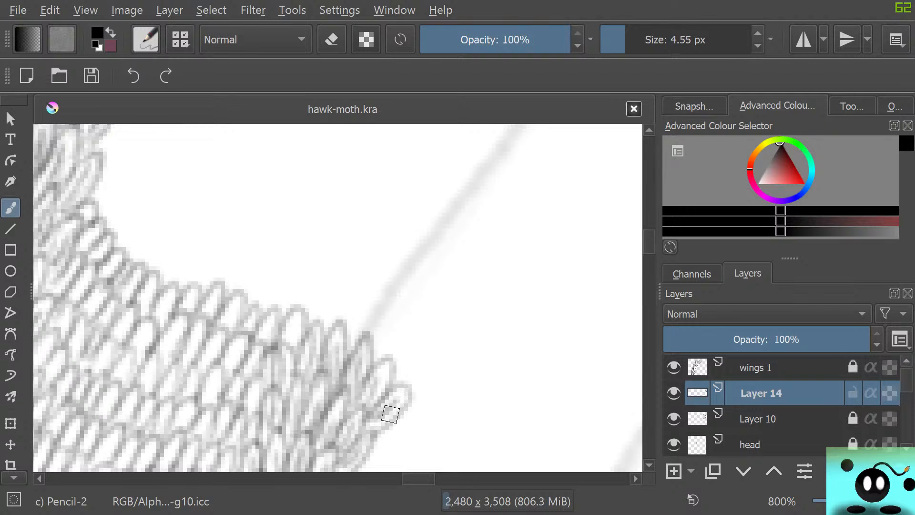
pyautogui.moveTo(415, 478)
pyautogui.mouseDown()
pyautogui.moveTo(433, 479)
pyautogui.moveTo(416, 479)
pyautogui.mouseUp()
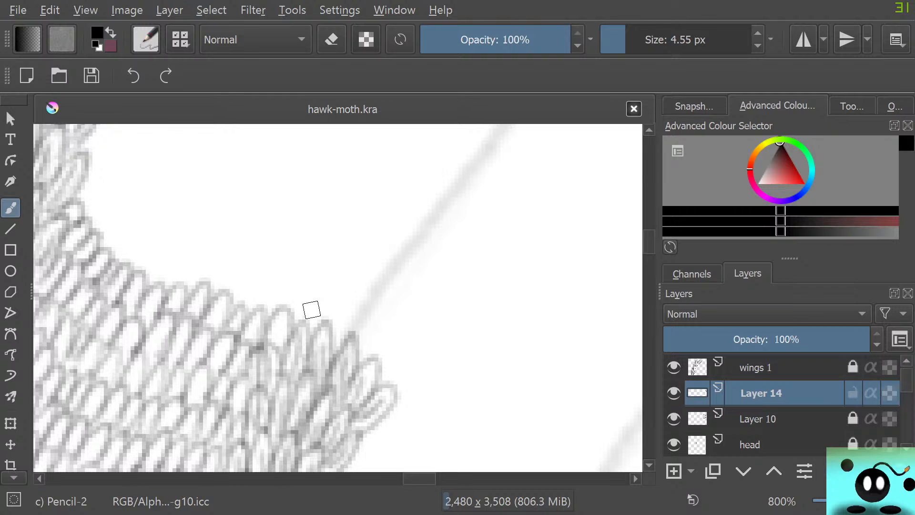
pyautogui.scroll(-5, 266, 277)
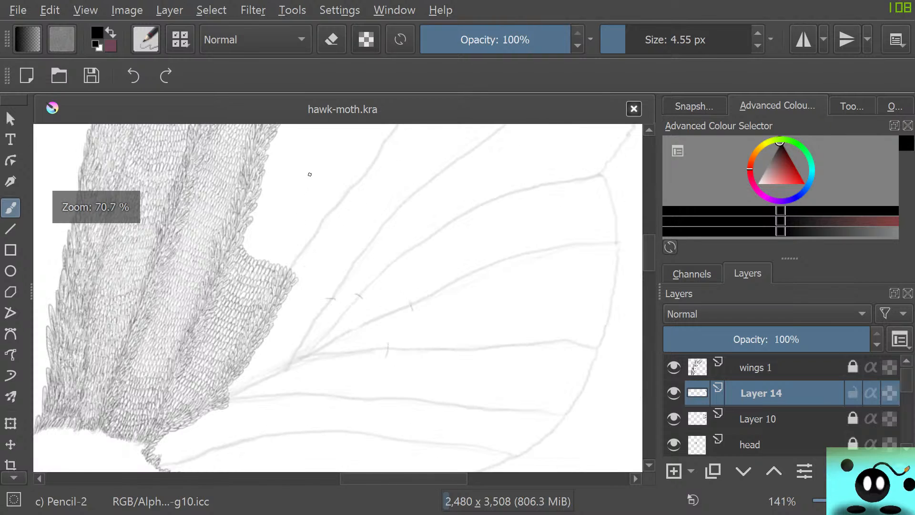
pyautogui.scroll(2, 312, 173)
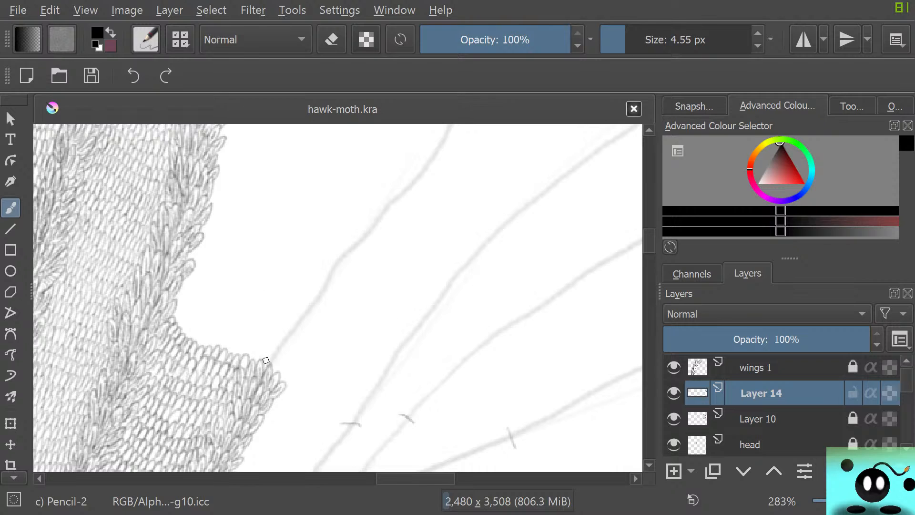
pyautogui.moveTo(262, 363); pyautogui.dragTo(272, 370)
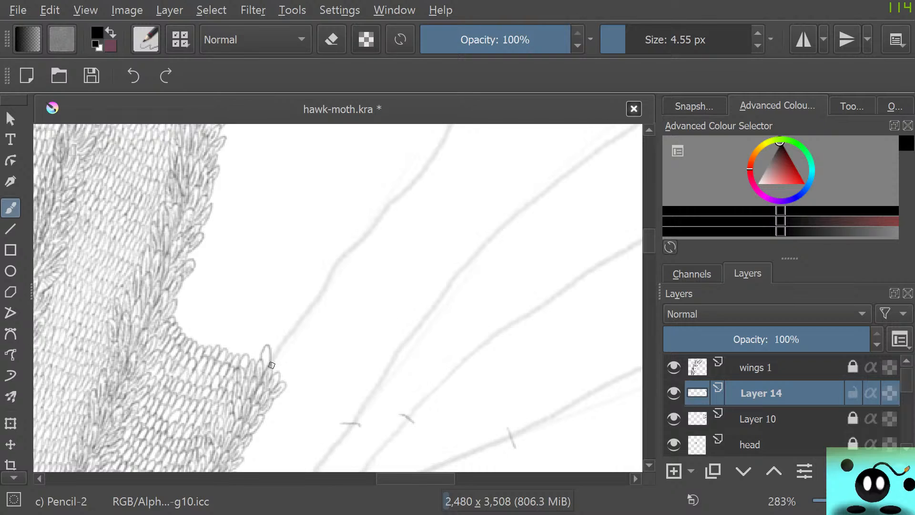
pyautogui.moveTo(274, 366)
pyautogui.mouseDown()
pyautogui.moveTo(280, 353)
pyautogui.moveTo(281, 381)
pyautogui.moveTo(299, 368)
pyautogui.moveTo(278, 373)
pyautogui.mouseUp()
pyautogui.press('/')
pyautogui.moveTo(293, 380)
pyautogui.mouseDown()
pyautogui.moveTo(295, 367)
pyautogui.moveTo(267, 348)
pyautogui.moveTo(312, 422)
pyautogui.mouseUp()
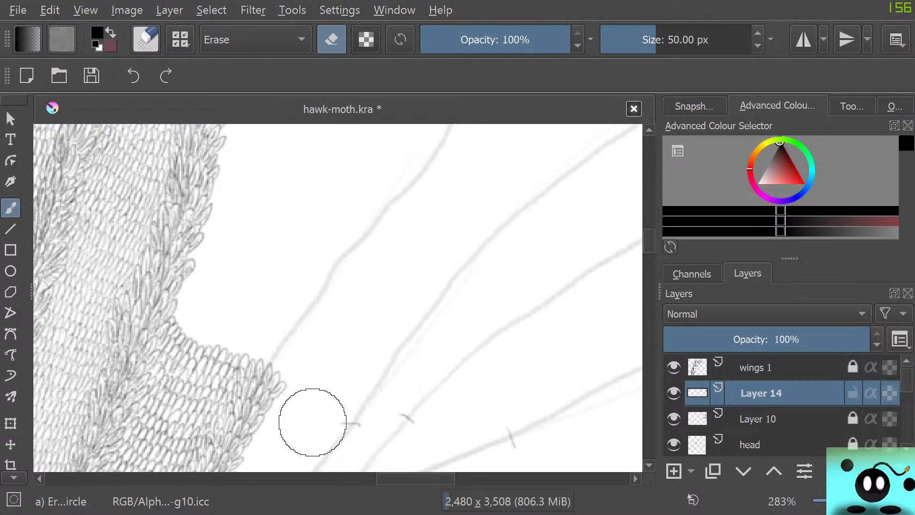
# Make wings 1 the active layer, lock Layer 14 and unlock wings 1 for drawing.
pyautogui.click(773, 367)
pyautogui.click(853, 393)
pyautogui.click(853, 368)
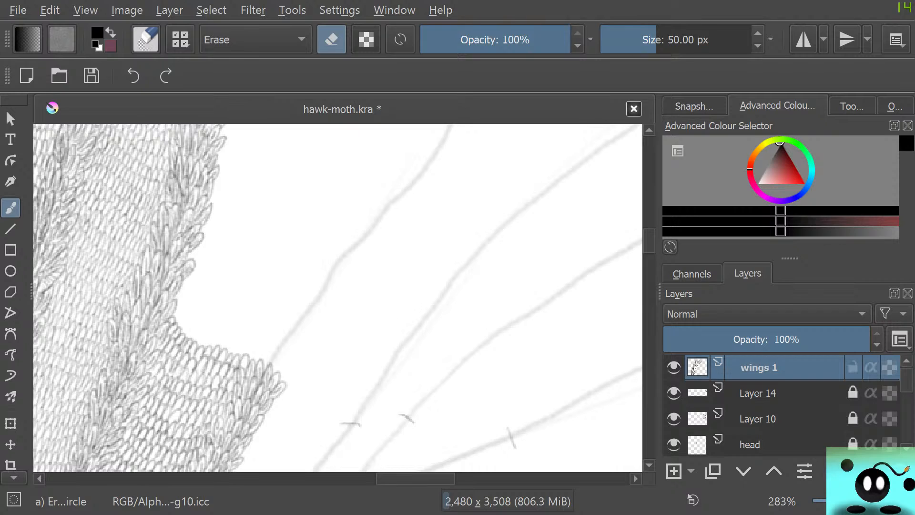
# Draw overlapping scales with Pencil-2 at 4.55 px from the scale patch's corner onto the nearest vein, erasing a misplaced scale.
pyautogui.press('/')
pyautogui.moveTo(254, 357)
pyautogui.mouseDown()
pyautogui.moveTo(262, 351)
pyautogui.moveTo(276, 375)
pyautogui.moveTo(280, 361)
pyautogui.moveTo(285, 381)
pyautogui.moveTo(290, 366)
pyautogui.moveTo(293, 389)
pyautogui.moveTo(286, 379)
pyautogui.mouseUp()
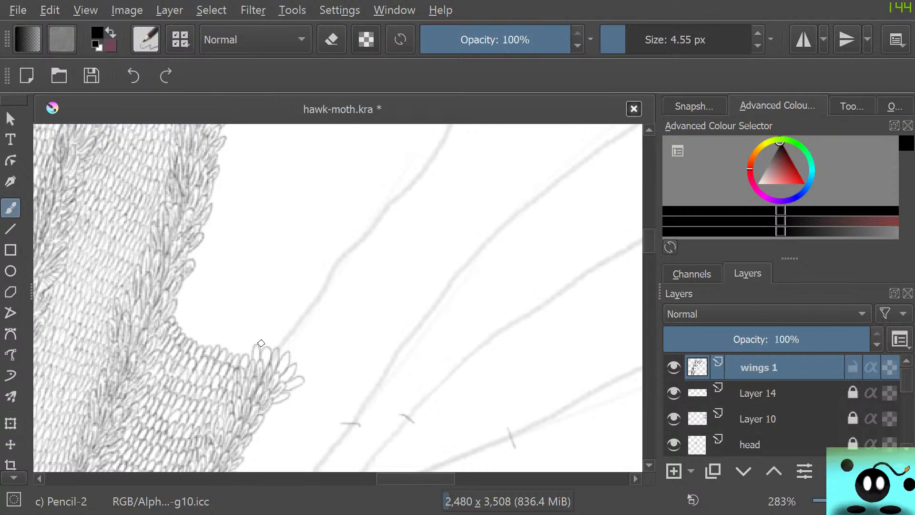
pyautogui.moveTo(263, 348)
pyautogui.mouseDown()
pyautogui.moveTo(281, 332)
pyautogui.moveTo(285, 354)
pyautogui.moveTo(302, 336)
pyautogui.moveTo(289, 360)
pyautogui.moveTo(300, 351)
pyautogui.moveTo(295, 370)
pyautogui.moveTo(310, 359)
pyautogui.moveTo(300, 375)
pyautogui.mouseUp()
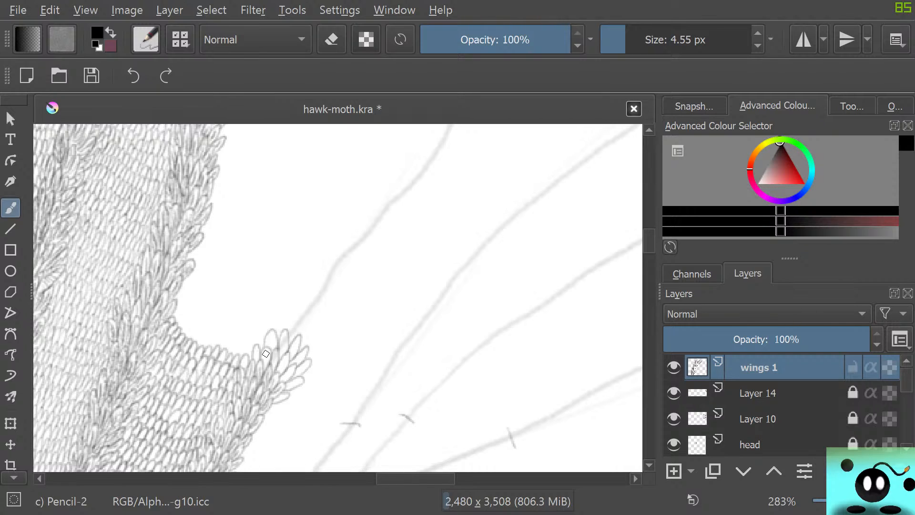
pyautogui.press('e')
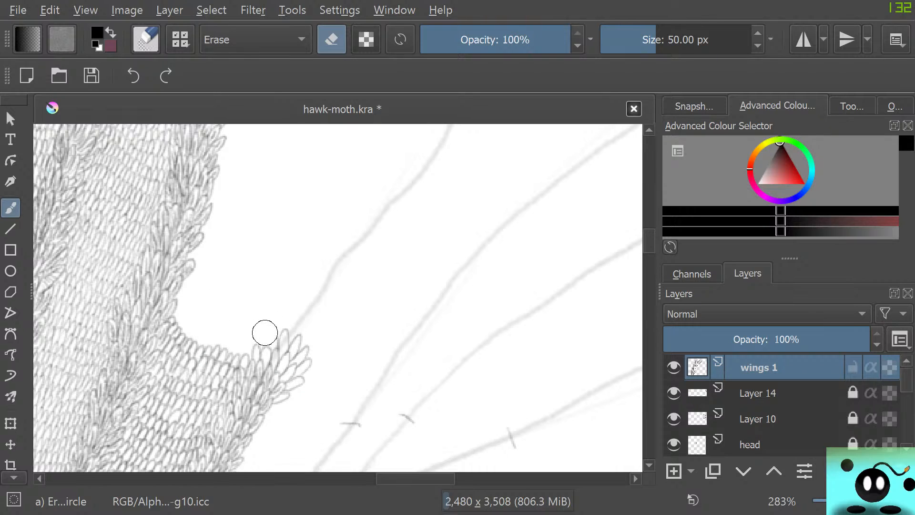
pyautogui.press('/')
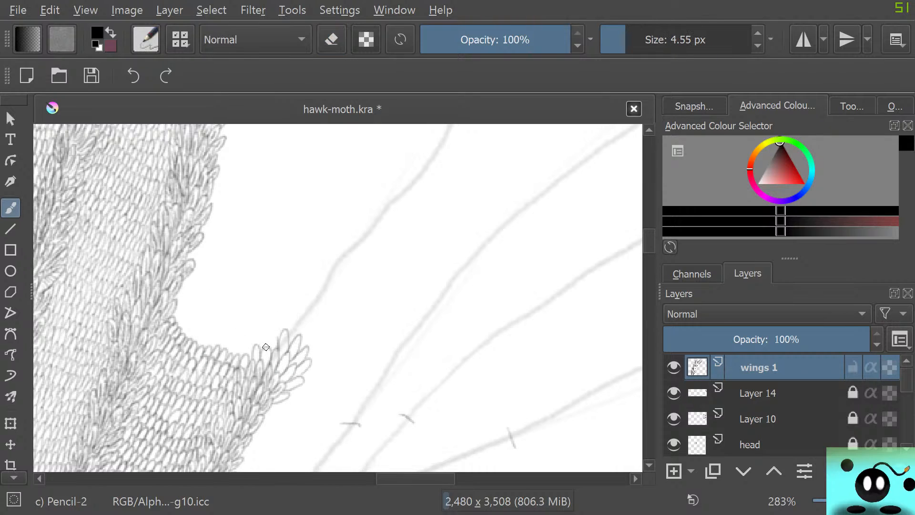
# Extend the band of overlapping pencil scales up the nearest vein line, past its first bend.
pyautogui.moveTo(272, 327)
pyautogui.mouseDown()
pyautogui.moveTo(276, 337)
pyautogui.moveTo(282, 320)
pyautogui.moveTo(289, 329)
pyautogui.moveTo(298, 313)
pyautogui.moveTo(292, 336)
pyautogui.moveTo(302, 318)
pyautogui.moveTo(298, 339)
pyautogui.moveTo(309, 348)
pyautogui.mouseUp()
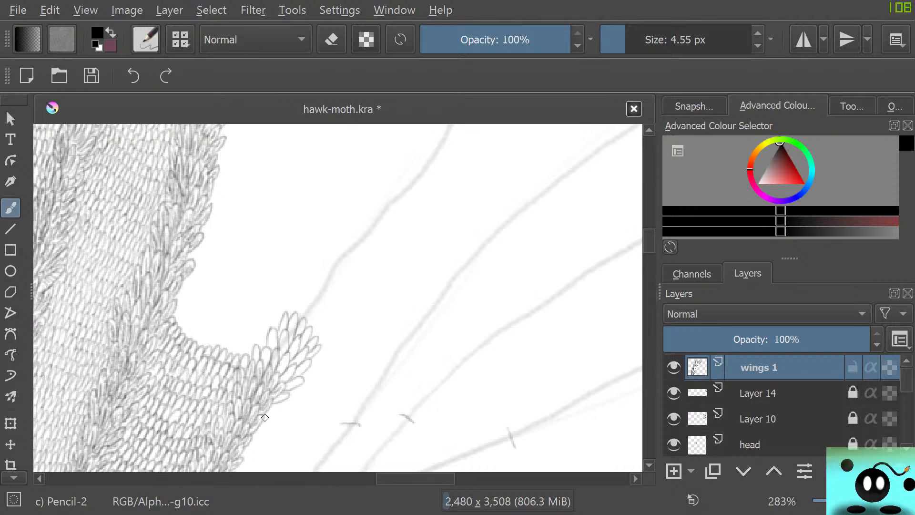
pyautogui.moveTo(288, 314)
pyautogui.mouseDown()
pyautogui.moveTo(305, 315)
pyautogui.moveTo(313, 296)
pyautogui.moveTo(309, 326)
pyautogui.moveTo(326, 308)
pyautogui.moveTo(316, 337)
pyautogui.mouseUp()
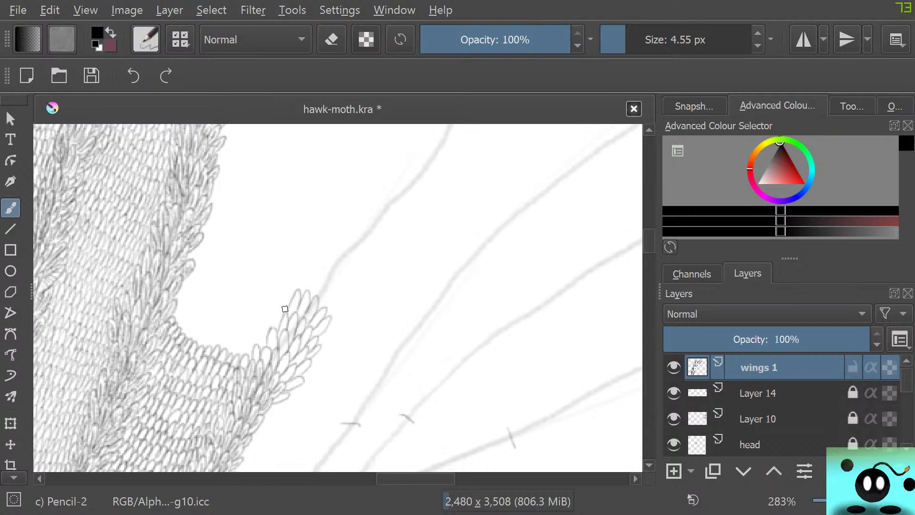
pyautogui.moveTo(282, 304); pyautogui.dragTo(279, 313)
pyautogui.moveTo(300, 289)
pyautogui.mouseDown()
pyautogui.moveTo(321, 281)
pyautogui.moveTo(316, 296)
pyautogui.moveTo(329, 282)
pyautogui.moveTo(323, 308)
pyautogui.moveTo(330, 295)
pyautogui.moveTo(327, 311)
pyautogui.moveTo(343, 305)
pyautogui.moveTo(328, 319)
pyautogui.mouseUp()
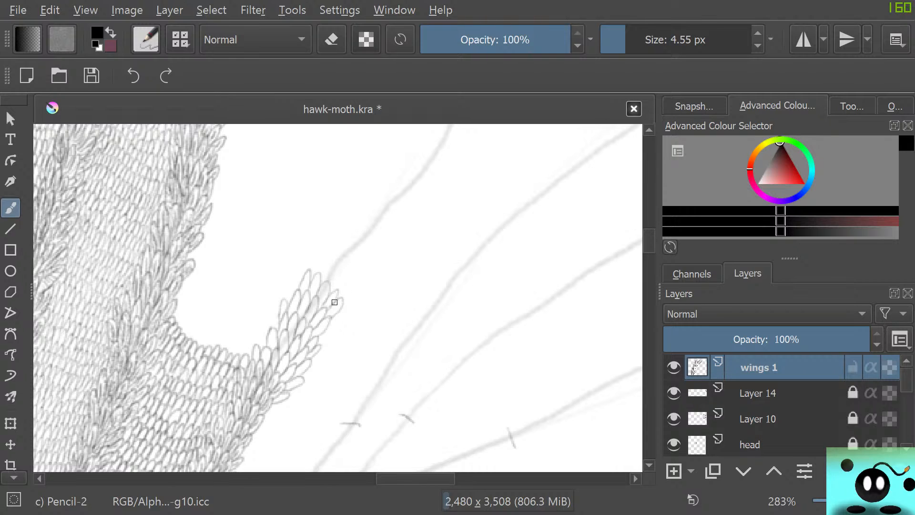
pyautogui.moveTo(310, 270)
pyautogui.mouseDown()
pyautogui.moveTo(321, 253)
pyautogui.moveTo(318, 277)
pyautogui.moveTo(333, 256)
pyautogui.moveTo(325, 280)
pyautogui.moveTo(344, 265)
pyautogui.moveTo(334, 290)
pyautogui.moveTo(349, 276)
pyautogui.moveTo(341, 298)
pyautogui.moveTo(357, 287)
pyautogui.moveTo(329, 270)
pyautogui.mouseUp()
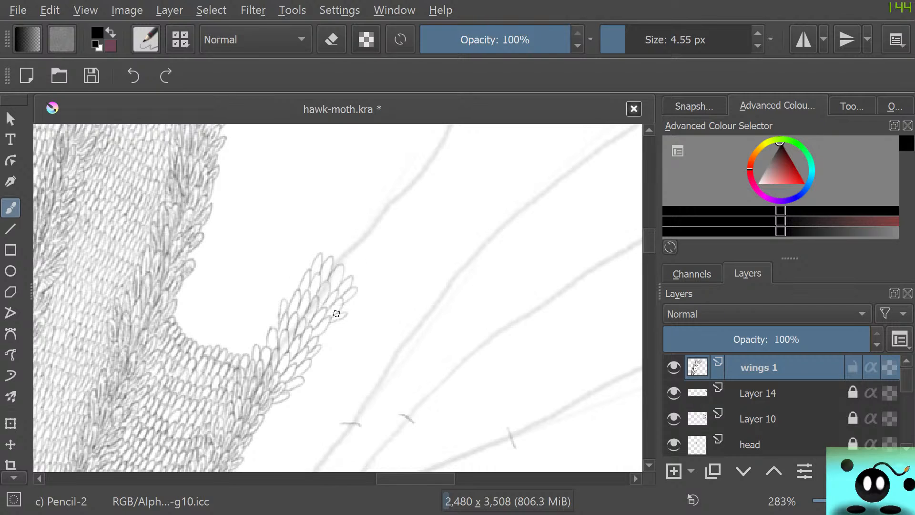
pyautogui.moveTo(340, 313); pyautogui.dragTo(341, 304)
pyautogui.moveTo(313, 252)
pyautogui.mouseDown()
pyautogui.moveTo(306, 273)
pyautogui.moveTo(328, 254)
pyautogui.moveTo(317, 257)
pyautogui.moveTo(321, 249)
pyautogui.moveTo(328, 256)
pyautogui.moveTo(340, 244)
pyautogui.moveTo(333, 262)
pyautogui.moveTo(347, 242)
pyautogui.moveTo(340, 265)
pyautogui.moveTo(356, 255)
pyautogui.moveTo(342, 272)
pyautogui.moveTo(358, 260)
pyautogui.moveTo(352, 286)
pyautogui.mouseUp()
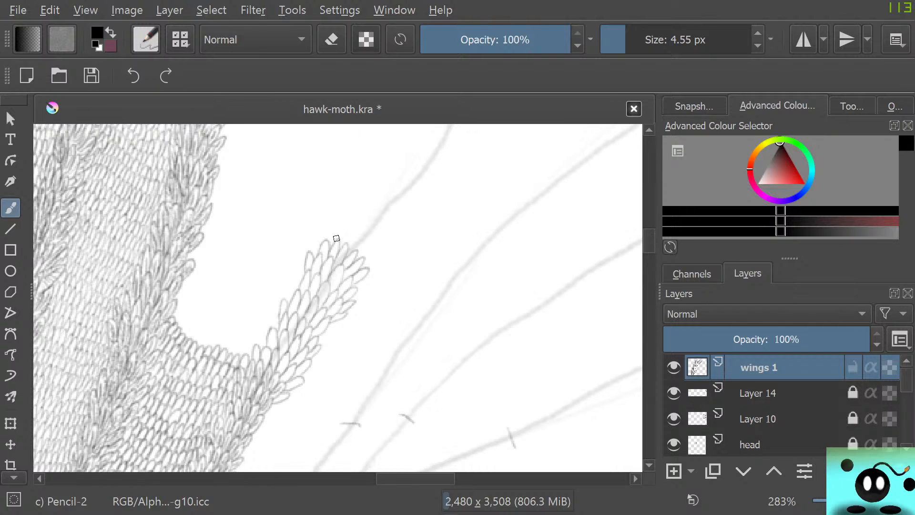
# Continue the band with rows of overlapping scales along the vein up to its second bend, filling gaps on the inner edge.
pyautogui.scroll(5, 346, 238)
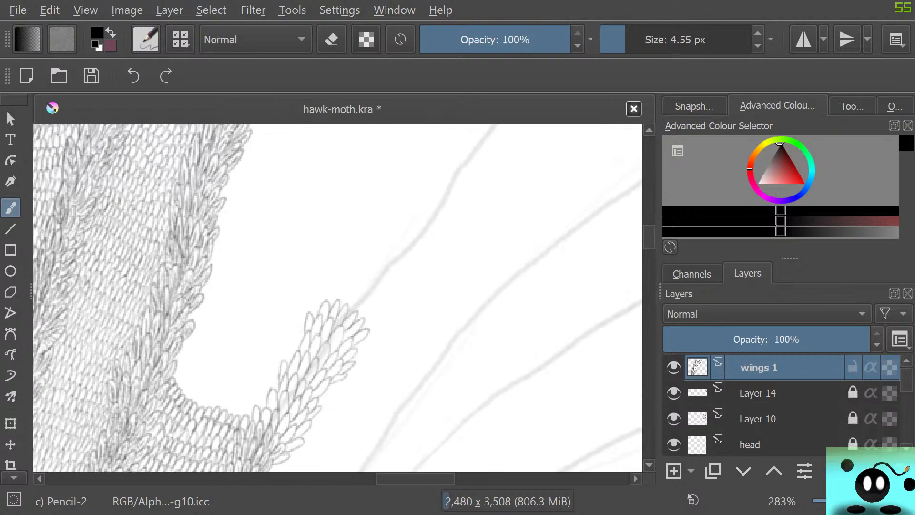
pyautogui.hscroll(3, 337, 298)
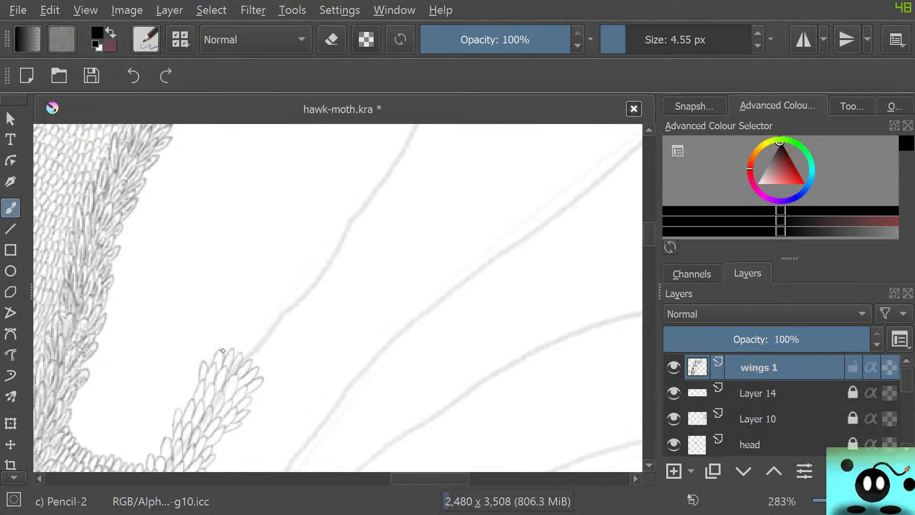
pyautogui.moveTo(223, 351)
pyautogui.mouseDown()
pyautogui.moveTo(242, 338)
pyautogui.moveTo(238, 354)
pyautogui.moveTo(249, 338)
pyautogui.moveTo(246, 363)
pyautogui.moveTo(260, 346)
pyautogui.moveTo(252, 366)
pyautogui.moveTo(271, 351)
pyautogui.moveTo(262, 377)
pyautogui.mouseUp()
pyautogui.moveTo(232, 335)
pyautogui.mouseDown()
pyautogui.moveTo(243, 318)
pyautogui.moveTo(241, 337)
pyautogui.moveTo(254, 319)
pyautogui.moveTo(250, 340)
pyautogui.moveTo(264, 320)
pyautogui.moveTo(259, 344)
pyautogui.moveTo(273, 332)
pyautogui.moveTo(268, 356)
pyautogui.mouseUp()
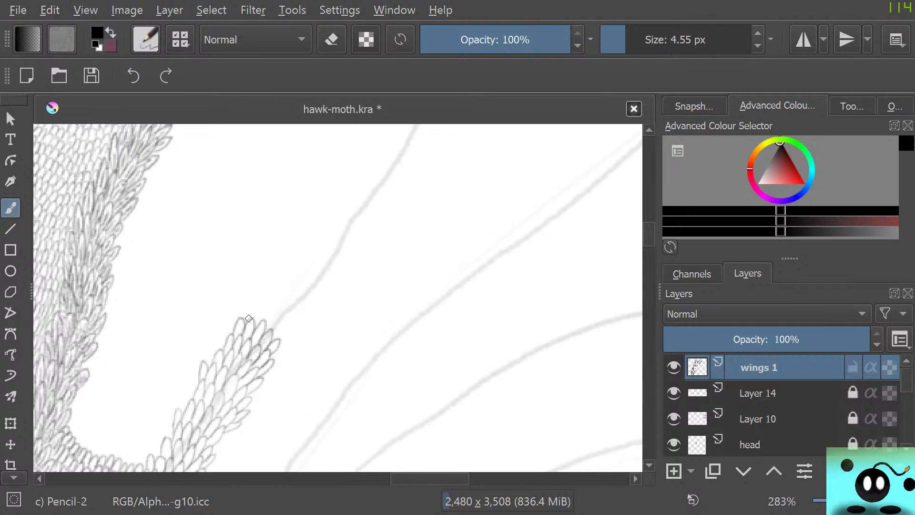
pyautogui.moveTo(242, 321)
pyautogui.mouseDown()
pyautogui.moveTo(260, 301)
pyautogui.moveTo(260, 322)
pyautogui.moveTo(270, 304)
pyautogui.moveTo(267, 325)
pyautogui.moveTo(280, 308)
pyautogui.moveTo(269, 330)
pyautogui.moveTo(289, 328)
pyautogui.moveTo(273, 341)
pyautogui.moveTo(257, 333)
pyautogui.moveTo(287, 340)
pyautogui.moveTo(255, 299)
pyautogui.moveTo(267, 287)
pyautogui.moveTo(265, 303)
pyautogui.moveTo(276, 283)
pyautogui.moveTo(274, 302)
pyautogui.moveTo(285, 286)
pyautogui.moveTo(277, 309)
pyautogui.moveTo(293, 299)
pyautogui.moveTo(294, 324)
pyautogui.mouseUp()
pyautogui.moveTo(260, 287)
pyautogui.mouseDown()
pyautogui.moveTo(251, 304)
pyautogui.moveTo(252, 286)
pyautogui.moveTo(256, 298)
pyautogui.moveTo(279, 270)
pyautogui.moveTo(251, 290)
pyautogui.moveTo(272, 265)
pyautogui.moveTo(271, 287)
pyautogui.moveTo(280, 263)
pyautogui.moveTo(279, 289)
pyautogui.moveTo(290, 266)
pyautogui.moveTo(286, 294)
pyautogui.moveTo(301, 275)
pyautogui.moveTo(292, 296)
pyautogui.moveTo(311, 281)
pyautogui.moveTo(298, 302)
pyautogui.moveTo(317, 295)
pyautogui.moveTo(303, 309)
pyautogui.moveTo(320, 301)
pyautogui.moveTo(305, 317)
pyautogui.mouseUp()
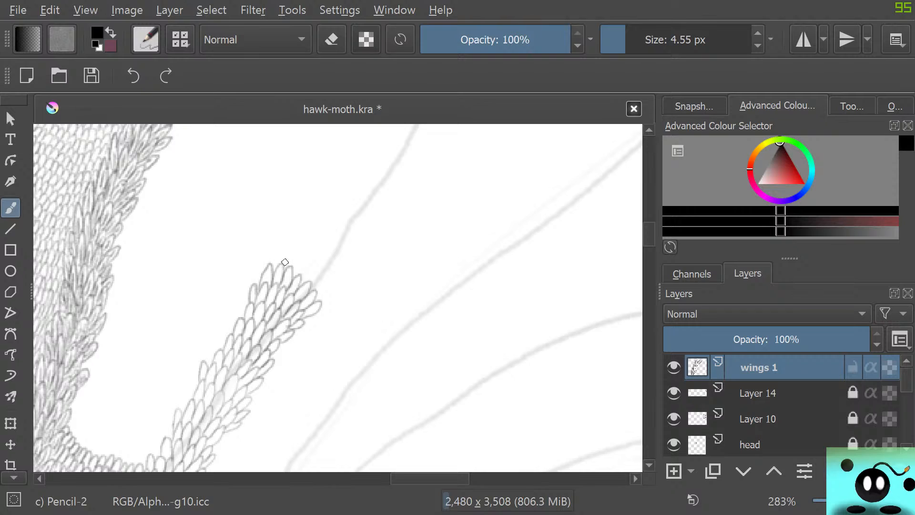
pyautogui.moveTo(285, 262)
pyautogui.mouseDown()
pyautogui.moveTo(291, 244)
pyautogui.moveTo(291, 268)
pyautogui.moveTo(305, 248)
pyautogui.moveTo(299, 276)
pyautogui.moveTo(314, 255)
pyautogui.moveTo(306, 282)
pyautogui.moveTo(322, 264)
pyautogui.moveTo(321, 295)
pyautogui.mouseUp()
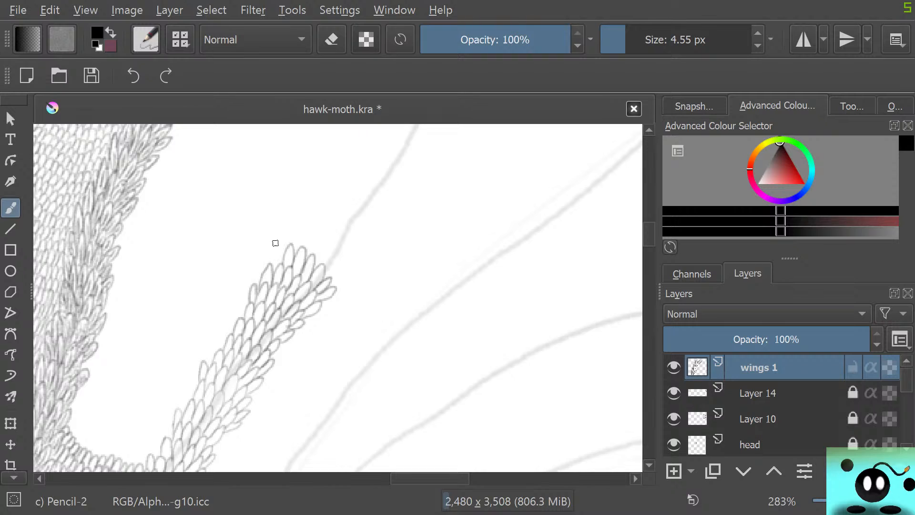
pyautogui.moveTo(282, 262); pyautogui.dragTo(276, 267)
# Draw further rows of overlapping scales covering the vein just beyond its second bend.
pyautogui.scroll(4, 272, 270)
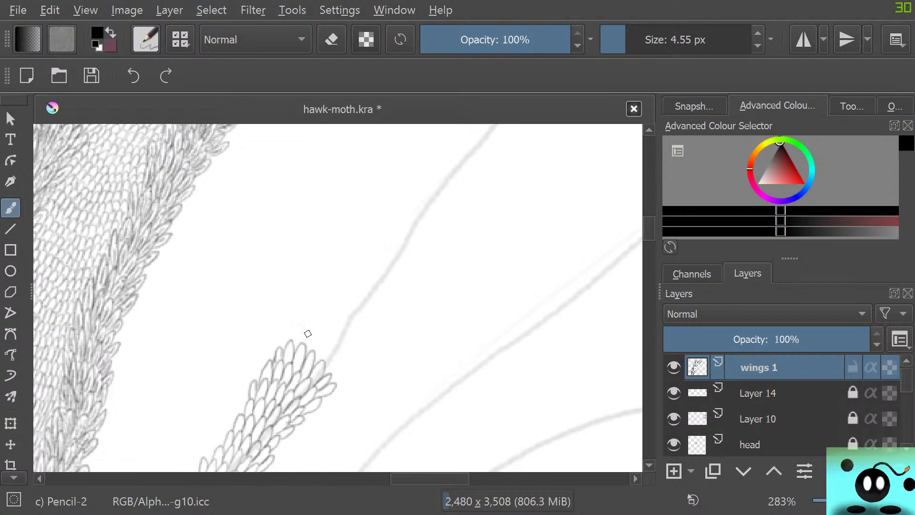
pyautogui.moveTo(296, 341)
pyautogui.mouseDown()
pyautogui.moveTo(305, 325)
pyautogui.moveTo(304, 345)
pyautogui.moveTo(317, 327)
pyautogui.moveTo(312, 351)
pyautogui.moveTo(324, 331)
pyautogui.mouseUp()
pyautogui.moveTo(319, 361)
pyautogui.mouseDown()
pyautogui.moveTo(336, 340)
pyautogui.moveTo(325, 370)
pyautogui.moveTo(342, 351)
pyautogui.moveTo(331, 376)
pyautogui.moveTo(351, 368)
pyautogui.moveTo(339, 377)
pyautogui.mouseUp()
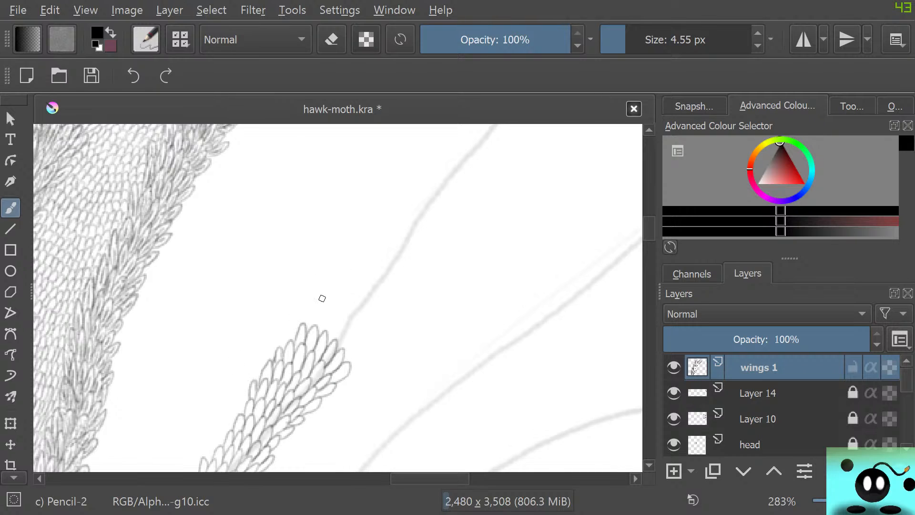
pyautogui.moveTo(308, 324)
pyautogui.mouseDown()
pyautogui.moveTo(328, 320)
pyautogui.moveTo(332, 340)
pyautogui.moveTo(337, 328)
pyautogui.moveTo(346, 332)
pyautogui.moveTo(338, 349)
pyautogui.moveTo(351, 331)
pyautogui.moveTo(344, 356)
pyautogui.moveTo(360, 354)
pyautogui.moveTo(350, 370)
pyautogui.mouseUp()
pyautogui.moveTo(649, 224)
pyautogui.mouseDown()
pyautogui.moveTo(649, 212)
pyautogui.moveTo(649, 220)
pyautogui.mouseUp()
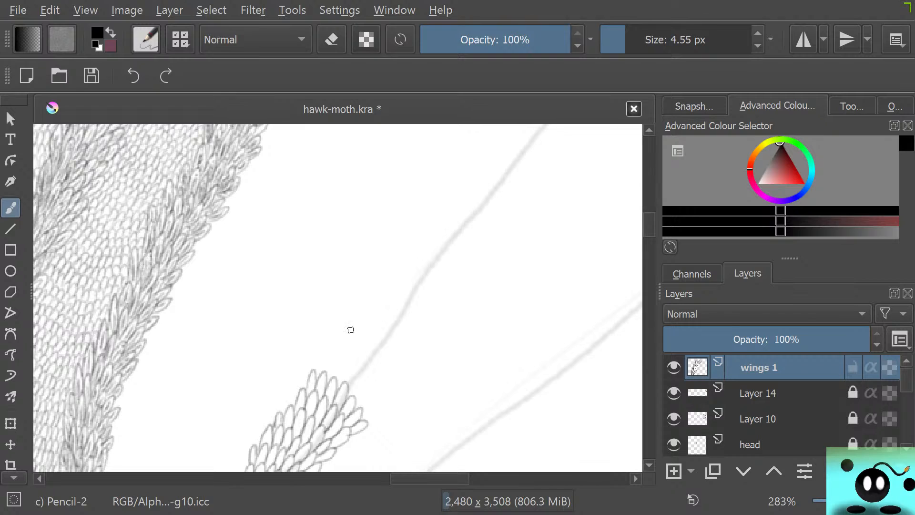
pyautogui.moveTo(326, 365)
pyautogui.mouseDown()
pyautogui.moveTo(337, 381)
pyautogui.moveTo(348, 354)
pyautogui.moveTo(343, 388)
pyautogui.moveTo(359, 374)
pyautogui.moveTo(349, 394)
pyautogui.moveTo(373, 392)
pyautogui.moveTo(377, 406)
pyautogui.moveTo(361, 400)
pyautogui.mouseUp()
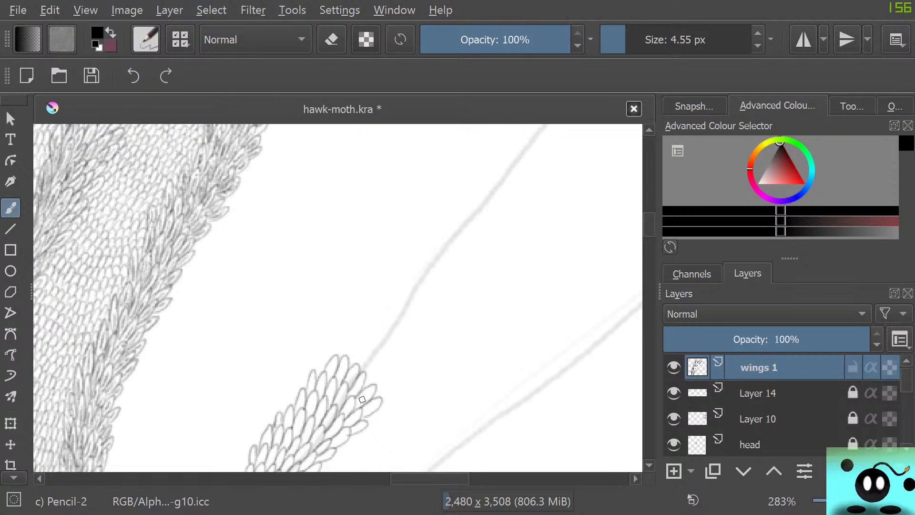
pyautogui.moveTo(318, 369)
pyautogui.mouseDown()
pyautogui.moveTo(347, 361)
pyautogui.moveTo(338, 354)
pyautogui.moveTo(343, 340)
pyautogui.moveTo(347, 359)
pyautogui.moveTo(358, 340)
pyautogui.moveTo(354, 367)
pyautogui.moveTo(362, 346)
pyautogui.moveTo(369, 358)
pyautogui.moveTo(360, 370)
pyautogui.moveTo(382, 353)
pyautogui.moveTo(364, 382)
pyautogui.moveTo(385, 370)
pyautogui.moveTo(375, 396)
pyautogui.mouseUp()
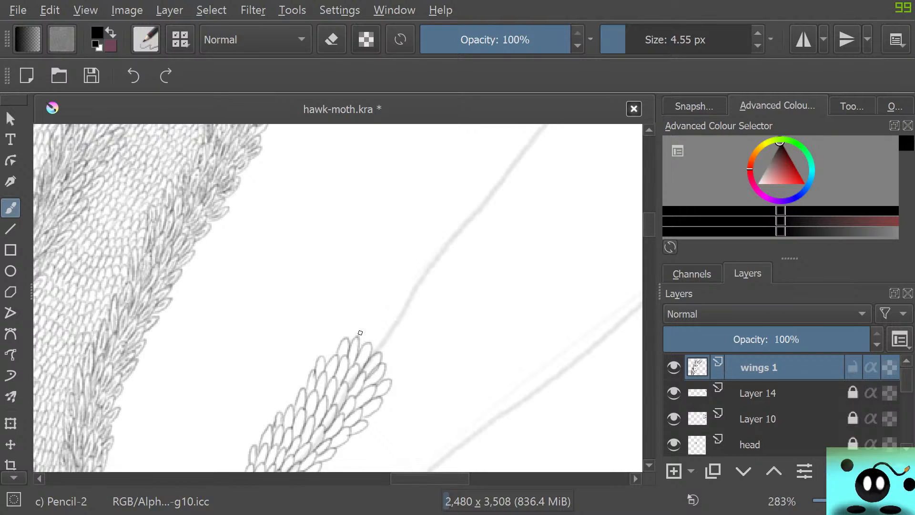
# Carry the scale band past the vein's third bend, adding scales to both of its edges.
pyautogui.moveTo(360, 333)
pyautogui.mouseDown()
pyautogui.moveTo(380, 324)
pyautogui.moveTo(370, 351)
pyautogui.moveTo(376, 337)
pyautogui.moveTo(384, 347)
pyautogui.moveTo(377, 354)
pyautogui.moveTo(399, 341)
pyautogui.moveTo(382, 361)
pyautogui.moveTo(401, 353)
pyautogui.moveTo(383, 362)
pyautogui.moveTo(351, 326)
pyautogui.moveTo(358, 337)
pyautogui.moveTo(348, 341)
pyautogui.moveTo(358, 311)
pyautogui.moveTo(378, 326)
pyautogui.moveTo(386, 309)
pyautogui.moveTo(388, 327)
pyautogui.moveTo(398, 310)
pyautogui.moveTo(397, 347)
pyautogui.mouseUp()
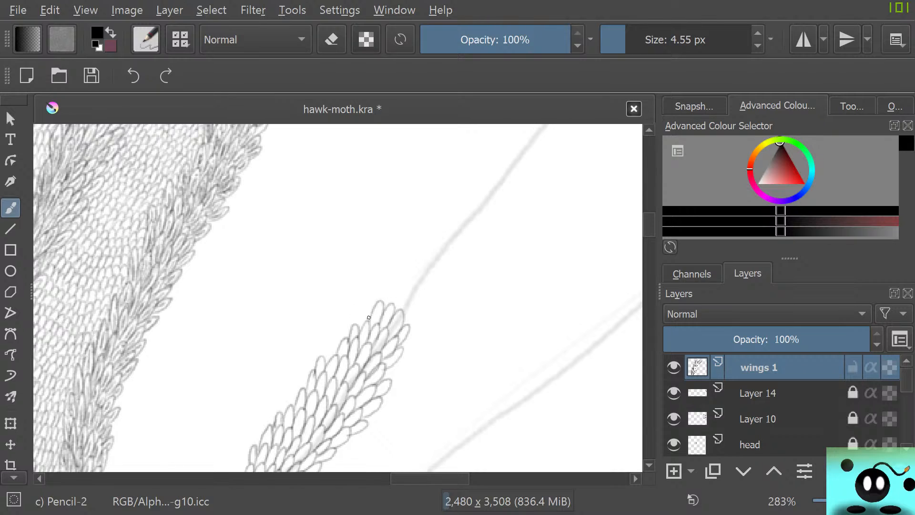
pyautogui.moveTo(371, 305)
pyautogui.mouseDown()
pyautogui.moveTo(361, 331)
pyautogui.moveTo(373, 303)
pyautogui.moveTo(394, 298)
pyautogui.moveTo(390, 305)
pyautogui.moveTo(404, 285)
pyautogui.moveTo(397, 309)
pyautogui.moveTo(411, 298)
pyautogui.moveTo(402, 324)
pyautogui.moveTo(419, 309)
pyautogui.moveTo(407, 327)
pyautogui.mouseUp()
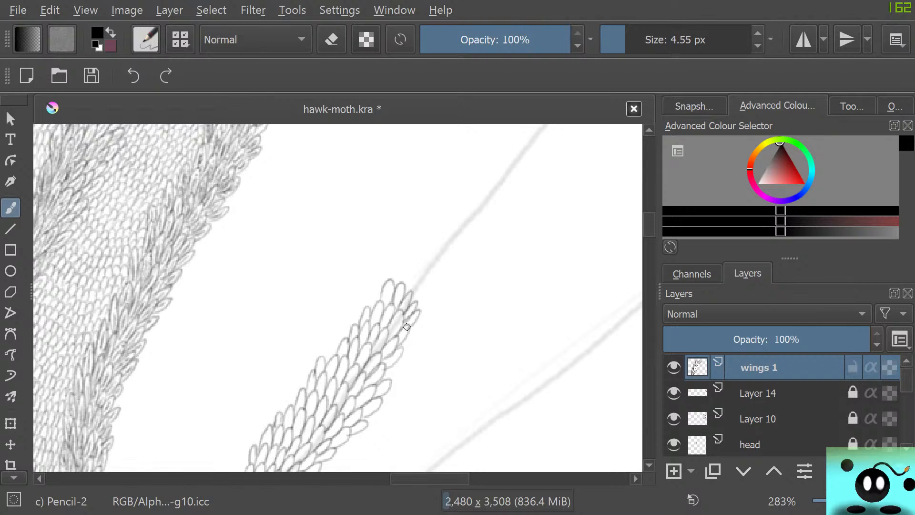
pyautogui.moveTo(380, 288)
pyautogui.mouseDown()
pyautogui.moveTo(399, 280)
pyautogui.moveTo(401, 260)
pyautogui.moveTo(401, 284)
pyautogui.moveTo(414, 271)
pyautogui.moveTo(408, 292)
pyautogui.moveTo(424, 269)
pyautogui.moveTo(427, 304)
pyautogui.mouseUp()
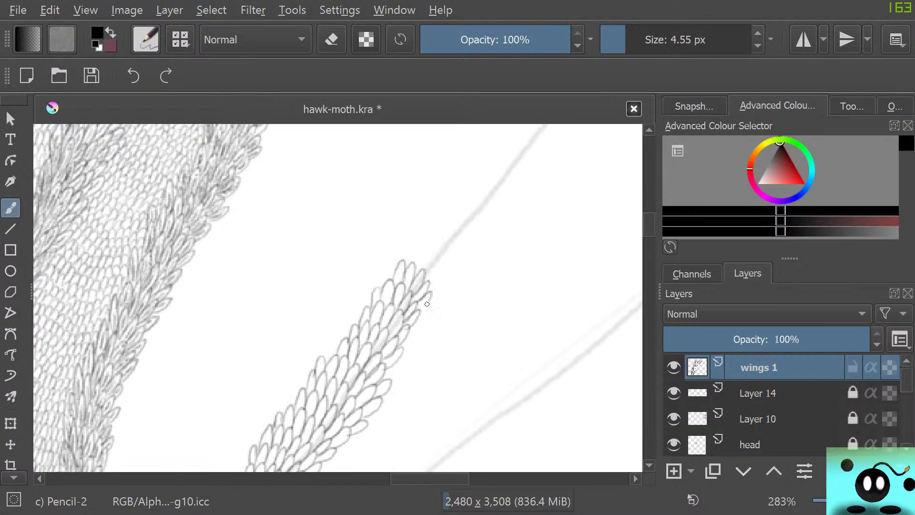
pyautogui.moveTo(392, 265); pyautogui.dragTo(383, 283)
pyautogui.moveTo(393, 266)
pyautogui.mouseDown()
pyautogui.moveTo(397, 246)
pyautogui.moveTo(401, 263)
pyautogui.moveTo(409, 244)
pyautogui.moveTo(410, 265)
pyautogui.moveTo(417, 250)
pyautogui.moveTo(425, 256)
pyautogui.moveTo(417, 272)
pyautogui.moveTo(442, 259)
pyautogui.moveTo(427, 288)
pyautogui.moveTo(426, 242)
pyautogui.moveTo(432, 292)
pyautogui.mouseUp()
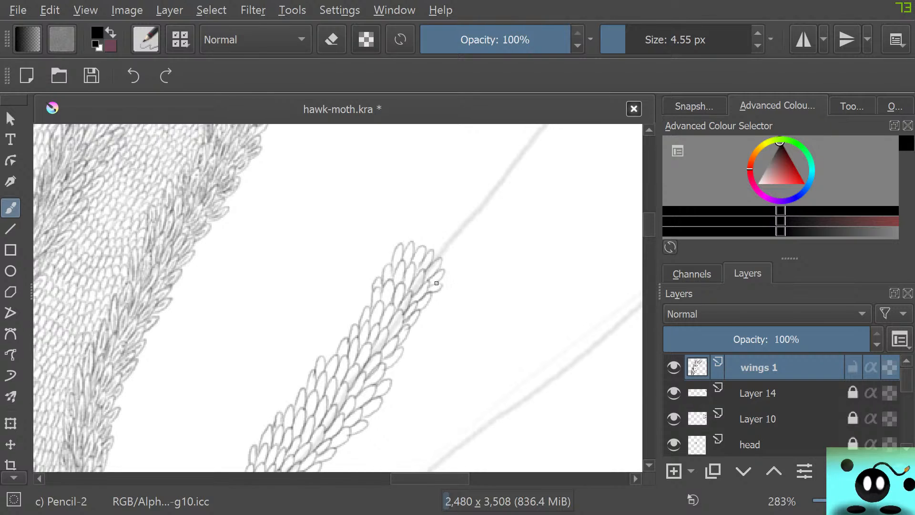
# Extend the band of overlapping pencil scales in rows along the straight vein section beyond the third bend.
pyautogui.scroll(5, 437, 273)
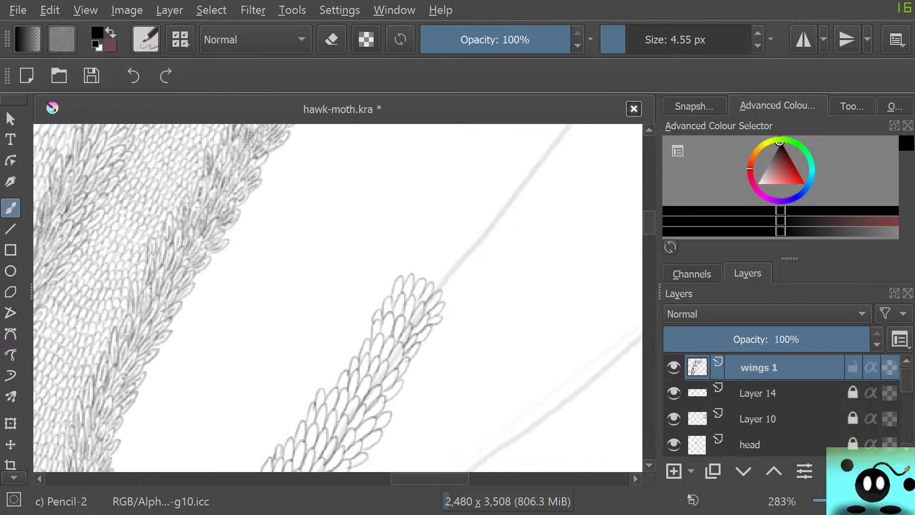
pyautogui.scroll(1, 338, 297)
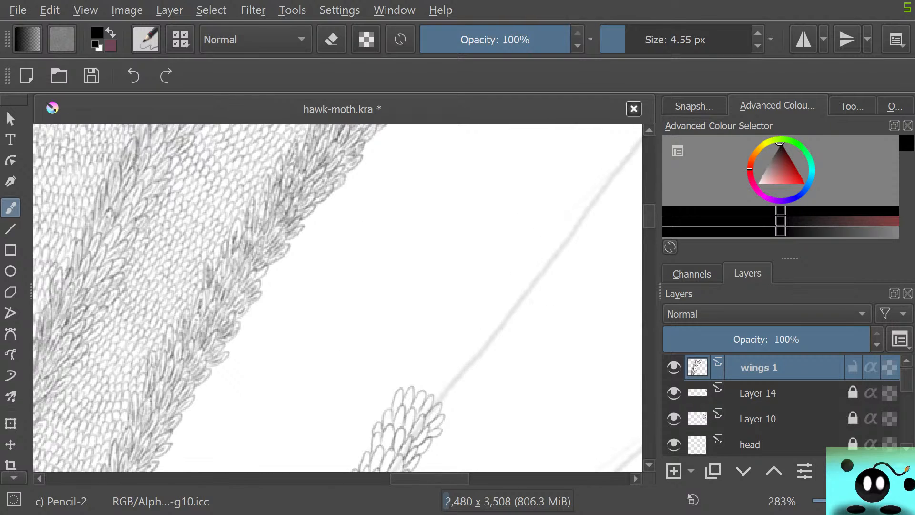
pyautogui.hscroll(5, 338, 297)
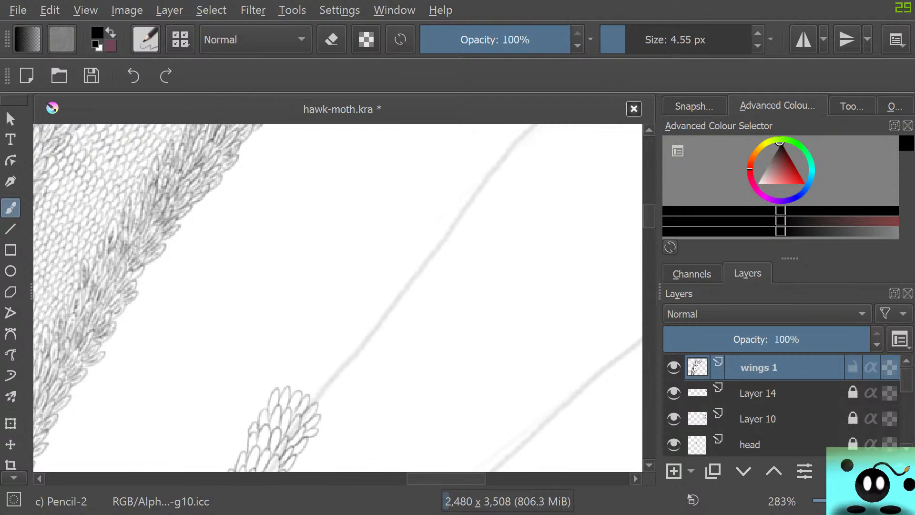
pyautogui.hscroll(1, 338, 298)
pyautogui.moveTo(276, 389)
pyautogui.mouseDown()
pyautogui.moveTo(280, 366)
pyautogui.moveTo(289, 395)
pyautogui.moveTo(301, 374)
pyautogui.moveTo(295, 398)
pyautogui.moveTo(308, 380)
pyautogui.moveTo(303, 403)
pyautogui.moveTo(321, 388)
pyautogui.moveTo(310, 406)
pyautogui.moveTo(327, 398)
pyautogui.moveTo(310, 424)
pyautogui.mouseUp()
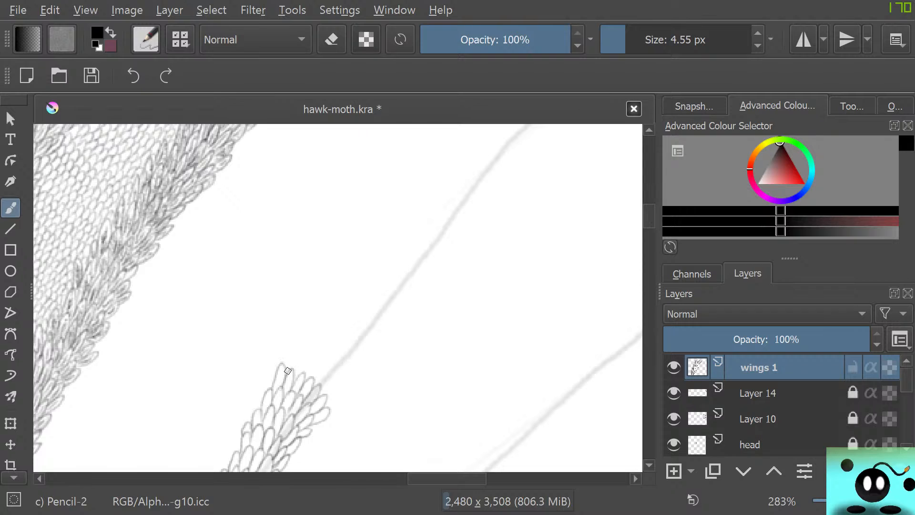
pyautogui.moveTo(288, 371)
pyautogui.mouseDown()
pyautogui.moveTo(296, 350)
pyautogui.moveTo(293, 375)
pyautogui.moveTo(308, 353)
pyautogui.moveTo(303, 376)
pyautogui.moveTo(318, 357)
pyautogui.moveTo(311, 383)
pyautogui.moveTo(329, 365)
pyautogui.moveTo(319, 390)
pyautogui.moveTo(337, 374)
pyautogui.moveTo(322, 406)
pyautogui.mouseUp()
pyautogui.moveTo(301, 357)
pyautogui.mouseDown()
pyautogui.moveTo(309, 337)
pyautogui.moveTo(308, 352)
pyautogui.moveTo(322, 349)
pyautogui.moveTo(323, 365)
pyautogui.moveTo(332, 356)
pyautogui.moveTo(339, 363)
pyautogui.moveTo(332, 374)
pyautogui.moveTo(348, 363)
pyautogui.moveTo(335, 387)
pyautogui.mouseUp()
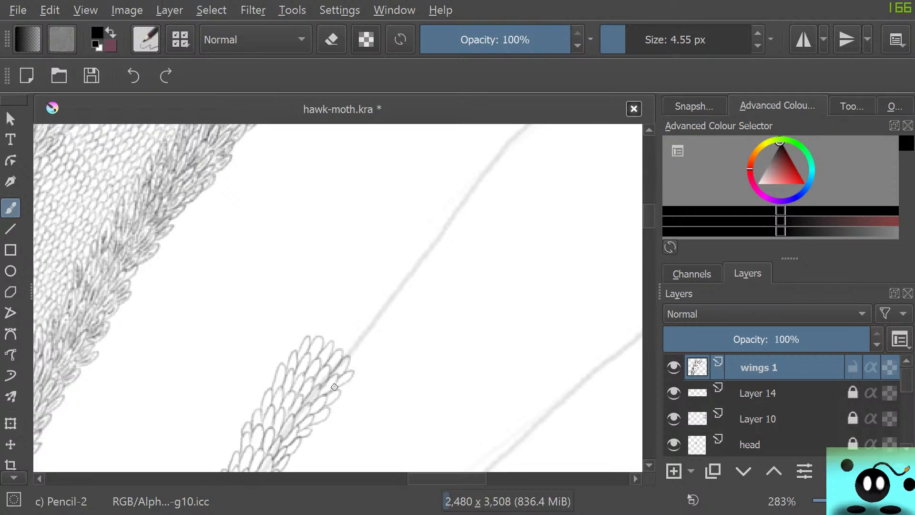
pyautogui.moveTo(316, 336)
pyautogui.mouseDown()
pyautogui.moveTo(335, 330)
pyautogui.moveTo(330, 340)
pyautogui.moveTo(338, 328)
pyautogui.moveTo(338, 348)
pyautogui.moveTo(346, 336)
pyautogui.moveTo(343, 354)
pyautogui.moveTo(361, 349)
pyautogui.moveTo(350, 367)
pyautogui.mouseUp()
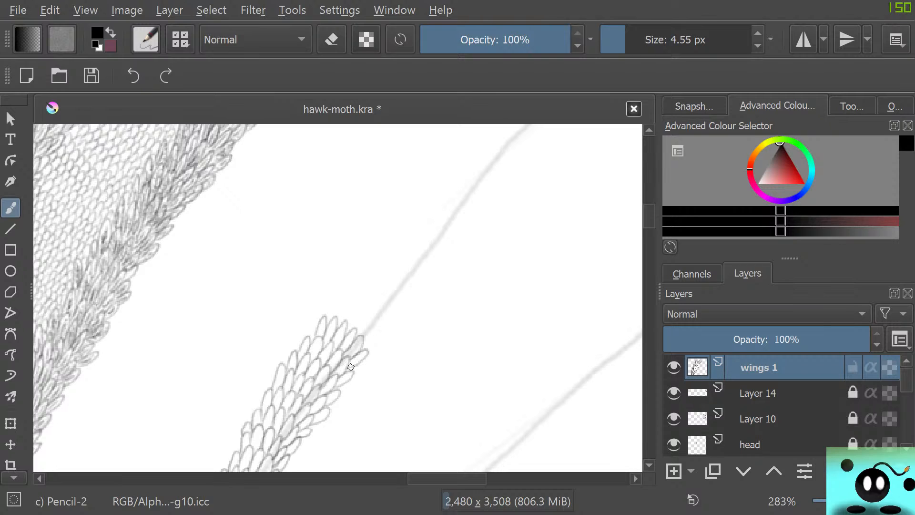
# Add further full-width rows of scales up the same straight section, including scales along the band's outer edge.
pyautogui.moveTo(332, 319)
pyautogui.mouseDown()
pyautogui.moveTo(353, 298)
pyautogui.moveTo(347, 324)
pyautogui.moveTo(363, 309)
pyautogui.moveTo(353, 327)
pyautogui.moveTo(374, 315)
pyautogui.moveTo(359, 335)
pyautogui.moveTo(379, 321)
pyautogui.moveTo(368, 342)
pyautogui.mouseUp()
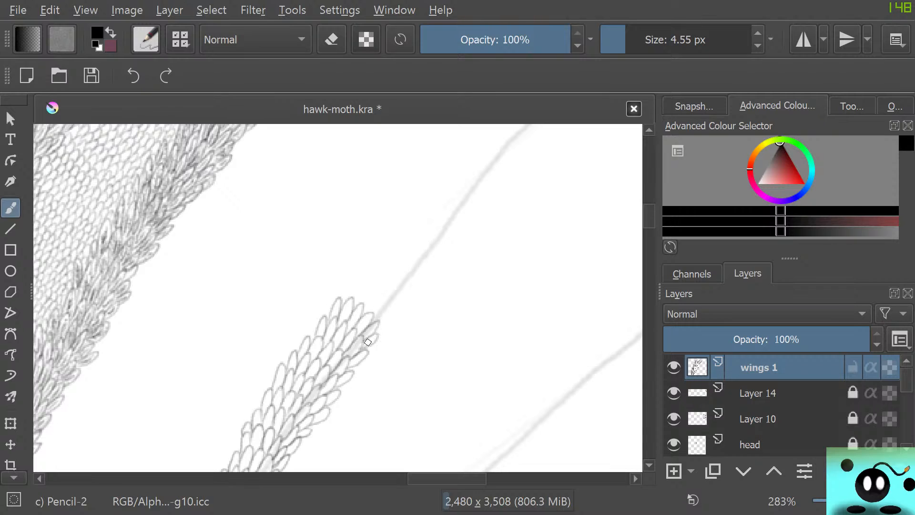
pyautogui.moveTo(343, 299)
pyautogui.mouseDown()
pyautogui.moveTo(366, 282)
pyautogui.moveTo(359, 304)
pyautogui.moveTo(375, 299)
pyautogui.moveTo(366, 311)
pyautogui.moveTo(376, 297)
pyautogui.moveTo(372, 315)
pyautogui.moveTo(387, 304)
pyautogui.moveTo(379, 327)
pyautogui.mouseUp()
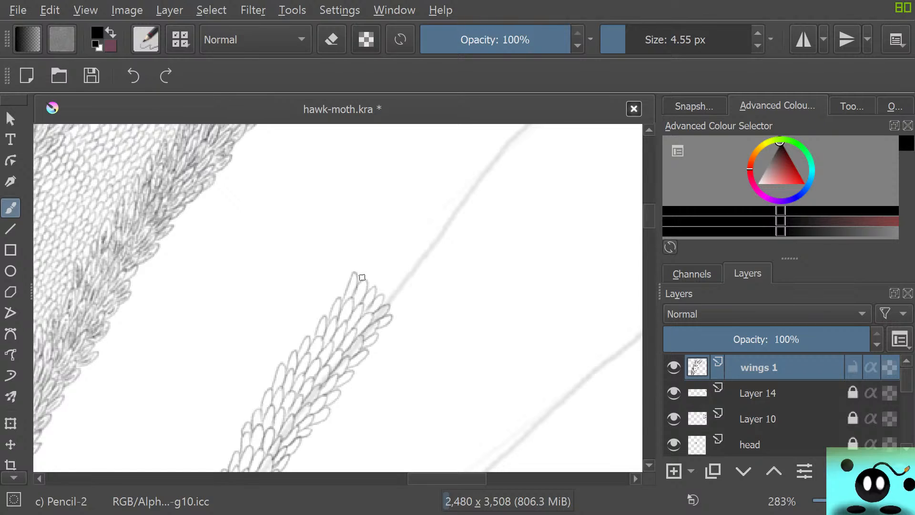
pyautogui.moveTo(361, 278)
pyautogui.mouseDown()
pyautogui.moveTo(389, 269)
pyautogui.moveTo(379, 294)
pyautogui.moveTo(393, 292)
pyautogui.moveTo(385, 301)
pyautogui.moveTo(395, 301)
pyautogui.moveTo(384, 305)
pyautogui.moveTo(405, 296)
pyautogui.moveTo(387, 311)
pyautogui.mouseUp()
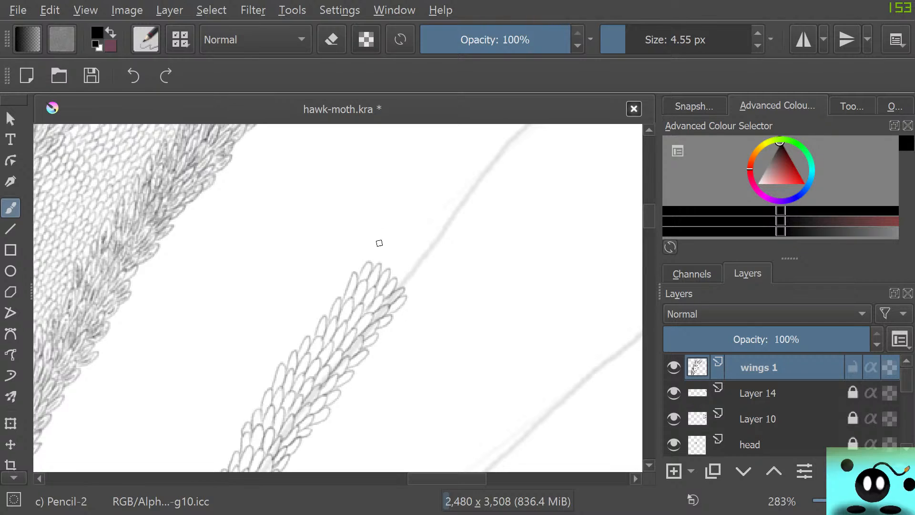
pyautogui.moveTo(371, 264)
pyautogui.mouseDown()
pyautogui.moveTo(386, 247)
pyautogui.moveTo(380, 267)
pyautogui.moveTo(394, 257)
pyautogui.moveTo(387, 270)
pyautogui.moveTo(395, 258)
pyautogui.moveTo(400, 285)
pyautogui.mouseUp()
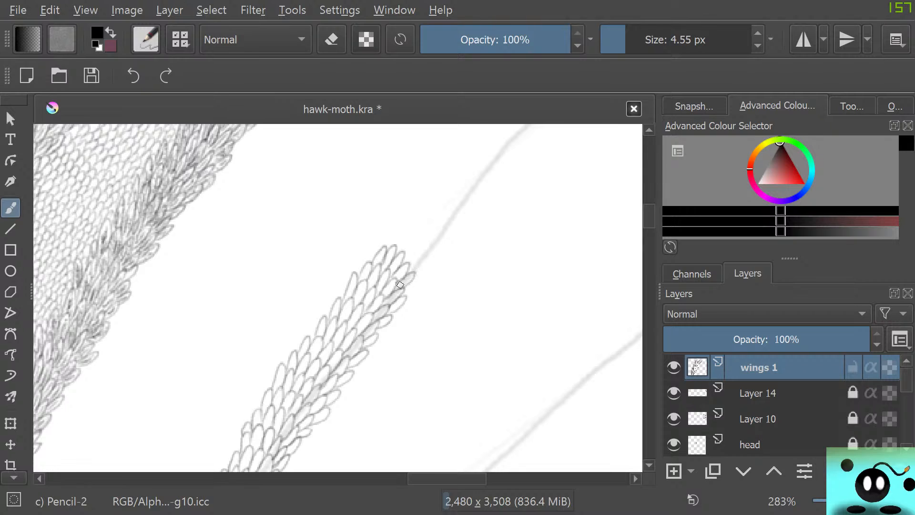
pyautogui.moveTo(382, 243)
pyautogui.mouseDown()
pyautogui.moveTo(373, 260)
pyautogui.moveTo(367, 244)
pyautogui.moveTo(369, 253)
pyautogui.moveTo(384, 227)
pyautogui.moveTo(388, 250)
pyautogui.moveTo(399, 224)
pyautogui.moveTo(400, 251)
pyautogui.moveTo(411, 228)
pyautogui.moveTo(404, 261)
pyautogui.moveTo(413, 261)
pyautogui.moveTo(413, 273)
pyautogui.mouseUp()
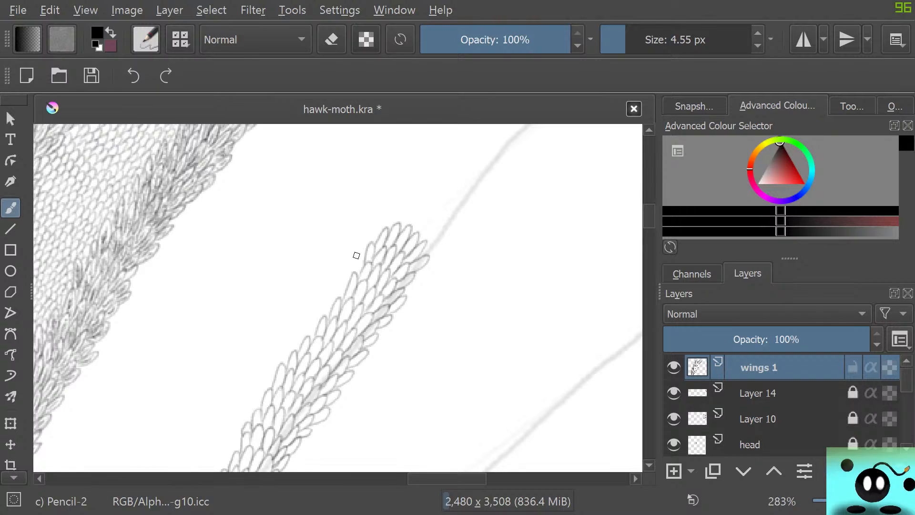
pyautogui.moveTo(413, 275); pyautogui.dragTo(423, 265)
# Continue the scale rows along the vein up to its next bend, where it leans further toward the wing's outer edge.
pyautogui.scroll(5, 423, 257)
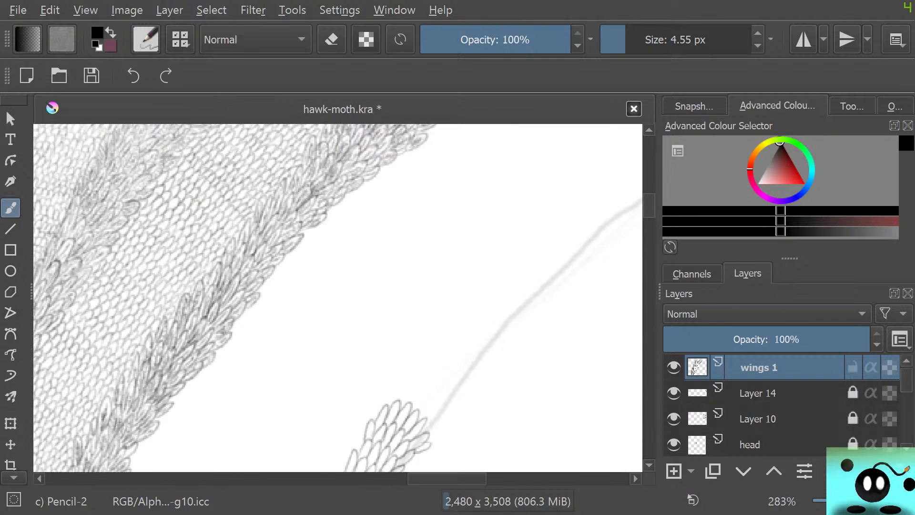
pyautogui.hscroll(7, 624, 205)
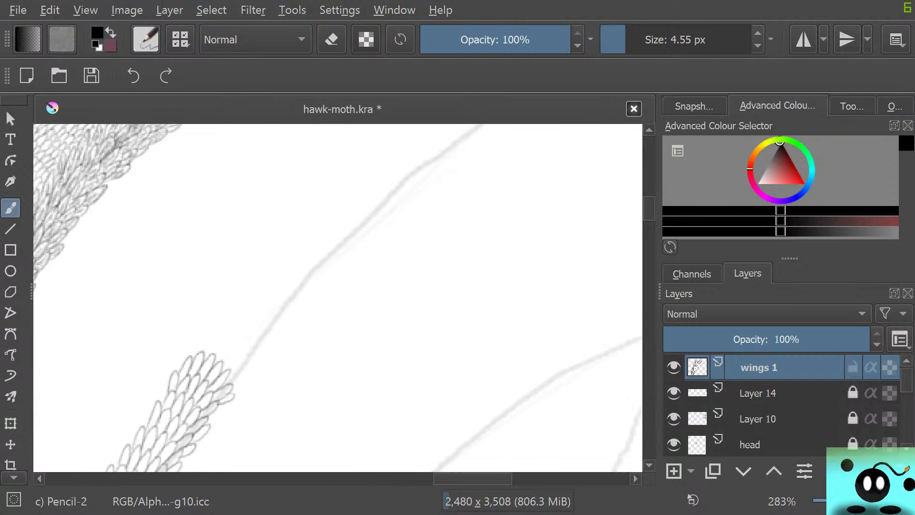
pyautogui.hscroll(-6, 338, 298)
pyautogui.scroll(3, 337, 298)
pyautogui.hscroll(6, 338, 298)
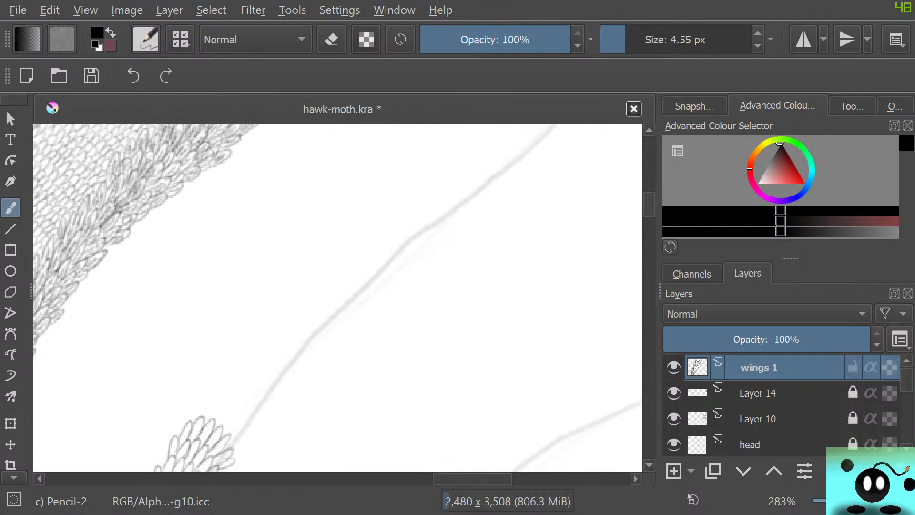
pyautogui.scroll(-2, 338, 298)
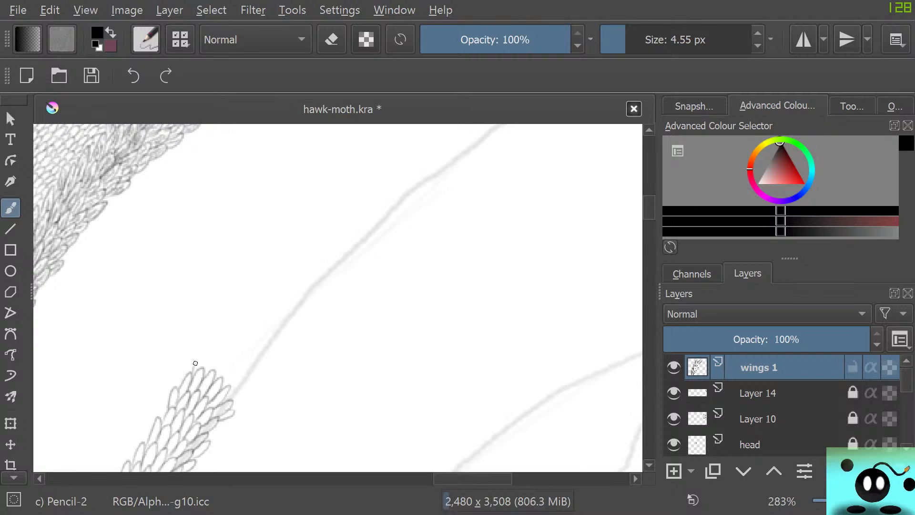
pyautogui.moveTo(195, 363)
pyautogui.mouseDown()
pyautogui.moveTo(218, 353)
pyautogui.moveTo(212, 374)
pyautogui.moveTo(230, 364)
pyautogui.moveTo(219, 380)
pyautogui.moveTo(238, 372)
pyautogui.moveTo(227, 386)
pyautogui.moveTo(234, 379)
pyautogui.moveTo(233, 397)
pyautogui.mouseUp()
pyautogui.moveTo(211, 353)
pyautogui.mouseDown()
pyautogui.moveTo(230, 335)
pyautogui.moveTo(226, 356)
pyautogui.moveTo(244, 343)
pyautogui.moveTo(233, 366)
pyautogui.moveTo(250, 347)
pyautogui.moveTo(236, 371)
pyautogui.moveTo(260, 356)
pyautogui.moveTo(242, 377)
pyautogui.moveTo(262, 376)
pyautogui.moveTo(244, 375)
pyautogui.mouseUp()
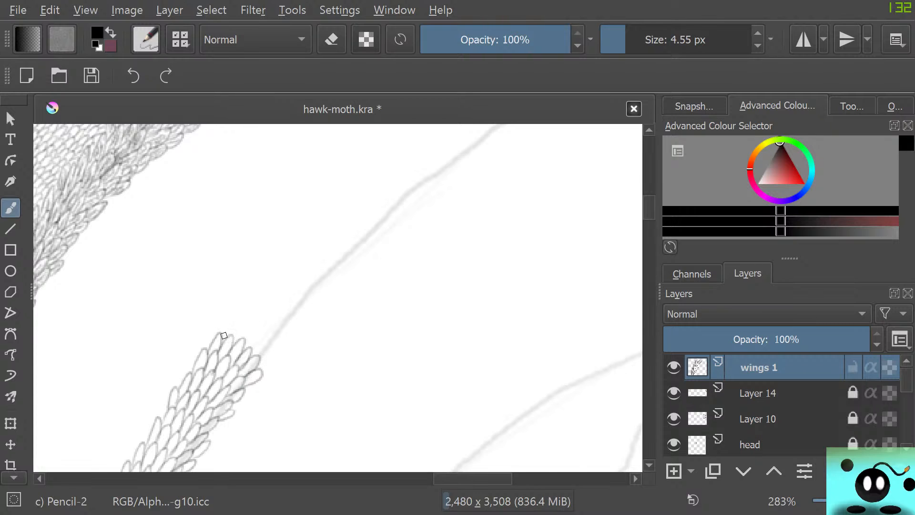
pyautogui.moveTo(221, 338)
pyautogui.mouseDown()
pyautogui.moveTo(239, 340)
pyautogui.moveTo(251, 326)
pyautogui.moveTo(246, 350)
pyautogui.moveTo(262, 332)
pyautogui.moveTo(251, 356)
pyautogui.moveTo(271, 343)
pyautogui.moveTo(261, 365)
pyautogui.mouseUp()
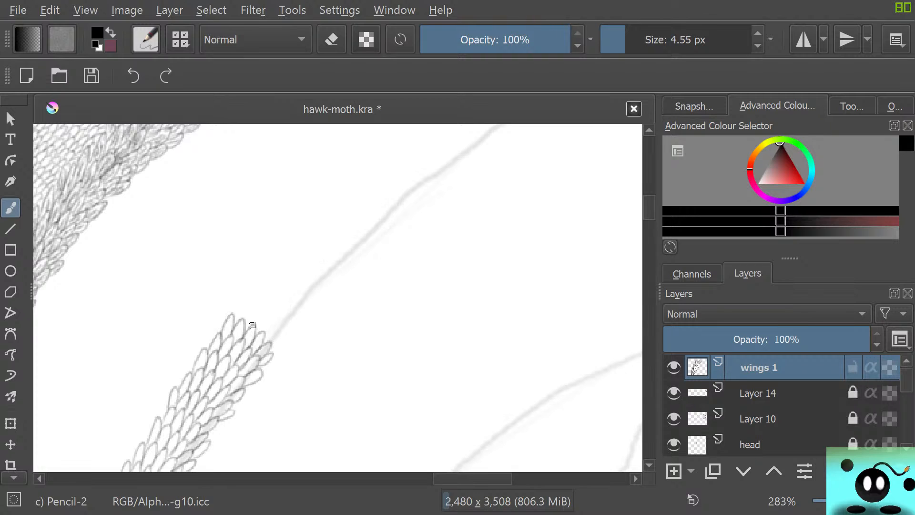
pyautogui.moveTo(243, 322)
pyautogui.mouseDown()
pyautogui.moveTo(264, 320)
pyautogui.moveTo(265, 338)
pyautogui.moveTo(274, 328)
pyautogui.moveTo(269, 346)
pyautogui.moveTo(289, 337)
pyautogui.moveTo(266, 358)
pyautogui.mouseUp()
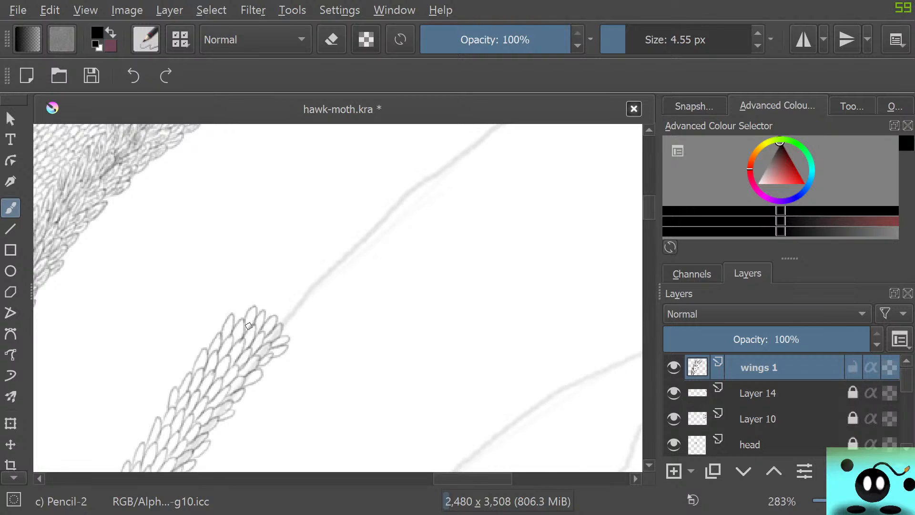
pyautogui.moveTo(256, 311)
pyautogui.mouseDown()
pyautogui.moveTo(281, 293)
pyautogui.moveTo(279, 324)
pyautogui.moveTo(297, 308)
pyautogui.moveTo(281, 333)
pyautogui.moveTo(305, 326)
pyautogui.moveTo(285, 322)
pyautogui.mouseUp()
pyautogui.moveTo(278, 286)
pyautogui.mouseDown()
pyautogui.moveTo(292, 306)
pyautogui.moveTo(312, 286)
pyautogui.moveTo(298, 307)
pyautogui.moveTo(315, 312)
pyautogui.moveTo(303, 332)
pyautogui.mouseUp()
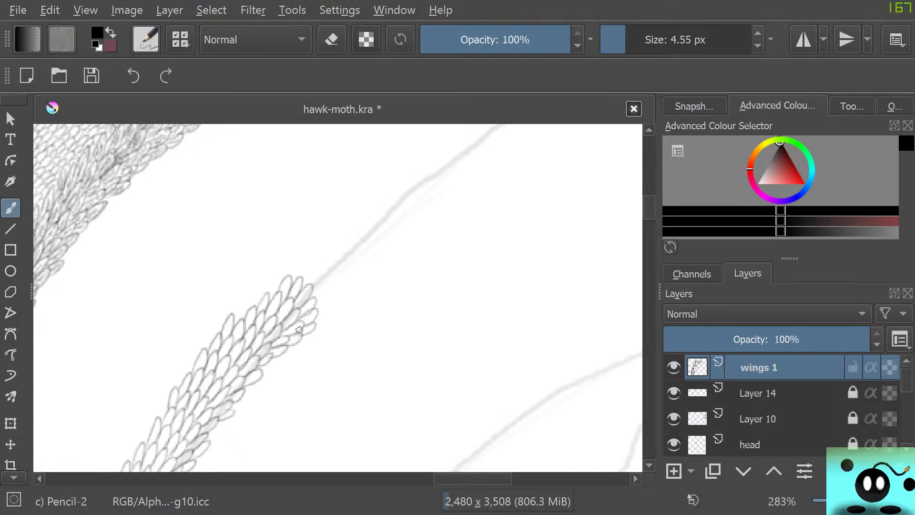
# Carry the scale band past that bend, covering the vein almost to the following bend.
pyautogui.moveTo(301, 270)
pyautogui.mouseDown()
pyautogui.moveTo(308, 289)
pyautogui.moveTo(321, 270)
pyautogui.moveTo(314, 297)
pyautogui.moveTo(331, 292)
pyautogui.moveTo(316, 323)
pyautogui.mouseUp()
pyautogui.moveTo(311, 267)
pyautogui.mouseDown()
pyautogui.moveTo(346, 263)
pyautogui.moveTo(334, 286)
pyautogui.moveTo(341, 291)
pyautogui.moveTo(327, 298)
pyautogui.mouseUp()
pyautogui.moveTo(319, 256)
pyautogui.mouseDown()
pyautogui.moveTo(334, 232)
pyautogui.moveTo(344, 264)
pyautogui.moveTo(365, 248)
pyautogui.moveTo(340, 287)
pyautogui.mouseUp()
pyautogui.moveTo(349, 231)
pyautogui.mouseDown()
pyautogui.moveTo(361, 212)
pyautogui.moveTo(358, 237)
pyautogui.moveTo(373, 215)
pyautogui.moveTo(380, 247)
pyautogui.moveTo(359, 268)
pyautogui.moveTo(362, 233)
pyautogui.mouseUp()
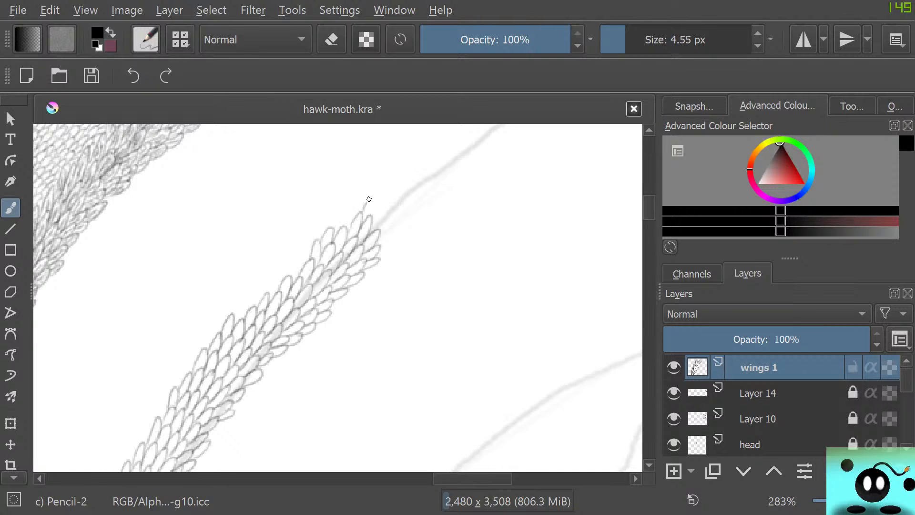
pyautogui.moveTo(369, 199)
pyautogui.mouseDown()
pyautogui.moveTo(368, 219)
pyautogui.moveTo(375, 199)
pyautogui.moveTo(387, 210)
pyautogui.moveTo(385, 241)
pyautogui.moveTo(370, 257)
pyautogui.mouseUp()
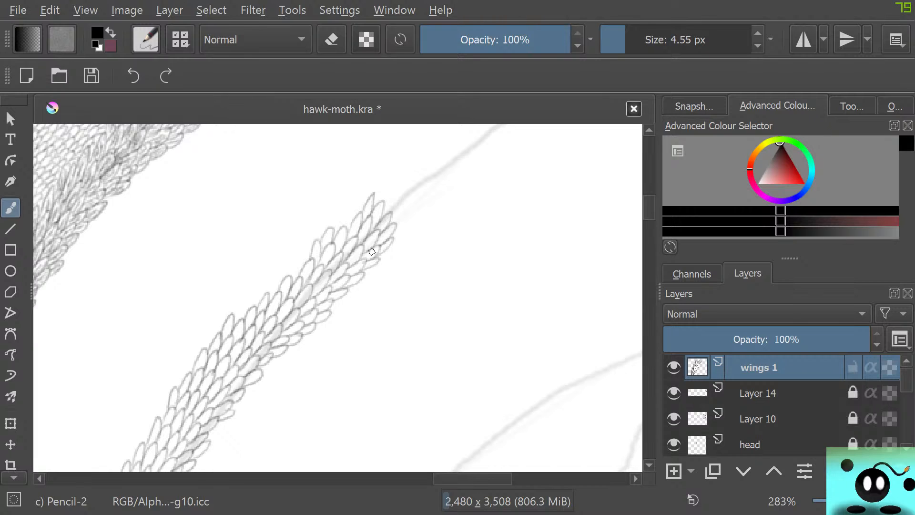
# Mark the vein's tip at the wing's outer outline and extend the scale rows past the following bend toward it.
pyautogui.scroll(5, 338, 298)
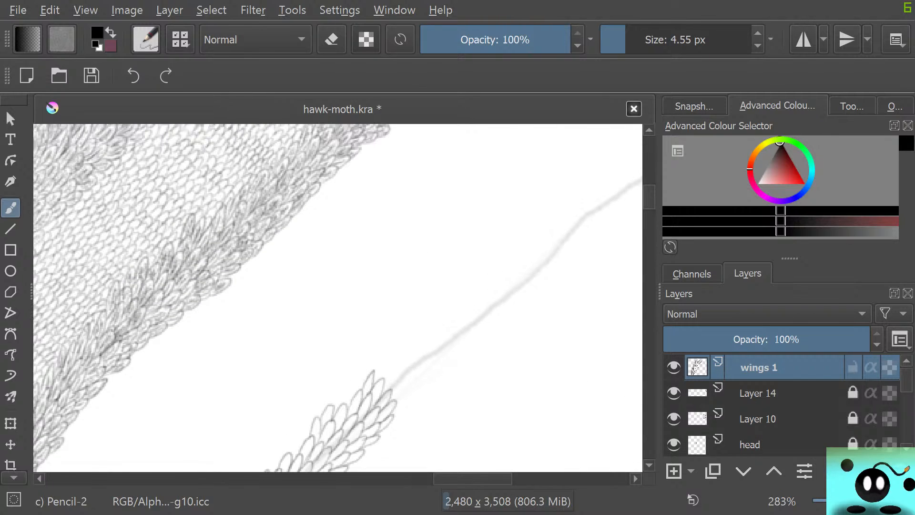
pyautogui.hscroll(2, 449, 470)
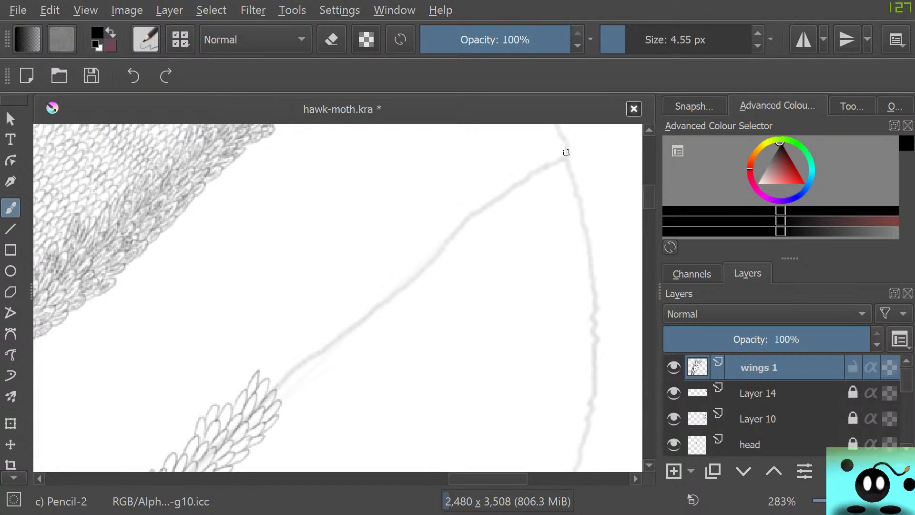
pyautogui.moveTo(565, 152); pyautogui.dragTo(568, 159)
pyautogui.moveTo(261, 375); pyautogui.dragTo(271, 354)
pyautogui.moveTo(273, 390)
pyautogui.mouseDown()
pyautogui.moveTo(293, 397)
pyautogui.moveTo(277, 410)
pyautogui.moveTo(298, 399)
pyautogui.moveTo(276, 419)
pyautogui.mouseUp()
pyautogui.moveTo(278, 362)
pyautogui.mouseDown()
pyautogui.moveTo(296, 347)
pyautogui.moveTo(284, 374)
pyautogui.moveTo(295, 358)
pyautogui.moveTo(291, 379)
pyautogui.moveTo(309, 369)
pyautogui.moveTo(294, 408)
pyautogui.mouseUp()
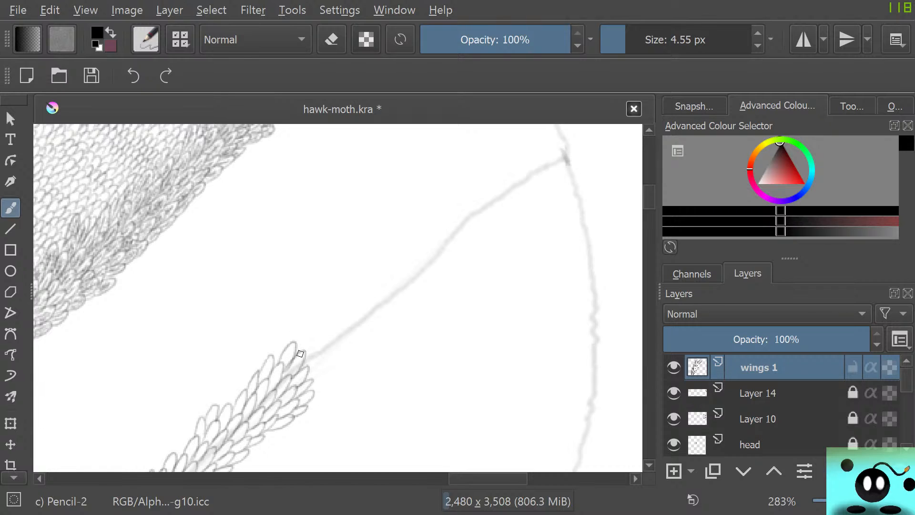
pyautogui.moveTo(300, 357)
pyautogui.mouseDown()
pyautogui.moveTo(327, 355)
pyautogui.moveTo(305, 385)
pyautogui.mouseUp()
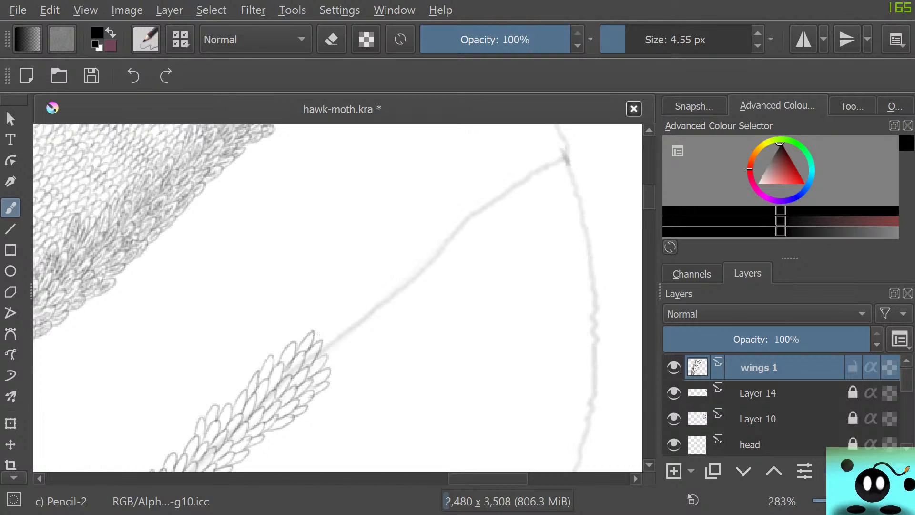
pyautogui.moveTo(315, 338)
pyautogui.mouseDown()
pyautogui.moveTo(326, 372)
pyautogui.moveTo(345, 367)
pyautogui.moveTo(327, 382)
pyautogui.moveTo(342, 378)
pyautogui.moveTo(317, 393)
pyautogui.mouseUp()
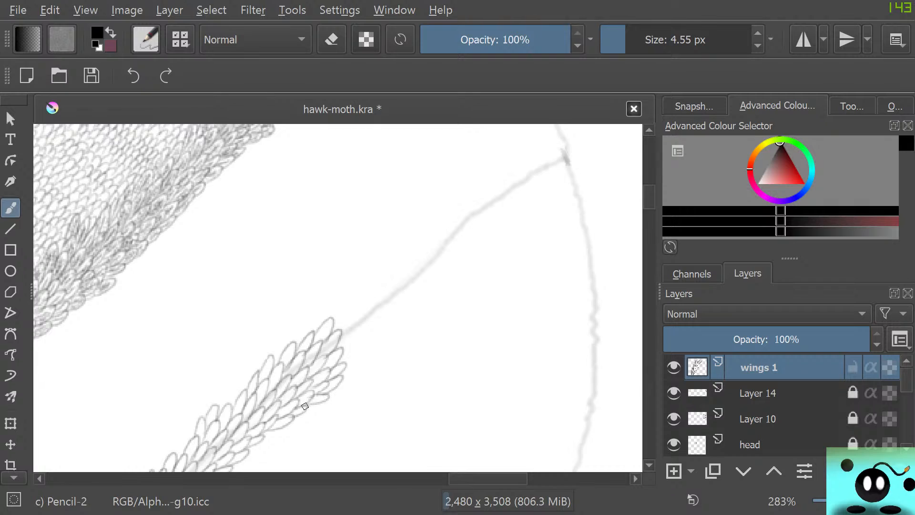
pyautogui.moveTo(336, 320)
pyautogui.mouseDown()
pyautogui.moveTo(358, 323)
pyautogui.moveTo(342, 360)
pyautogui.moveTo(362, 354)
pyautogui.moveTo(340, 372)
pyautogui.moveTo(359, 368)
pyautogui.moveTo(341, 381)
pyautogui.mouseUp()
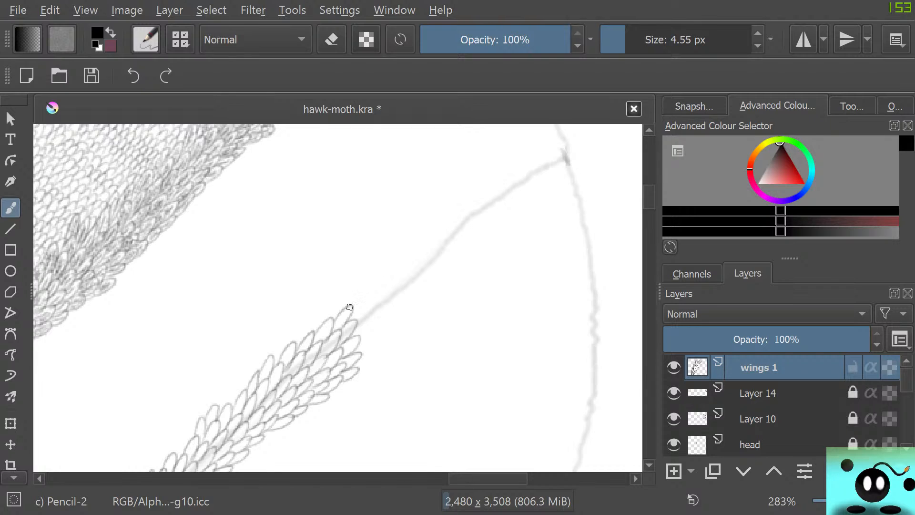
# Draw longer overlapping scales along the steeper vein stretch up to the last bend before the wing's outer edge.
pyautogui.moveTo(369, 299)
pyautogui.mouseDown()
pyautogui.moveTo(358, 353)
pyautogui.moveTo(375, 356)
pyautogui.moveTo(353, 371)
pyautogui.moveTo(375, 349)
pyautogui.moveTo(384, 310)
pyautogui.moveTo(371, 319)
pyautogui.moveTo(386, 294)
pyautogui.moveTo(370, 304)
pyautogui.moveTo(378, 293)
pyautogui.moveTo(362, 298)
pyautogui.moveTo(365, 279)
pyautogui.moveTo(348, 308)
pyautogui.mouseUp()
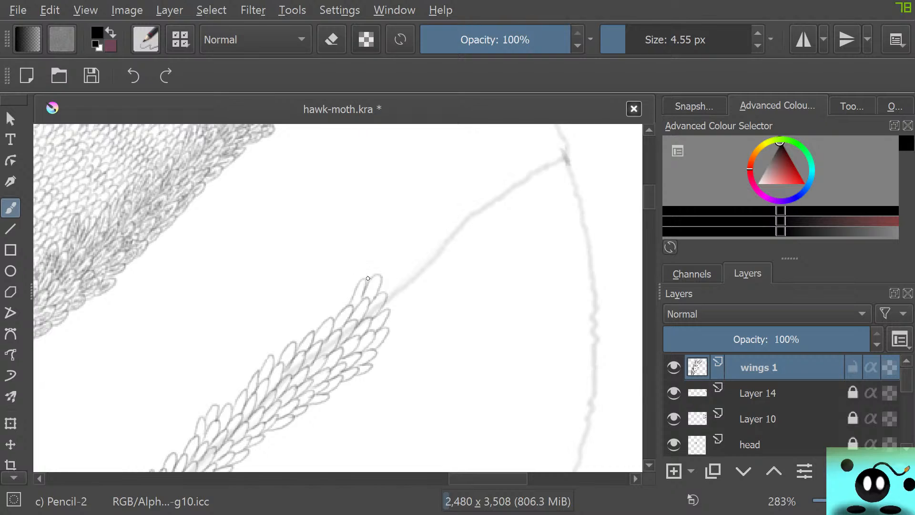
pyautogui.moveTo(368, 278)
pyautogui.mouseDown()
pyautogui.moveTo(390, 253)
pyautogui.moveTo(378, 277)
pyautogui.moveTo(399, 259)
pyautogui.moveTo(381, 293)
pyautogui.moveTo(404, 275)
pyautogui.moveTo(383, 306)
pyautogui.moveTo(404, 287)
pyautogui.moveTo(386, 314)
pyautogui.moveTo(405, 308)
pyautogui.moveTo(386, 325)
pyautogui.moveTo(388, 338)
pyautogui.moveTo(397, 288)
pyautogui.moveTo(398, 324)
pyautogui.moveTo(402, 277)
pyautogui.mouseUp()
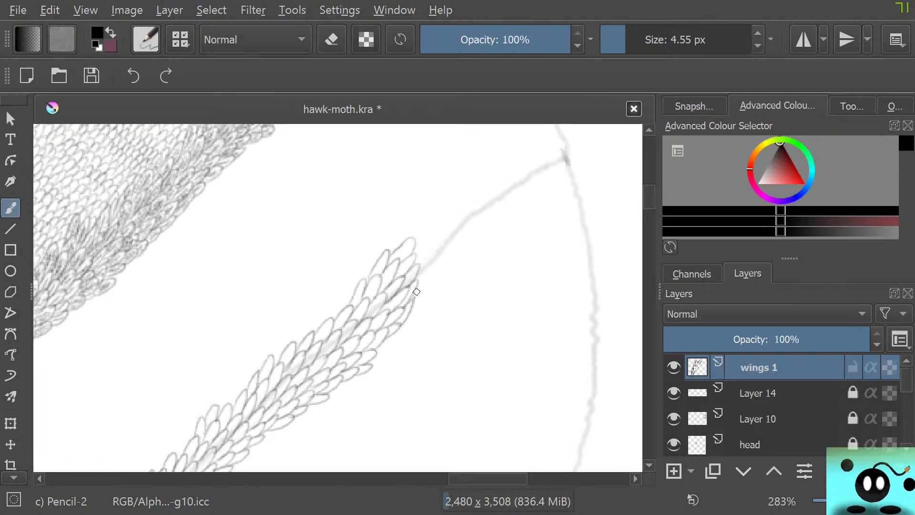
pyautogui.moveTo(424, 286)
pyautogui.mouseDown()
pyautogui.moveTo(430, 253)
pyautogui.moveTo(417, 265)
pyautogui.moveTo(428, 238)
pyautogui.moveTo(408, 240)
pyautogui.mouseUp()
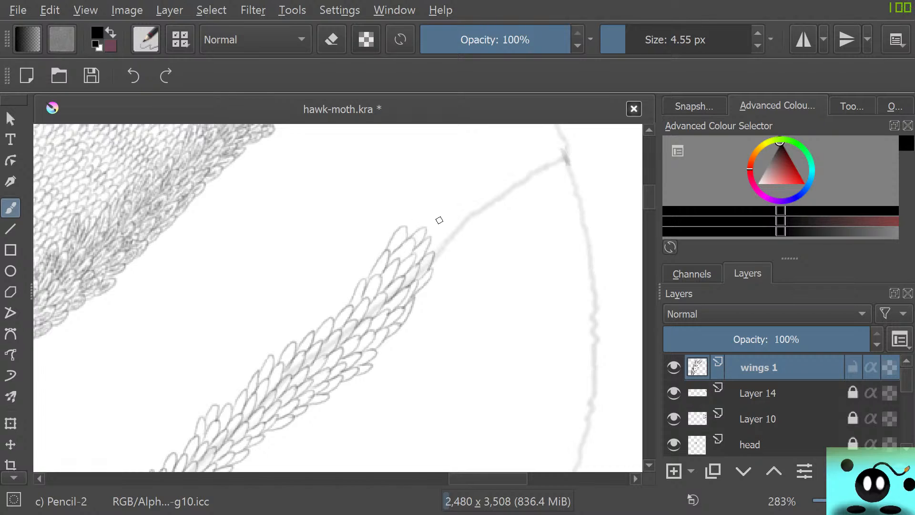
pyautogui.moveTo(417, 229)
pyautogui.mouseDown()
pyautogui.moveTo(434, 211)
pyautogui.moveTo(423, 242)
pyautogui.moveTo(446, 217)
pyautogui.moveTo(425, 252)
pyautogui.moveTo(446, 231)
pyautogui.moveTo(433, 267)
pyautogui.mouseUp()
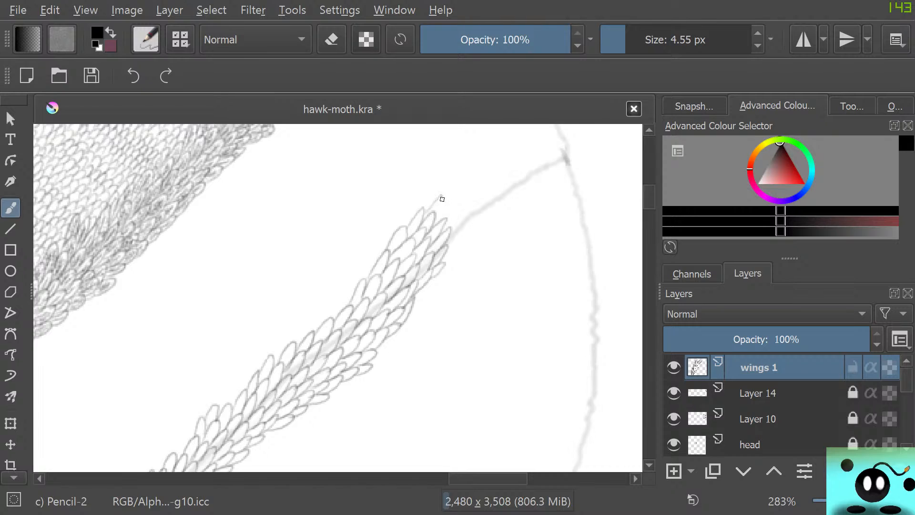
pyautogui.moveTo(440, 208)
pyautogui.mouseDown()
pyautogui.moveTo(469, 201)
pyautogui.moveTo(447, 226)
pyautogui.moveTo(462, 231)
pyautogui.moveTo(449, 239)
pyautogui.moveTo(466, 232)
pyautogui.moveTo(446, 241)
pyautogui.mouseUp()
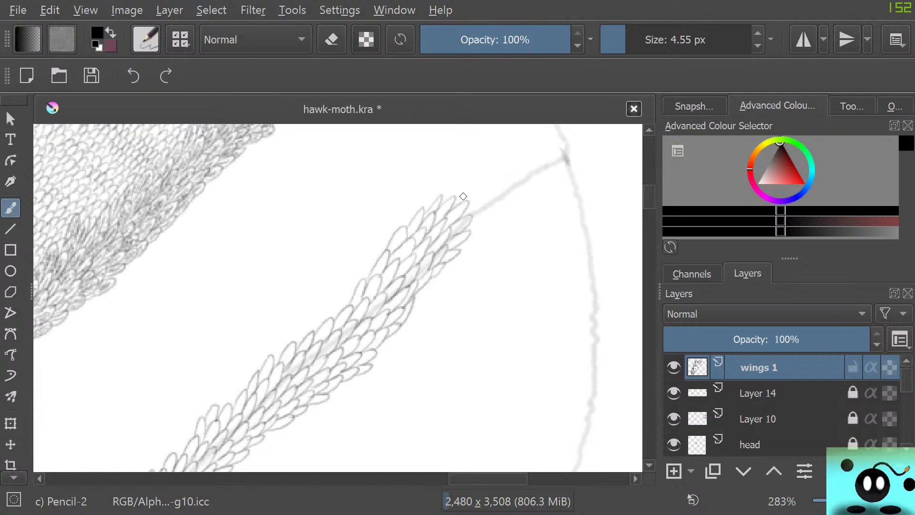
# Extend the overlapping scale rows past the last bend to the wing's outer edge, adding extra scales along the band's upper side.
pyautogui.moveTo(448, 192)
pyautogui.mouseDown()
pyautogui.moveTo(475, 184)
pyautogui.moveTo(463, 202)
pyautogui.moveTo(483, 199)
pyautogui.moveTo(465, 214)
pyautogui.moveTo(478, 207)
pyautogui.moveTo(467, 229)
pyautogui.moveTo(491, 216)
pyautogui.moveTo(467, 239)
pyautogui.mouseUp()
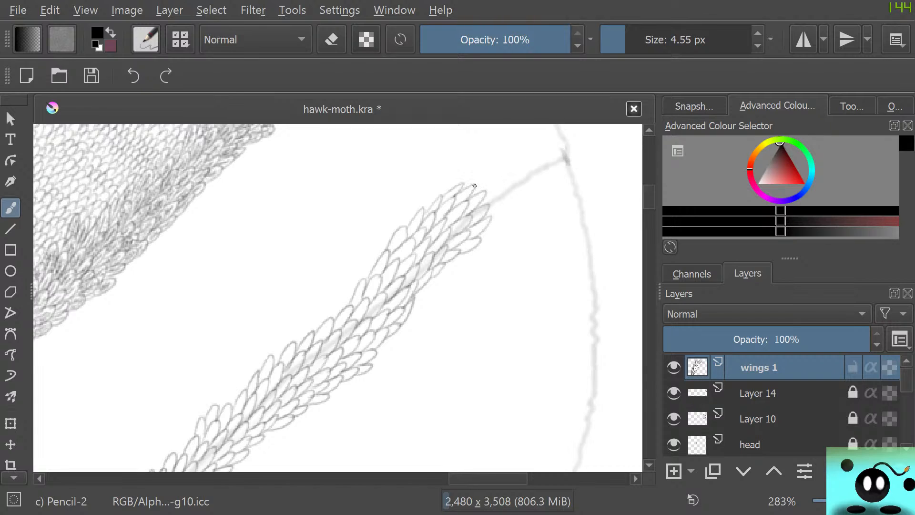
pyautogui.moveTo(475, 186)
pyautogui.mouseDown()
pyautogui.moveTo(502, 189)
pyautogui.moveTo(487, 202)
pyautogui.moveTo(486, 217)
pyautogui.moveTo(505, 213)
pyautogui.moveTo(481, 242)
pyautogui.mouseUp()
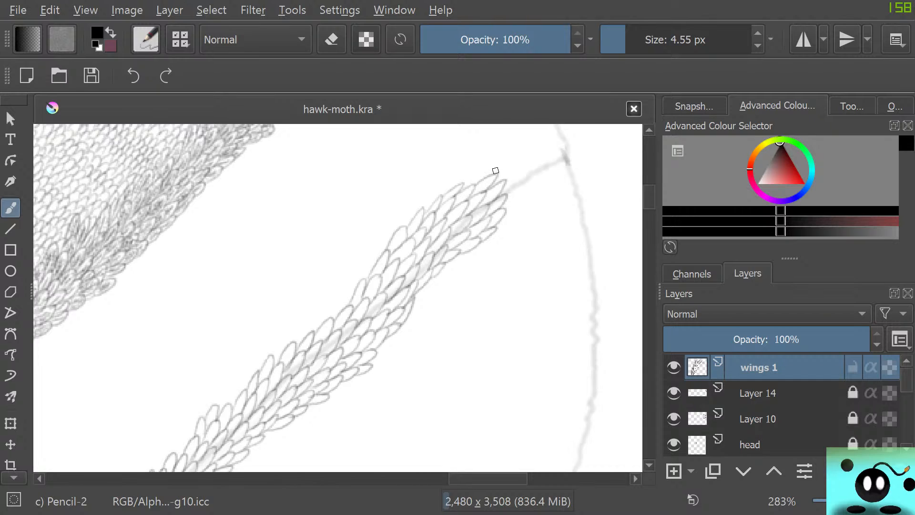
pyautogui.moveTo(508, 179); pyautogui.dragTo(497, 208)
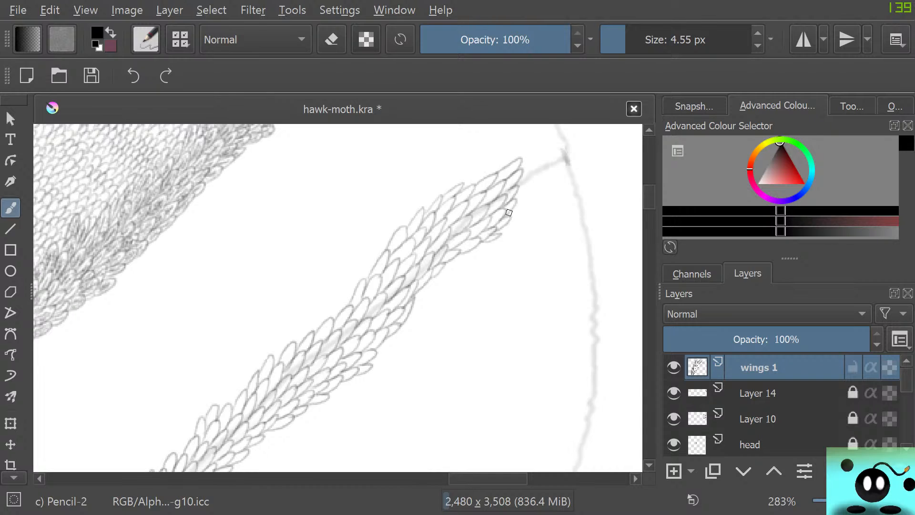
pyautogui.moveTo(511, 215)
pyautogui.mouseDown()
pyautogui.moveTo(536, 170)
pyautogui.moveTo(518, 174)
pyautogui.moveTo(535, 166)
pyautogui.moveTo(513, 161)
pyautogui.moveTo(534, 169)
pyautogui.mouseUp()
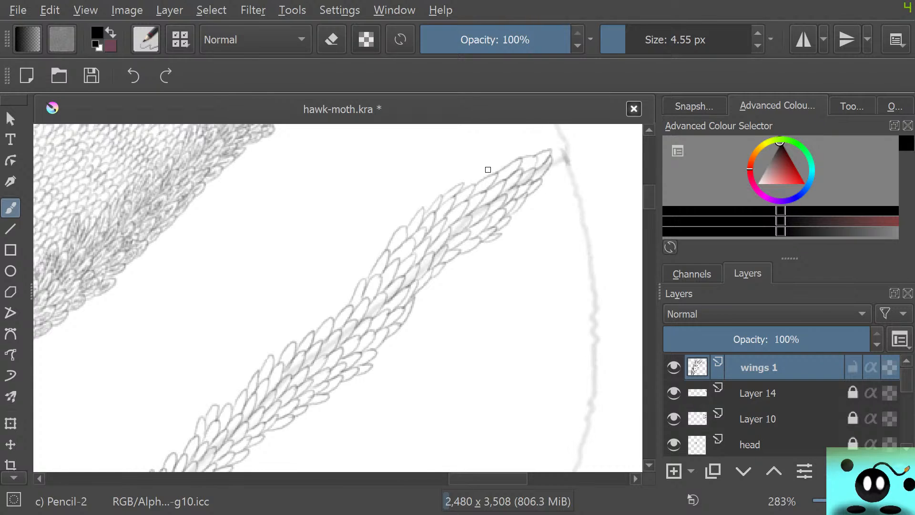
pyautogui.moveTo(496, 167)
pyautogui.mouseDown()
pyautogui.moveTo(463, 185)
pyautogui.moveTo(507, 151)
pyautogui.moveTo(505, 161)
pyautogui.mouseUp()
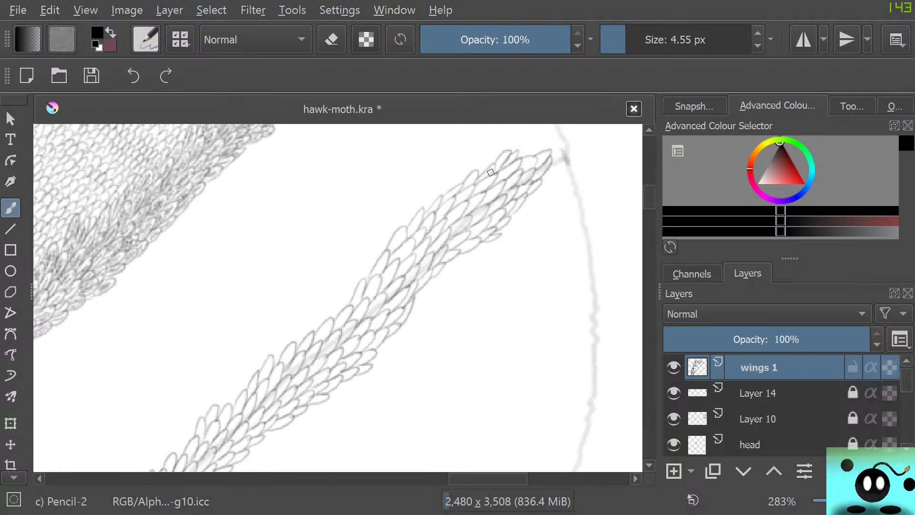
# Examine the neighbouring scaled veins and the new scale band from its outer tip down to its base.
pyautogui.scroll(6, 629, 207)
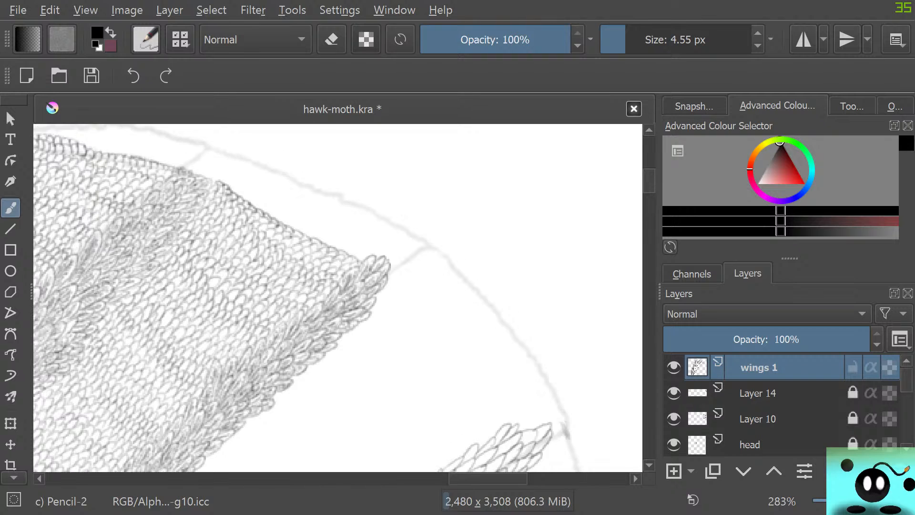
pyautogui.scroll(-8, 337, 297)
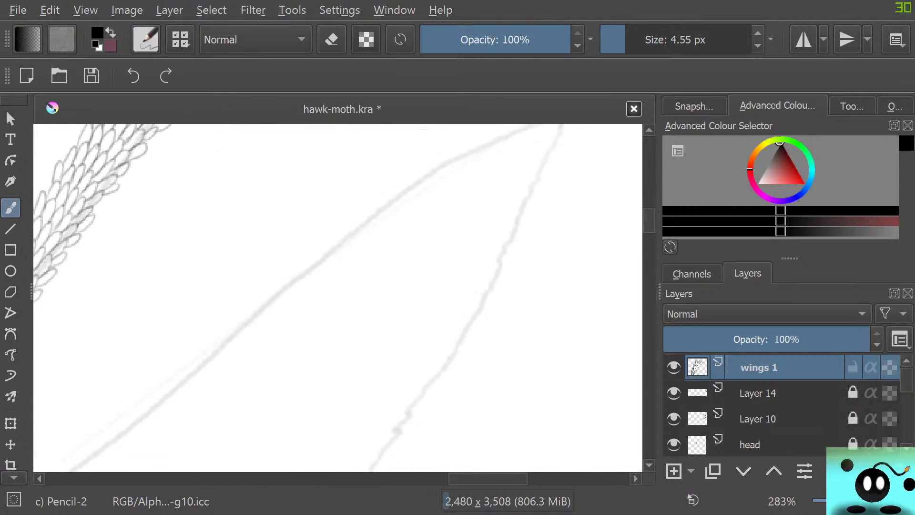
pyautogui.hscroll(-8, 337, 297)
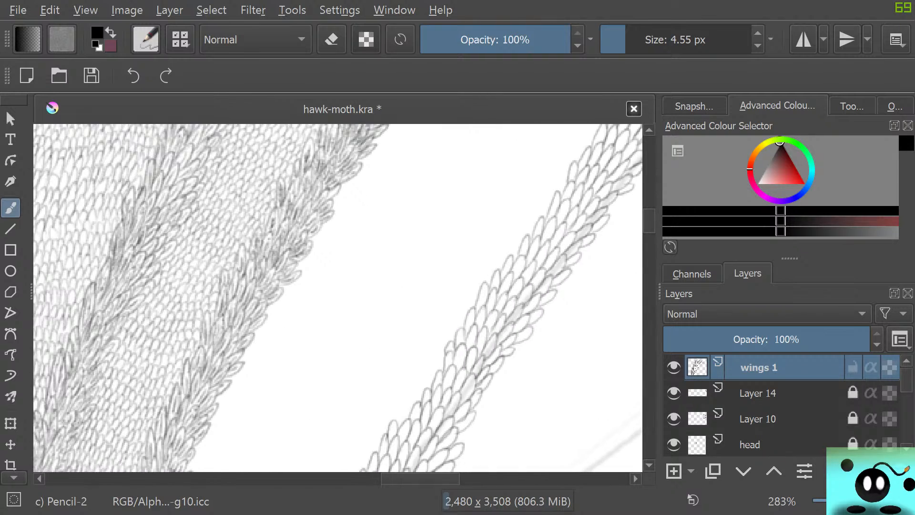
pyautogui.scroll(-5, 337, 298)
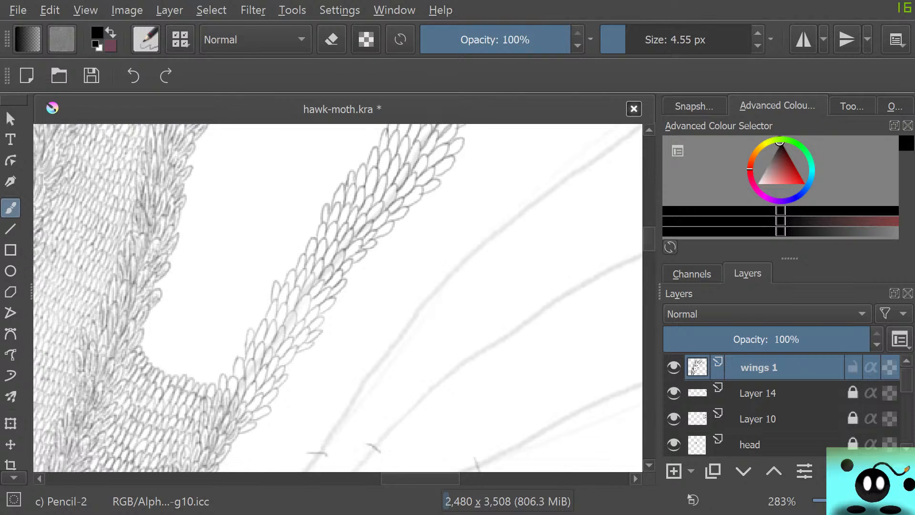
pyautogui.hscroll(-6, 338, 297)
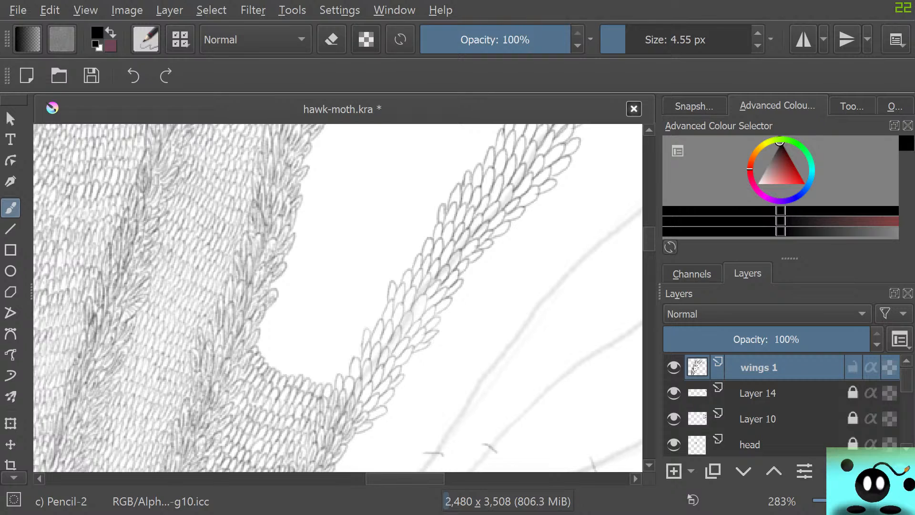
pyautogui.hscroll(1, 338, 297)
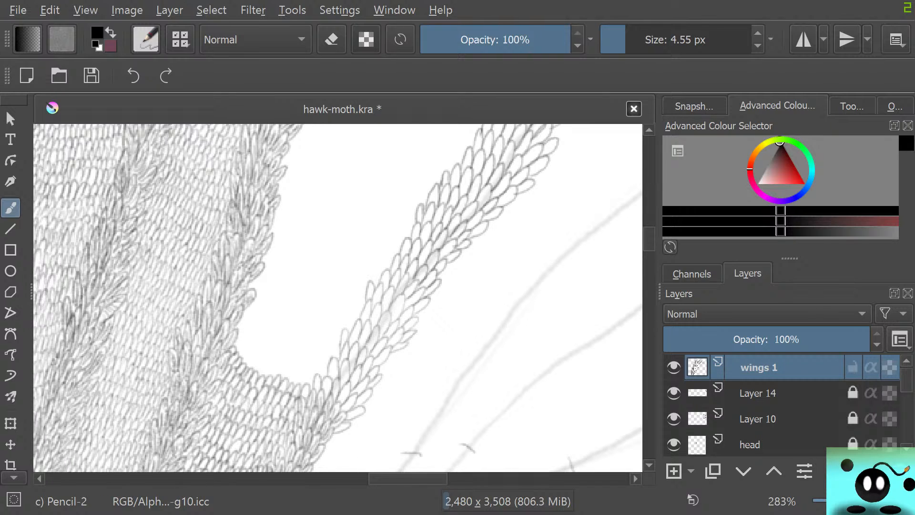
pyautogui.scroll(-8, 320, 445)
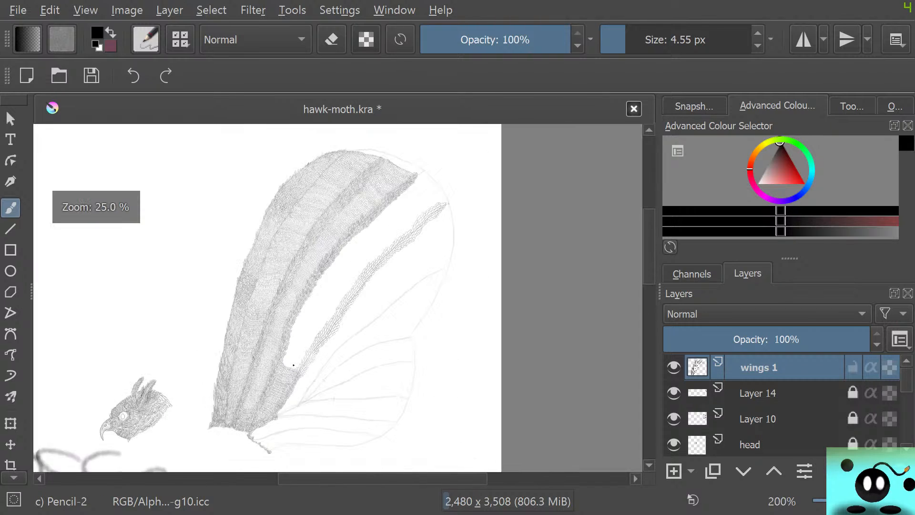
# Erase the pencil mark at the vein's tip on the wing's outer outline with the 50 px circle eraser.
pyautogui.scroll(8, 278, 433)
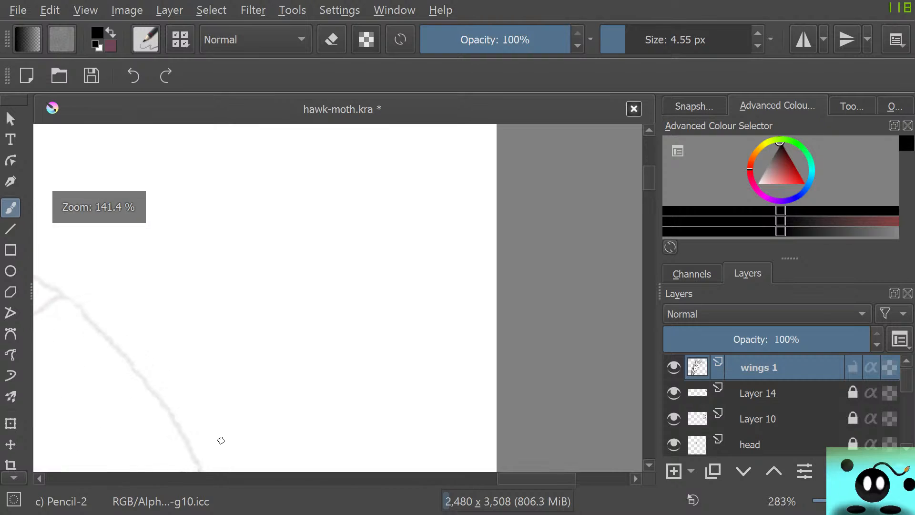
pyautogui.scroll(-4, 217, 441)
pyautogui.scroll(4, 191, 446)
pyautogui.scroll(2, 191, 446)
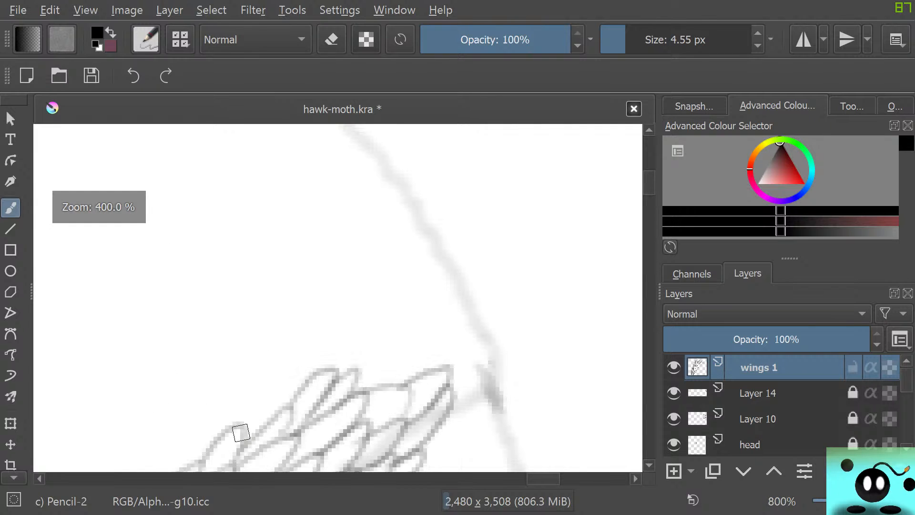
pyautogui.press('e')
pyautogui.moveTo(505, 350)
pyautogui.mouseDown()
pyautogui.moveTo(484, 374)
pyautogui.moveTo(493, 417)
pyautogui.moveTo(533, 405)
pyautogui.mouseUp()
# Return to the Pencil-2 brush and draw a second layer of finer scales over the band's base where it joins the filled wing area.
pyautogui.scroll(-9, 533, 402)
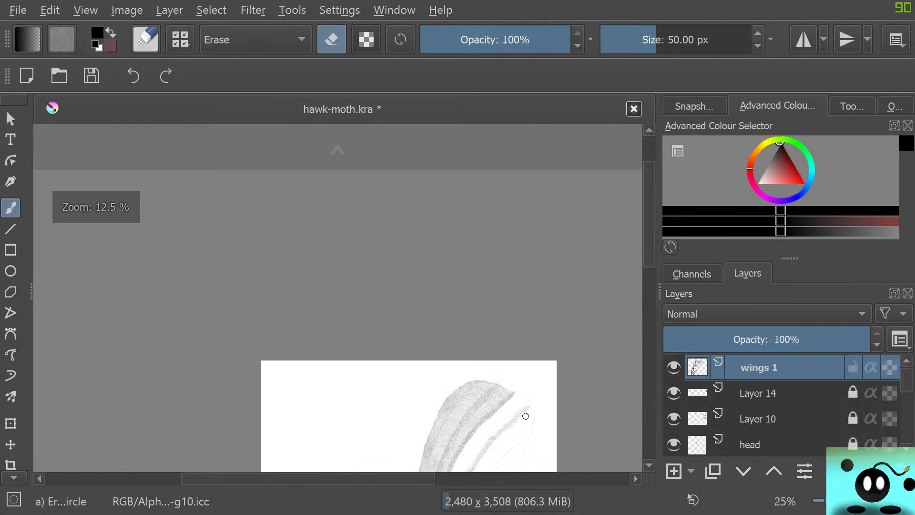
pyautogui.scroll(2, 525, 415)
pyautogui.scroll(-3, 496, 446)
pyautogui.scroll(1, 496, 432)
pyautogui.scroll(-3, 491, 433)
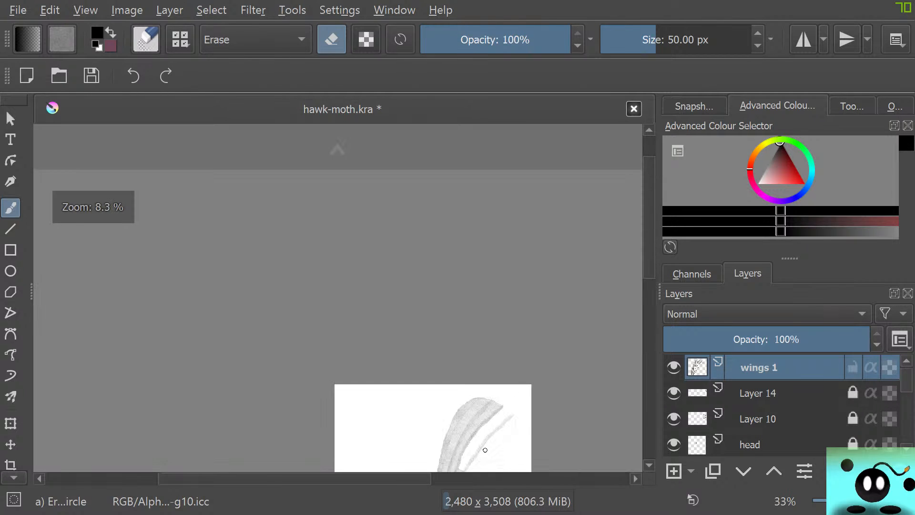
pyautogui.scroll(3, 477, 434)
pyautogui.scroll(11, 488, 437)
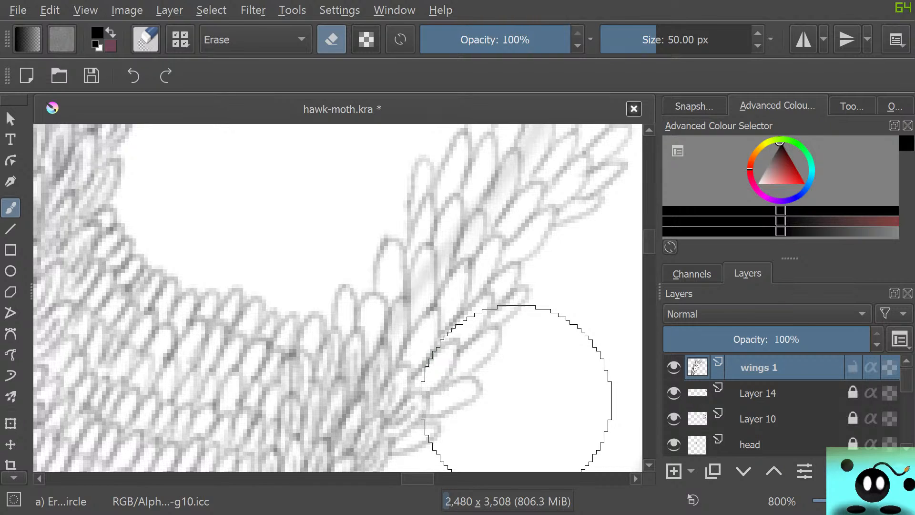
pyautogui.press('/')
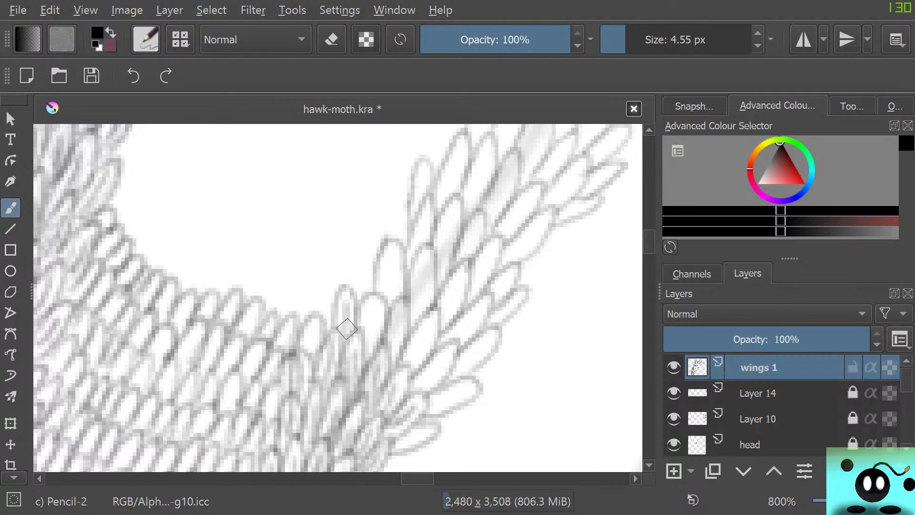
pyautogui.moveTo(373, 311)
pyautogui.mouseDown()
pyautogui.moveTo(371, 342)
pyautogui.moveTo(368, 305)
pyautogui.moveTo(377, 300)
pyautogui.moveTo(372, 345)
pyautogui.moveTo(379, 297)
pyautogui.moveTo(393, 353)
pyautogui.moveTo(399, 306)
pyautogui.mouseUp()
pyautogui.moveTo(409, 361); pyautogui.dragTo(430, 326)
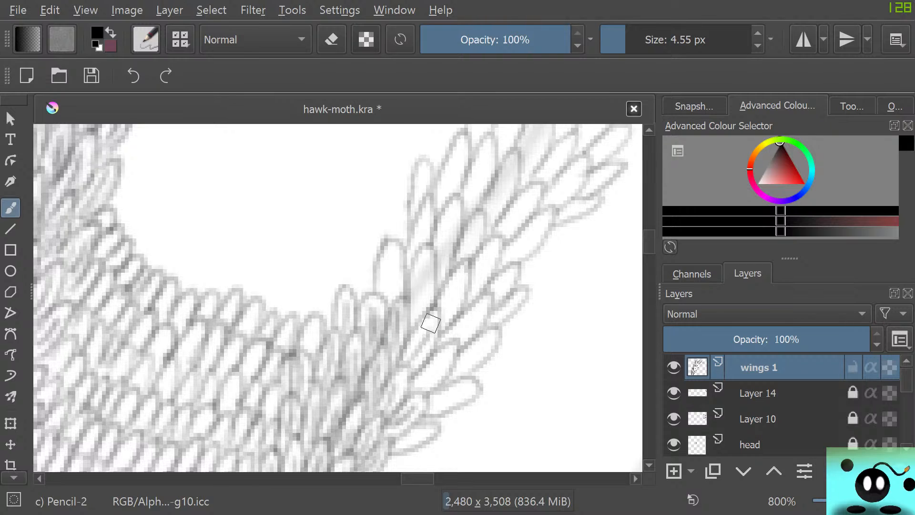
pyautogui.moveTo(390, 283)
pyautogui.mouseDown()
pyautogui.moveTo(391, 263)
pyautogui.moveTo(397, 300)
pyautogui.moveTo(399, 256)
pyautogui.moveTo(394, 280)
pyautogui.moveTo(384, 272)
pyautogui.moveTo(388, 261)
pyautogui.moveTo(382, 279)
pyautogui.mouseUp()
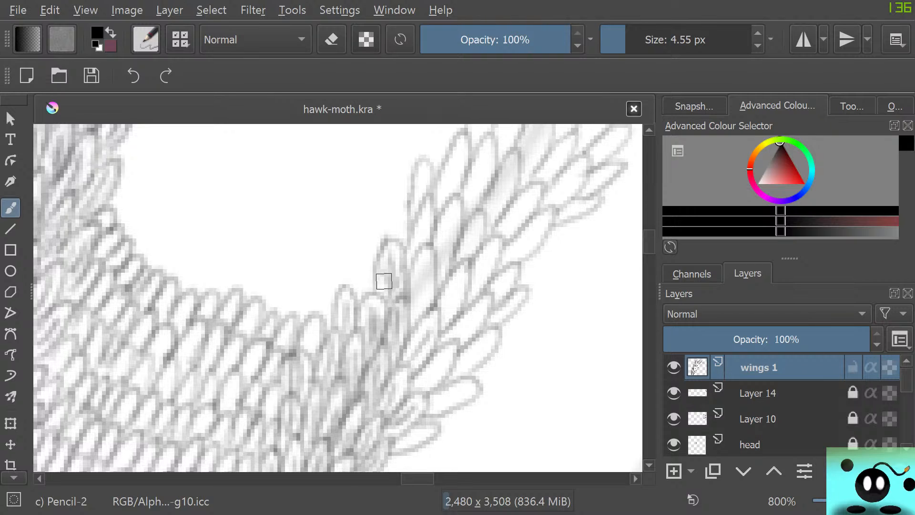
pyautogui.moveTo(428, 334)
pyautogui.mouseDown()
pyautogui.moveTo(414, 362)
pyautogui.moveTo(439, 299)
pyautogui.moveTo(443, 319)
pyautogui.moveTo(461, 273)
pyautogui.moveTo(455, 306)
pyautogui.moveTo(433, 321)
pyautogui.moveTo(421, 294)
pyautogui.moveTo(418, 312)
pyautogui.moveTo(420, 282)
pyautogui.moveTo(417, 315)
pyautogui.moveTo(418, 263)
pyautogui.moveTo(432, 260)
pyautogui.moveTo(419, 322)
pyautogui.mouseUp()
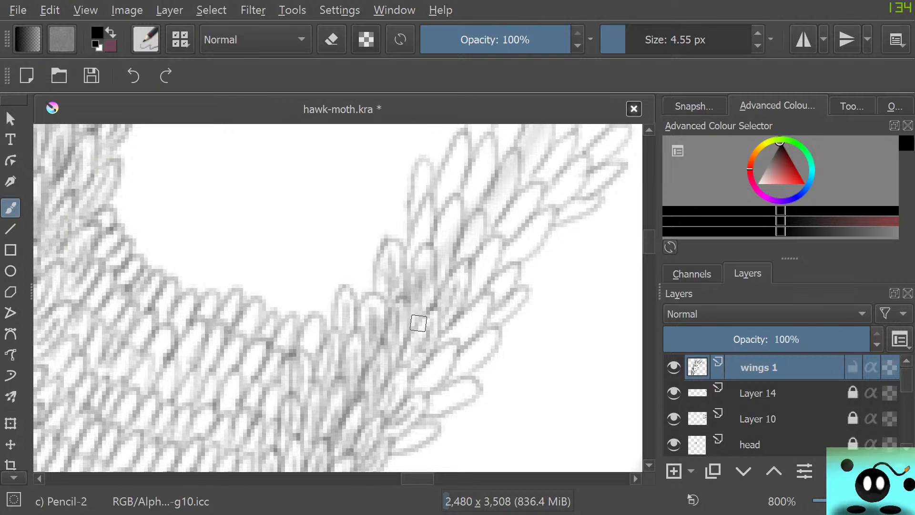
# Carry the finer second layer of scales up across the band's full width just above its base, and save the drawing.
pyautogui.moveTo(430, 374)
pyautogui.mouseDown()
pyautogui.moveTo(443, 356)
pyautogui.moveTo(419, 393)
pyautogui.moveTo(440, 358)
pyautogui.moveTo(422, 390)
pyautogui.moveTo(436, 402)
pyautogui.moveTo(427, 404)
pyautogui.moveTo(468, 391)
pyautogui.moveTo(464, 360)
pyautogui.moveTo(488, 336)
pyautogui.moveTo(468, 367)
pyautogui.moveTo(496, 334)
pyautogui.moveTo(468, 352)
pyautogui.moveTo(455, 350)
pyautogui.moveTo(459, 330)
pyautogui.moveTo(455, 336)
pyautogui.moveTo(478, 306)
pyautogui.moveTo(455, 337)
pyautogui.moveTo(475, 328)
pyautogui.moveTo(486, 299)
pyautogui.moveTo(471, 307)
pyautogui.moveTo(481, 319)
pyautogui.moveTo(470, 341)
pyautogui.moveTo(457, 341)
pyautogui.moveTo(505, 280)
pyautogui.moveTo(494, 320)
pyautogui.moveTo(513, 302)
pyautogui.moveTo(458, 337)
pyautogui.moveTo(469, 236)
pyautogui.moveTo(474, 289)
pyautogui.moveTo(489, 255)
pyautogui.moveTo(470, 299)
pyautogui.moveTo(473, 261)
pyautogui.moveTo(467, 303)
pyautogui.moveTo(479, 259)
pyautogui.moveTo(479, 275)
pyautogui.moveTo(496, 244)
pyautogui.moveTo(490, 272)
pyautogui.moveTo(468, 246)
pyautogui.moveTo(465, 260)
pyautogui.moveTo(478, 233)
pyautogui.moveTo(425, 230)
pyautogui.moveTo(439, 267)
pyautogui.moveTo(447, 211)
pyautogui.mouseUp()
pyautogui.moveTo(420, 246); pyautogui.dragTo(419, 229)
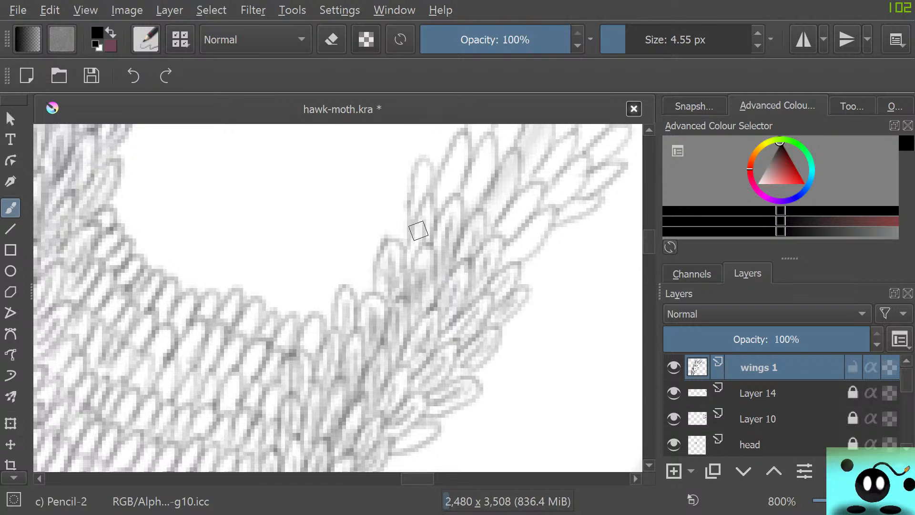
pyautogui.moveTo(419, 197)
pyautogui.mouseDown()
pyautogui.moveTo(424, 175)
pyautogui.moveTo(450, 198)
pyautogui.moveTo(461, 149)
pyautogui.mouseUp()
pyautogui.moveTo(449, 197)
pyautogui.mouseDown()
pyautogui.moveTo(441, 199)
pyautogui.moveTo(456, 169)
pyautogui.moveTo(456, 139)
pyautogui.moveTo(459, 173)
pyautogui.moveTo(443, 193)
pyautogui.moveTo(478, 192)
pyautogui.moveTo(476, 204)
pyautogui.moveTo(485, 174)
pyautogui.moveTo(473, 196)
pyautogui.moveTo(468, 180)
pyautogui.moveTo(489, 163)
pyautogui.moveTo(474, 188)
pyautogui.moveTo(494, 214)
pyautogui.moveTo(511, 172)
pyautogui.moveTo(494, 205)
pyautogui.moveTo(499, 186)
pyautogui.moveTo(510, 197)
pyautogui.moveTo(510, 156)
pyautogui.moveTo(488, 215)
pyautogui.moveTo(510, 155)
pyautogui.moveTo(518, 173)
pyautogui.moveTo(515, 149)
pyautogui.moveTo(474, 215)
pyautogui.mouseUp()
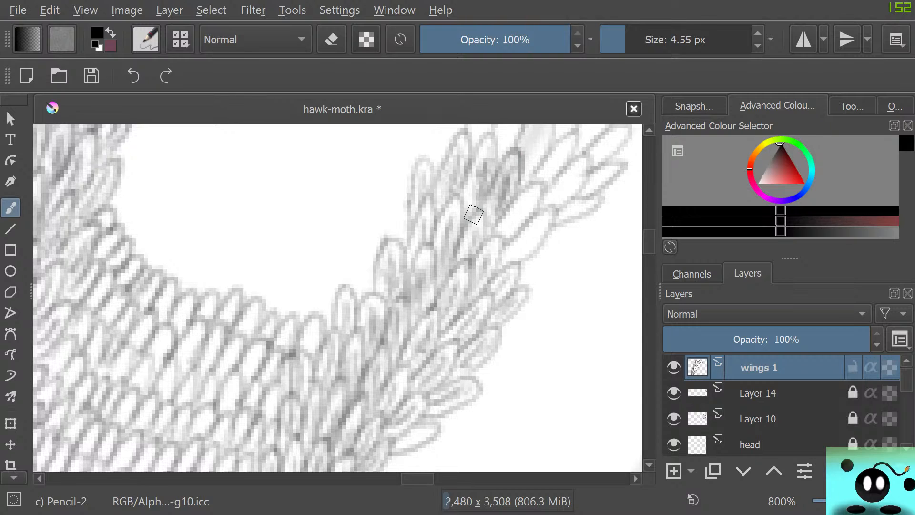
pyautogui.moveTo(421, 479); pyautogui.dragTo(430, 479)
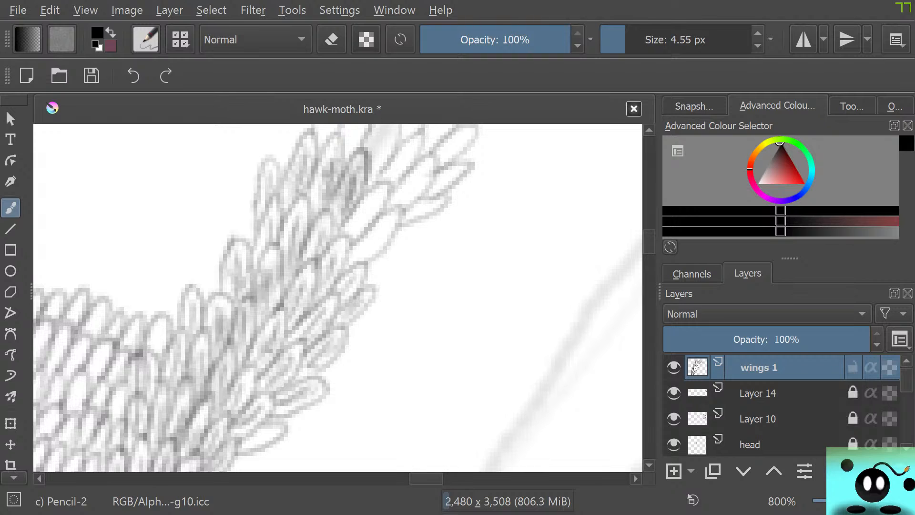
pyautogui.scroll(3, 338, 298)
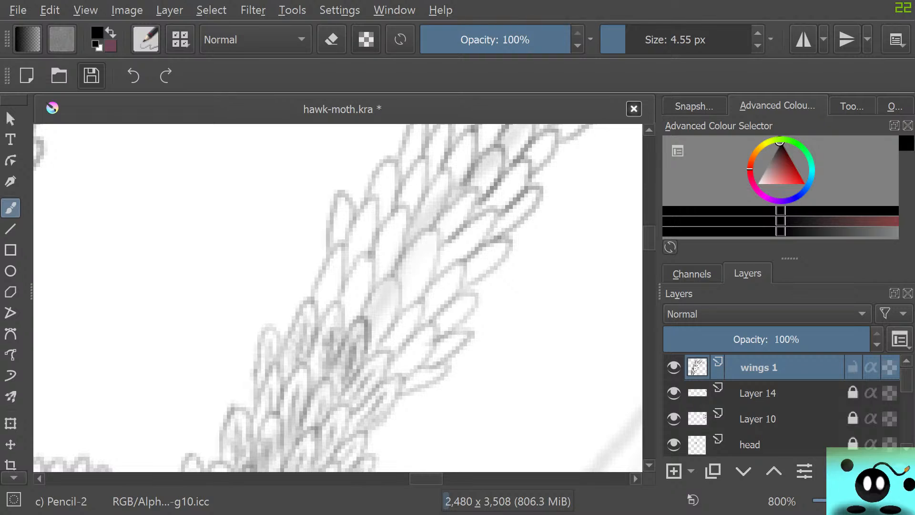
pyautogui.click(91, 75)
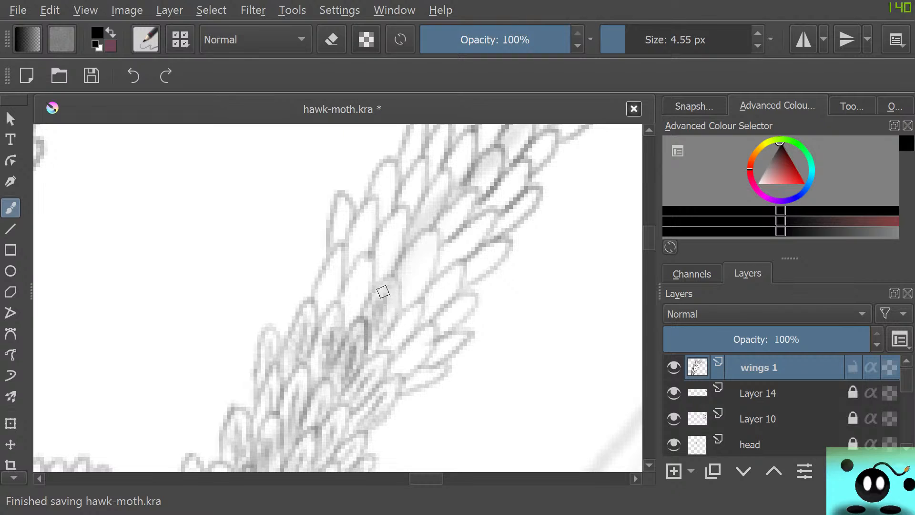
# Fill the next stretch of the band with small overlapping scales from its inner edge across to its outer edge.
pyautogui.moveTo(351, 320)
pyautogui.mouseDown()
pyautogui.moveTo(358, 277)
pyautogui.moveTo(373, 280)
pyautogui.moveTo(352, 320)
pyautogui.moveTo(367, 260)
pyautogui.moveTo(347, 288)
pyautogui.moveTo(380, 313)
pyautogui.moveTo(370, 337)
pyautogui.moveTo(381, 319)
pyautogui.moveTo(390, 347)
pyautogui.moveTo(415, 310)
pyautogui.moveTo(402, 324)
pyautogui.moveTo(406, 361)
pyautogui.moveTo(383, 392)
pyautogui.moveTo(432, 326)
pyautogui.moveTo(398, 354)
pyautogui.mouseUp()
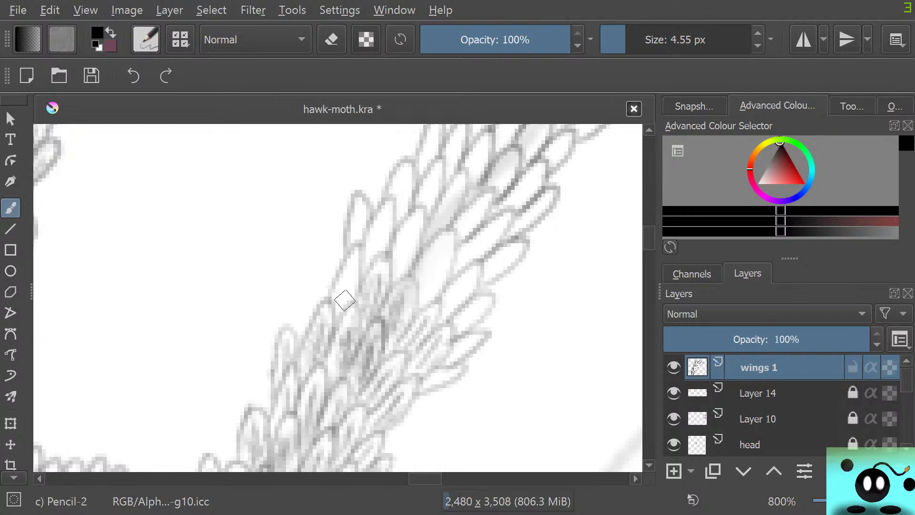
pyautogui.moveTo(343, 305)
pyautogui.mouseDown()
pyautogui.moveTo(349, 275)
pyautogui.moveTo(339, 304)
pyautogui.moveTo(337, 279)
pyautogui.moveTo(358, 270)
pyautogui.moveTo(353, 292)
pyautogui.moveTo(353, 249)
pyautogui.moveTo(368, 246)
pyautogui.moveTo(374, 263)
pyautogui.moveTo(383, 210)
pyautogui.moveTo(381, 244)
pyautogui.moveTo(390, 219)
pyautogui.moveTo(382, 209)
pyautogui.moveTo(359, 236)
pyautogui.moveTo(360, 217)
pyautogui.moveTo(354, 222)
pyautogui.moveTo(351, 245)
pyautogui.moveTo(405, 191)
pyautogui.moveTo(400, 213)
pyautogui.moveTo(405, 174)
pyautogui.moveTo(398, 196)
pyautogui.moveTo(397, 174)
pyautogui.moveTo(409, 180)
pyautogui.moveTo(397, 229)
pyautogui.mouseUp()
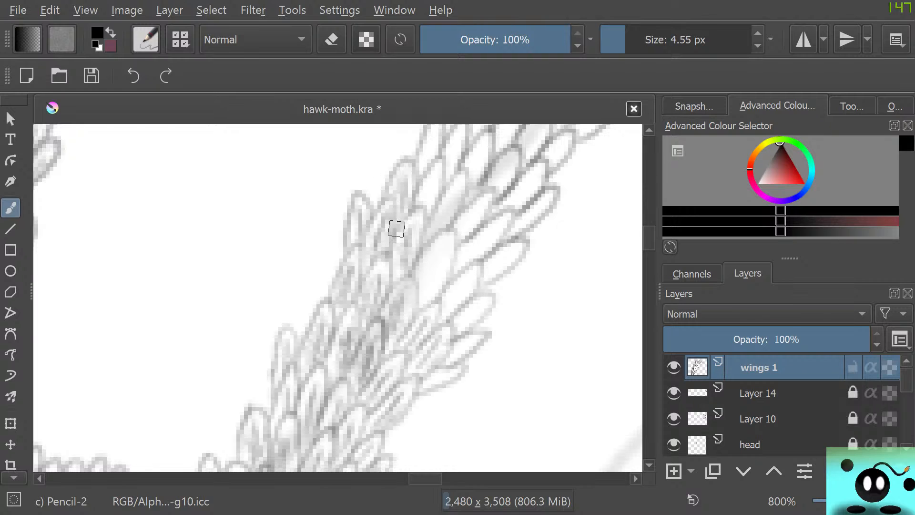
pyautogui.moveTo(425, 302)
pyautogui.mouseDown()
pyautogui.moveTo(440, 243)
pyautogui.moveTo(427, 292)
pyautogui.moveTo(445, 243)
pyautogui.moveTo(440, 279)
pyautogui.moveTo(422, 307)
pyautogui.moveTo(444, 289)
pyautogui.moveTo(454, 237)
pyautogui.mouseUp()
pyautogui.moveTo(442, 309)
pyautogui.mouseDown()
pyautogui.moveTo(479, 288)
pyautogui.moveTo(450, 310)
pyautogui.moveTo(474, 273)
pyautogui.moveTo(444, 315)
pyautogui.moveTo(457, 330)
pyautogui.moveTo(475, 305)
pyautogui.moveTo(448, 358)
pyautogui.moveTo(474, 324)
pyautogui.mouseUp()
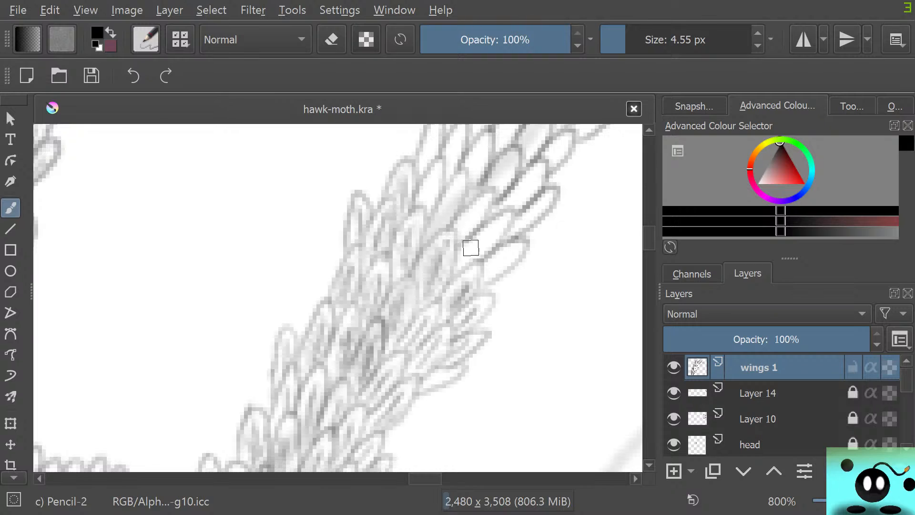
pyautogui.moveTo(470, 248)
pyautogui.mouseDown()
pyautogui.moveTo(493, 228)
pyautogui.moveTo(467, 256)
pyautogui.moveTo(500, 222)
pyautogui.mouseUp()
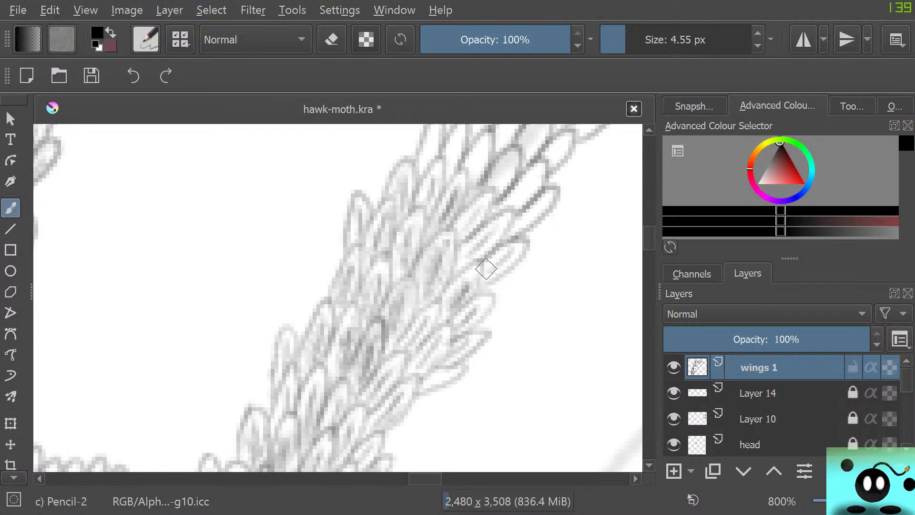
pyautogui.moveTo(499, 254)
pyautogui.mouseDown()
pyautogui.moveTo(487, 277)
pyautogui.moveTo(493, 261)
pyautogui.moveTo(472, 244)
pyautogui.moveTo(475, 256)
pyautogui.moveTo(508, 221)
pyautogui.moveTo(463, 261)
pyautogui.moveTo(486, 196)
pyautogui.mouseUp()
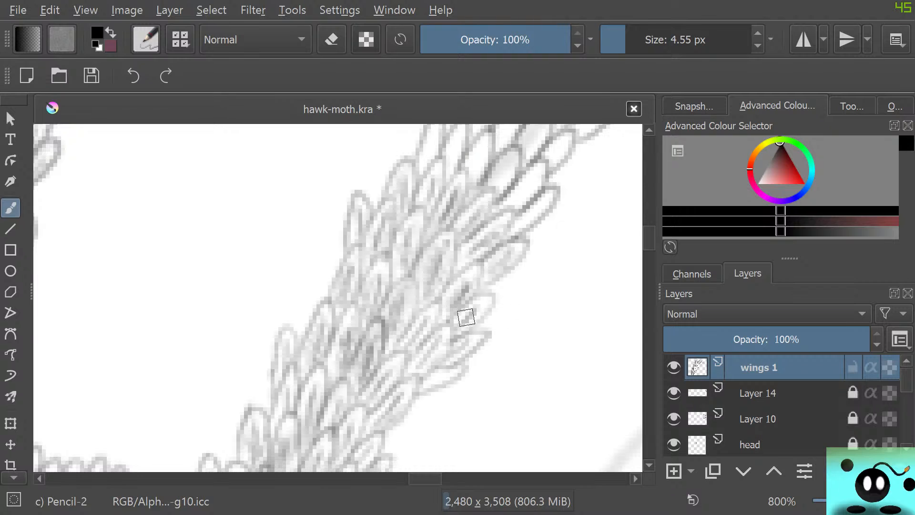
# Continue the finer second layer of pencil scales up the band, filling the large scales from its middle to the inner edge.
pyautogui.moveTo(649, 238); pyautogui.dragTo(649, 234)
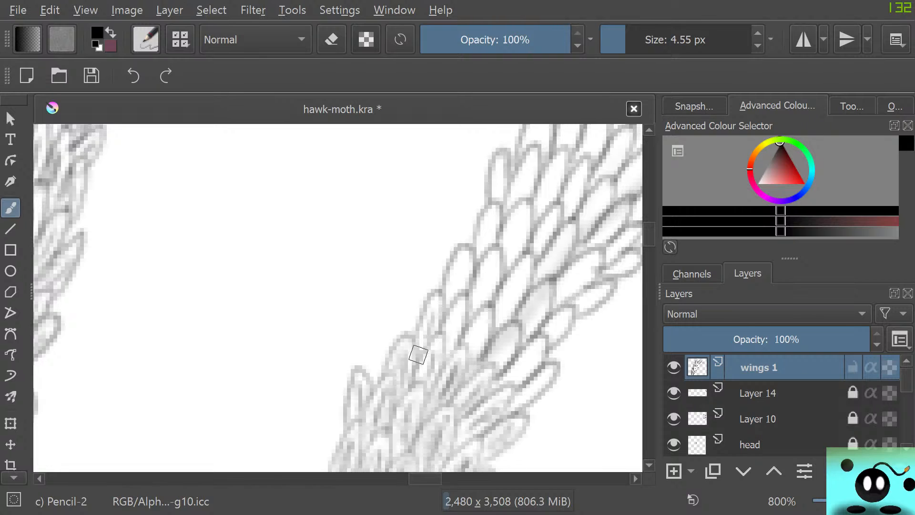
pyautogui.moveTo(425, 479); pyautogui.dragTo(437, 479)
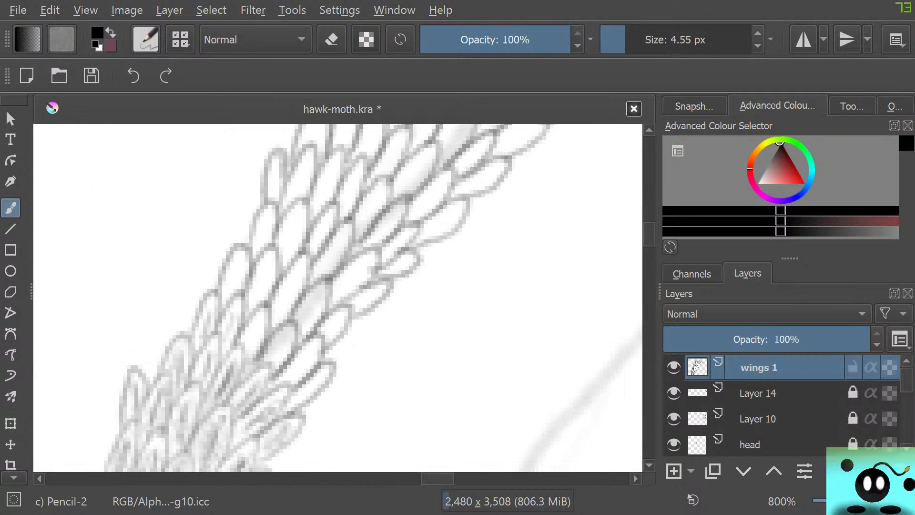
pyautogui.moveTo(649, 234); pyautogui.dragTo(650, 237)
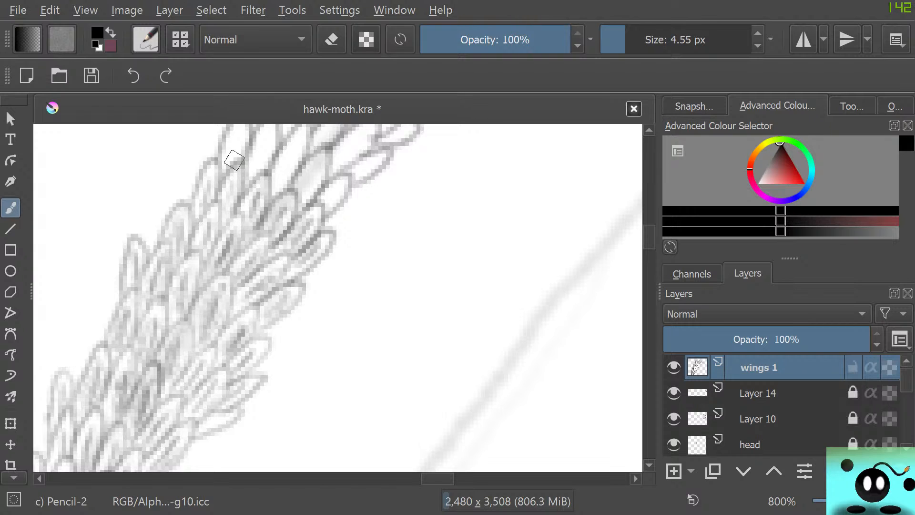
pyautogui.scroll(5, 234, 160)
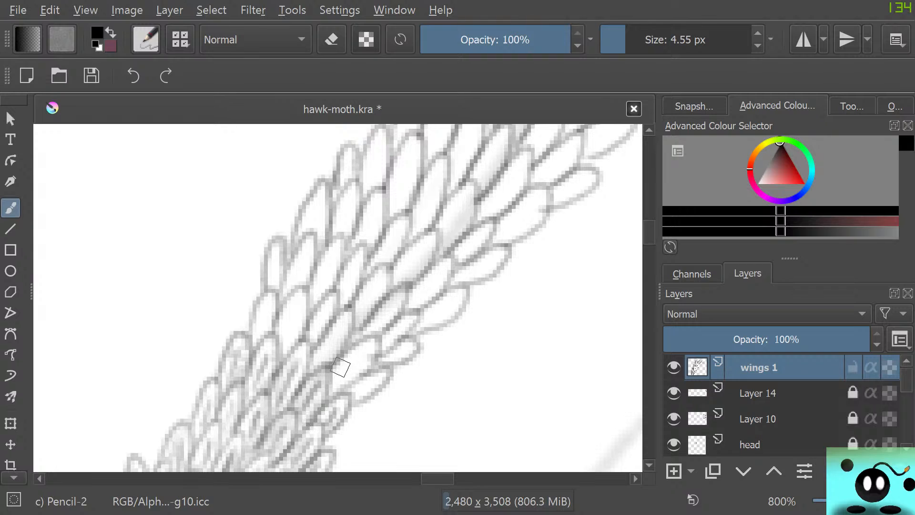
pyautogui.moveTo(341, 368)
pyautogui.mouseDown()
pyautogui.moveTo(371, 345)
pyautogui.moveTo(338, 389)
pyautogui.moveTo(375, 350)
pyautogui.moveTo(372, 339)
pyautogui.moveTo(333, 370)
pyautogui.moveTo(327, 355)
pyautogui.moveTo(320, 360)
pyautogui.moveTo(341, 324)
pyautogui.moveTo(319, 357)
pyautogui.moveTo(333, 365)
pyautogui.moveTo(355, 318)
pyautogui.moveTo(336, 317)
pyautogui.moveTo(298, 363)
pyautogui.moveTo(306, 329)
pyautogui.moveTo(315, 338)
pyautogui.moveTo(329, 307)
pyautogui.mouseUp()
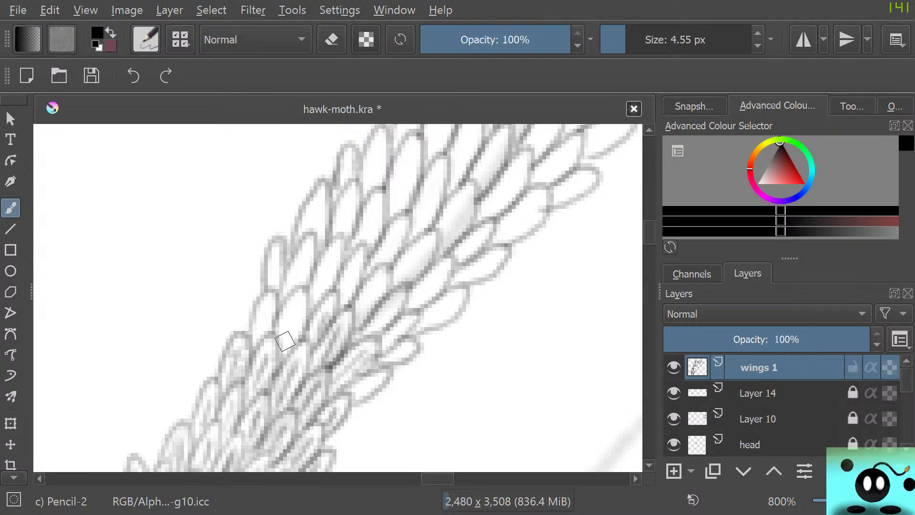
pyautogui.moveTo(286, 340)
pyautogui.mouseDown()
pyautogui.moveTo(290, 310)
pyautogui.moveTo(267, 307)
pyautogui.moveTo(278, 297)
pyautogui.moveTo(250, 322)
pyautogui.mouseUp()
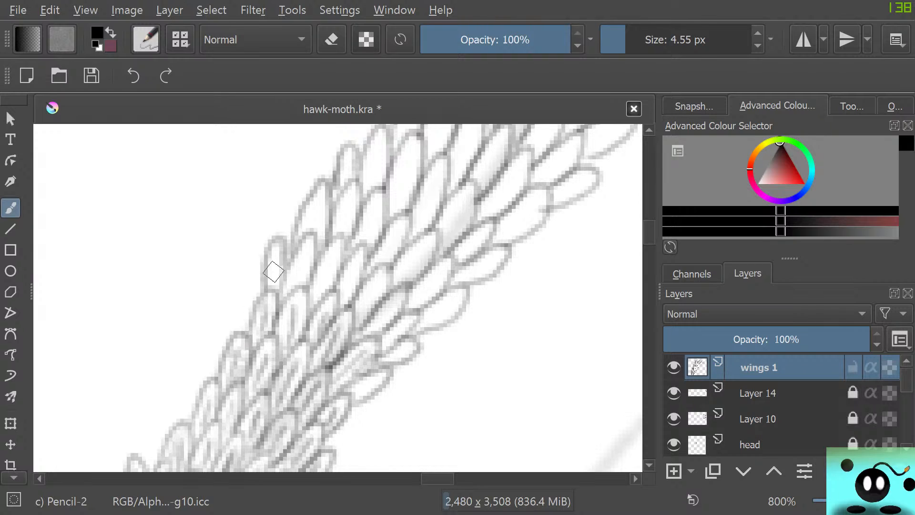
pyautogui.moveTo(273, 288)
pyautogui.mouseDown()
pyautogui.moveTo(273, 254)
pyautogui.moveTo(269, 292)
pyautogui.moveTo(269, 250)
pyautogui.moveTo(281, 246)
pyautogui.moveTo(273, 302)
pyautogui.moveTo(300, 271)
pyautogui.moveTo(298, 291)
pyautogui.moveTo(311, 238)
pyautogui.mouseUp()
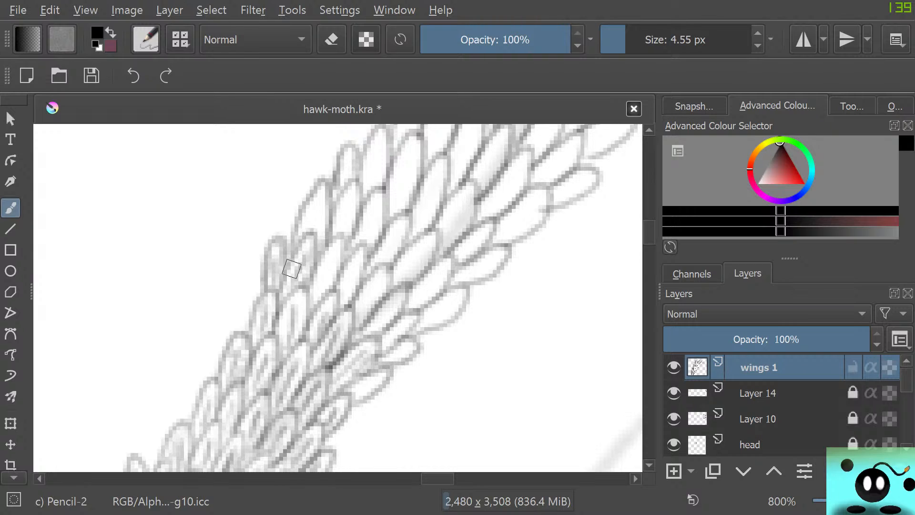
pyautogui.moveTo(295, 318); pyautogui.dragTo(298, 294)
pyautogui.moveTo(282, 334); pyautogui.dragTo(285, 305)
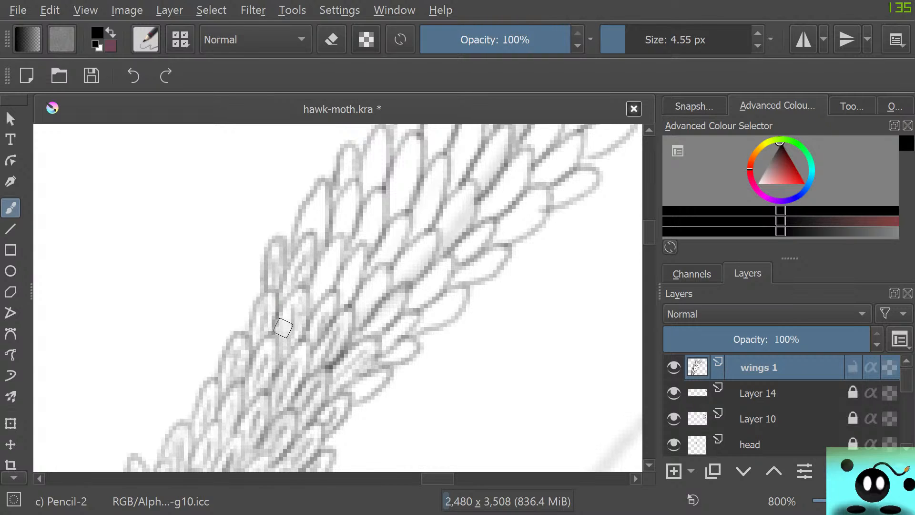
# Add fine inner scales from the band's outer edge back across the middle to the inner-edge scales just above.
pyautogui.moveTo(360, 392)
pyautogui.mouseDown()
pyautogui.moveTo(381, 361)
pyautogui.moveTo(408, 349)
pyautogui.moveTo(383, 357)
pyautogui.moveTo(386, 331)
pyautogui.moveTo(403, 325)
pyautogui.moveTo(373, 343)
pyautogui.mouseUp()
pyautogui.moveTo(392, 305)
pyautogui.mouseDown()
pyautogui.moveTo(355, 327)
pyautogui.moveTo(350, 308)
pyautogui.moveTo(360, 297)
pyautogui.moveTo(362, 311)
pyautogui.moveTo(376, 284)
pyautogui.moveTo(358, 322)
pyautogui.moveTo(388, 280)
pyautogui.moveTo(377, 273)
pyautogui.moveTo(352, 306)
pyautogui.moveTo(340, 300)
pyautogui.moveTo(357, 260)
pyautogui.mouseUp()
pyautogui.moveTo(325, 290); pyautogui.dragTo(333, 262)
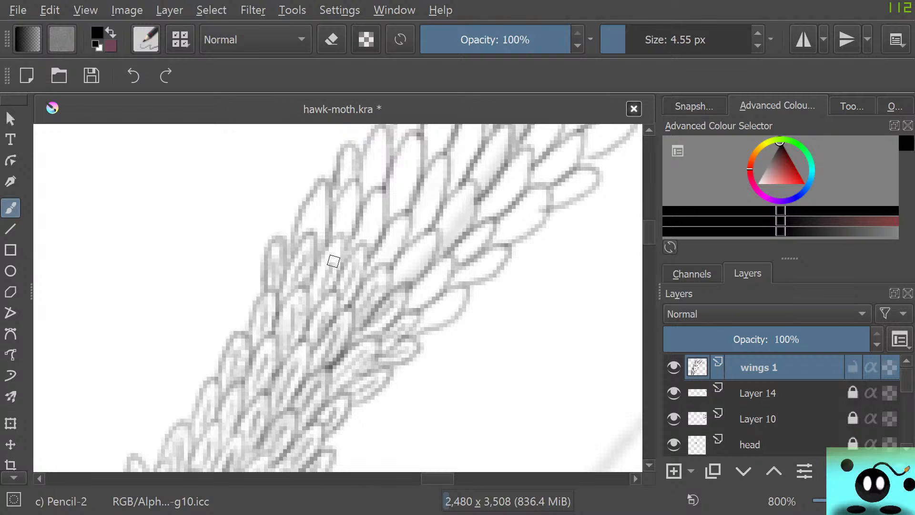
pyautogui.moveTo(311, 225)
pyautogui.mouseDown()
pyautogui.moveTo(316, 205)
pyautogui.moveTo(314, 228)
pyautogui.moveTo(306, 210)
pyautogui.moveTo(303, 229)
pyautogui.moveTo(309, 205)
pyautogui.mouseUp()
pyautogui.moveTo(323, 245); pyautogui.dragTo(324, 183)
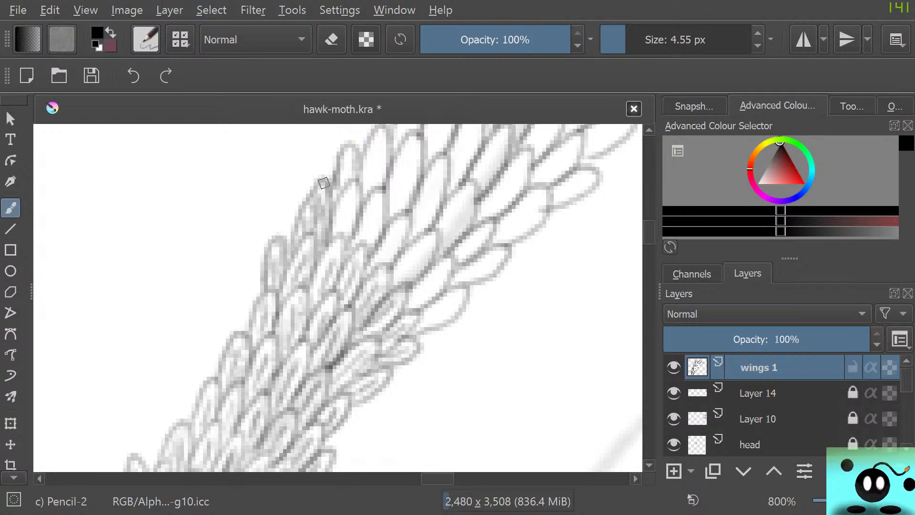
# Fill the next rows of large scales with fine pencil strokes from the inner edge across to the outer edge.
pyautogui.moveTo(318, 229)
pyautogui.mouseDown()
pyautogui.moveTo(315, 237)
pyautogui.moveTo(319, 227)
pyautogui.moveTo(342, 230)
pyautogui.moveTo(347, 205)
pyautogui.mouseUp()
pyautogui.moveTo(347, 205)
pyautogui.mouseDown()
pyautogui.moveTo(343, 230)
pyautogui.moveTo(356, 186)
pyautogui.moveTo(339, 242)
pyautogui.moveTo(372, 227)
pyautogui.moveTo(376, 209)
pyautogui.mouseUp()
pyautogui.moveTo(375, 209)
pyautogui.mouseDown()
pyautogui.moveTo(371, 245)
pyautogui.moveTo(379, 199)
pyautogui.mouseUp()
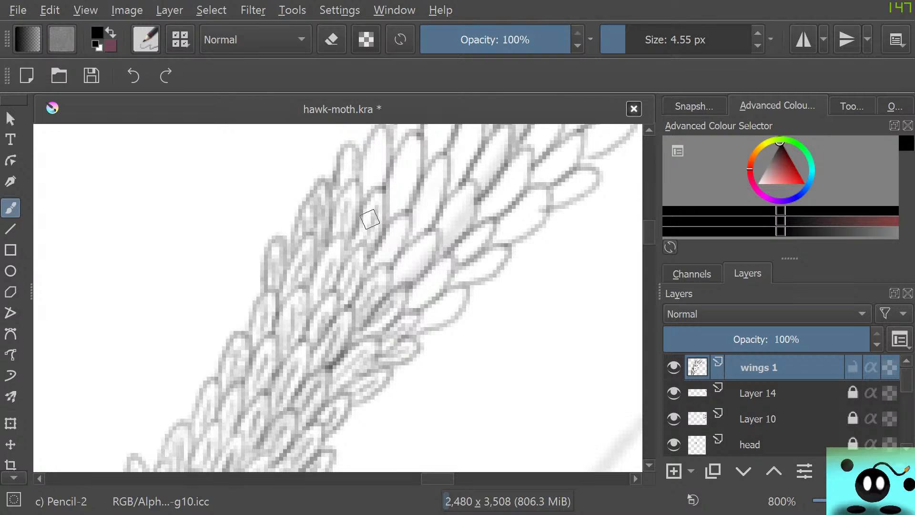
pyautogui.moveTo(383, 257); pyautogui.dragTo(397, 229)
pyautogui.moveTo(379, 273)
pyautogui.mouseDown()
pyautogui.moveTo(397, 279)
pyautogui.moveTo(423, 248)
pyautogui.moveTo(401, 283)
pyautogui.moveTo(437, 238)
pyautogui.moveTo(402, 252)
pyautogui.moveTo(384, 282)
pyautogui.moveTo(433, 279)
pyautogui.moveTo(418, 293)
pyautogui.moveTo(440, 277)
pyautogui.moveTo(410, 302)
pyautogui.moveTo(436, 268)
pyautogui.moveTo(430, 293)
pyautogui.moveTo(406, 303)
pyautogui.moveTo(425, 320)
pyautogui.moveTo(461, 295)
pyautogui.moveTo(443, 319)
pyautogui.moveTo(434, 312)
pyautogui.moveTo(456, 292)
pyautogui.moveTo(442, 298)
pyautogui.moveTo(427, 325)
pyautogui.mouseUp()
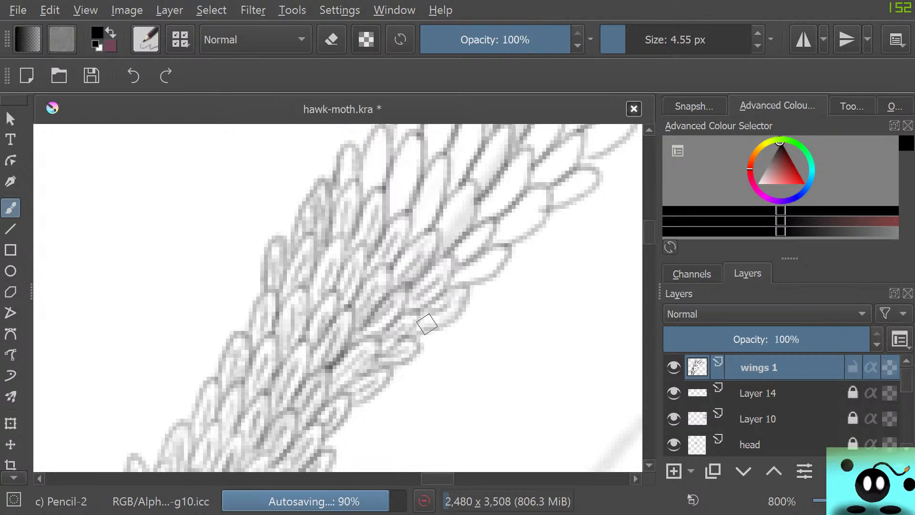
pyautogui.moveTo(461, 276)
pyautogui.mouseDown()
pyautogui.moveTo(500, 260)
pyautogui.moveTo(452, 275)
pyautogui.moveTo(465, 225)
pyautogui.moveTo(474, 244)
pyautogui.moveTo(456, 256)
pyautogui.moveTo(484, 233)
pyautogui.moveTo(452, 206)
pyautogui.moveTo(461, 206)
pyautogui.moveTo(434, 240)
pyautogui.moveTo(440, 248)
pyautogui.moveTo(454, 238)
pyautogui.moveTo(475, 202)
pyautogui.moveTo(469, 189)
pyautogui.moveTo(442, 226)
pyautogui.moveTo(460, 192)
pyautogui.moveTo(468, 218)
pyautogui.moveTo(441, 242)
pyautogui.moveTo(461, 214)
pyautogui.moveTo(449, 212)
pyautogui.moveTo(438, 234)
pyautogui.moveTo(464, 201)
pyautogui.moveTo(429, 245)
pyautogui.moveTo(420, 211)
pyautogui.moveTo(418, 226)
pyautogui.moveTo(424, 196)
pyautogui.moveTo(440, 185)
pyautogui.moveTo(421, 224)
pyautogui.moveTo(443, 182)
pyautogui.moveTo(442, 228)
pyautogui.moveTo(456, 208)
pyautogui.moveTo(465, 212)
pyautogui.moveTo(434, 245)
pyautogui.moveTo(433, 228)
pyautogui.moveTo(469, 194)
pyautogui.moveTo(449, 208)
pyautogui.moveTo(395, 204)
pyautogui.moveTo(403, 161)
pyautogui.moveTo(396, 208)
pyautogui.moveTo(405, 160)
pyautogui.moveTo(416, 163)
pyautogui.moveTo(413, 176)
pyautogui.moveTo(389, 215)
pyautogui.moveTo(415, 148)
pyautogui.moveTo(353, 176)
pyautogui.moveTo(371, 188)
pyautogui.moveTo(384, 139)
pyautogui.moveTo(341, 179)
pyautogui.mouseUp()
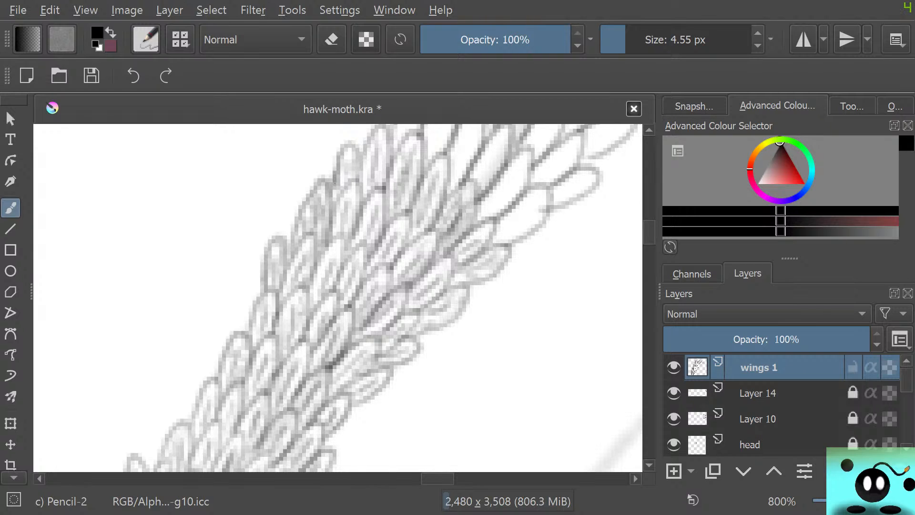
# Detail the large scales in the middle of the band's next stretch with fine overlapping strokes, darkening the gaps between them.
pyautogui.scroll(8, 335, 183)
pyautogui.scroll(-4, 335, 182)
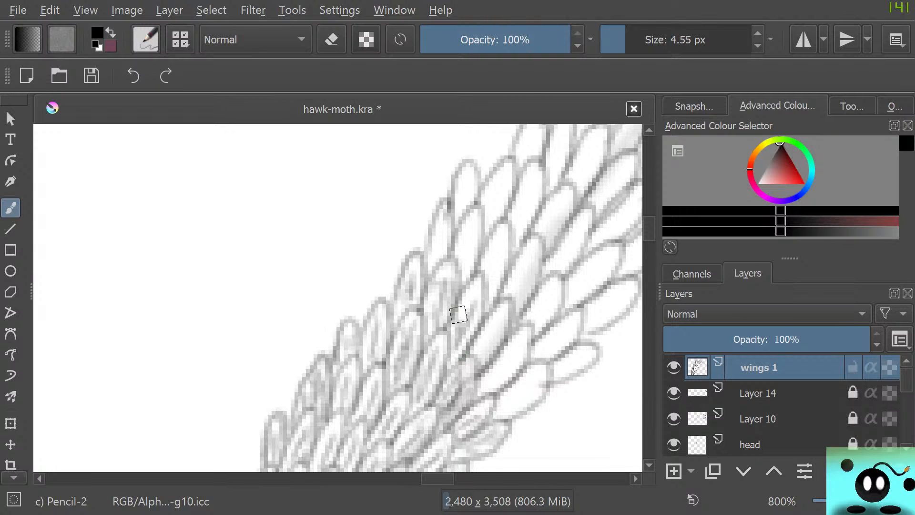
pyautogui.moveTo(475, 300); pyautogui.dragTo(465, 337)
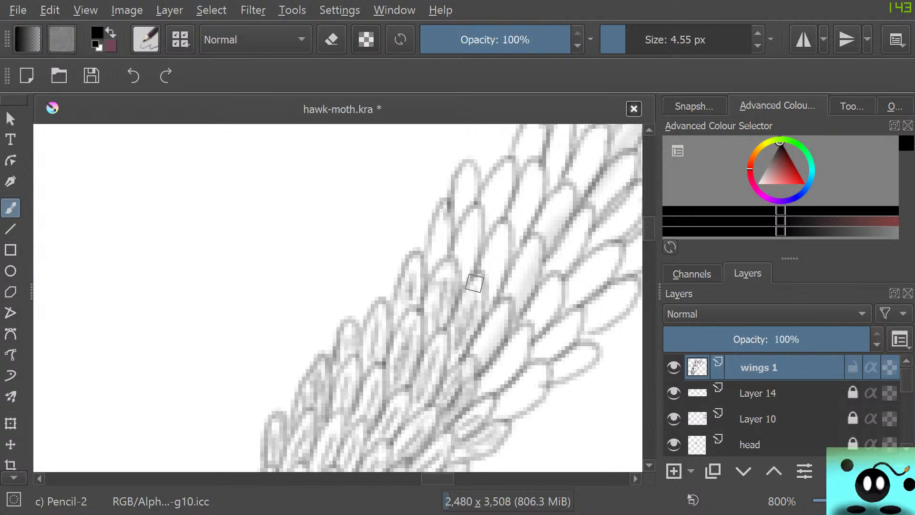
pyautogui.moveTo(470, 328)
pyautogui.mouseDown()
pyautogui.moveTo(479, 358)
pyautogui.moveTo(501, 320)
pyautogui.moveTo(479, 357)
pyautogui.moveTo(498, 331)
pyautogui.mouseUp()
pyautogui.moveTo(485, 391); pyautogui.dragTo(514, 349)
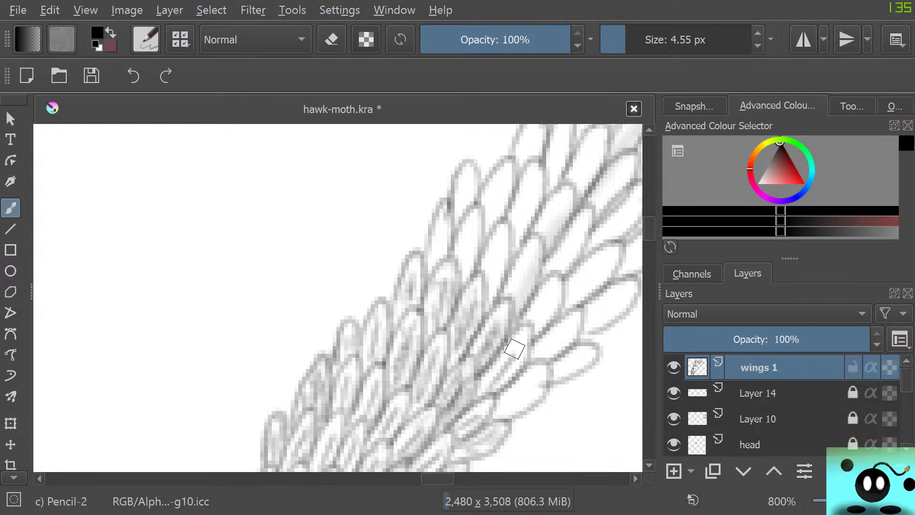
pyautogui.moveTo(488, 392)
pyautogui.mouseDown()
pyautogui.moveTo(509, 375)
pyautogui.moveTo(514, 353)
pyautogui.moveTo(480, 385)
pyautogui.moveTo(498, 363)
pyautogui.mouseUp()
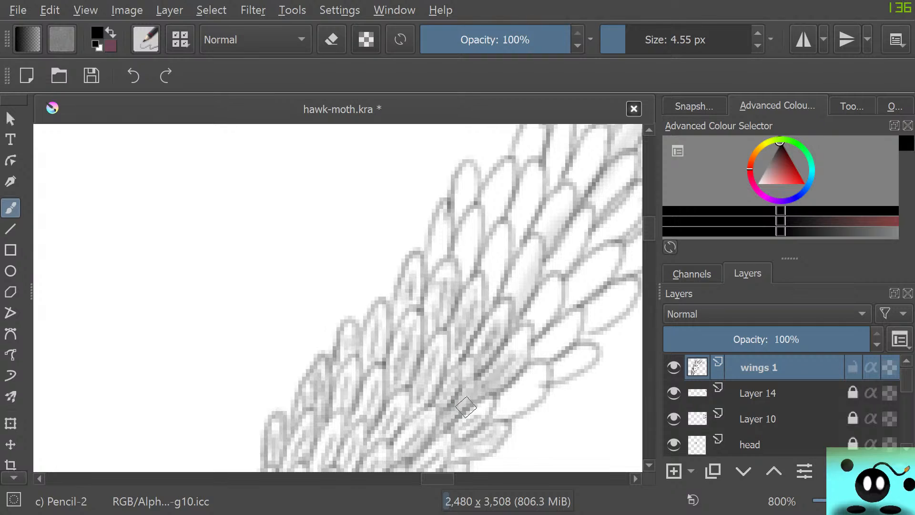
pyautogui.moveTo(476, 394); pyautogui.dragTo(464, 357)
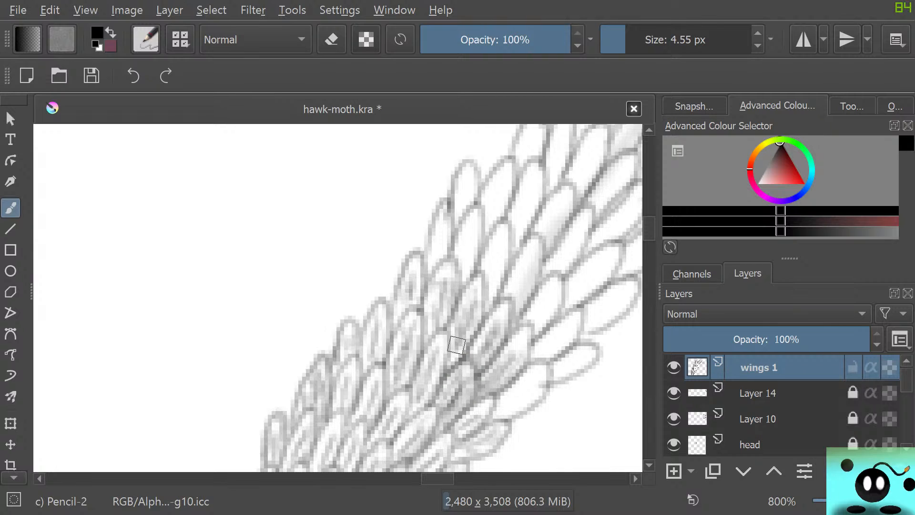
pyautogui.moveTo(443, 377)
pyautogui.mouseDown()
pyautogui.moveTo(439, 334)
pyautogui.moveTo(414, 362)
pyautogui.moveTo(407, 319)
pyautogui.mouseUp()
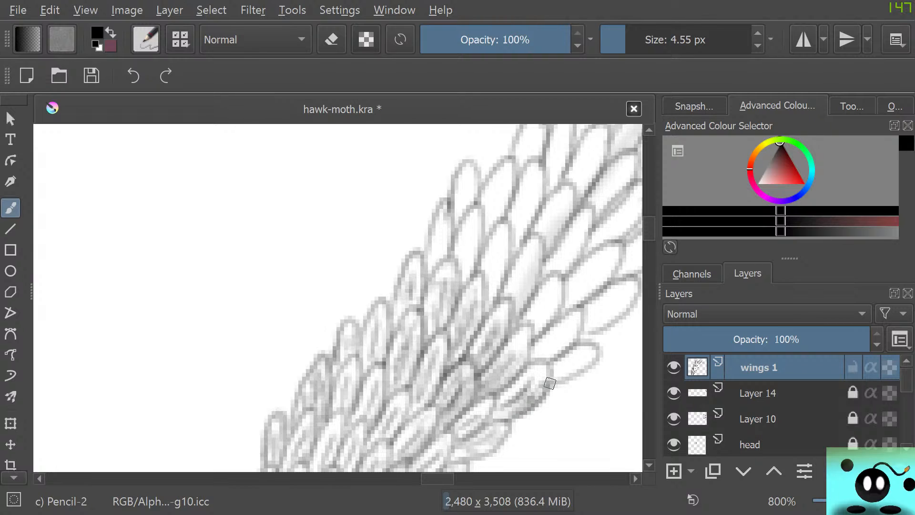
# Draw fine inner strokes inside the large scales along the outer edge of this stretch.
pyautogui.moveTo(551, 383)
pyautogui.mouseDown()
pyautogui.moveTo(536, 363)
pyautogui.moveTo(512, 374)
pyautogui.moveTo(531, 381)
pyautogui.moveTo(502, 405)
pyautogui.moveTo(538, 376)
pyautogui.moveTo(527, 385)
pyautogui.mouseUp()
pyautogui.moveTo(486, 409)
pyautogui.mouseDown()
pyautogui.moveTo(511, 405)
pyautogui.moveTo(487, 417)
pyautogui.mouseUp()
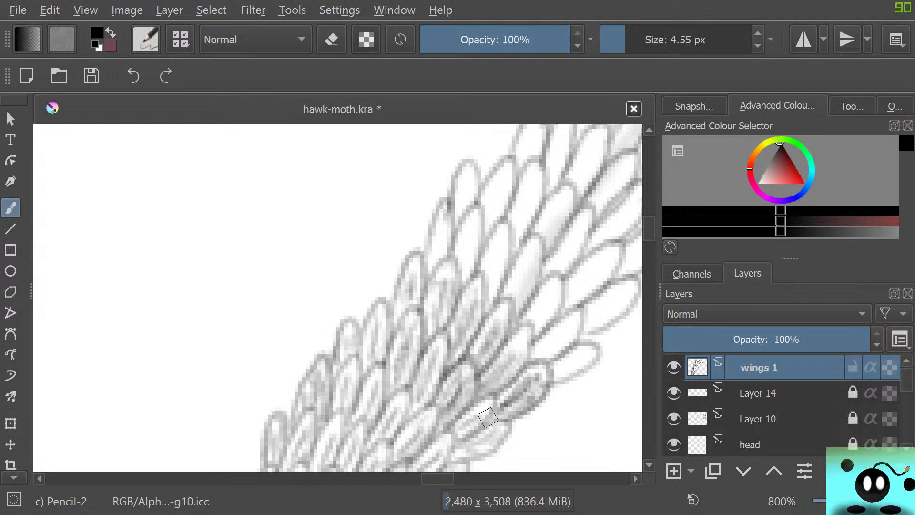
pyautogui.moveTo(560, 367)
pyautogui.mouseDown()
pyautogui.moveTo(581, 356)
pyautogui.moveTo(550, 371)
pyautogui.moveTo(580, 356)
pyautogui.moveTo(558, 378)
pyautogui.moveTo(598, 348)
pyautogui.moveTo(596, 360)
pyautogui.moveTo(569, 352)
pyautogui.moveTo(564, 364)
pyautogui.moveTo(575, 359)
pyautogui.moveTo(560, 366)
pyautogui.moveTo(583, 353)
pyautogui.moveTo(562, 374)
pyautogui.mouseUp()
pyautogui.moveTo(543, 341)
pyautogui.mouseDown()
pyautogui.moveTo(565, 343)
pyautogui.moveTo(570, 312)
pyautogui.moveTo(532, 356)
pyautogui.moveTo(550, 354)
pyautogui.moveTo(529, 349)
pyautogui.moveTo(511, 334)
pyautogui.mouseUp()
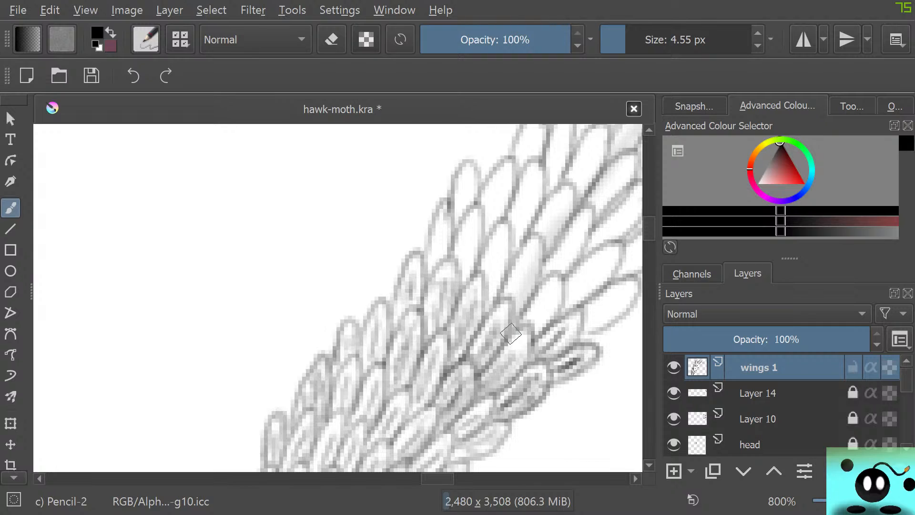
pyautogui.moveTo(536, 322); pyautogui.dragTo(553, 291)
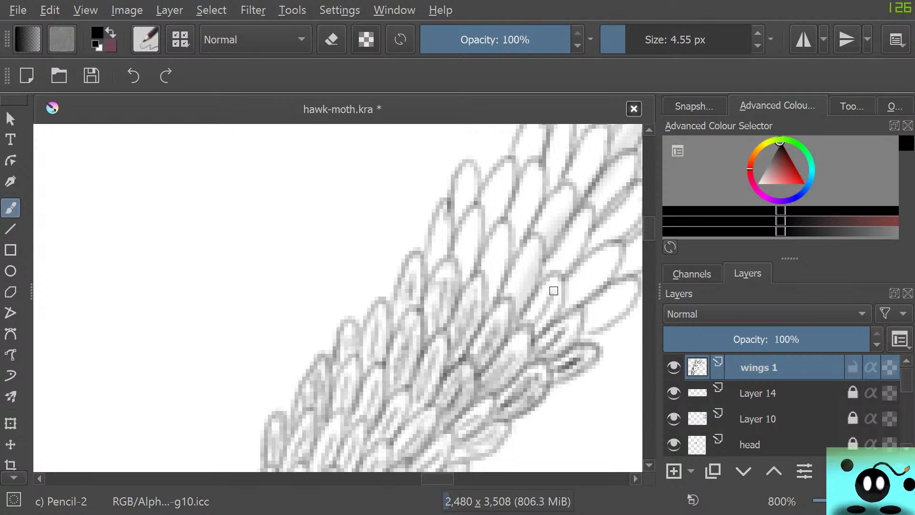
# Fill the row of large scales from the band's middle to the topmost scale on its inner edge with fine strokes.
pyautogui.moveTo(535, 322)
pyautogui.mouseDown()
pyautogui.moveTo(554, 281)
pyautogui.moveTo(534, 310)
pyautogui.moveTo(551, 286)
pyautogui.moveTo(554, 302)
pyautogui.moveTo(535, 326)
pyautogui.moveTo(565, 291)
pyautogui.moveTo(527, 255)
pyautogui.mouseUp()
pyautogui.moveTo(514, 300); pyautogui.dragTo(530, 253)
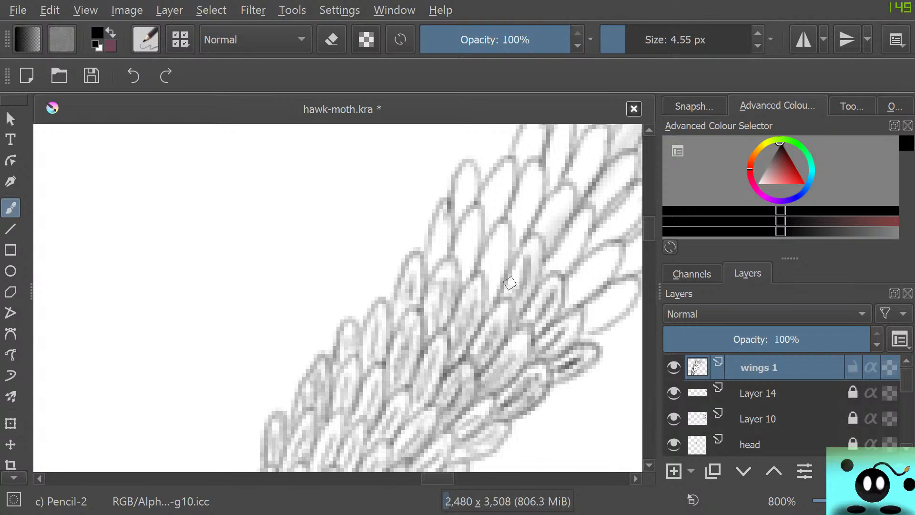
pyautogui.moveTo(510, 283); pyautogui.dragTo(536, 246)
pyautogui.moveTo(518, 303); pyautogui.dragTo(537, 258)
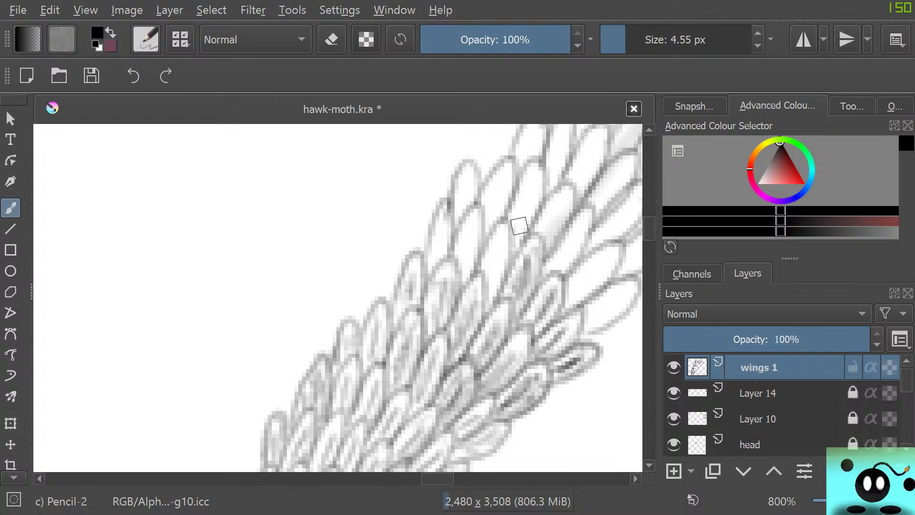
pyautogui.moveTo(490, 282); pyautogui.dragTo(497, 252)
pyautogui.moveTo(489, 287)
pyautogui.mouseDown()
pyautogui.moveTo(503, 239)
pyautogui.moveTo(490, 261)
pyautogui.mouseUp()
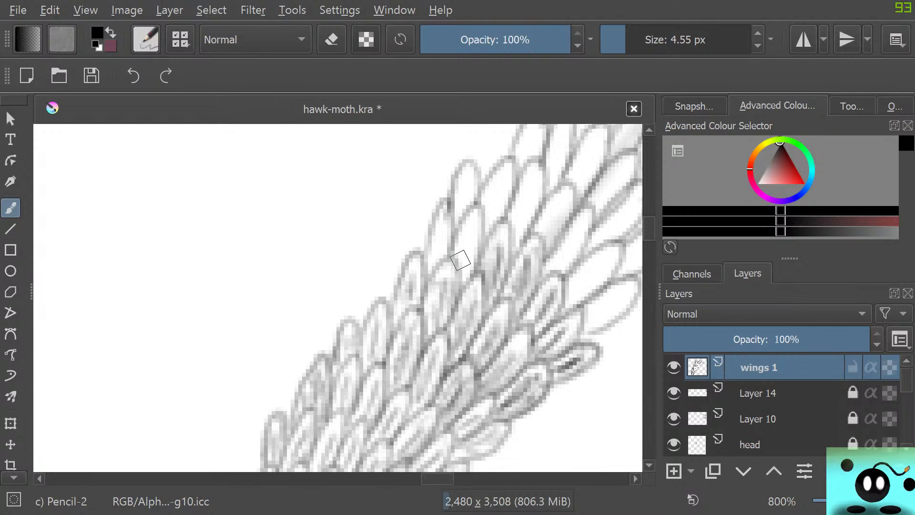
pyautogui.moveTo(465, 279); pyautogui.dragTo(470, 225)
pyautogui.moveTo(467, 259)
pyautogui.mouseDown()
pyautogui.moveTo(473, 227)
pyautogui.moveTo(461, 253)
pyautogui.moveTo(466, 232)
pyautogui.mouseUp()
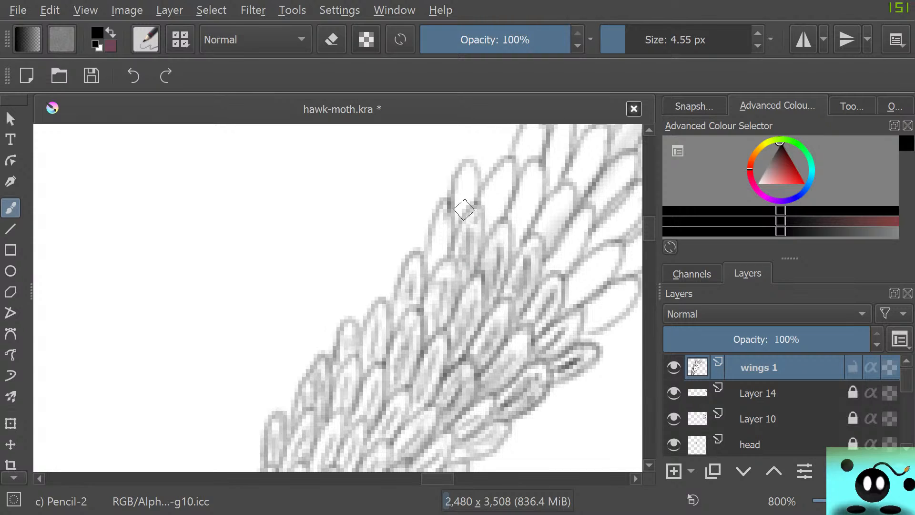
pyautogui.moveTo(434, 258)
pyautogui.mouseDown()
pyautogui.moveTo(464, 171)
pyautogui.moveTo(468, 190)
pyautogui.moveTo(462, 170)
pyautogui.mouseUp()
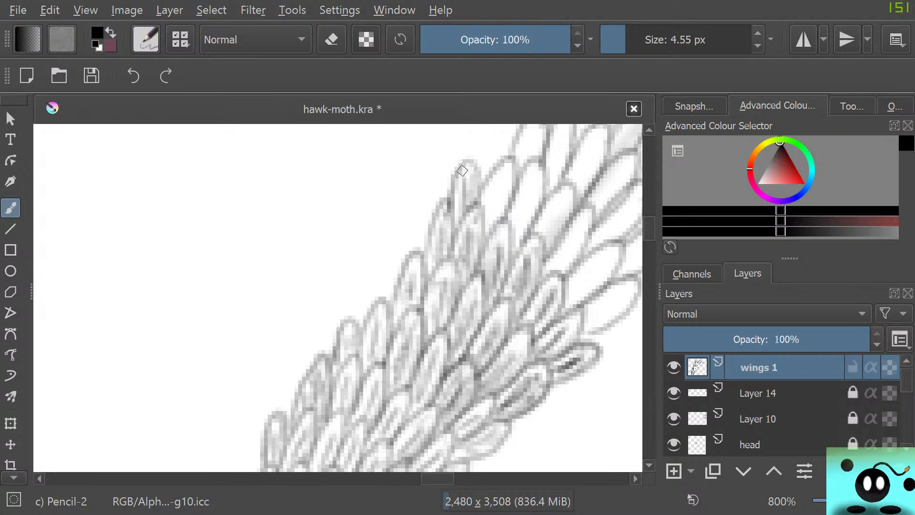
pyautogui.moveTo(461, 218)
pyautogui.mouseDown()
pyautogui.moveTo(459, 189)
pyautogui.moveTo(469, 175)
pyautogui.mouseUp()
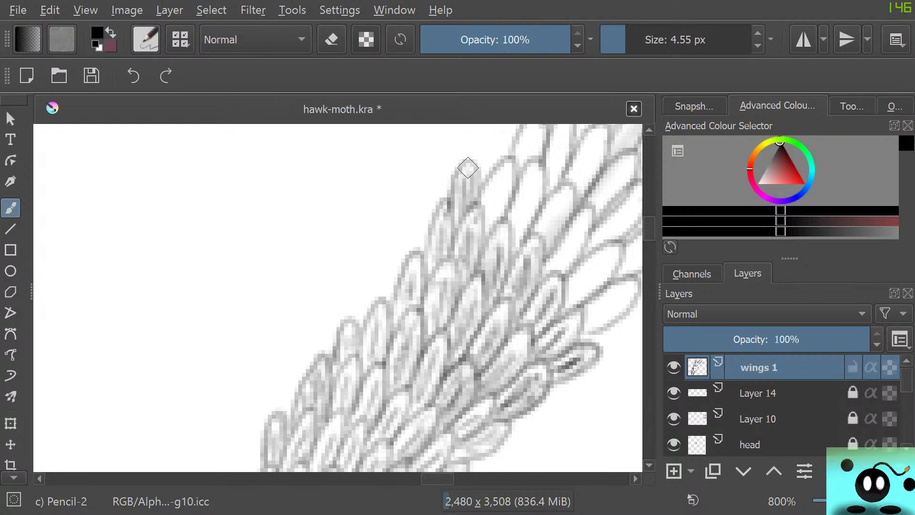
# Carry the fine strokes through the next higher row of scales, from beside the inner edge out to the outer-edge scales.
pyautogui.moveTo(493, 219)
pyautogui.mouseDown()
pyautogui.moveTo(503, 185)
pyautogui.moveTo(492, 218)
pyautogui.moveTo(489, 206)
pyautogui.moveTo(503, 172)
pyautogui.moveTo(505, 202)
pyautogui.moveTo(509, 170)
pyautogui.moveTo(492, 186)
pyautogui.moveTo(500, 177)
pyautogui.moveTo(492, 230)
pyautogui.moveTo(495, 207)
pyautogui.moveTo(508, 234)
pyautogui.moveTo(521, 217)
pyautogui.moveTo(516, 243)
pyautogui.moveTo(528, 179)
pyautogui.mouseUp()
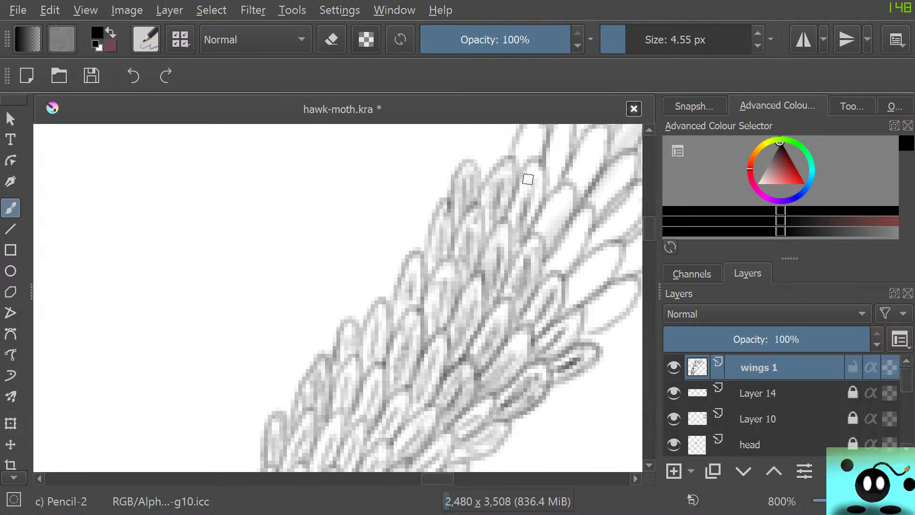
pyautogui.moveTo(532, 215); pyautogui.dragTo(541, 181)
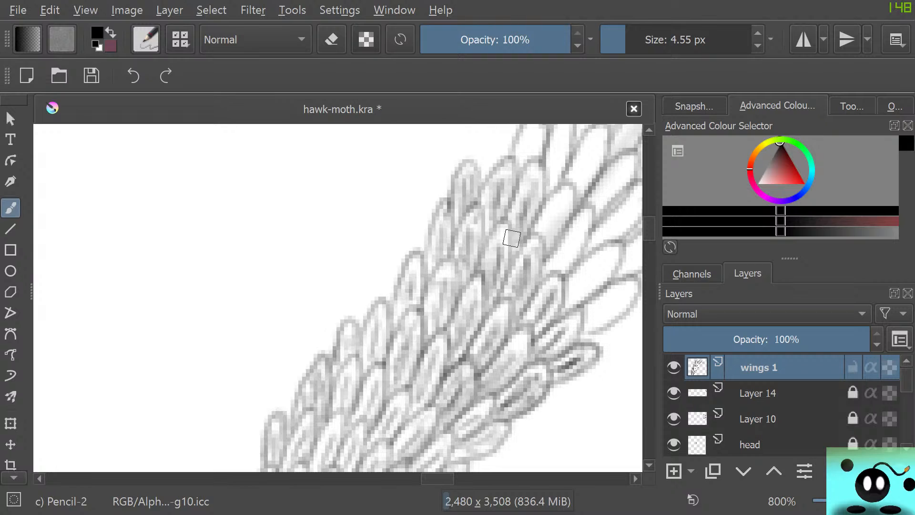
pyautogui.moveTo(545, 244)
pyautogui.mouseDown()
pyautogui.moveTo(568, 196)
pyautogui.moveTo(543, 233)
pyautogui.moveTo(543, 215)
pyautogui.moveTo(542, 232)
pyautogui.moveTo(564, 204)
pyautogui.moveTo(546, 243)
pyautogui.moveTo(553, 192)
pyautogui.mouseUp()
pyautogui.moveTo(554, 270)
pyautogui.mouseDown()
pyautogui.moveTo(592, 216)
pyautogui.moveTo(568, 263)
pyautogui.moveTo(578, 220)
pyautogui.moveTo(542, 261)
pyautogui.mouseUp()
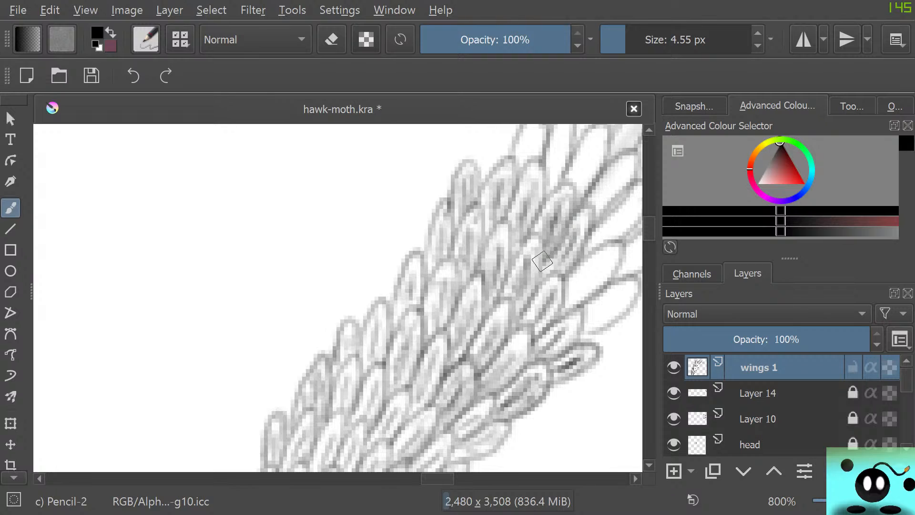
pyautogui.moveTo(570, 292)
pyautogui.mouseDown()
pyautogui.moveTo(612, 262)
pyautogui.moveTo(589, 292)
pyautogui.moveTo(570, 300)
pyautogui.moveTo(605, 270)
pyautogui.moveTo(570, 296)
pyautogui.moveTo(580, 274)
pyautogui.moveTo(605, 258)
pyautogui.moveTo(568, 301)
pyautogui.moveTo(607, 248)
pyautogui.moveTo(509, 340)
pyautogui.moveTo(604, 264)
pyautogui.moveTo(563, 328)
pyautogui.moveTo(594, 317)
pyautogui.moveTo(587, 320)
pyautogui.moveTo(627, 284)
pyautogui.moveTo(617, 310)
pyautogui.moveTo(582, 327)
pyautogui.moveTo(602, 321)
pyautogui.mouseUp()
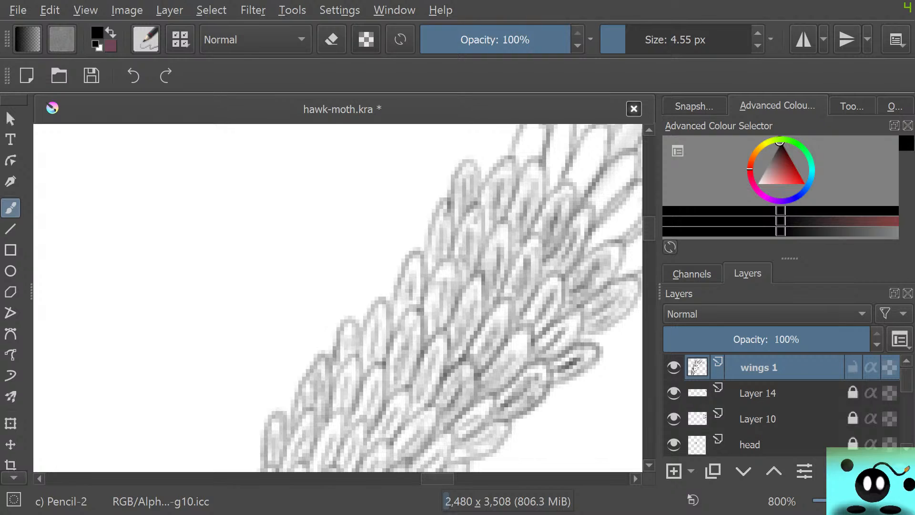
# Fill the next unfilled row of large scales with fine pencil strokes, from the band's inner edge across to its outer edge.
pyautogui.moveTo(437, 478); pyautogui.dragTo(448, 479)
pyautogui.moveTo(649, 229); pyautogui.dragTo(649, 224)
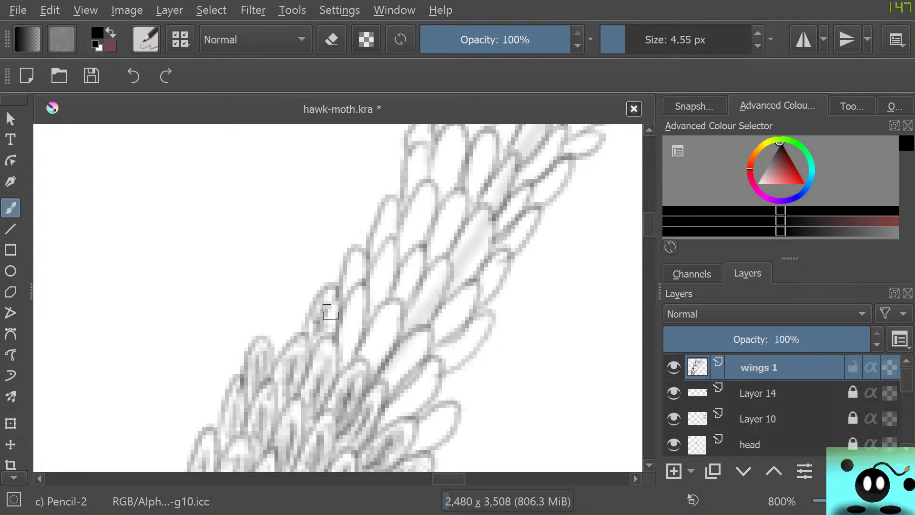
pyautogui.moveTo(330, 305)
pyautogui.mouseDown()
pyautogui.moveTo(307, 354)
pyautogui.moveTo(329, 367)
pyautogui.moveTo(314, 372)
pyautogui.moveTo(304, 331)
pyautogui.moveTo(314, 349)
pyautogui.moveTo(299, 343)
pyautogui.moveTo(310, 355)
pyautogui.moveTo(320, 342)
pyautogui.moveTo(346, 359)
pyautogui.moveTo(358, 312)
pyautogui.moveTo(346, 352)
pyautogui.moveTo(345, 328)
pyautogui.moveTo(361, 301)
pyautogui.moveTo(362, 323)
pyautogui.moveTo(358, 294)
pyautogui.moveTo(370, 364)
pyautogui.moveTo(387, 323)
pyautogui.moveTo(370, 359)
pyautogui.moveTo(388, 347)
pyautogui.moveTo(389, 312)
pyautogui.mouseUp()
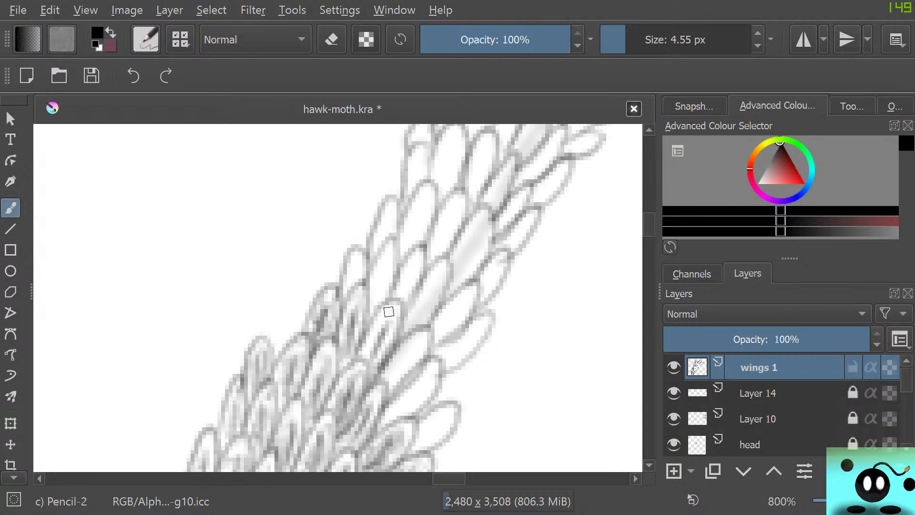
pyautogui.moveTo(367, 342)
pyautogui.mouseDown()
pyautogui.moveTo(393, 379)
pyautogui.moveTo(410, 354)
pyautogui.moveTo(398, 377)
pyautogui.moveTo(415, 367)
pyautogui.moveTo(412, 334)
pyautogui.moveTo(395, 356)
pyautogui.moveTo(416, 344)
pyautogui.moveTo(385, 377)
pyautogui.moveTo(424, 340)
pyautogui.moveTo(380, 385)
pyautogui.moveTo(401, 363)
pyautogui.mouseUp()
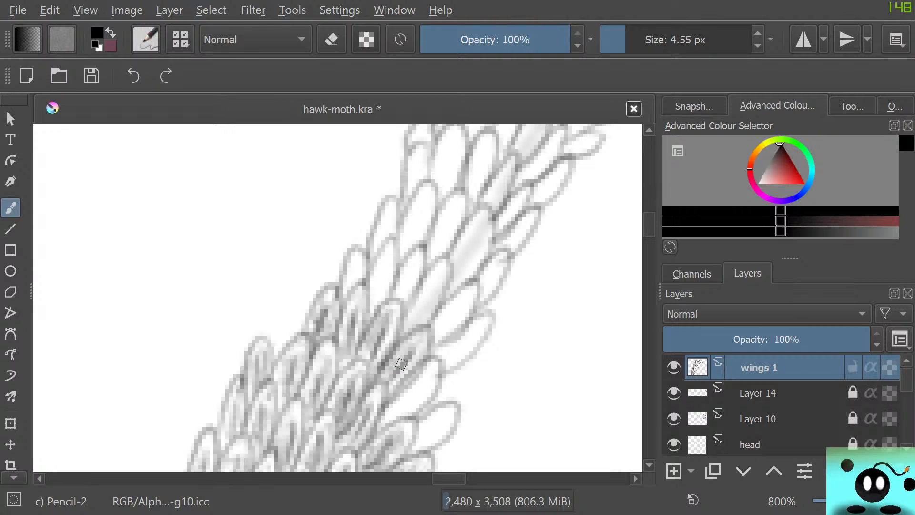
pyautogui.moveTo(400, 409)
pyautogui.mouseDown()
pyautogui.moveTo(424, 380)
pyautogui.moveTo(377, 419)
pyautogui.moveTo(431, 372)
pyautogui.moveTo(403, 415)
pyautogui.moveTo(412, 388)
pyautogui.moveTo(430, 440)
pyautogui.moveTo(425, 417)
pyautogui.moveTo(417, 429)
pyautogui.moveTo(433, 431)
pyautogui.moveTo(431, 417)
pyautogui.mouseUp()
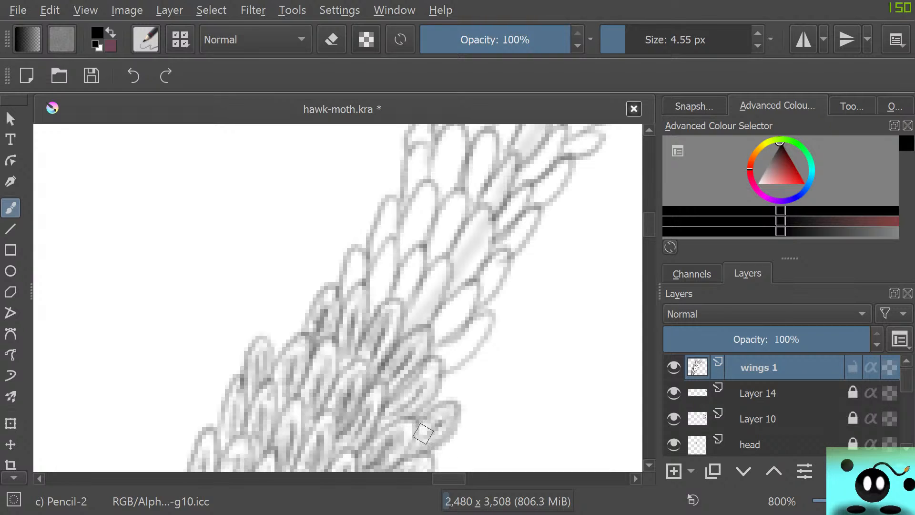
# Detail the next scales higher up with fine strokes, working from the outer-edge pair through the middle to the inner edge.
pyautogui.moveTo(444, 359)
pyautogui.mouseDown()
pyautogui.moveTo(477, 334)
pyautogui.moveTo(442, 351)
pyautogui.mouseUp()
pyautogui.moveTo(488, 322)
pyautogui.mouseDown()
pyautogui.moveTo(443, 358)
pyautogui.moveTo(462, 347)
pyautogui.moveTo(443, 370)
pyautogui.moveTo(478, 344)
pyautogui.moveTo(491, 319)
pyautogui.moveTo(435, 342)
pyautogui.moveTo(469, 285)
pyautogui.moveTo(439, 323)
pyautogui.moveTo(467, 296)
pyautogui.moveTo(451, 328)
pyautogui.moveTo(468, 300)
pyautogui.moveTo(451, 310)
pyautogui.moveTo(459, 297)
pyautogui.mouseUp()
pyautogui.moveTo(413, 323)
pyautogui.mouseDown()
pyautogui.moveTo(432, 295)
pyautogui.moveTo(417, 302)
pyautogui.moveTo(405, 286)
pyautogui.moveTo(408, 267)
pyautogui.mouseUp()
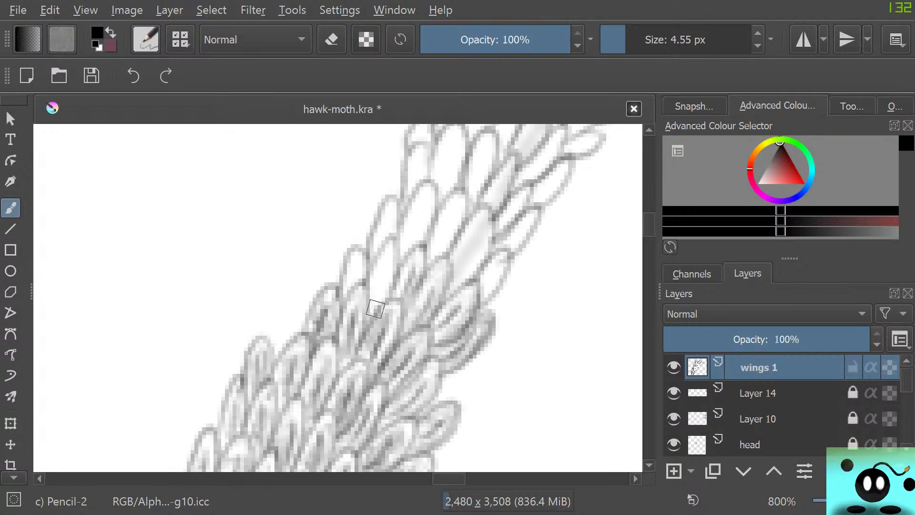
pyautogui.moveTo(378, 307)
pyautogui.mouseDown()
pyautogui.moveTo(384, 264)
pyautogui.moveTo(390, 273)
pyautogui.moveTo(379, 267)
pyautogui.moveTo(386, 283)
pyautogui.moveTo(370, 274)
pyautogui.mouseUp()
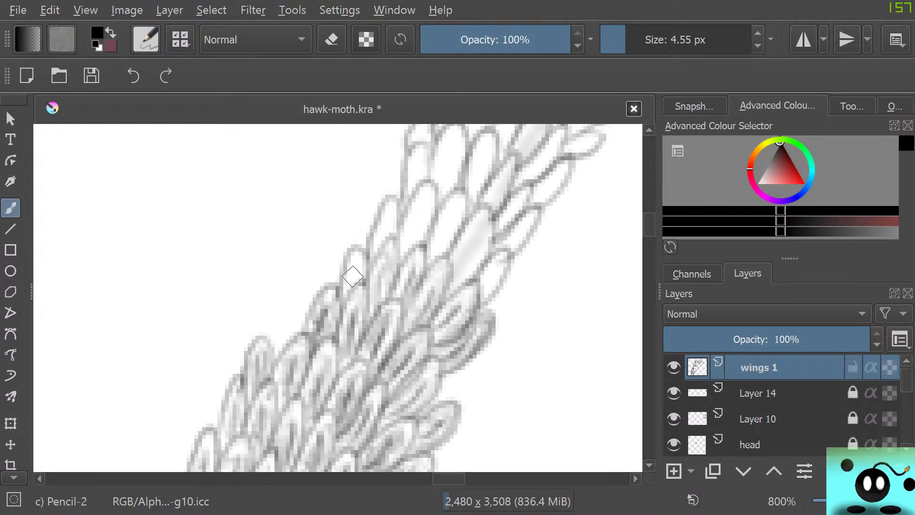
pyautogui.moveTo(380, 308)
pyautogui.mouseDown()
pyautogui.moveTo(384, 256)
pyautogui.moveTo(399, 254)
pyautogui.mouseUp()
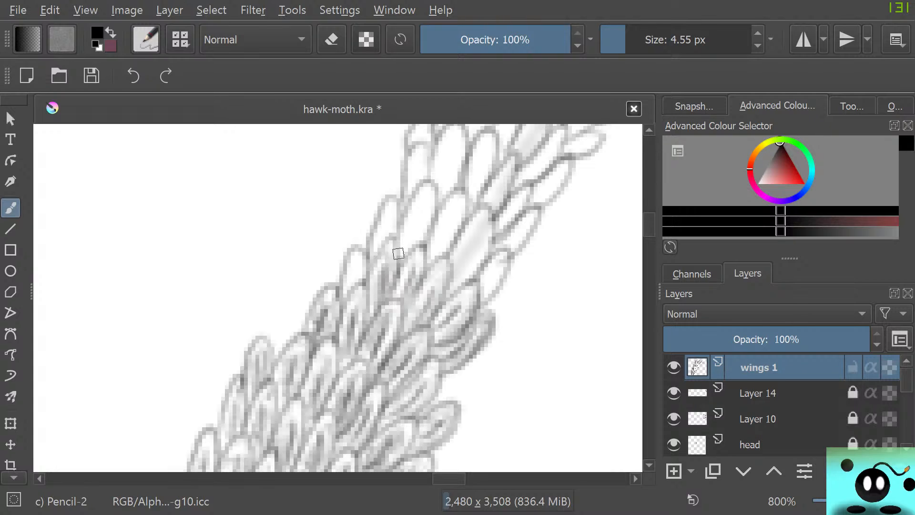
pyautogui.moveTo(361, 284)
pyautogui.mouseDown()
pyautogui.moveTo(362, 249)
pyautogui.moveTo(347, 285)
pyautogui.mouseUp()
pyautogui.moveTo(372, 240)
pyautogui.mouseDown()
pyautogui.moveTo(394, 224)
pyautogui.moveTo(370, 241)
pyautogui.moveTo(367, 268)
pyautogui.mouseUp()
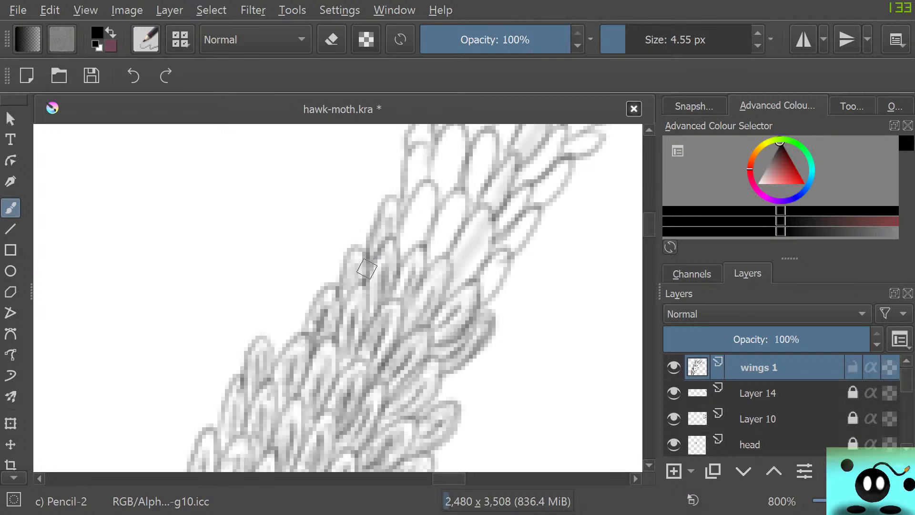
# Draw fine inner strokes in the upper middle scales, the adjoining outer-edge scale and the tall scale on the inner edge.
pyautogui.moveTo(412, 247); pyautogui.dragTo(424, 204)
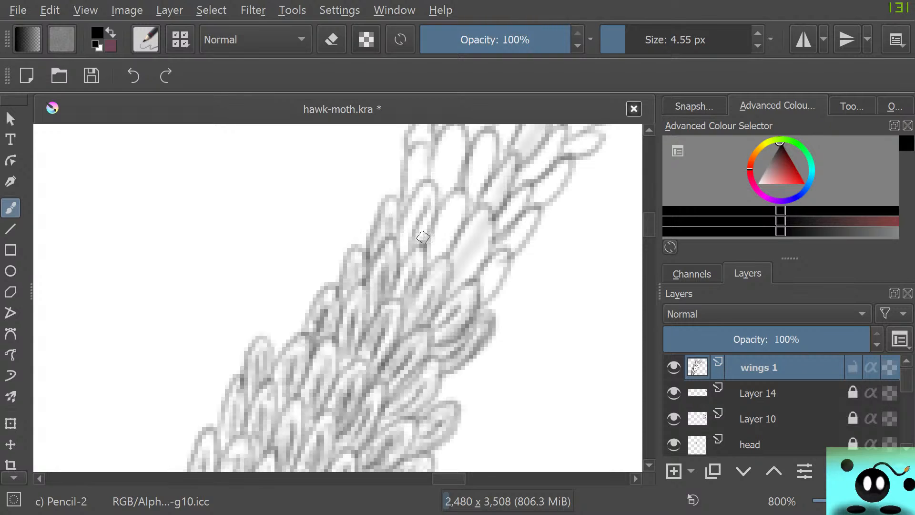
pyautogui.moveTo(423, 237)
pyautogui.mouseDown()
pyautogui.moveTo(407, 191)
pyautogui.moveTo(421, 202)
pyautogui.moveTo(404, 255)
pyautogui.moveTo(403, 216)
pyautogui.moveTo(418, 192)
pyautogui.mouseUp()
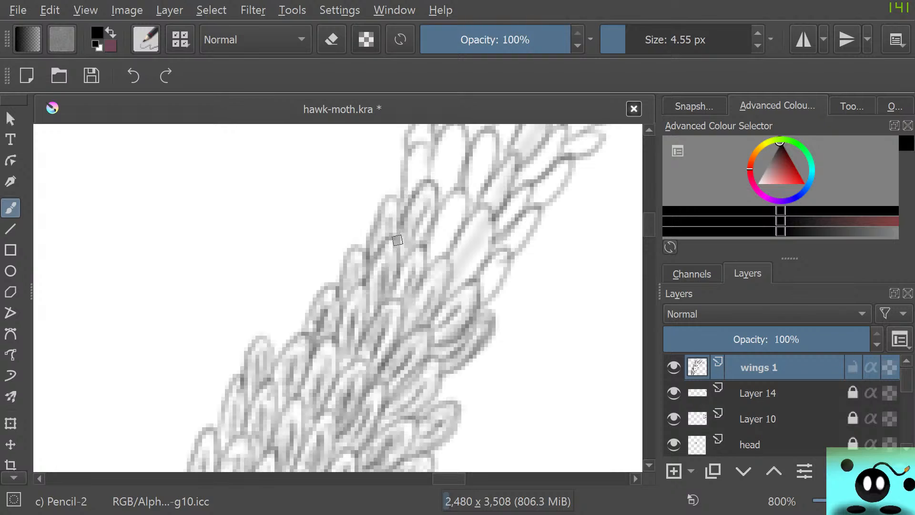
pyautogui.moveTo(398, 240)
pyautogui.mouseDown()
pyautogui.moveTo(400, 257)
pyautogui.moveTo(409, 253)
pyautogui.moveTo(446, 276)
pyautogui.moveTo(435, 249)
pyautogui.moveTo(458, 201)
pyautogui.mouseUp()
pyautogui.moveTo(449, 210)
pyautogui.mouseDown()
pyautogui.moveTo(424, 245)
pyautogui.moveTo(453, 194)
pyautogui.moveTo(465, 198)
pyautogui.moveTo(460, 227)
pyautogui.moveTo(444, 202)
pyautogui.moveTo(438, 223)
pyautogui.moveTo(452, 218)
pyautogui.moveTo(427, 267)
pyautogui.moveTo(460, 256)
pyautogui.moveTo(454, 283)
pyautogui.moveTo(477, 236)
pyautogui.moveTo(460, 277)
pyautogui.moveTo(487, 236)
pyautogui.moveTo(477, 227)
pyautogui.moveTo(462, 245)
pyautogui.moveTo(458, 267)
pyautogui.moveTo(472, 234)
pyautogui.moveTo(457, 273)
pyautogui.moveTo(456, 260)
pyautogui.moveTo(451, 266)
pyautogui.moveTo(468, 223)
pyautogui.moveTo(491, 214)
pyautogui.moveTo(476, 272)
pyautogui.mouseUp()
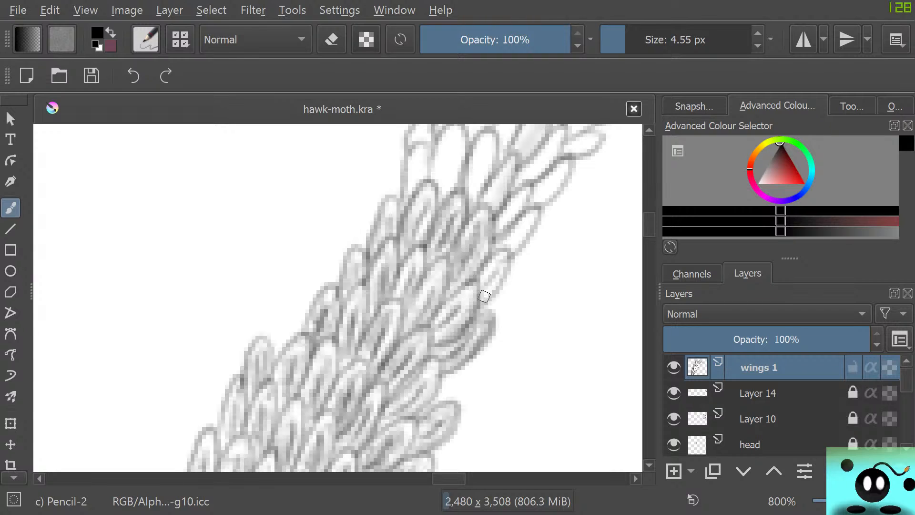
pyautogui.moveTo(482, 294)
pyautogui.mouseDown()
pyautogui.moveTo(502, 250)
pyautogui.moveTo(487, 279)
pyautogui.mouseUp()
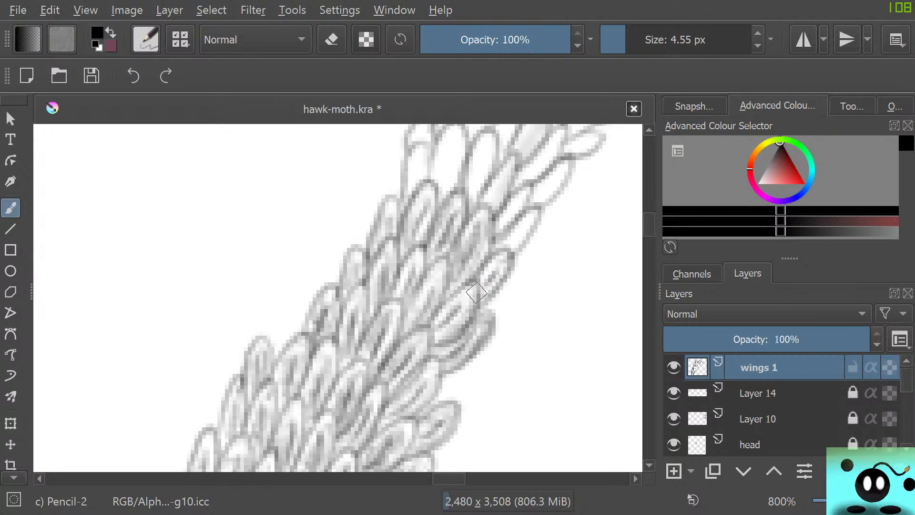
pyautogui.moveTo(416, 179)
pyautogui.mouseDown()
pyautogui.moveTo(420, 146)
pyautogui.moveTo(405, 208)
pyautogui.mouseUp()
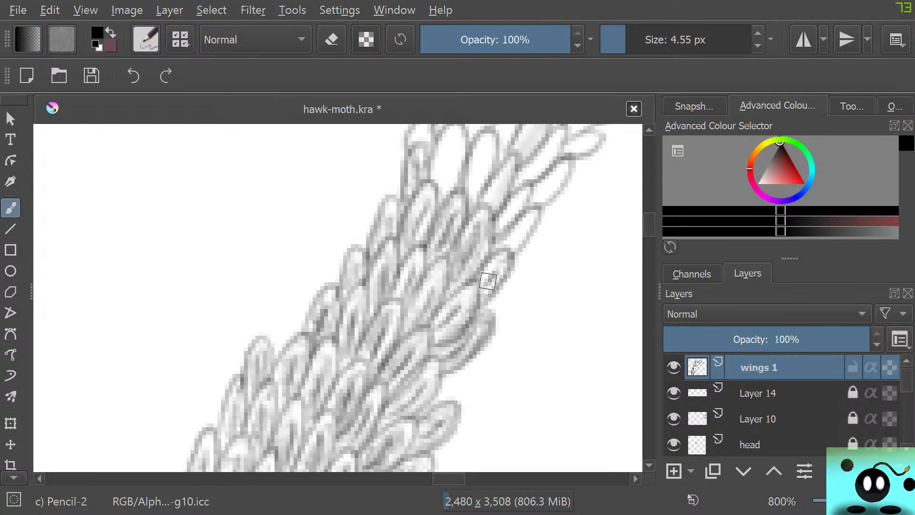
# Switch to the a) Eraser Soft brush preset for softening the detailed stretch of the band.
pyautogui.scroll(-1, 445, 283)
pyautogui.scroll(-3, 445, 282)
pyautogui.scroll(2, 445, 288)
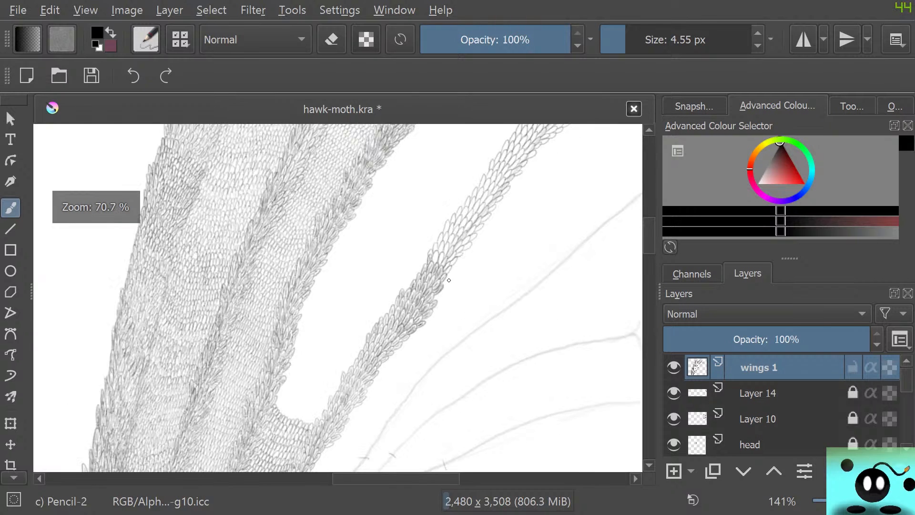
pyautogui.scroll(1, 446, 290)
pyautogui.scroll(1, 445, 289)
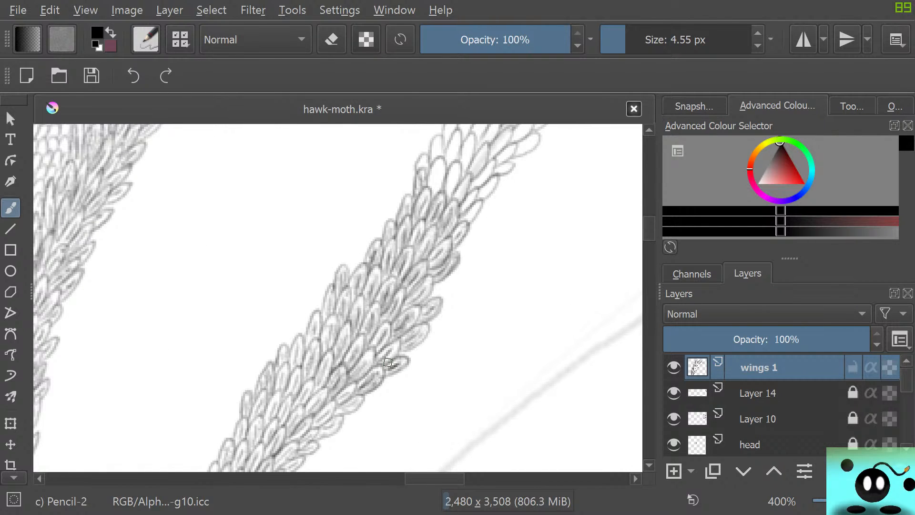
pyautogui.press('e')
pyautogui.press('F5')
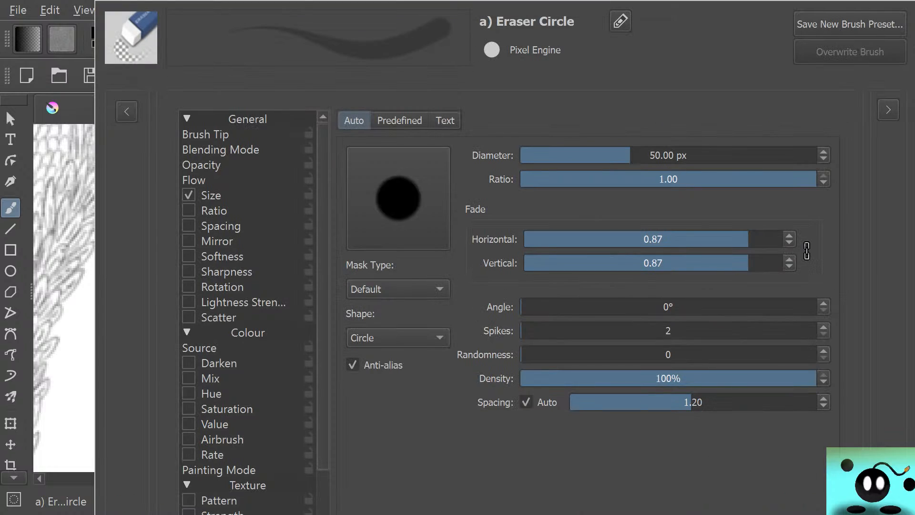
pyautogui.click(127, 112)
pyautogui.click(89, 192)
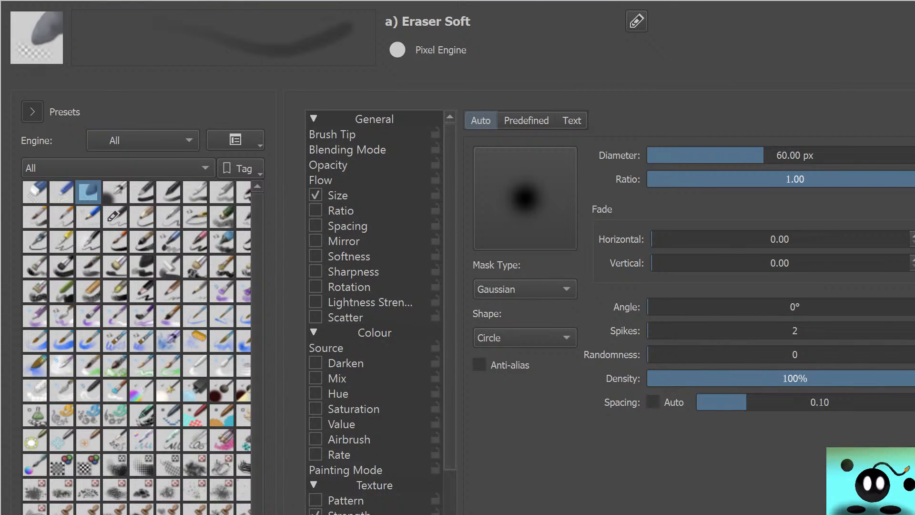
pyautogui.press('F5')
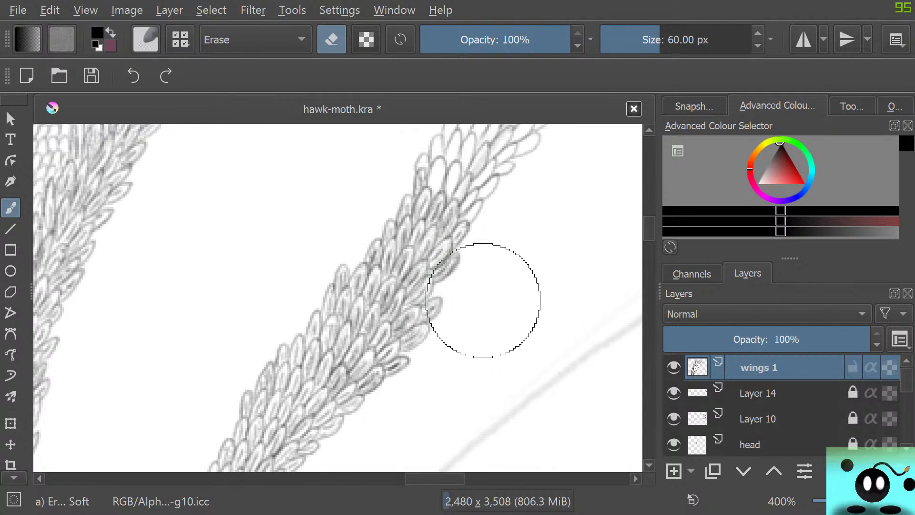
# Lighten the detailed stretch of the band with the soft eraser, and reduce the eraser size to 20.55 px.
pyautogui.moveTo(451, 246)
pyautogui.mouseDown()
pyautogui.moveTo(443, 234)
pyautogui.moveTo(452, 247)
pyautogui.moveTo(418, 294)
pyautogui.moveTo(337, 253)
pyautogui.moveTo(390, 384)
pyautogui.moveTo(282, 323)
pyautogui.moveTo(300, 439)
pyautogui.moveTo(221, 415)
pyautogui.moveTo(205, 477)
pyautogui.mouseUp()
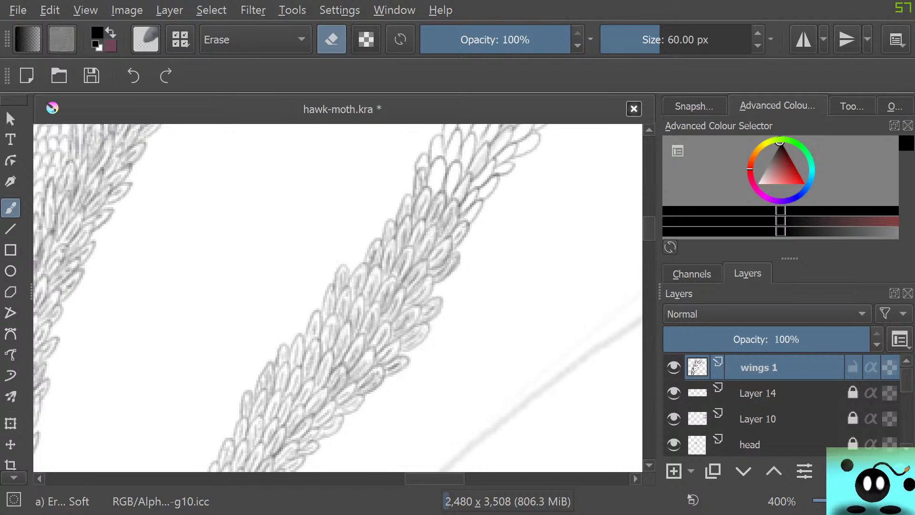
pyautogui.scroll(-4, 338, 295)
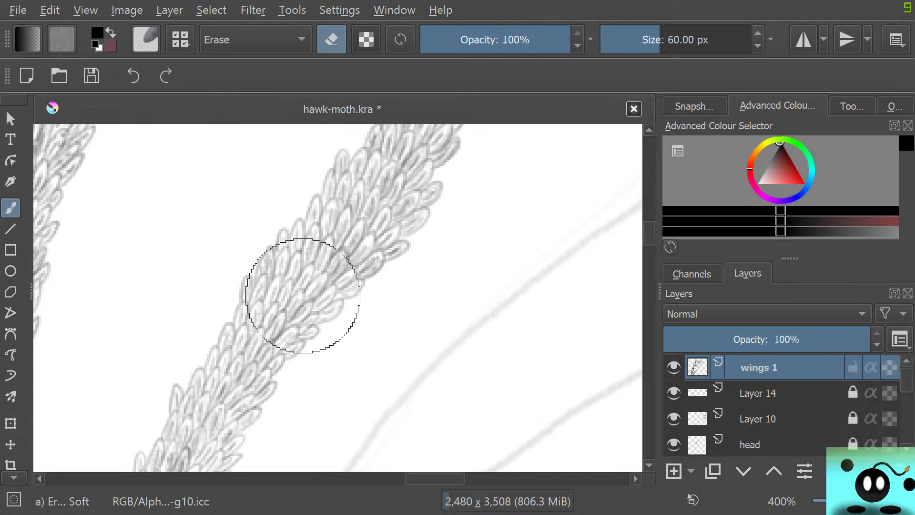
pyautogui.click(642, 40)
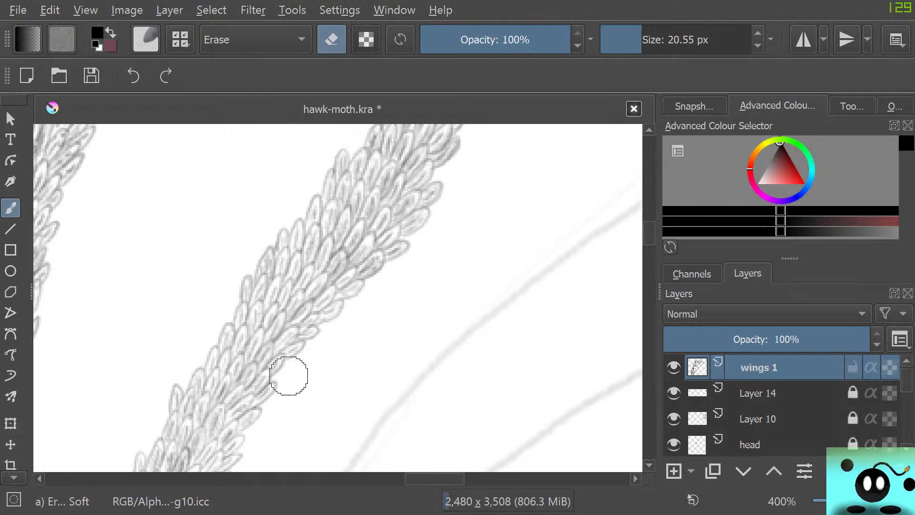
# Examine the detailed band and its join with the scale-covered wing base, both close up and from a distance.
pyautogui.scroll(-5, 286, 372)
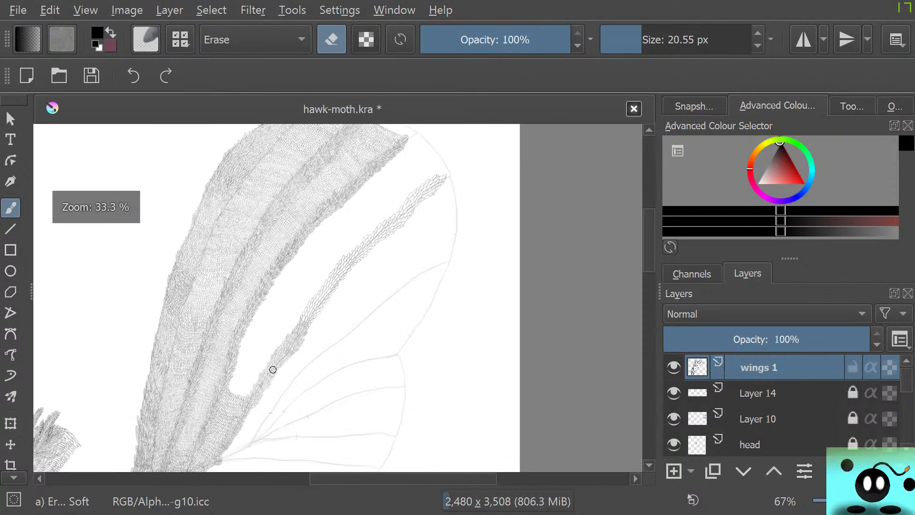
pyautogui.scroll(1, 272, 370)
pyautogui.scroll(3, 224, 435)
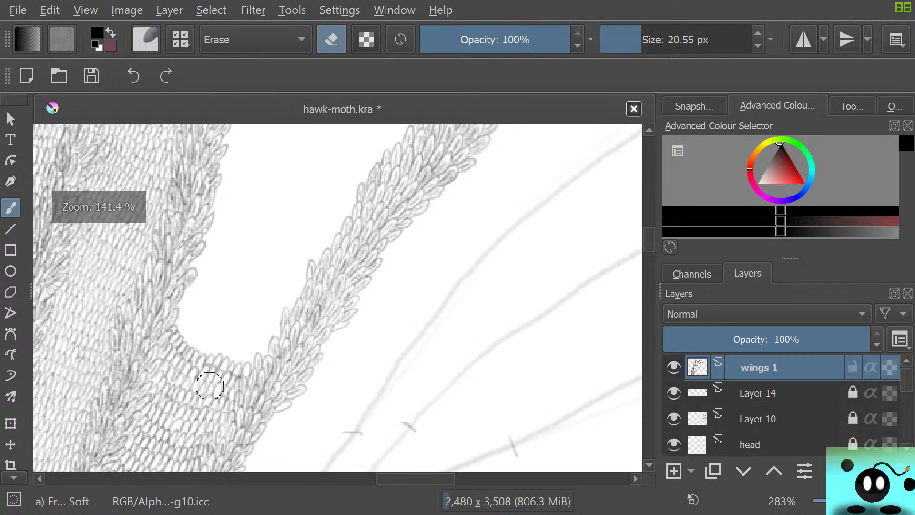
pyautogui.scroll(1, 206, 396)
pyautogui.scroll(-2, 208, 399)
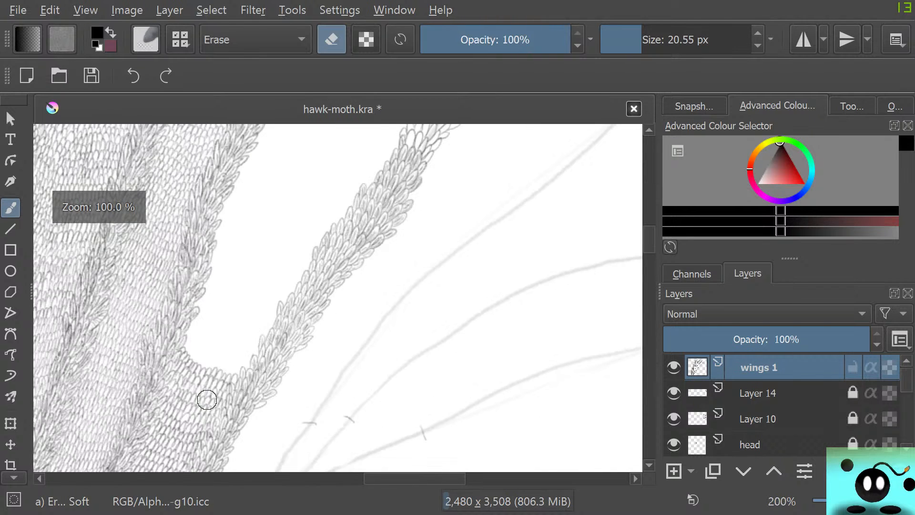
pyautogui.scroll(2, 208, 399)
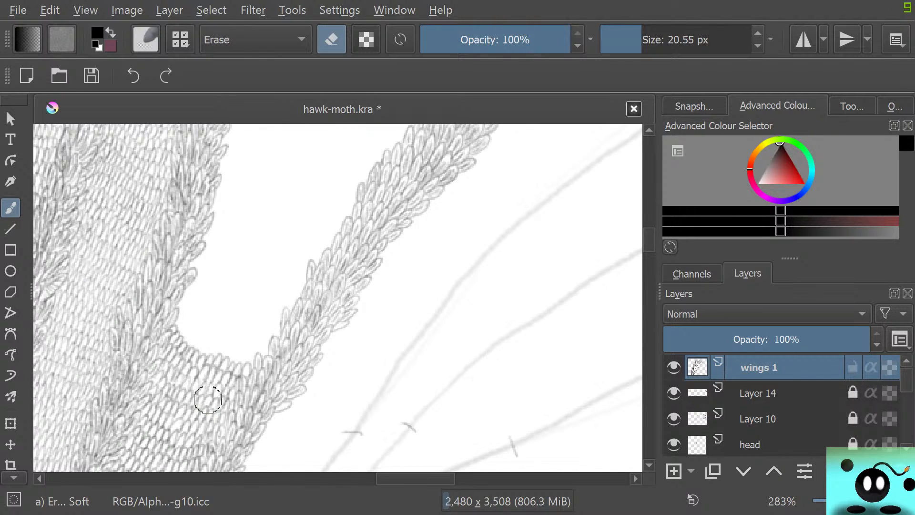
pyautogui.scroll(-2, 207, 399)
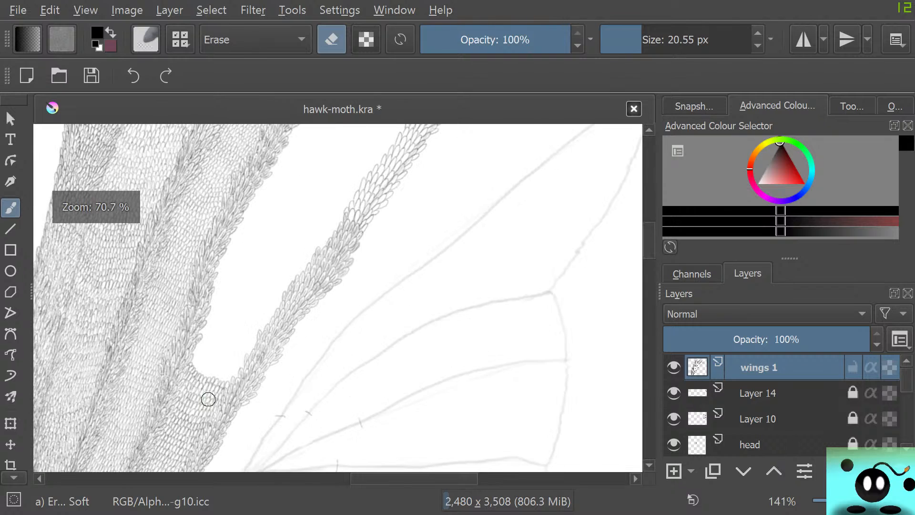
pyautogui.scroll(1, 212, 403)
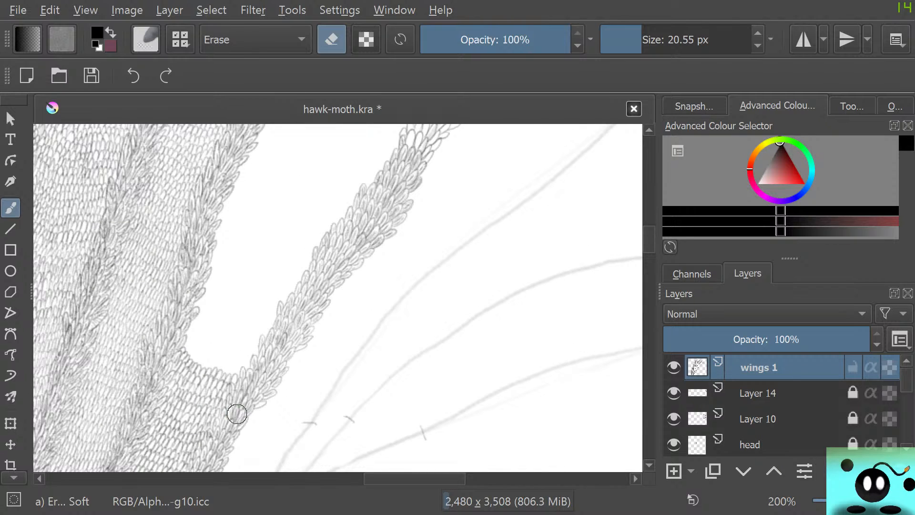
# Return to the c) Pencil-2 brush for detailing the band's unfilled upper stretch.
pyautogui.press('/')
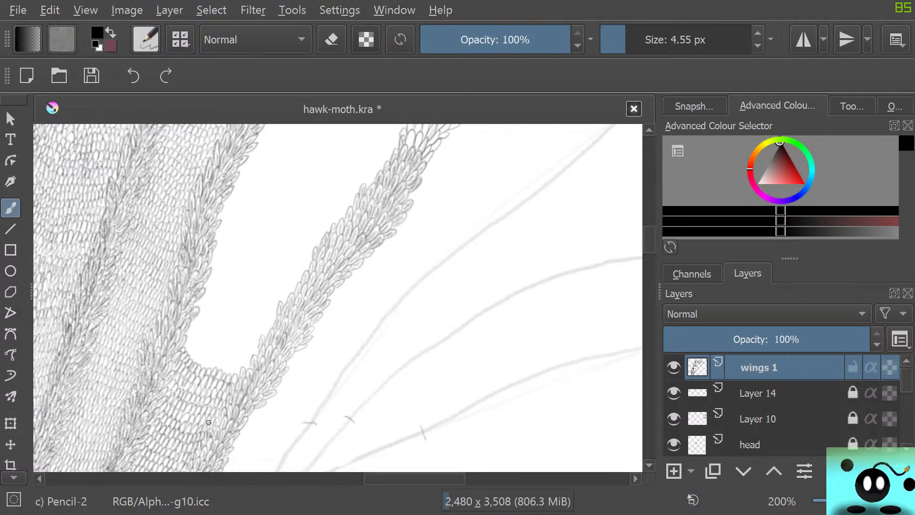
pyautogui.moveTo(650, 235)
pyautogui.mouseDown()
pyautogui.moveTo(649, 212)
pyautogui.moveTo(649, 224)
pyautogui.mouseUp()
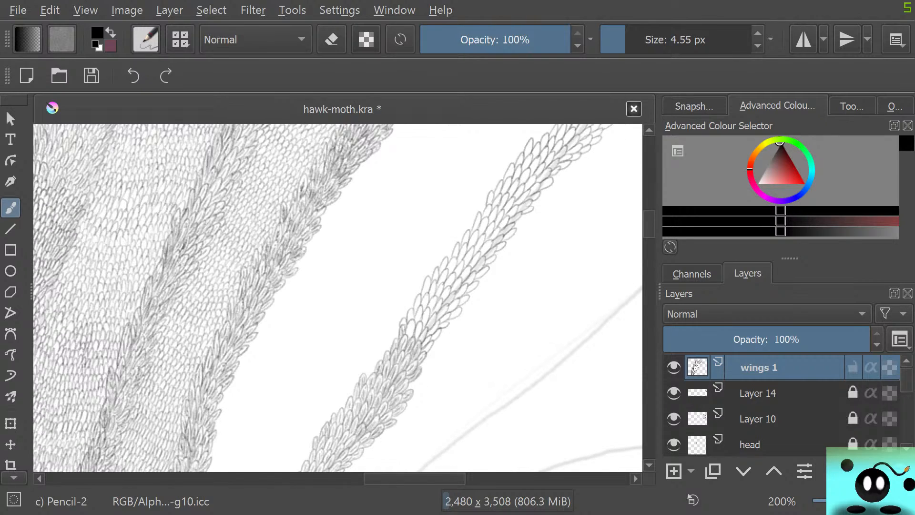
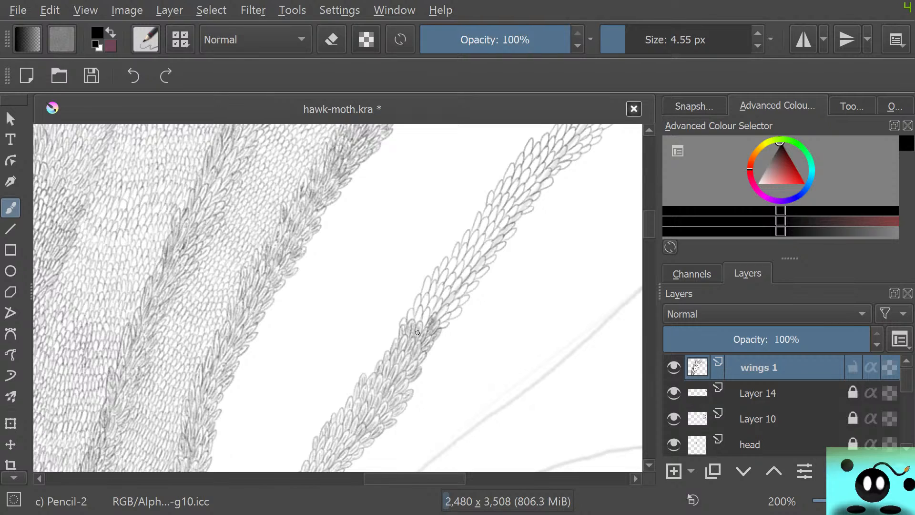
# Lighten the dark scale at the end of the detailed stretch with the soft eraser at 6.98 px, then return to the c) Pencil-2 brush.
pyautogui.scroll(4, 418, 333)
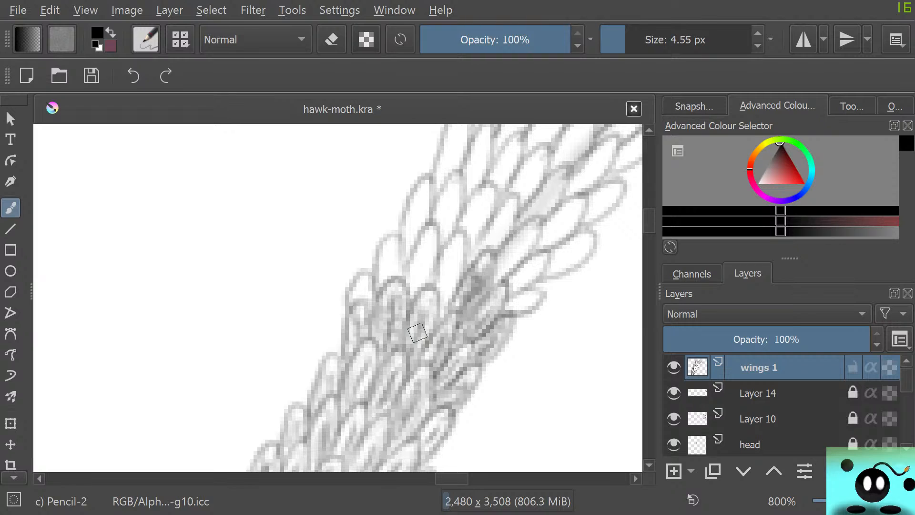
pyautogui.press('e')
pyautogui.press('[')
pyautogui.press('[')
pyautogui.press('[')
pyautogui.press('[')
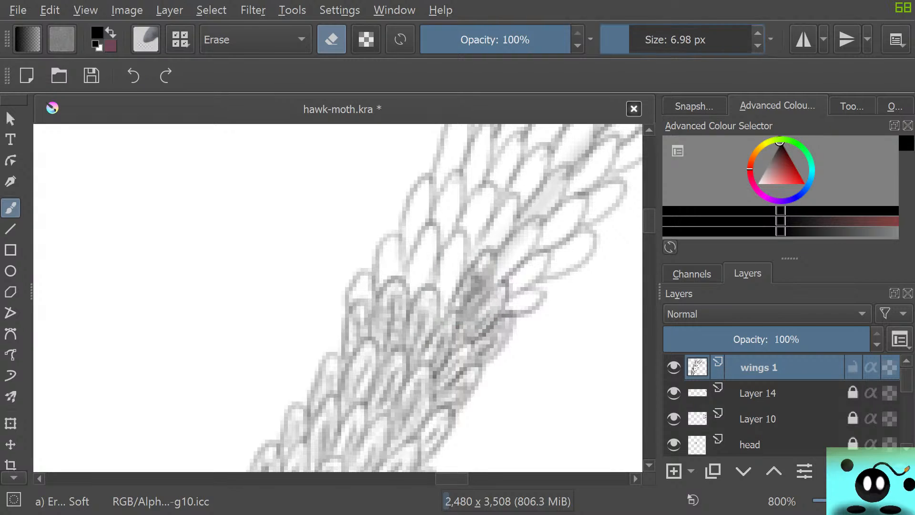
pyautogui.moveTo(455, 307)
pyautogui.mouseDown()
pyautogui.moveTo(485, 265)
pyautogui.moveTo(469, 302)
pyautogui.moveTo(486, 259)
pyautogui.mouseUp()
pyautogui.press('e')
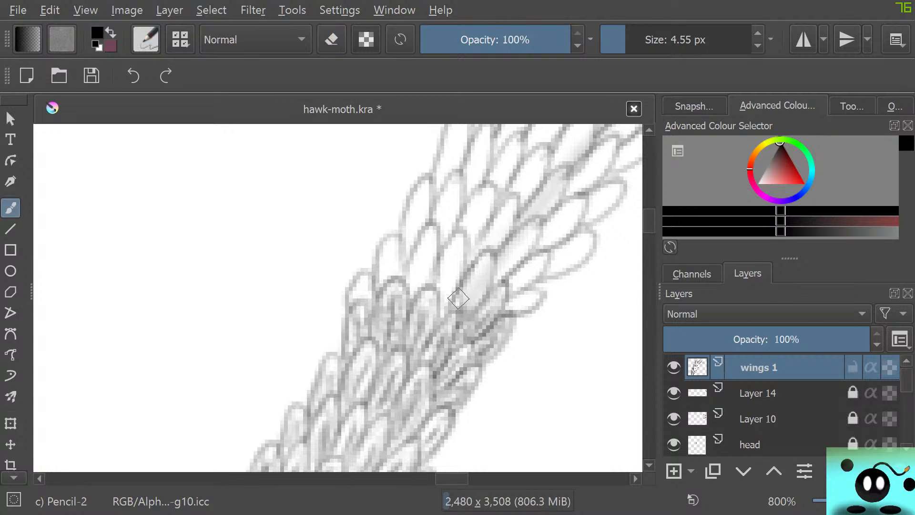
# Add fine pencil strokes inside the first few rows of empty scales just above the band's detailed stretch.
pyautogui.moveTo(483, 263); pyautogui.dragTo(465, 303)
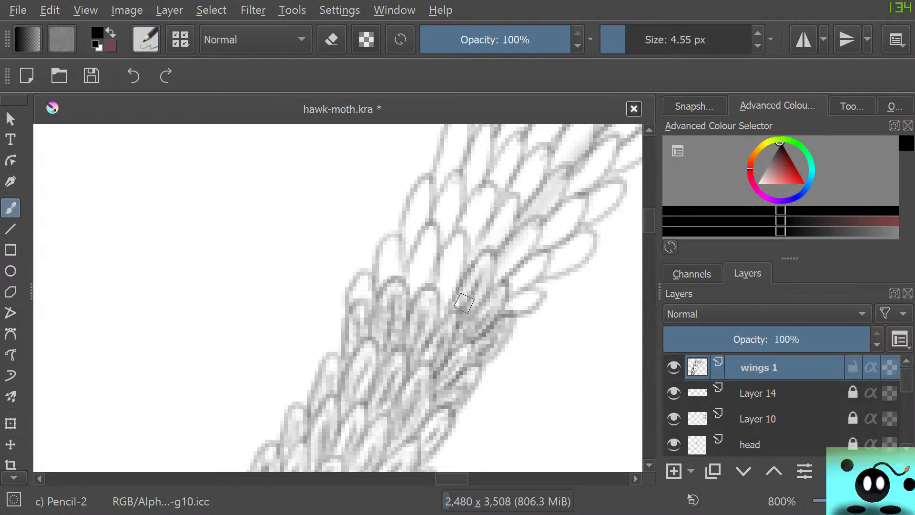
pyautogui.moveTo(483, 266)
pyautogui.mouseDown()
pyautogui.moveTo(468, 306)
pyautogui.moveTo(479, 301)
pyautogui.mouseUp()
pyautogui.moveTo(488, 261)
pyautogui.mouseDown()
pyautogui.moveTo(485, 292)
pyautogui.moveTo(477, 261)
pyautogui.moveTo(446, 284)
pyautogui.mouseUp()
pyautogui.moveTo(456, 248)
pyautogui.mouseDown()
pyautogui.moveTo(452, 285)
pyautogui.moveTo(458, 242)
pyautogui.moveTo(438, 293)
pyautogui.moveTo(445, 296)
pyautogui.moveTo(457, 248)
pyautogui.moveTo(444, 309)
pyautogui.moveTo(431, 294)
pyautogui.moveTo(438, 260)
pyautogui.moveTo(465, 237)
pyautogui.moveTo(467, 255)
pyautogui.moveTo(442, 226)
pyautogui.moveTo(461, 248)
pyautogui.moveTo(424, 268)
pyautogui.moveTo(454, 272)
pyautogui.moveTo(428, 226)
pyautogui.moveTo(411, 252)
pyautogui.moveTo(409, 284)
pyautogui.moveTo(428, 272)
pyautogui.moveTo(412, 273)
pyautogui.moveTo(418, 283)
pyautogui.moveTo(429, 238)
pyautogui.moveTo(414, 277)
pyautogui.moveTo(424, 245)
pyautogui.moveTo(434, 243)
pyautogui.moveTo(417, 289)
pyautogui.moveTo(434, 284)
pyautogui.moveTo(408, 309)
pyautogui.moveTo(386, 266)
pyautogui.moveTo(384, 274)
pyautogui.moveTo(390, 251)
pyautogui.moveTo(380, 281)
pyautogui.moveTo(390, 237)
pyautogui.moveTo(399, 261)
pyautogui.moveTo(359, 282)
pyautogui.moveTo(367, 302)
pyautogui.moveTo(370, 278)
pyautogui.moveTo(347, 298)
pyautogui.moveTo(364, 305)
pyautogui.moveTo(360, 287)
pyautogui.mouseUp()
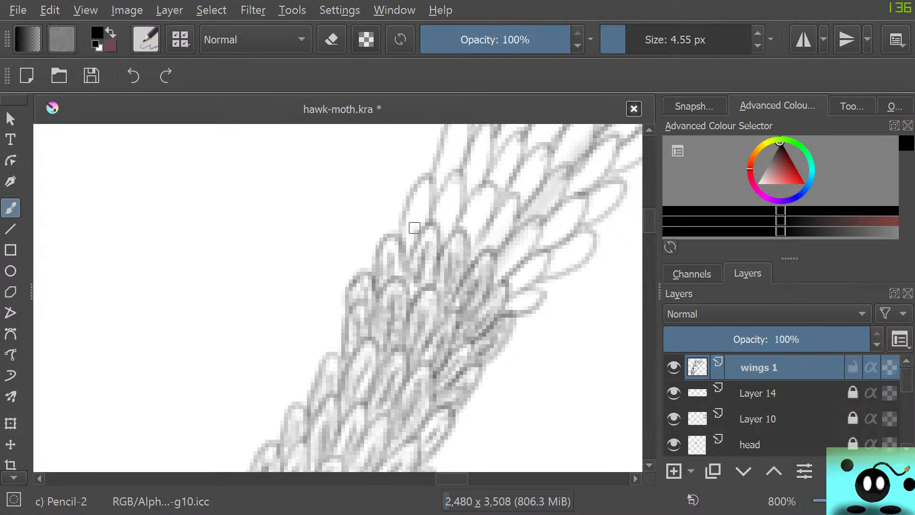
pyautogui.moveTo(414, 228)
pyautogui.mouseDown()
pyautogui.moveTo(453, 217)
pyautogui.moveTo(471, 229)
pyautogui.moveTo(485, 201)
pyautogui.moveTo(479, 227)
pyautogui.moveTo(491, 246)
pyautogui.moveTo(510, 206)
pyautogui.moveTo(499, 265)
pyautogui.moveTo(528, 229)
pyautogui.moveTo(508, 283)
pyautogui.moveTo(533, 258)
pyautogui.moveTo(508, 302)
pyautogui.moveTo(538, 276)
pyautogui.mouseUp()
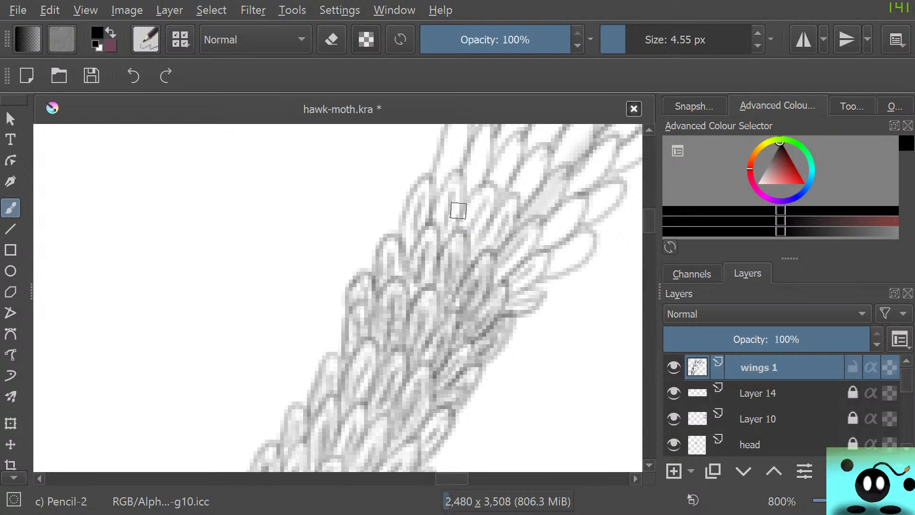
pyautogui.moveTo(460, 226)
pyautogui.mouseDown()
pyautogui.moveTo(473, 199)
pyautogui.moveTo(486, 226)
pyautogui.mouseUp()
pyautogui.moveTo(521, 193)
pyautogui.mouseDown()
pyautogui.moveTo(499, 249)
pyautogui.moveTo(527, 285)
pyautogui.mouseUp()
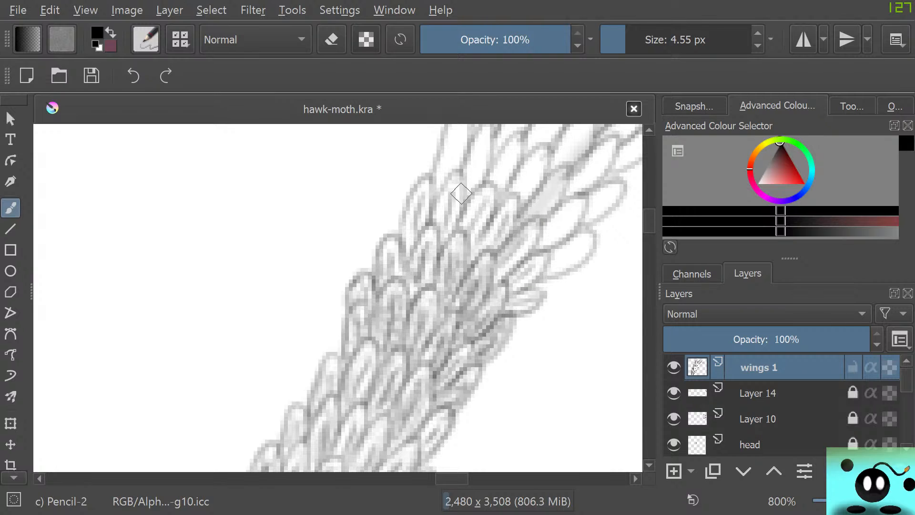
pyautogui.moveTo(464, 193); pyautogui.dragTo(429, 179)
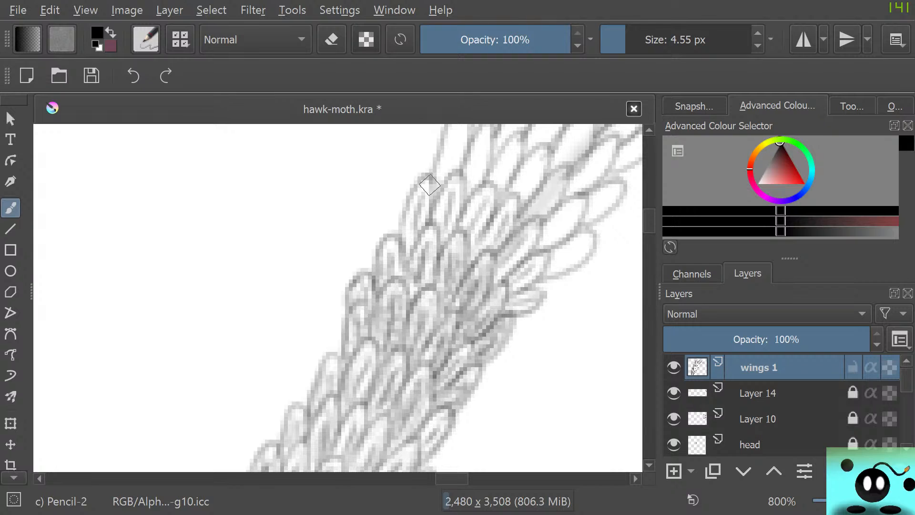
# Continue the pencil detailing into the next rows of scales up the band, working across to its lower outer edge.
pyautogui.moveTo(649, 221); pyautogui.dragTo(649, 217)
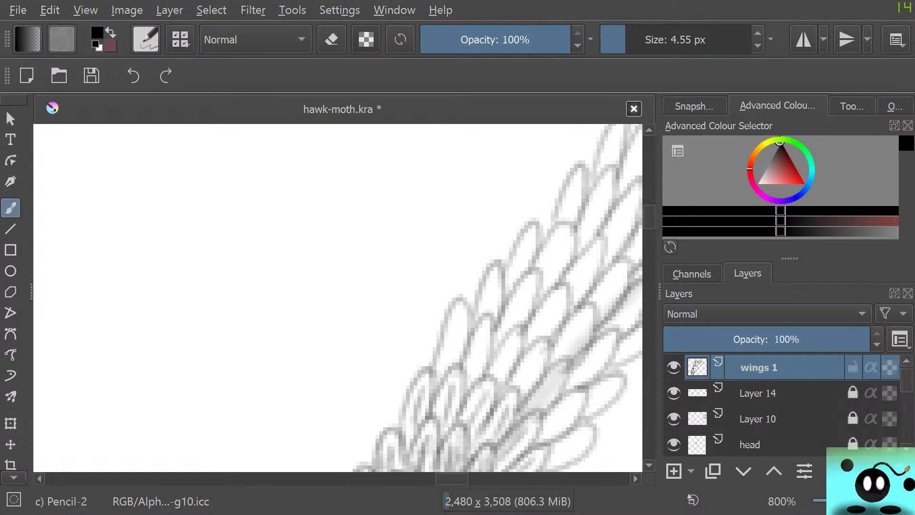
pyautogui.moveTo(452, 478); pyautogui.dragTo(458, 478)
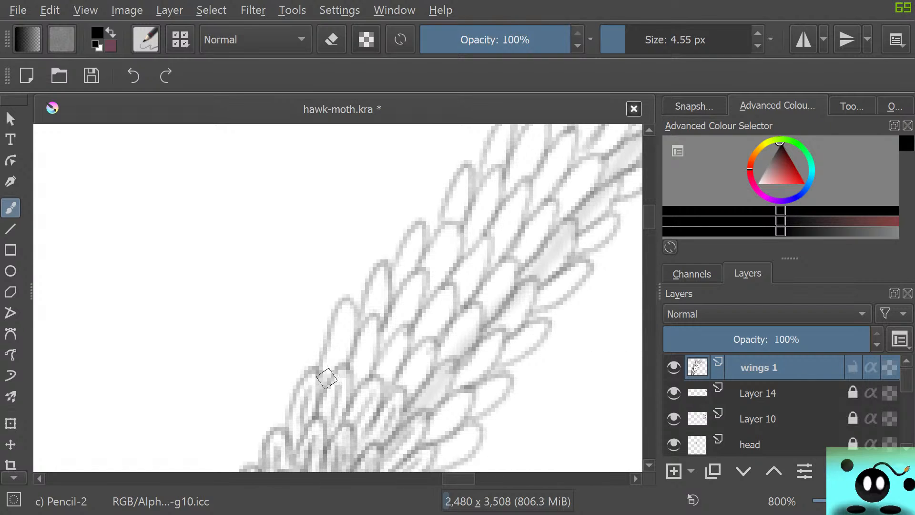
pyautogui.moveTo(333, 371)
pyautogui.mouseDown()
pyautogui.moveTo(343, 327)
pyautogui.moveTo(344, 350)
pyautogui.mouseUp()
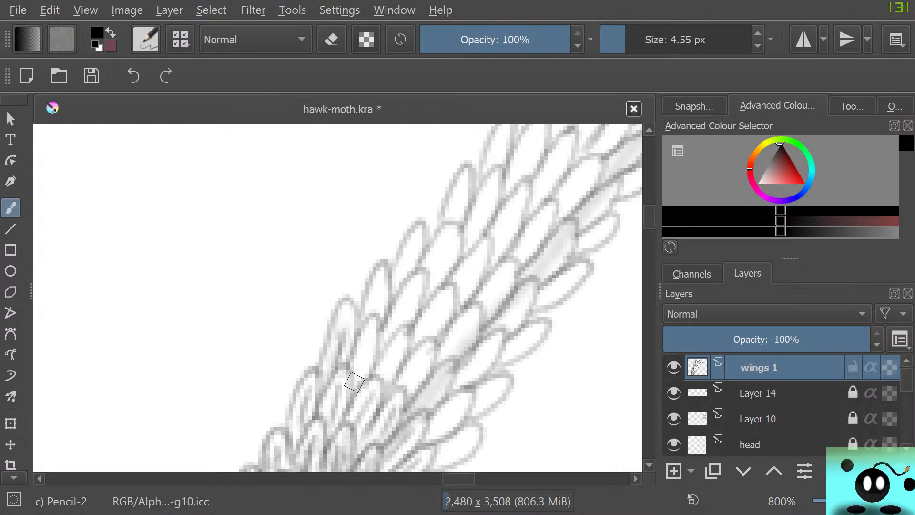
pyautogui.moveTo(354, 382); pyautogui.dragTo(375, 336)
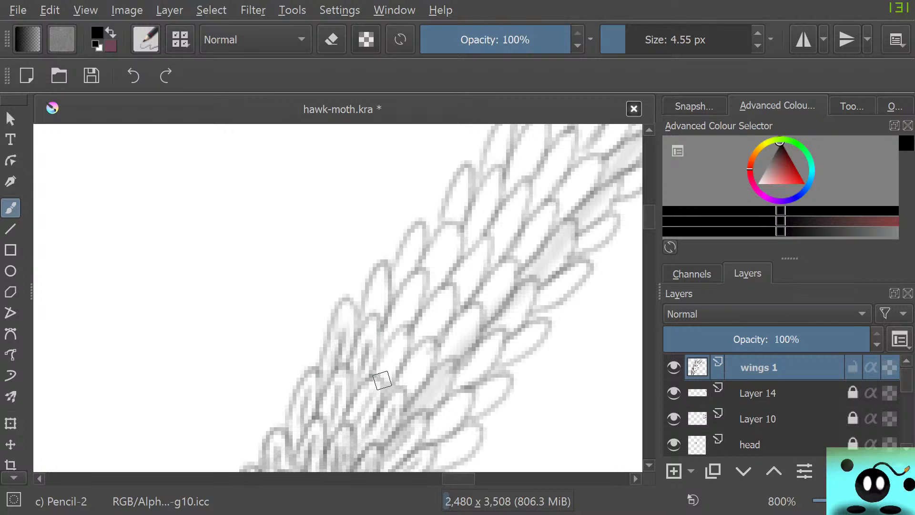
pyautogui.moveTo(380, 380); pyautogui.dragTo(398, 339)
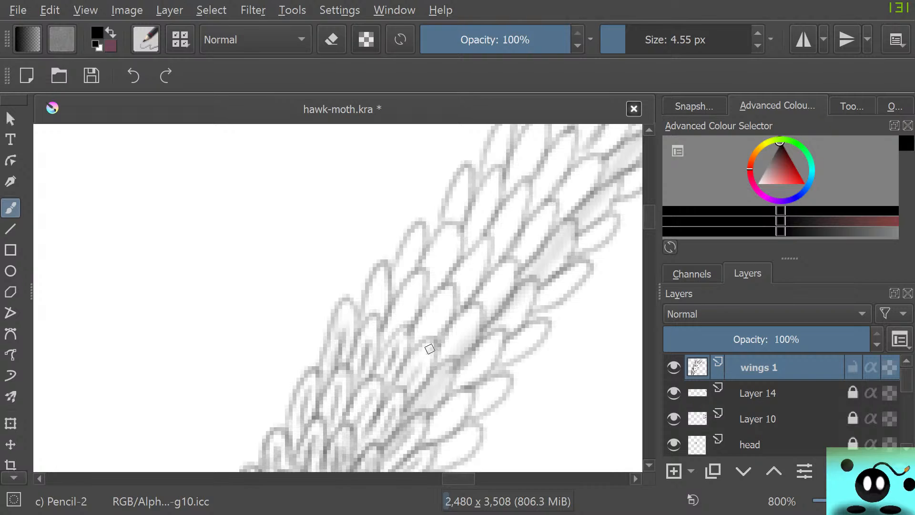
pyautogui.moveTo(405, 389); pyautogui.dragTo(426, 353)
pyautogui.moveTo(424, 404); pyautogui.dragTo(440, 378)
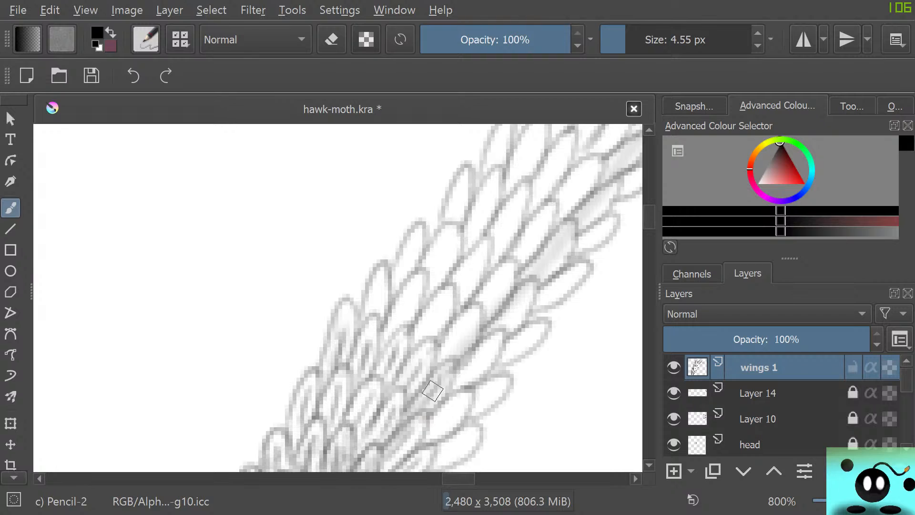
pyautogui.moveTo(431, 428)
pyautogui.mouseDown()
pyautogui.moveTo(464, 397)
pyautogui.moveTo(464, 406)
pyautogui.mouseUp()
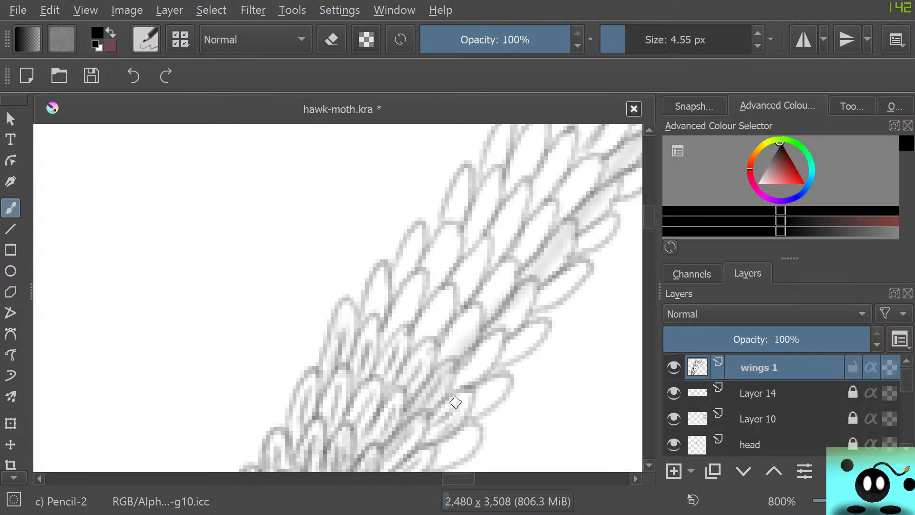
pyautogui.moveTo(446, 454)
pyautogui.mouseDown()
pyautogui.moveTo(471, 437)
pyautogui.moveTo(456, 455)
pyautogui.mouseUp()
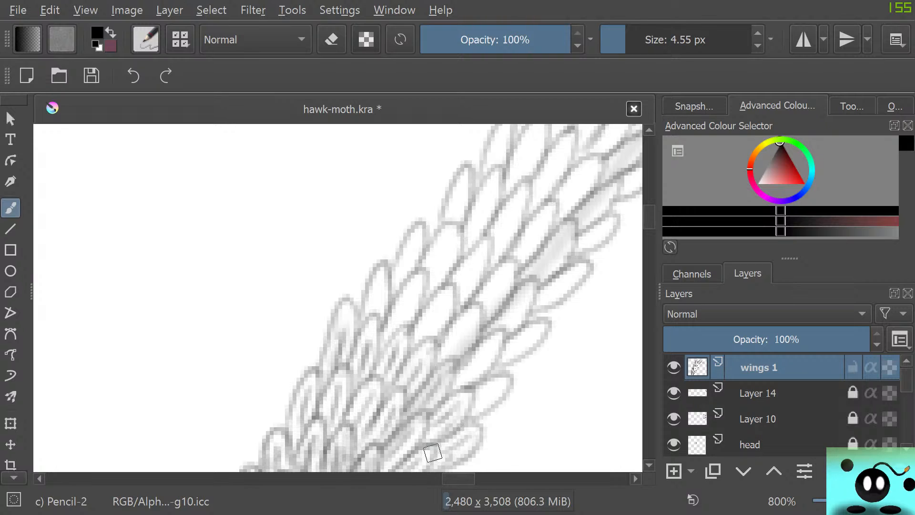
# Detail the following scales across the band's full width, touching up the dark scale near its middle with the soft eraser.
pyautogui.moveTo(373, 311); pyautogui.dragTo(378, 282)
pyautogui.moveTo(391, 325)
pyautogui.mouseDown()
pyautogui.moveTo(415, 285)
pyautogui.moveTo(402, 310)
pyautogui.moveTo(424, 289)
pyautogui.moveTo(411, 323)
pyautogui.moveTo(391, 274)
pyautogui.moveTo(358, 326)
pyautogui.mouseUp()
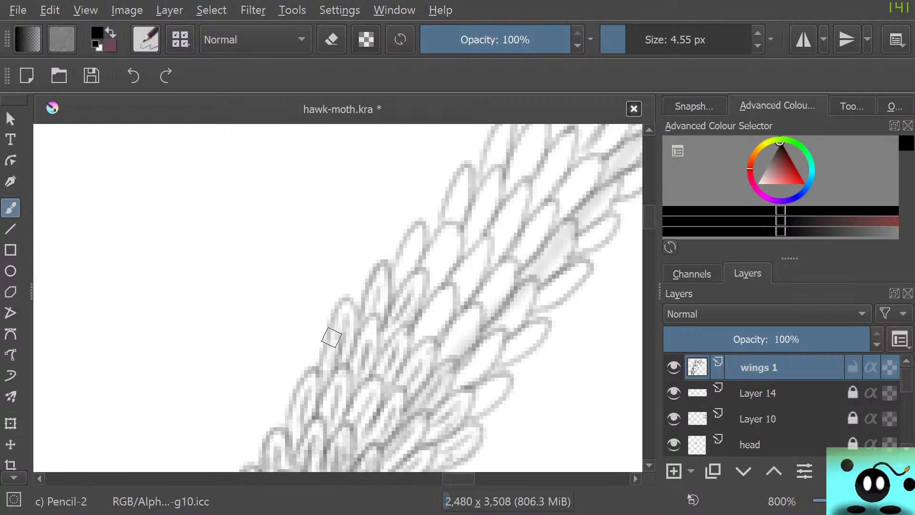
pyautogui.moveTo(420, 332)
pyautogui.mouseDown()
pyautogui.moveTo(451, 294)
pyautogui.moveTo(423, 332)
pyautogui.moveTo(434, 334)
pyautogui.moveTo(459, 288)
pyautogui.moveTo(433, 302)
pyautogui.moveTo(413, 336)
pyautogui.moveTo(425, 323)
pyautogui.moveTo(445, 354)
pyautogui.moveTo(465, 325)
pyautogui.moveTo(452, 352)
pyautogui.moveTo(477, 317)
pyautogui.mouseUp()
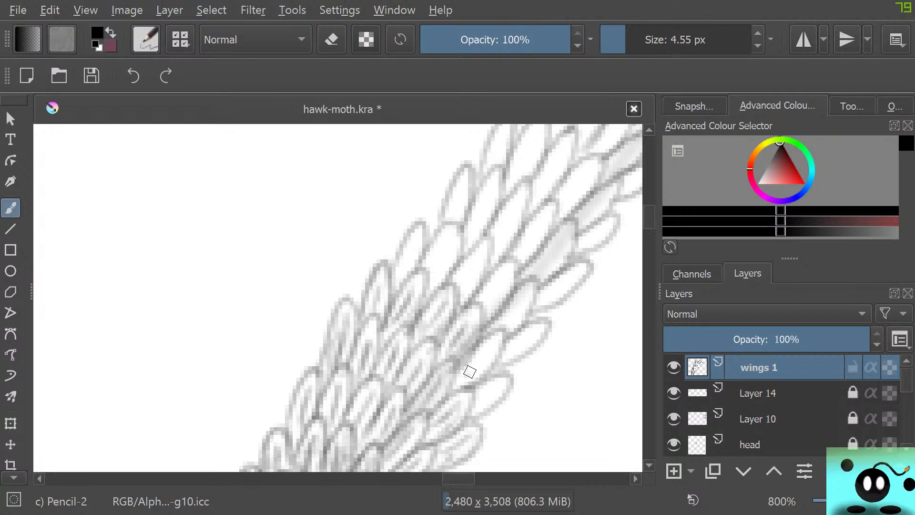
pyautogui.moveTo(469, 372)
pyautogui.mouseDown()
pyautogui.moveTo(495, 366)
pyautogui.moveTo(503, 331)
pyautogui.moveTo(468, 354)
pyautogui.moveTo(458, 371)
pyautogui.moveTo(490, 365)
pyautogui.moveTo(455, 393)
pyautogui.moveTo(504, 388)
pyautogui.moveTo(469, 414)
pyautogui.moveTo(502, 390)
pyautogui.moveTo(453, 394)
pyautogui.mouseUp()
pyautogui.moveTo(515, 349)
pyautogui.mouseDown()
pyautogui.moveTo(520, 295)
pyautogui.moveTo(508, 330)
pyautogui.moveTo(524, 284)
pyautogui.moveTo(483, 321)
pyautogui.moveTo(500, 282)
pyautogui.moveTo(487, 299)
pyautogui.moveTo(512, 279)
pyautogui.moveTo(479, 316)
pyautogui.moveTo(511, 263)
pyautogui.moveTo(480, 282)
pyautogui.moveTo(498, 304)
pyautogui.mouseUp()
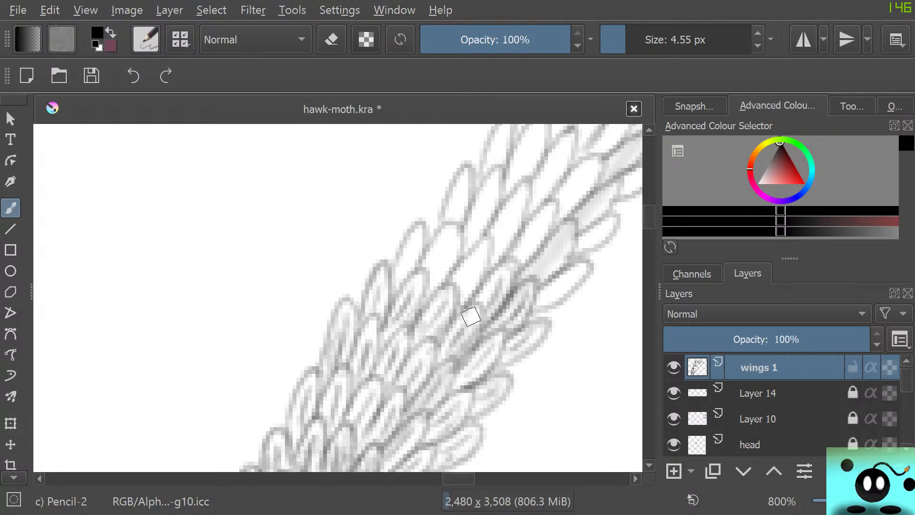
pyautogui.press('e')
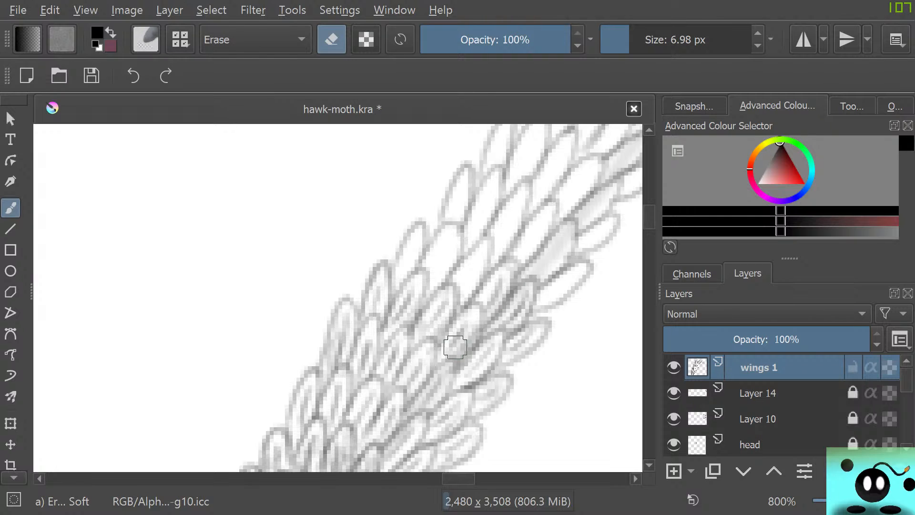
pyautogui.press('e')
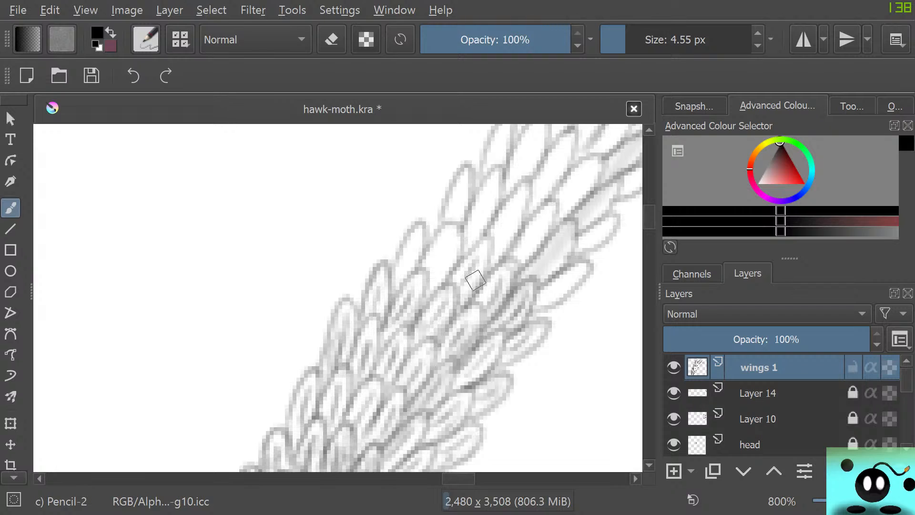
# Fill the next group of scales farther up the band with fine inner pencil strokes, out to both edges.
pyautogui.moveTo(476, 280)
pyautogui.mouseDown()
pyautogui.moveTo(435, 281)
pyautogui.moveTo(455, 248)
pyautogui.moveTo(446, 233)
pyautogui.moveTo(417, 279)
pyautogui.moveTo(408, 265)
pyautogui.moveTo(400, 275)
pyautogui.moveTo(421, 234)
pyautogui.moveTo(396, 255)
pyautogui.moveTo(391, 277)
pyautogui.moveTo(423, 203)
pyautogui.moveTo(456, 212)
pyautogui.moveTo(463, 197)
pyautogui.moveTo(458, 228)
pyautogui.moveTo(479, 239)
pyautogui.moveTo(495, 191)
pyautogui.moveTo(480, 227)
pyautogui.moveTo(480, 206)
pyautogui.mouseUp()
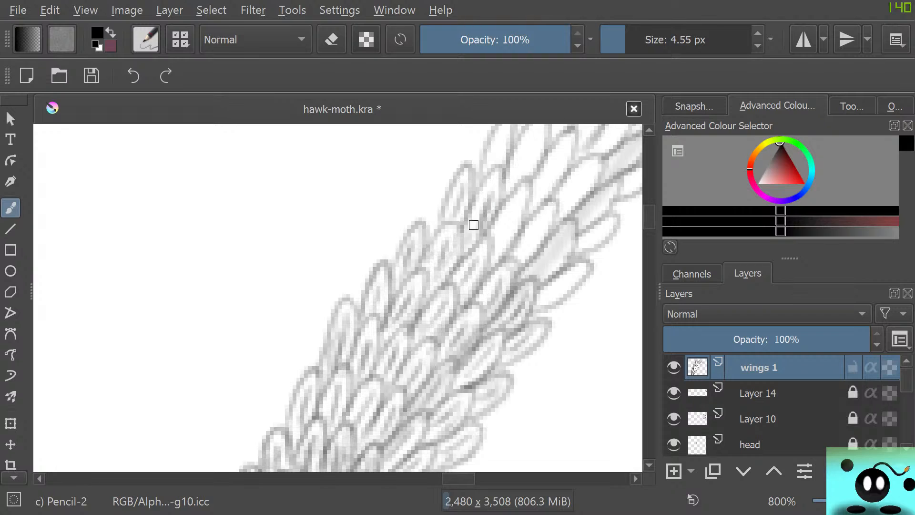
pyautogui.moveTo(496, 249)
pyautogui.mouseDown()
pyautogui.moveTo(516, 209)
pyautogui.moveTo(497, 252)
pyautogui.mouseUp()
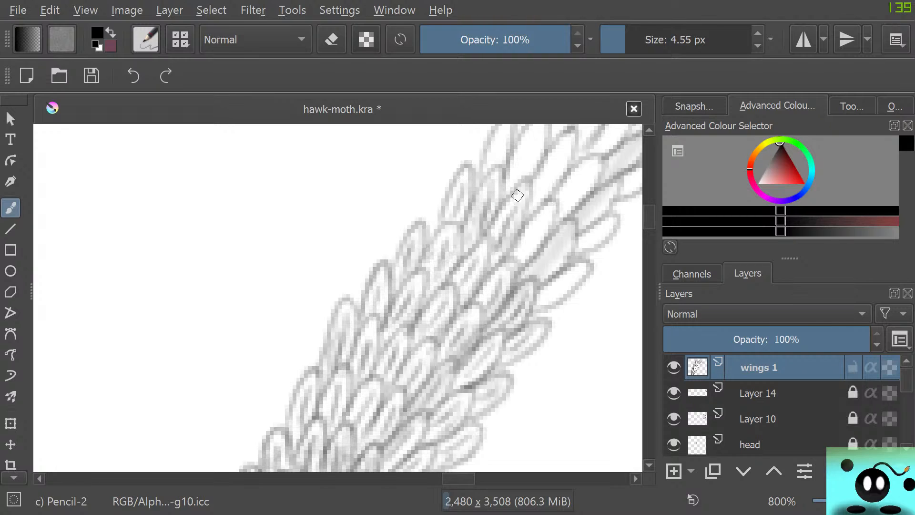
pyautogui.moveTo(518, 196)
pyautogui.mouseDown()
pyautogui.moveTo(496, 228)
pyautogui.moveTo(522, 183)
pyautogui.moveTo(524, 216)
pyautogui.mouseUp()
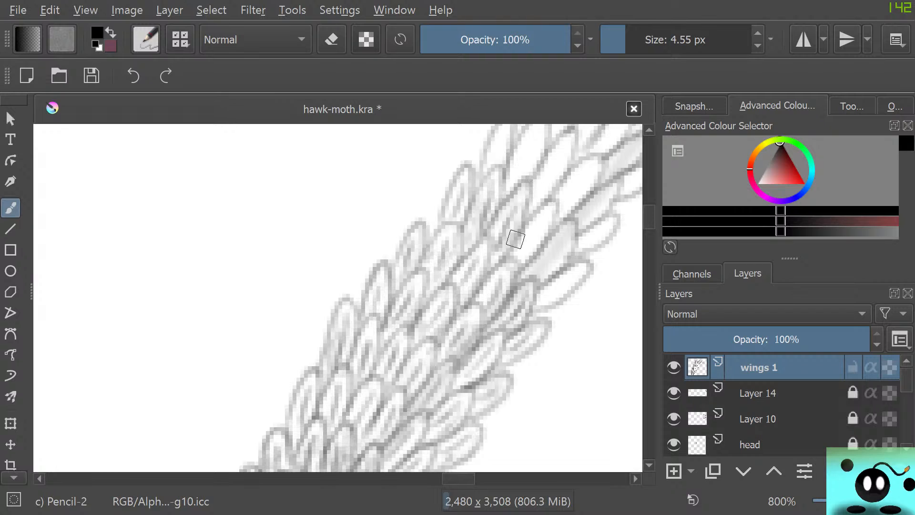
pyautogui.moveTo(520, 253)
pyautogui.mouseDown()
pyautogui.moveTo(551, 212)
pyautogui.moveTo(524, 243)
pyautogui.moveTo(552, 255)
pyautogui.moveTo(566, 239)
pyautogui.mouseUp()
pyautogui.moveTo(543, 277)
pyautogui.mouseDown()
pyautogui.moveTo(575, 240)
pyautogui.moveTo(560, 234)
pyautogui.mouseUp()
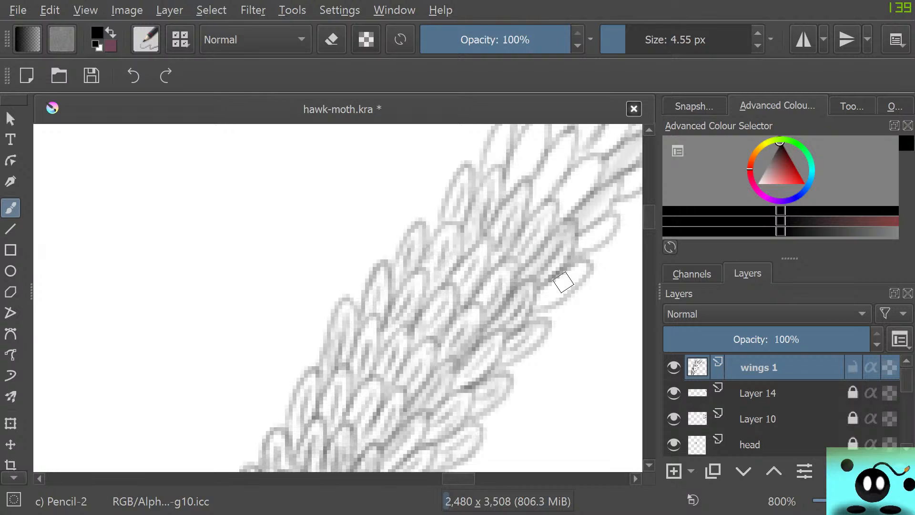
pyautogui.moveTo(543, 293); pyautogui.dragTo(576, 267)
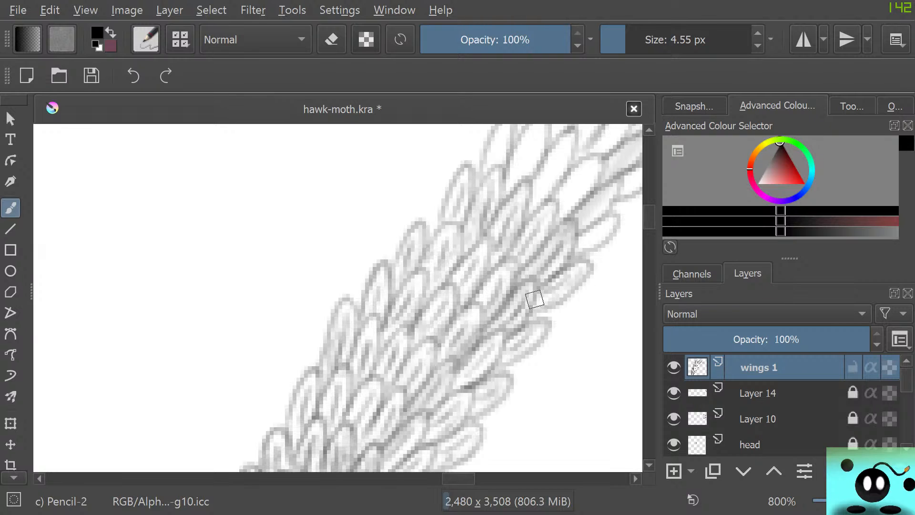
# On Layer 14, draw rows of small scales across the lower end of the blank gap between two vein bands.
pyautogui.moveTo(649, 217); pyautogui.dragTo(649, 231)
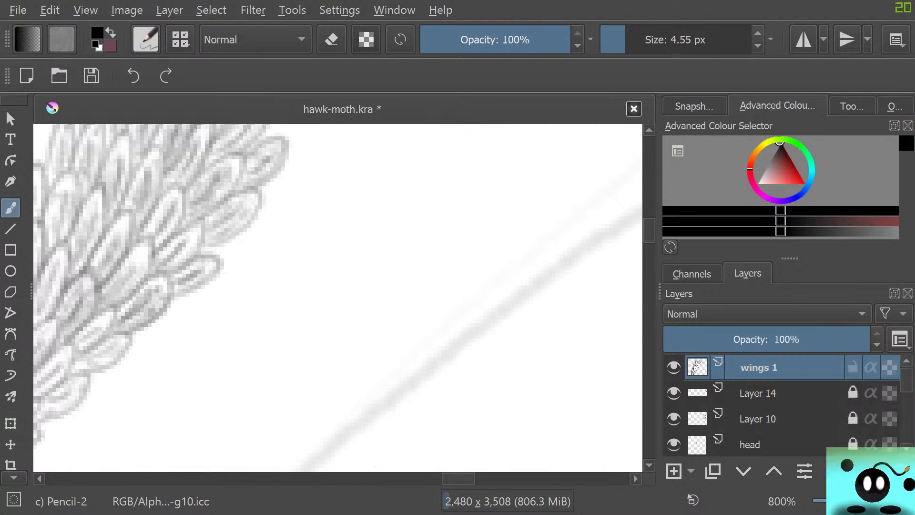
pyautogui.moveTo(458, 479); pyautogui.dragTo(410, 478)
pyautogui.moveTo(649, 231); pyautogui.dragTo(649, 240)
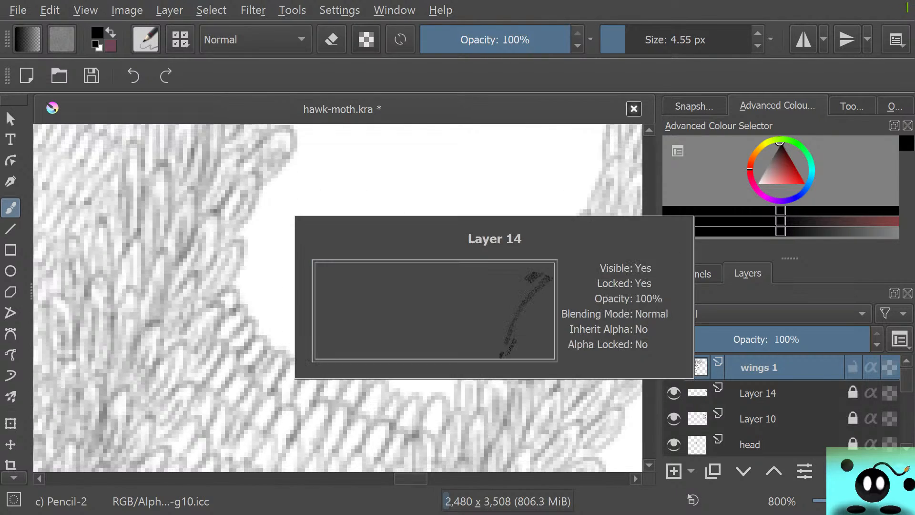
pyautogui.click(763, 393)
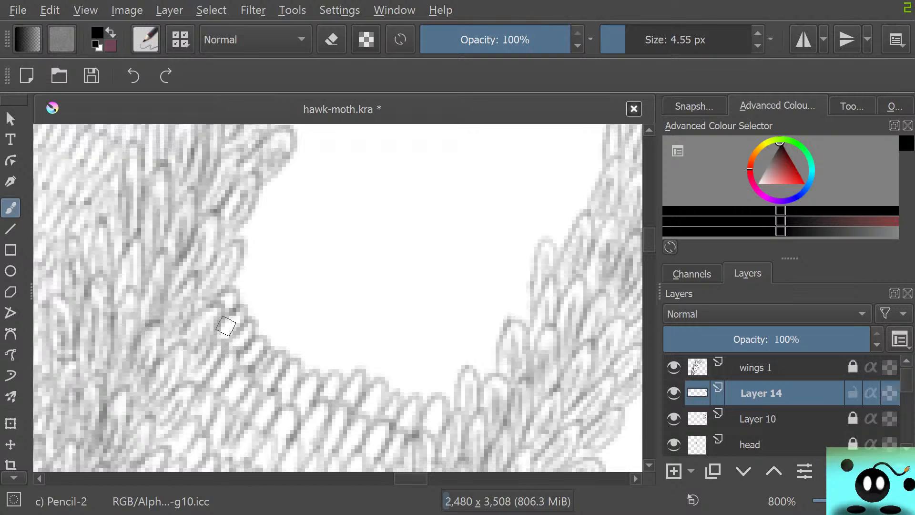
pyautogui.moveTo(277, 289)
pyautogui.mouseDown()
pyautogui.moveTo(234, 283)
pyautogui.moveTo(250, 269)
pyautogui.moveTo(239, 311)
pyautogui.moveTo(248, 290)
pyautogui.moveTo(245, 315)
pyautogui.moveTo(251, 308)
pyautogui.moveTo(254, 329)
pyautogui.moveTo(270, 313)
pyautogui.moveTo(265, 340)
pyautogui.moveTo(281, 327)
pyautogui.moveTo(281, 351)
pyautogui.moveTo(291, 334)
pyautogui.moveTo(288, 359)
pyautogui.moveTo(313, 337)
pyautogui.moveTo(304, 368)
pyautogui.moveTo(330, 358)
pyautogui.moveTo(320, 362)
pyautogui.moveTo(327, 371)
pyautogui.moveTo(349, 358)
pyautogui.moveTo(341, 377)
pyautogui.moveTo(370, 357)
pyautogui.moveTo(367, 372)
pyautogui.moveTo(381, 353)
pyautogui.moveTo(376, 375)
pyautogui.moveTo(403, 368)
pyautogui.moveTo(392, 385)
pyautogui.moveTo(402, 395)
pyautogui.moveTo(433, 378)
pyautogui.moveTo(424, 398)
pyautogui.moveTo(444, 372)
pyautogui.moveTo(438, 396)
pyautogui.moveTo(455, 375)
pyautogui.mouseUp()
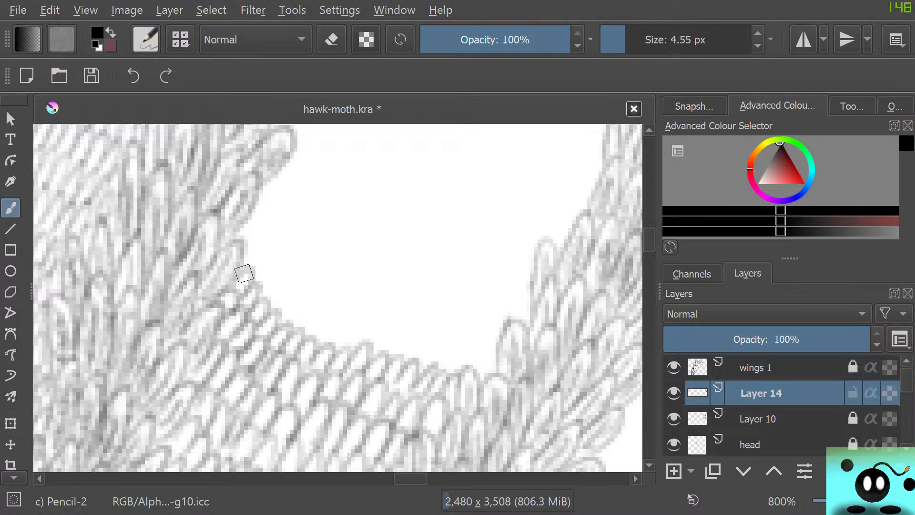
pyautogui.moveTo(245, 274)
pyautogui.mouseDown()
pyautogui.moveTo(238, 235)
pyautogui.moveTo(255, 225)
pyautogui.moveTo(242, 256)
pyautogui.moveTo(256, 266)
pyautogui.moveTo(258, 289)
pyautogui.moveTo(271, 274)
pyautogui.moveTo(265, 299)
pyautogui.moveTo(287, 285)
pyautogui.moveTo(273, 317)
pyautogui.moveTo(294, 301)
pyautogui.moveTo(289, 326)
pyautogui.moveTo(308, 333)
pyautogui.moveTo(314, 326)
pyautogui.moveTo(330, 344)
pyautogui.moveTo(335, 328)
pyautogui.moveTo(334, 343)
pyautogui.moveTo(355, 323)
pyautogui.moveTo(347, 348)
pyautogui.moveTo(372, 322)
pyautogui.moveTo(368, 344)
pyautogui.moveTo(381, 328)
pyautogui.moveTo(378, 349)
pyautogui.moveTo(394, 332)
pyautogui.moveTo(396, 357)
pyautogui.moveTo(410, 364)
pyautogui.moveTo(424, 341)
pyautogui.moveTo(417, 363)
pyautogui.moveTo(441, 339)
pyautogui.moveTo(432, 363)
pyautogui.moveTo(455, 341)
pyautogui.moveTo(444, 369)
pyautogui.moveTo(470, 345)
pyautogui.moveTo(463, 368)
pyautogui.moveTo(480, 349)
pyautogui.moveTo(477, 370)
pyautogui.moveTo(494, 353)
pyautogui.moveTo(458, 380)
pyautogui.mouseUp()
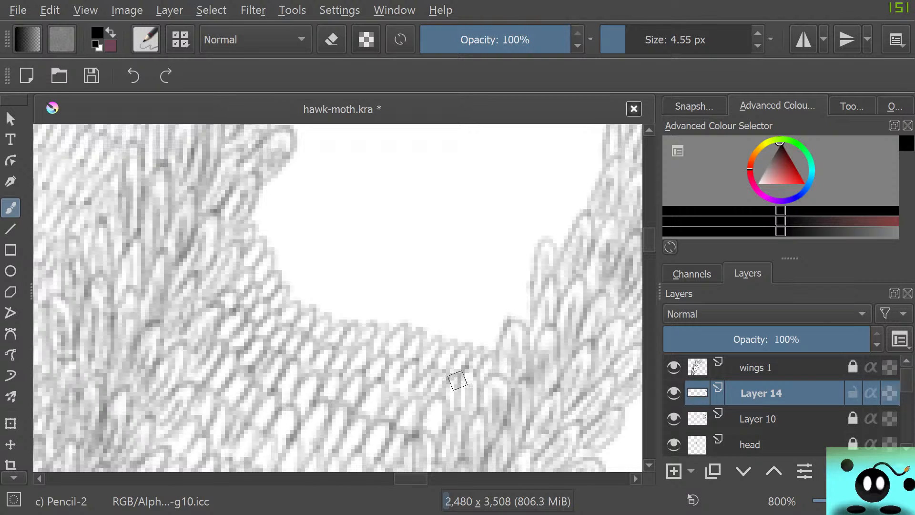
# Extend the scale covering higher into the gap with more curved rows spanning from one vein band to the other.
pyautogui.moveTo(412, 478)
pyautogui.mouseDown()
pyautogui.moveTo(372, 479)
pyautogui.moveTo(411, 478)
pyautogui.mouseUp()
pyautogui.moveTo(253, 210)
pyautogui.mouseDown()
pyautogui.moveTo(276, 190)
pyautogui.moveTo(266, 259)
pyautogui.moveTo(282, 302)
pyautogui.moveTo(313, 259)
pyautogui.moveTo(333, 276)
pyautogui.moveTo(321, 304)
pyautogui.moveTo(337, 327)
pyautogui.moveTo(388, 300)
pyautogui.moveTo(411, 310)
pyautogui.moveTo(414, 337)
pyautogui.moveTo(426, 325)
pyautogui.moveTo(436, 337)
pyautogui.moveTo(492, 320)
pyautogui.moveTo(473, 321)
pyautogui.mouseUp()
pyautogui.moveTo(276, 173)
pyautogui.mouseDown()
pyautogui.moveTo(292, 164)
pyautogui.moveTo(317, 218)
pyautogui.moveTo(303, 252)
pyautogui.moveTo(333, 280)
pyautogui.moveTo(361, 270)
pyautogui.moveTo(356, 298)
pyautogui.moveTo(378, 280)
pyautogui.moveTo(427, 302)
pyautogui.moveTo(481, 284)
pyautogui.moveTo(491, 325)
pyautogui.moveTo(518, 322)
pyautogui.mouseUp()
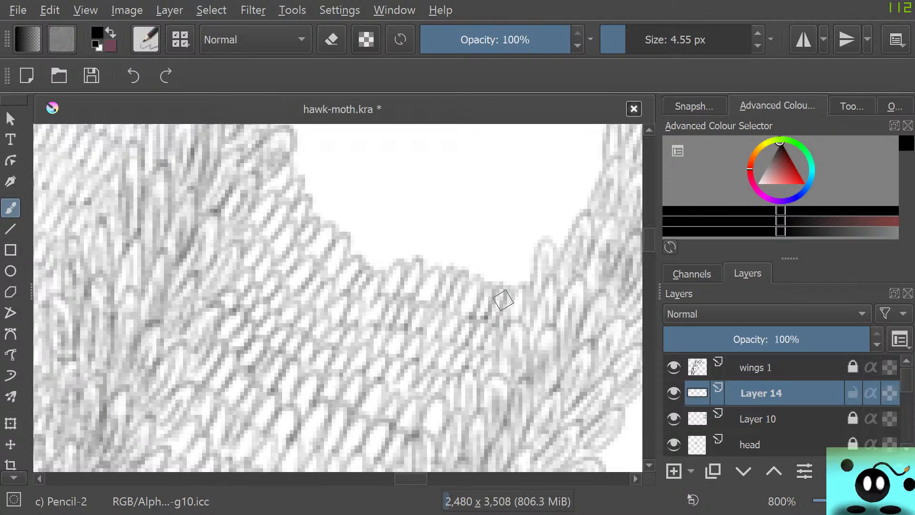
# Draw two further curved rows of narrow scales along the upper border of the filled part of the gap.
pyautogui.moveTo(411, 478)
pyautogui.mouseDown()
pyautogui.moveTo(389, 478)
pyautogui.moveTo(414, 479)
pyautogui.mouseUp()
pyautogui.moveTo(649, 240); pyautogui.dragTo(650, 236)
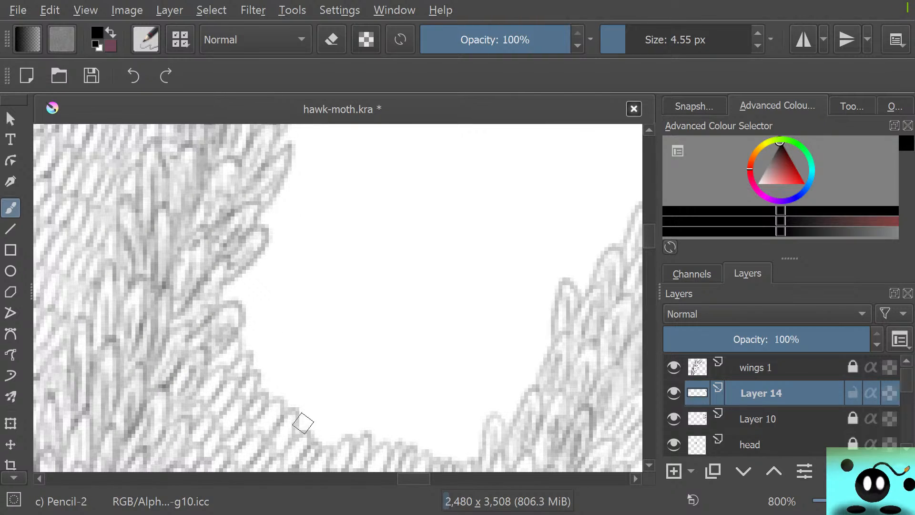
pyautogui.moveTo(242, 340)
pyautogui.mouseDown()
pyautogui.moveTo(260, 380)
pyautogui.moveTo(260, 366)
pyautogui.moveTo(260, 391)
pyautogui.moveTo(269, 380)
pyautogui.moveTo(265, 404)
pyautogui.moveTo(273, 410)
pyautogui.moveTo(300, 372)
pyautogui.moveTo(284, 416)
pyautogui.moveTo(318, 380)
pyautogui.moveTo(299, 423)
pyautogui.moveTo(321, 389)
pyautogui.moveTo(306, 426)
pyautogui.moveTo(309, 437)
pyautogui.moveTo(334, 401)
pyautogui.moveTo(322, 445)
pyautogui.moveTo(353, 405)
pyautogui.moveTo(344, 402)
pyautogui.moveTo(343, 433)
pyautogui.moveTo(372, 420)
pyautogui.moveTo(364, 438)
pyautogui.moveTo(389, 412)
pyautogui.moveTo(384, 432)
pyautogui.moveTo(388, 421)
pyautogui.moveTo(397, 446)
pyautogui.moveTo(423, 422)
pyautogui.moveTo(413, 453)
pyautogui.moveTo(437, 434)
pyautogui.moveTo(429, 456)
pyautogui.moveTo(443, 461)
pyautogui.moveTo(469, 438)
pyautogui.moveTo(472, 462)
pyautogui.mouseUp()
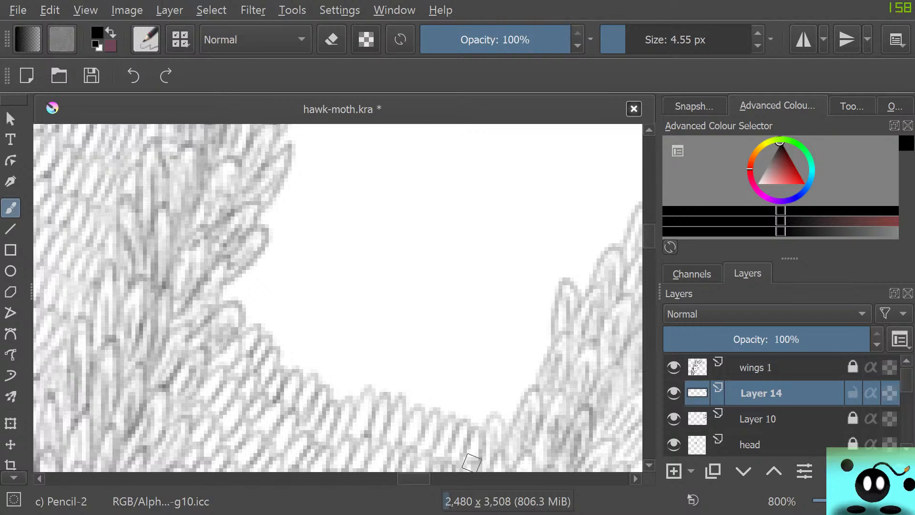
pyautogui.moveTo(226, 288)
pyautogui.mouseDown()
pyautogui.moveTo(245, 277)
pyautogui.moveTo(257, 305)
pyautogui.moveTo(248, 321)
pyautogui.moveTo(273, 339)
pyautogui.moveTo(300, 327)
pyautogui.moveTo(288, 368)
pyautogui.moveTo(316, 351)
pyautogui.moveTo(312, 385)
pyautogui.moveTo(327, 396)
pyautogui.moveTo(381, 358)
pyautogui.moveTo(384, 399)
pyautogui.moveTo(400, 383)
pyautogui.moveTo(410, 398)
pyautogui.moveTo(440, 397)
pyautogui.moveTo(471, 426)
pyautogui.moveTo(510, 405)
pyautogui.moveTo(504, 421)
pyautogui.mouseUp()
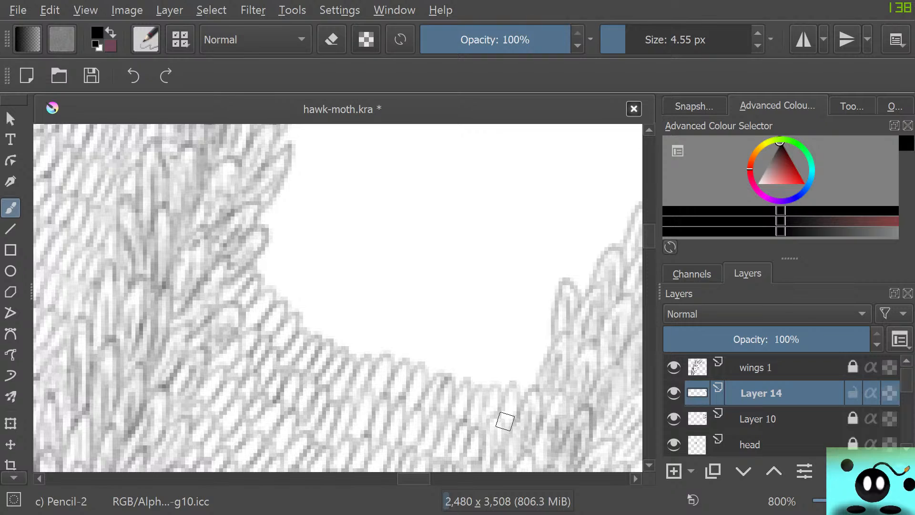
# Draw three more curved rows of narrow scales across the upper border of the filled gap, from one vein band to the other.
pyautogui.moveTo(261, 257)
pyautogui.mouseDown()
pyautogui.moveTo(288, 254)
pyautogui.moveTo(269, 295)
pyautogui.moveTo(298, 282)
pyautogui.moveTo(280, 313)
pyautogui.moveTo(287, 301)
pyautogui.moveTo(289, 321)
pyautogui.moveTo(312, 293)
pyautogui.moveTo(306, 324)
pyautogui.moveTo(334, 303)
pyautogui.moveTo(320, 345)
pyautogui.moveTo(328, 327)
pyautogui.moveTo(336, 351)
pyautogui.moveTo(357, 310)
pyautogui.moveTo(345, 351)
pyautogui.moveTo(372, 344)
pyautogui.moveTo(362, 353)
pyautogui.moveTo(370, 366)
pyautogui.moveTo(390, 357)
pyautogui.moveTo(384, 352)
pyautogui.moveTo(395, 370)
pyautogui.moveTo(414, 335)
pyautogui.moveTo(421, 365)
pyautogui.moveTo(435, 334)
pyautogui.moveTo(430, 370)
pyautogui.moveTo(455, 342)
pyautogui.moveTo(443, 352)
pyautogui.moveTo(447, 375)
pyautogui.moveTo(467, 367)
pyautogui.moveTo(458, 382)
pyautogui.moveTo(482, 369)
pyautogui.moveTo(473, 385)
pyautogui.moveTo(489, 386)
pyautogui.moveTo(499, 348)
pyautogui.moveTo(501, 386)
pyautogui.moveTo(513, 385)
pyautogui.moveTo(504, 379)
pyautogui.moveTo(535, 386)
pyautogui.mouseUp()
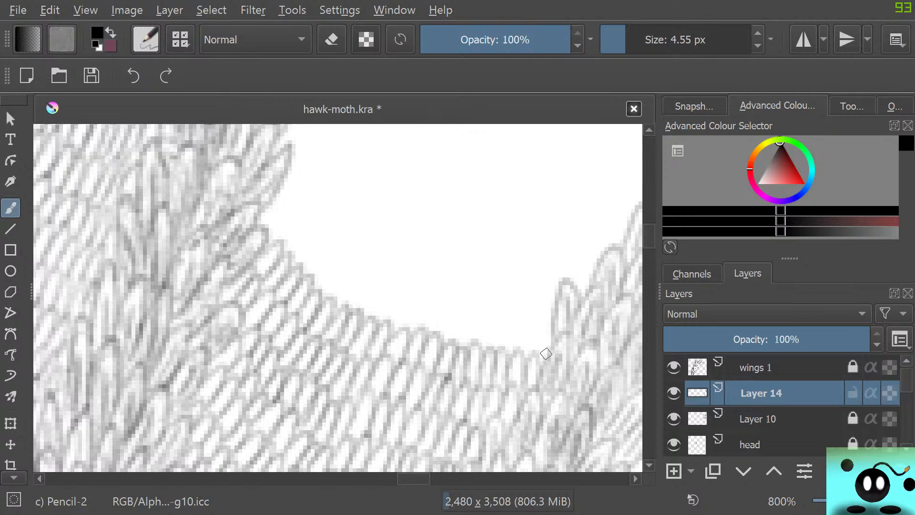
pyautogui.moveTo(545, 354)
pyautogui.mouseDown()
pyautogui.moveTo(468, 334)
pyautogui.moveTo(482, 352)
pyautogui.moveTo(477, 316)
pyautogui.moveTo(450, 332)
pyautogui.moveTo(427, 309)
pyautogui.moveTo(460, 344)
pyautogui.moveTo(466, 315)
pyautogui.moveTo(442, 340)
pyautogui.moveTo(442, 309)
pyautogui.moveTo(420, 322)
pyautogui.moveTo(435, 300)
pyautogui.moveTo(402, 316)
pyautogui.moveTo(407, 329)
pyautogui.moveTo(415, 297)
pyautogui.moveTo(392, 327)
pyautogui.moveTo(354, 291)
pyautogui.moveTo(367, 324)
pyautogui.moveTo(351, 318)
pyautogui.moveTo(367, 296)
pyautogui.moveTo(334, 298)
pyautogui.moveTo(354, 265)
pyautogui.moveTo(307, 278)
pyautogui.moveTo(320, 287)
pyautogui.moveTo(343, 253)
pyautogui.moveTo(308, 277)
pyautogui.moveTo(323, 240)
pyautogui.moveTo(288, 242)
pyautogui.moveTo(295, 271)
pyautogui.moveTo(285, 260)
pyautogui.moveTo(293, 249)
pyautogui.moveTo(270, 242)
pyautogui.moveTo(284, 209)
pyautogui.moveTo(266, 225)
pyautogui.moveTo(276, 198)
pyautogui.moveTo(255, 224)
pyautogui.mouseUp()
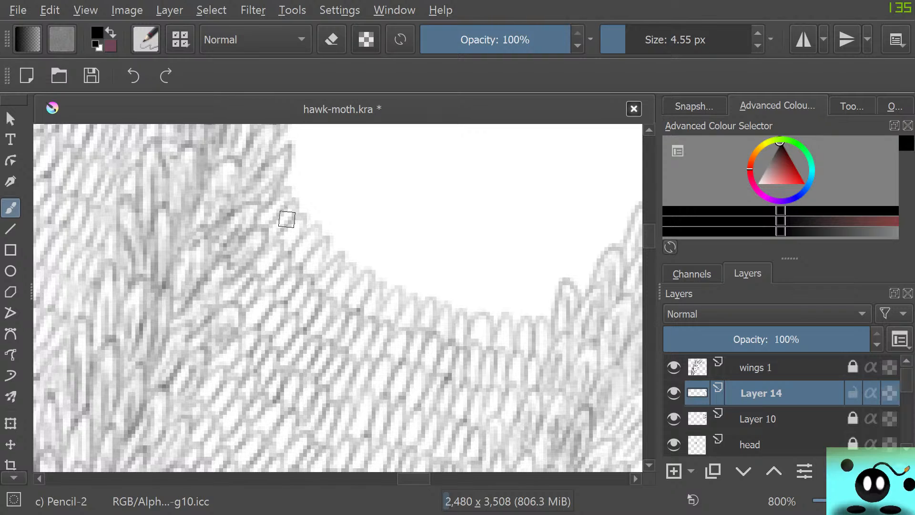
pyautogui.moveTo(547, 292)
pyautogui.mouseDown()
pyautogui.moveTo(540, 319)
pyautogui.moveTo(527, 288)
pyautogui.moveTo(519, 314)
pyautogui.moveTo(493, 301)
pyautogui.moveTo(505, 315)
pyautogui.moveTo(482, 311)
pyautogui.moveTo(486, 282)
pyautogui.moveTo(464, 302)
pyautogui.moveTo(460, 293)
pyautogui.moveTo(431, 304)
pyautogui.moveTo(423, 284)
pyautogui.moveTo(399, 283)
pyautogui.moveTo(401, 260)
pyautogui.moveTo(373, 265)
pyautogui.moveTo(385, 285)
pyautogui.moveTo(371, 285)
pyautogui.moveTo(379, 241)
pyautogui.moveTo(353, 266)
pyautogui.moveTo(325, 250)
pyautogui.moveTo(338, 201)
pyautogui.moveTo(314, 220)
pyautogui.moveTo(321, 193)
pyautogui.moveTo(309, 202)
pyautogui.moveTo(301, 181)
pyautogui.moveTo(292, 189)
pyautogui.moveTo(298, 162)
pyautogui.mouseUp()
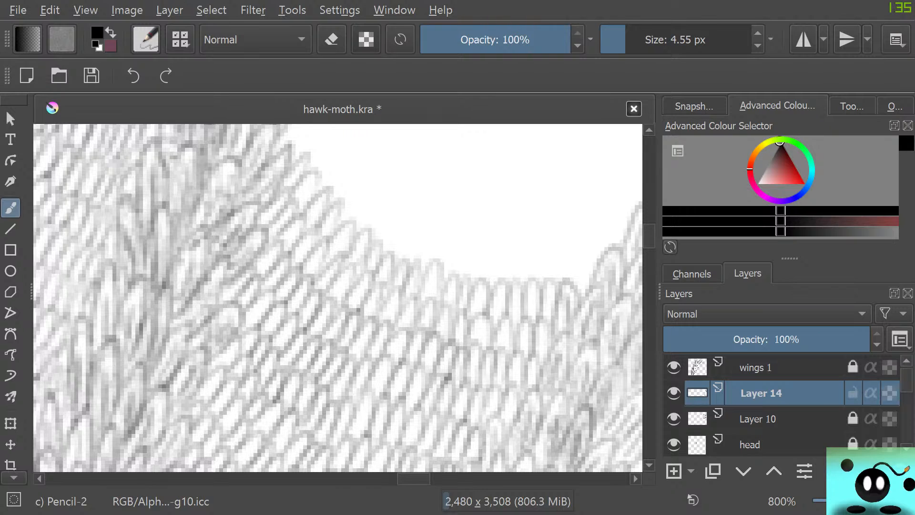
# Extend the gap's scale covering upward with four curved rows of small scales reaching the inner edges of both vein bands.
pyautogui.moveTo(649, 240); pyautogui.dragTo(649, 237)
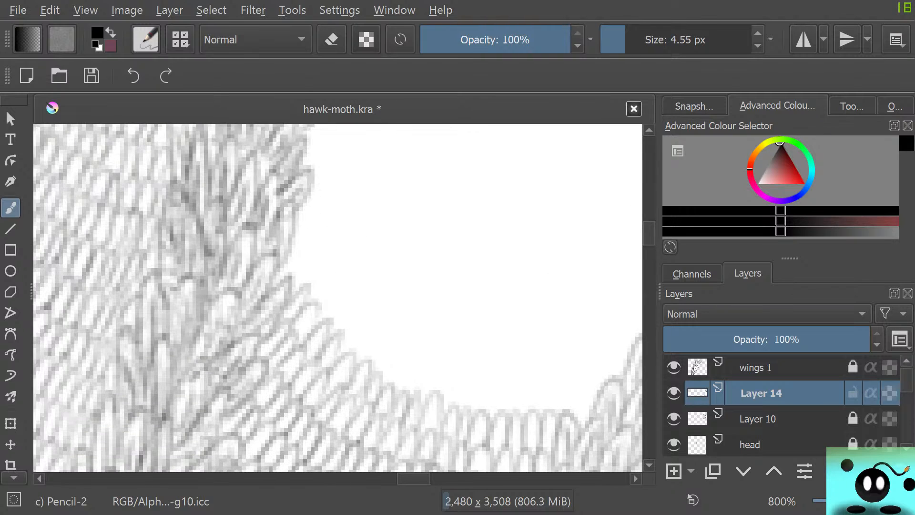
pyautogui.moveTo(405, 478); pyautogui.dragTo(414, 478)
pyautogui.moveTo(147, 267)
pyautogui.mouseDown()
pyautogui.moveTo(175, 251)
pyautogui.moveTo(158, 292)
pyautogui.moveTo(184, 265)
pyautogui.moveTo(162, 312)
pyautogui.moveTo(169, 306)
pyautogui.moveTo(196, 341)
pyautogui.moveTo(222, 315)
pyautogui.moveTo(205, 351)
pyautogui.moveTo(237, 384)
pyautogui.moveTo(257, 338)
pyautogui.moveTo(248, 377)
pyautogui.moveTo(271, 393)
pyautogui.moveTo(270, 371)
pyautogui.moveTo(275, 386)
pyautogui.moveTo(306, 360)
pyautogui.moveTo(237, 425)
pyautogui.mouseUp()
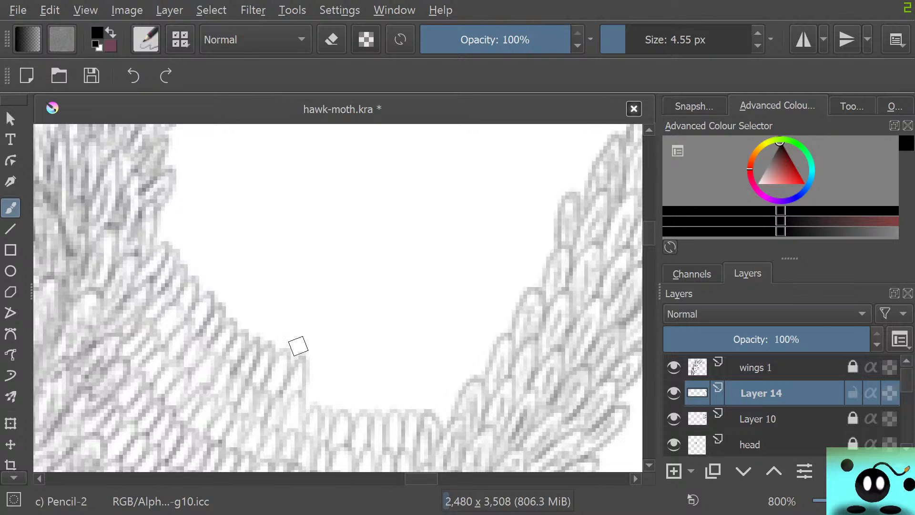
pyautogui.moveTo(314, 375)
pyautogui.mouseDown()
pyautogui.moveTo(316, 409)
pyautogui.moveTo(338, 399)
pyautogui.moveTo(334, 415)
pyautogui.moveTo(348, 376)
pyautogui.moveTo(346, 412)
pyautogui.moveTo(362, 409)
pyautogui.moveTo(382, 383)
pyautogui.moveTo(379, 406)
pyautogui.moveTo(398, 370)
pyautogui.moveTo(396, 406)
pyautogui.moveTo(420, 385)
pyautogui.moveTo(413, 406)
pyautogui.moveTo(435, 382)
pyautogui.moveTo(432, 407)
pyautogui.moveTo(443, 382)
pyautogui.moveTo(439, 423)
pyautogui.moveTo(462, 401)
pyautogui.mouseUp()
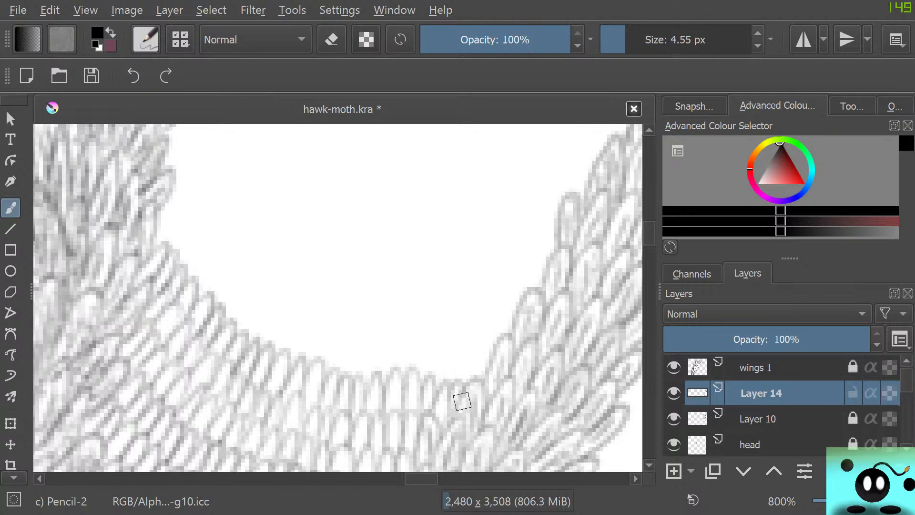
pyautogui.moveTo(164, 223)
pyautogui.mouseDown()
pyautogui.moveTo(160, 248)
pyautogui.moveTo(183, 218)
pyautogui.moveTo(169, 257)
pyautogui.moveTo(200, 235)
pyautogui.moveTo(186, 283)
pyautogui.moveTo(211, 232)
pyautogui.moveTo(192, 285)
pyautogui.moveTo(204, 305)
pyautogui.moveTo(228, 282)
pyautogui.moveTo(216, 320)
pyautogui.moveTo(236, 317)
pyautogui.moveTo(250, 283)
pyautogui.moveTo(238, 318)
pyautogui.moveTo(276, 304)
pyautogui.moveTo(260, 340)
pyautogui.moveTo(287, 358)
pyautogui.moveTo(302, 320)
pyautogui.moveTo(303, 351)
pyautogui.moveTo(327, 335)
pyautogui.moveTo(316, 358)
pyautogui.moveTo(332, 375)
pyautogui.moveTo(348, 348)
pyautogui.moveTo(351, 376)
pyautogui.moveTo(362, 377)
pyautogui.moveTo(376, 341)
pyautogui.moveTo(380, 372)
pyautogui.moveTo(402, 336)
pyautogui.moveTo(405, 372)
pyautogui.moveTo(414, 378)
pyautogui.moveTo(430, 342)
pyautogui.moveTo(428, 375)
pyautogui.moveTo(439, 380)
pyautogui.moveTo(457, 350)
pyautogui.moveTo(454, 382)
pyautogui.moveTo(485, 371)
pyautogui.mouseUp()
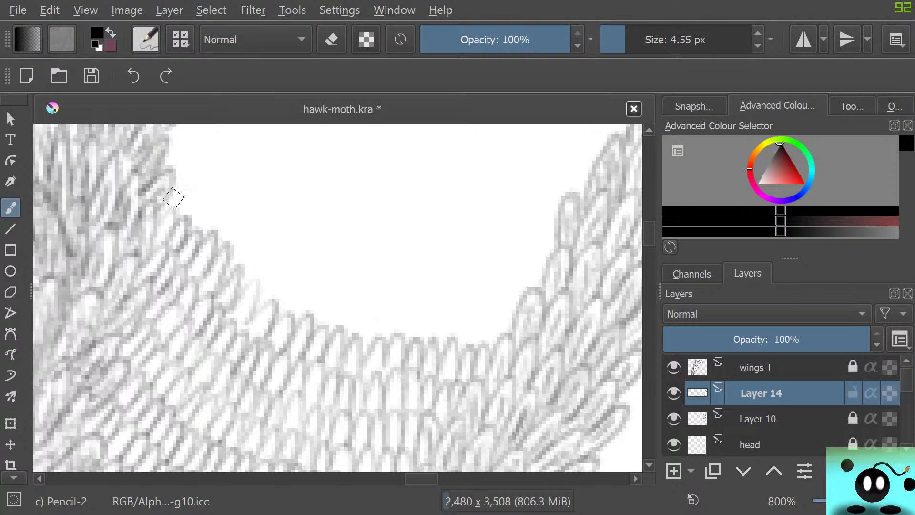
pyautogui.moveTo(173, 199)
pyautogui.mouseDown()
pyautogui.moveTo(192, 177)
pyautogui.moveTo(175, 220)
pyautogui.moveTo(195, 222)
pyautogui.moveTo(199, 242)
pyautogui.moveTo(209, 205)
pyautogui.moveTo(201, 242)
pyautogui.moveTo(232, 220)
pyautogui.moveTo(215, 265)
pyautogui.moveTo(220, 248)
pyautogui.moveTo(249, 297)
pyautogui.moveTo(242, 287)
pyautogui.moveTo(278, 248)
pyautogui.moveTo(256, 305)
pyautogui.moveTo(238, 308)
pyautogui.moveTo(269, 317)
pyautogui.moveTo(271, 300)
pyautogui.moveTo(297, 322)
pyautogui.moveTo(326, 317)
pyautogui.moveTo(326, 334)
pyautogui.moveTo(343, 331)
pyautogui.moveTo(355, 300)
pyautogui.moveTo(351, 334)
pyautogui.moveTo(378, 310)
pyautogui.moveTo(369, 343)
pyautogui.moveTo(396, 315)
pyautogui.moveTo(393, 340)
pyautogui.moveTo(415, 306)
pyautogui.moveTo(413, 339)
pyautogui.moveTo(425, 343)
pyautogui.moveTo(439, 309)
pyautogui.moveTo(442, 324)
pyautogui.moveTo(457, 326)
pyautogui.moveTo(446, 335)
pyautogui.moveTo(460, 344)
pyautogui.moveTo(469, 326)
pyautogui.moveTo(476, 344)
pyautogui.moveTo(494, 348)
pyautogui.moveTo(510, 334)
pyautogui.mouseUp()
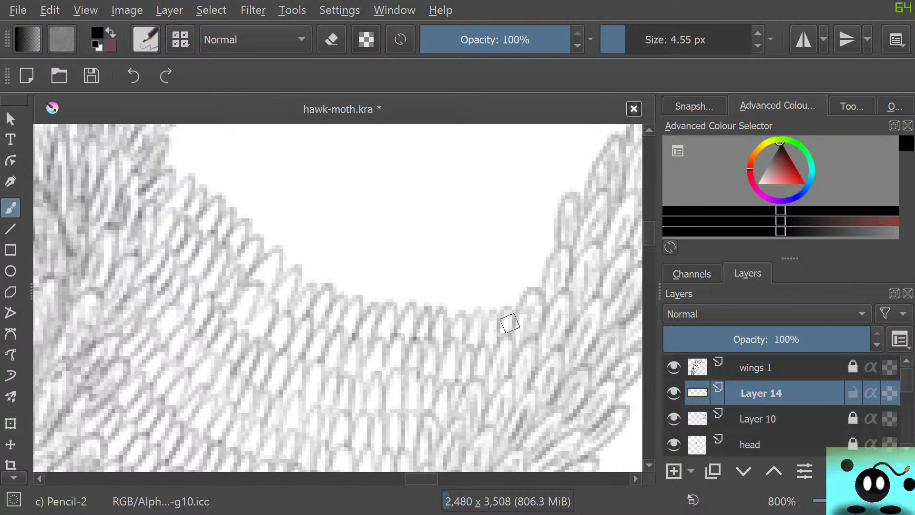
pyautogui.moveTo(159, 140)
pyautogui.mouseDown()
pyautogui.moveTo(160, 163)
pyautogui.moveTo(187, 137)
pyautogui.moveTo(173, 171)
pyautogui.moveTo(204, 149)
pyautogui.moveTo(185, 178)
pyautogui.moveTo(218, 154)
pyautogui.moveTo(201, 194)
pyautogui.moveTo(215, 211)
pyautogui.moveTo(232, 210)
pyautogui.moveTo(248, 177)
pyautogui.moveTo(236, 218)
pyautogui.moveTo(254, 228)
pyautogui.moveTo(257, 246)
pyautogui.moveTo(266, 211)
pyautogui.moveTo(260, 246)
pyautogui.moveTo(292, 228)
pyautogui.moveTo(281, 268)
pyautogui.moveTo(278, 252)
pyautogui.moveTo(281, 275)
pyautogui.moveTo(311, 240)
pyautogui.moveTo(297, 278)
pyautogui.moveTo(325, 246)
pyautogui.moveTo(299, 277)
pyautogui.moveTo(319, 284)
pyautogui.moveTo(342, 257)
pyautogui.moveTo(335, 290)
pyautogui.moveTo(355, 304)
pyautogui.moveTo(356, 279)
pyautogui.moveTo(358, 297)
pyautogui.moveTo(376, 265)
pyautogui.moveTo(366, 294)
pyautogui.moveTo(382, 269)
pyautogui.moveTo(377, 304)
pyautogui.moveTo(400, 284)
pyautogui.moveTo(391, 312)
pyautogui.moveTo(406, 316)
pyautogui.moveTo(408, 297)
pyautogui.moveTo(417, 311)
pyautogui.moveTo(437, 278)
pyautogui.moveTo(437, 297)
pyautogui.moveTo(496, 280)
pyautogui.moveTo(443, 308)
pyautogui.moveTo(450, 292)
pyautogui.moveTo(459, 310)
pyautogui.moveTo(467, 289)
pyautogui.moveTo(478, 309)
pyautogui.moveTo(491, 277)
pyautogui.moveTo(496, 305)
pyautogui.moveTo(508, 277)
pyautogui.moveTo(508, 300)
pyautogui.moveTo(519, 281)
pyautogui.moveTo(539, 283)
pyautogui.mouseUp()
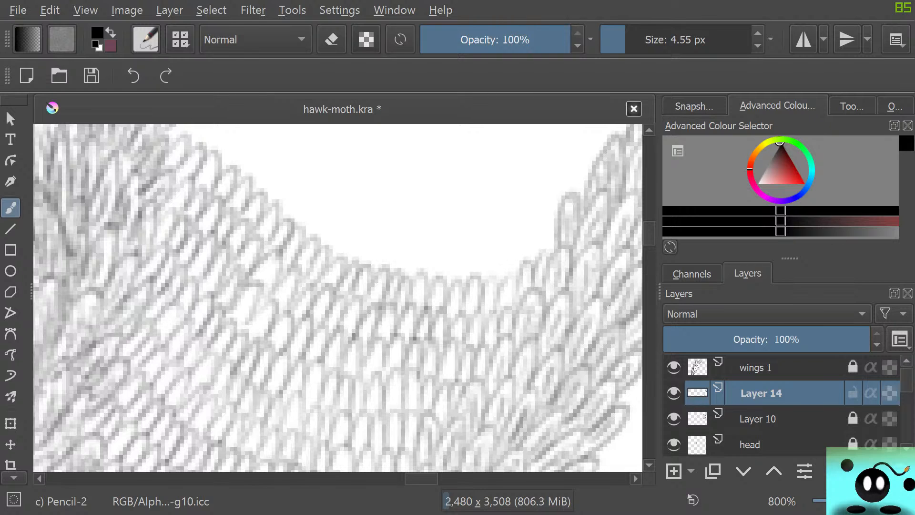
# Fill the next stretch of the gap with four more curved scale rows, overlapping the ragged edges of both vein bands.
pyautogui.moveTo(649, 233); pyautogui.dragTo(649, 230)
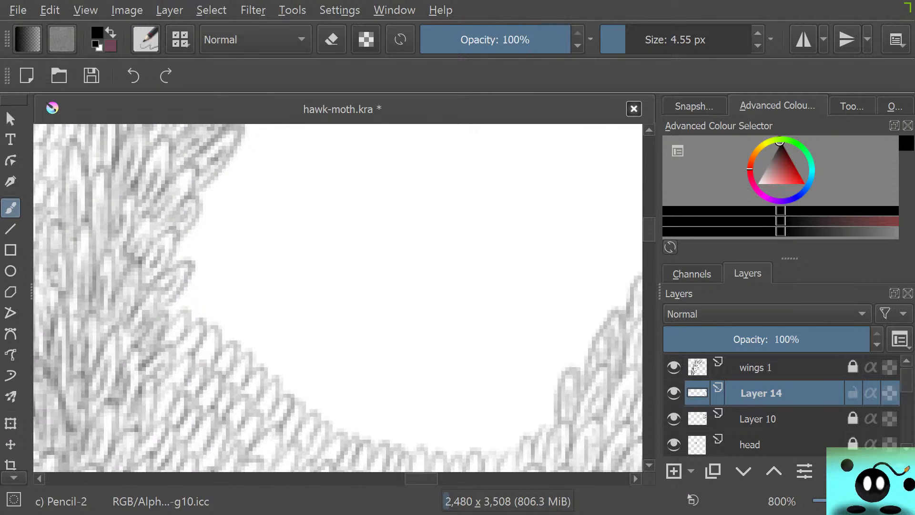
pyautogui.moveTo(196, 278)
pyautogui.mouseDown()
pyautogui.moveTo(220, 286)
pyautogui.moveTo(197, 315)
pyautogui.moveTo(215, 330)
pyautogui.moveTo(229, 317)
pyautogui.moveTo(223, 337)
pyautogui.moveTo(242, 358)
pyautogui.moveTo(274, 331)
pyautogui.moveTo(255, 377)
pyautogui.moveTo(262, 370)
pyautogui.moveTo(272, 383)
pyautogui.moveTo(305, 366)
pyautogui.moveTo(314, 396)
pyautogui.moveTo(295, 395)
pyautogui.moveTo(321, 387)
pyautogui.moveTo(314, 425)
pyautogui.moveTo(319, 418)
pyautogui.moveTo(333, 431)
pyautogui.moveTo(360, 409)
pyautogui.moveTo(351, 438)
pyautogui.moveTo(365, 419)
pyautogui.moveTo(364, 445)
pyautogui.moveTo(386, 460)
pyautogui.moveTo(383, 445)
pyautogui.moveTo(414, 428)
pyautogui.moveTo(407, 451)
pyautogui.moveTo(428, 459)
pyautogui.moveTo(447, 450)
pyautogui.moveTo(457, 428)
pyautogui.moveTo(466, 449)
pyautogui.moveTo(483, 417)
pyautogui.moveTo(483, 447)
pyautogui.moveTo(502, 436)
pyautogui.moveTo(500, 452)
pyautogui.moveTo(511, 458)
pyautogui.moveTo(524, 405)
pyautogui.moveTo(531, 428)
pyautogui.moveTo(559, 383)
pyautogui.mouseUp()
pyautogui.moveTo(182, 247)
pyautogui.mouseDown()
pyautogui.moveTo(200, 218)
pyautogui.moveTo(213, 286)
pyautogui.moveTo(281, 313)
pyautogui.moveTo(282, 343)
pyautogui.moveTo(307, 343)
pyautogui.moveTo(337, 394)
pyautogui.moveTo(407, 382)
pyautogui.moveTo(411, 417)
pyautogui.moveTo(453, 388)
pyautogui.moveTo(491, 381)
pyautogui.moveTo(500, 417)
pyautogui.moveTo(514, 388)
pyautogui.moveTo(531, 395)
pyautogui.moveTo(569, 346)
pyautogui.moveTo(574, 370)
pyautogui.moveTo(590, 351)
pyautogui.mouseUp()
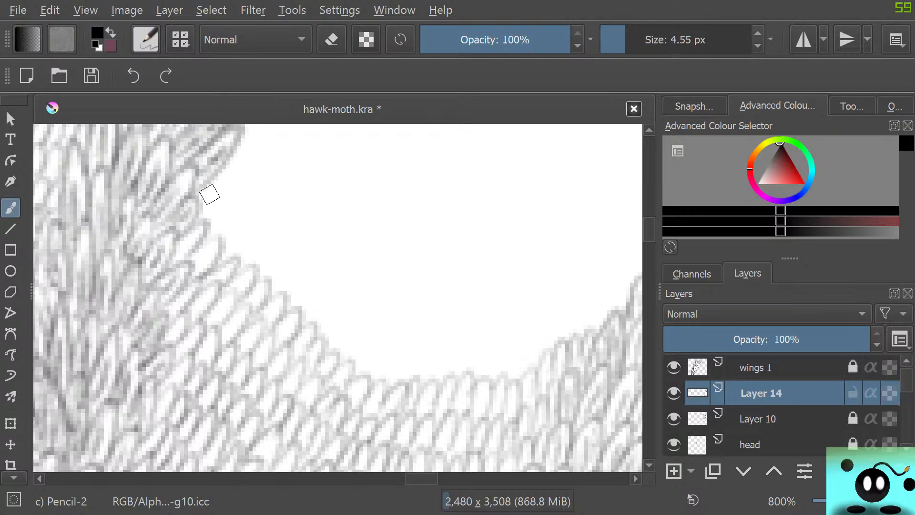
pyautogui.moveTo(200, 192)
pyautogui.mouseDown()
pyautogui.moveTo(199, 204)
pyautogui.moveTo(235, 207)
pyautogui.moveTo(239, 250)
pyautogui.moveTo(272, 239)
pyautogui.moveTo(262, 274)
pyautogui.moveTo(269, 292)
pyautogui.moveTo(321, 329)
pyautogui.moveTo(331, 356)
pyautogui.moveTo(374, 353)
pyautogui.moveTo(378, 380)
pyautogui.moveTo(401, 393)
pyautogui.moveTo(421, 366)
pyautogui.moveTo(429, 380)
pyautogui.moveTo(468, 364)
pyautogui.moveTo(490, 380)
pyautogui.moveTo(517, 372)
pyautogui.mouseUp()
pyautogui.moveTo(418, 478)
pyautogui.mouseDown()
pyautogui.moveTo(429, 479)
pyautogui.moveTo(421, 479)
pyautogui.mouseUp()
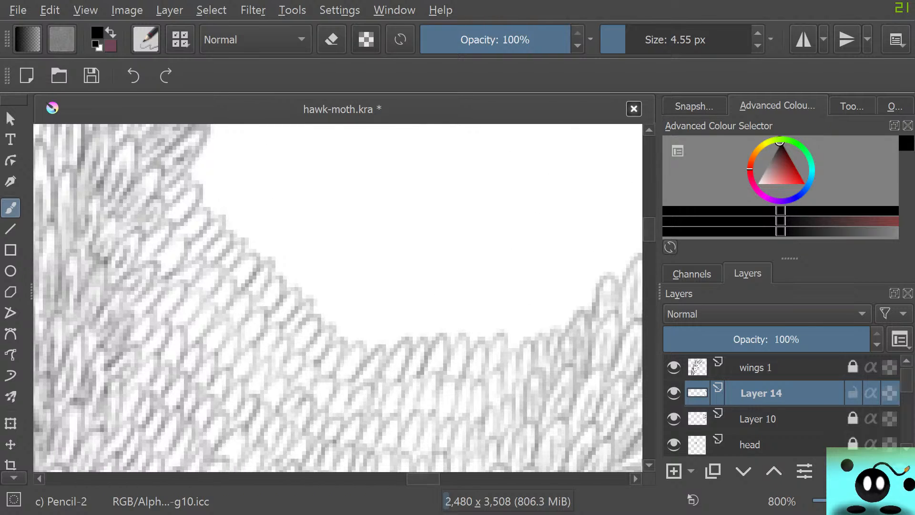
pyautogui.moveTo(210, 140)
pyautogui.mouseDown()
pyautogui.moveTo(194, 184)
pyautogui.moveTo(213, 212)
pyautogui.moveTo(246, 206)
pyautogui.moveTo(237, 239)
pyautogui.moveTo(300, 233)
pyautogui.moveTo(288, 299)
pyautogui.moveTo(310, 299)
pyautogui.moveTo(331, 315)
pyautogui.moveTo(368, 302)
pyautogui.moveTo(390, 308)
pyautogui.mouseUp()
pyautogui.moveTo(413, 310)
pyautogui.mouseDown()
pyautogui.moveTo(434, 305)
pyautogui.moveTo(426, 332)
pyautogui.moveTo(451, 312)
pyautogui.moveTo(450, 336)
pyautogui.moveTo(483, 320)
pyautogui.moveTo(473, 334)
pyautogui.moveTo(516, 340)
pyautogui.moveTo(547, 324)
pyautogui.moveTo(538, 332)
pyautogui.moveTo(570, 294)
pyautogui.moveTo(562, 318)
pyautogui.moveTo(578, 310)
pyautogui.moveTo(599, 291)
pyautogui.mouseUp()
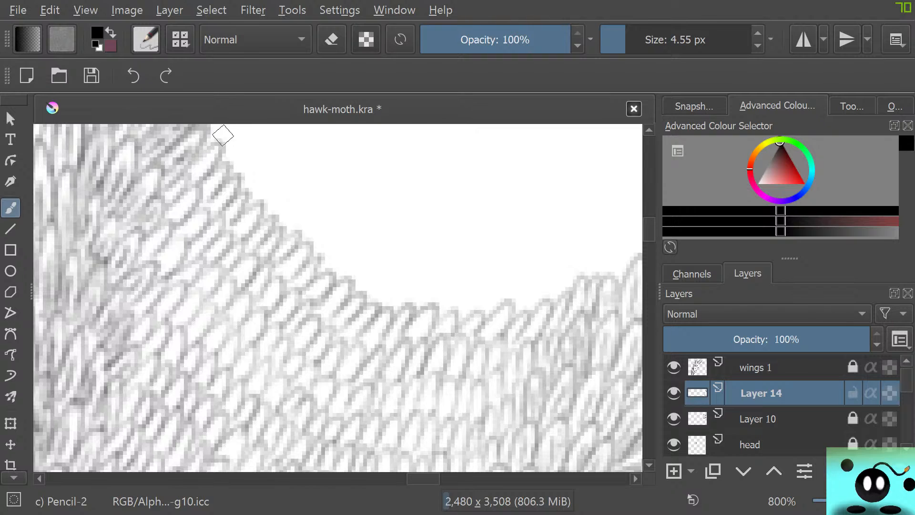
# Add one slanted row of scales down the steep side of the fill and on across the bottom of the blank gap.
pyautogui.scroll(5, 546, 268)
pyautogui.scroll(-4, 337, 298)
pyautogui.scroll(3, 337, 297)
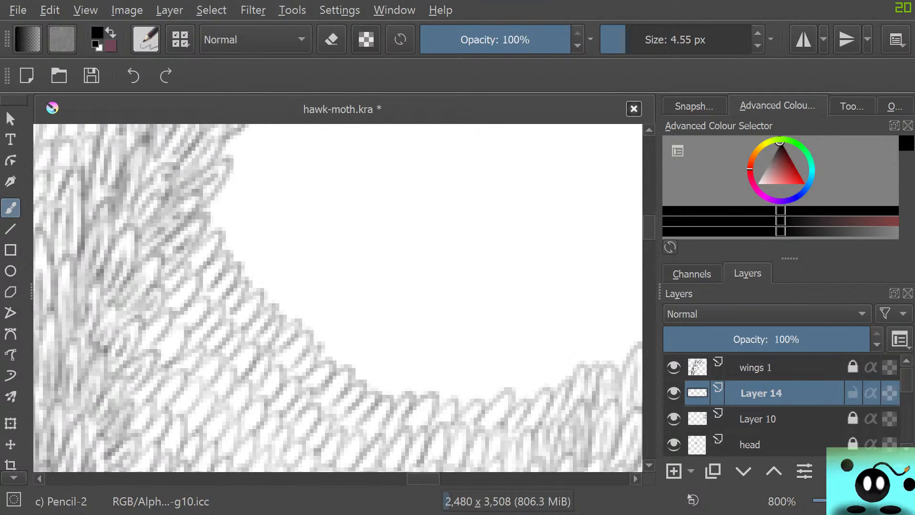
pyautogui.moveTo(208, 292)
pyautogui.mouseDown()
pyautogui.moveTo(213, 328)
pyautogui.moveTo(245, 303)
pyautogui.moveTo(235, 318)
pyautogui.mouseUp()
pyautogui.moveTo(232, 282); pyautogui.dragTo(208, 303)
pyautogui.moveTo(245, 343)
pyautogui.mouseDown()
pyautogui.moveTo(248, 374)
pyautogui.moveTo(283, 355)
pyautogui.moveTo(267, 378)
pyautogui.moveTo(257, 345)
pyautogui.moveTo(237, 373)
pyautogui.moveTo(241, 386)
pyautogui.moveTo(283, 392)
pyautogui.moveTo(271, 382)
pyautogui.moveTo(276, 407)
pyautogui.moveTo(309, 386)
pyautogui.moveTo(296, 413)
pyautogui.moveTo(313, 420)
pyautogui.moveTo(320, 410)
pyautogui.moveTo(318, 438)
pyautogui.moveTo(361, 404)
pyautogui.moveTo(334, 442)
pyautogui.moveTo(357, 457)
pyautogui.mouseUp()
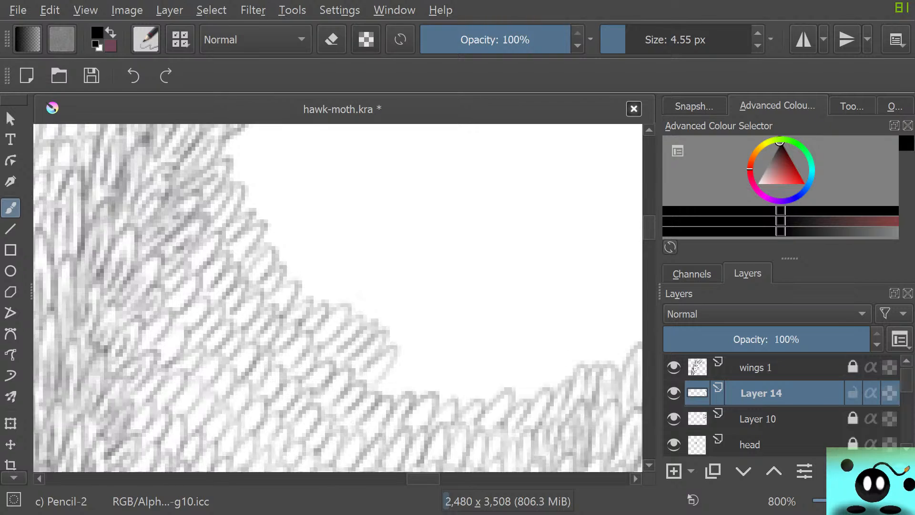
pyautogui.scroll(-3, 649, 231)
pyautogui.moveTo(384, 371)
pyautogui.mouseDown()
pyautogui.moveTo(368, 392)
pyautogui.moveTo(387, 374)
pyautogui.moveTo(384, 400)
pyautogui.moveTo(413, 369)
pyautogui.moveTo(407, 396)
pyautogui.moveTo(442, 370)
pyautogui.moveTo(426, 398)
pyautogui.moveTo(456, 386)
pyautogui.moveTo(462, 403)
pyautogui.moveTo(489, 365)
pyautogui.moveTo(486, 402)
pyautogui.moveTo(510, 365)
pyautogui.moveTo(502, 398)
pyautogui.moveTo(533, 357)
pyautogui.moveTo(528, 393)
pyautogui.moveTo(559, 354)
pyautogui.moveTo(546, 389)
pyautogui.moveTo(578, 350)
pyautogui.moveTo(553, 380)
pyautogui.mouseUp()
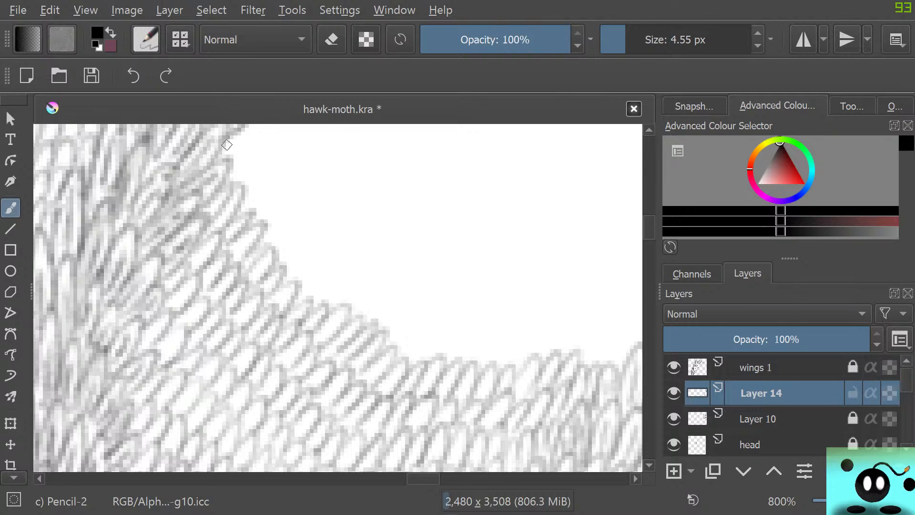
# Draw the next slanted scale rows along the steep side of the fill and close them across to the opposite vein band.
pyautogui.moveTo(233, 136)
pyautogui.mouseDown()
pyautogui.moveTo(233, 189)
pyautogui.moveTo(270, 164)
pyautogui.moveTo(243, 195)
pyautogui.moveTo(252, 216)
pyautogui.moveTo(286, 189)
pyautogui.moveTo(261, 227)
pyautogui.moveTo(279, 237)
pyautogui.moveTo(299, 219)
pyautogui.moveTo(276, 250)
pyautogui.moveTo(307, 254)
pyautogui.moveTo(291, 268)
pyautogui.moveTo(294, 290)
pyautogui.moveTo(322, 266)
pyautogui.moveTo(310, 297)
pyautogui.moveTo(346, 274)
pyautogui.moveTo(330, 296)
pyautogui.moveTo(376, 311)
pyautogui.moveTo(364, 315)
pyautogui.moveTo(375, 336)
pyautogui.moveTo(409, 308)
pyautogui.moveTo(392, 341)
pyautogui.moveTo(419, 345)
pyautogui.moveTo(418, 371)
pyautogui.mouseUp()
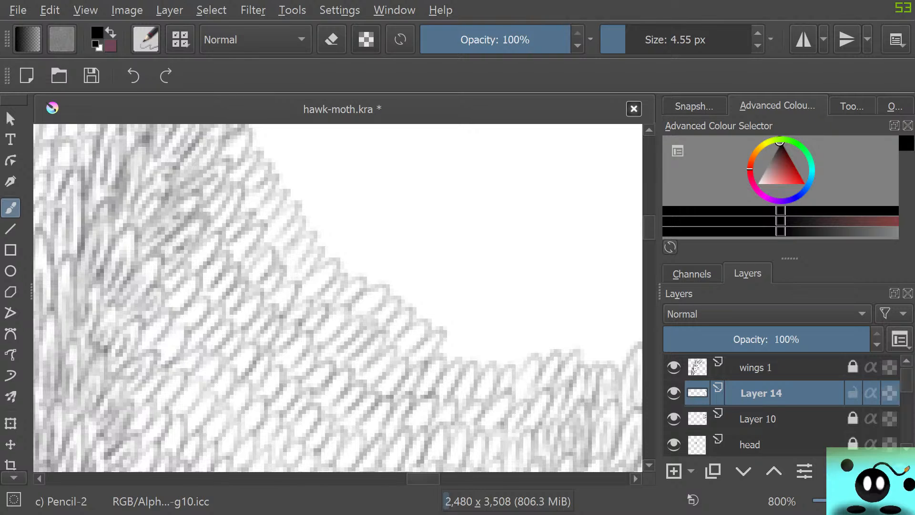
pyautogui.moveTo(415, 478); pyautogui.dragTo(424, 479)
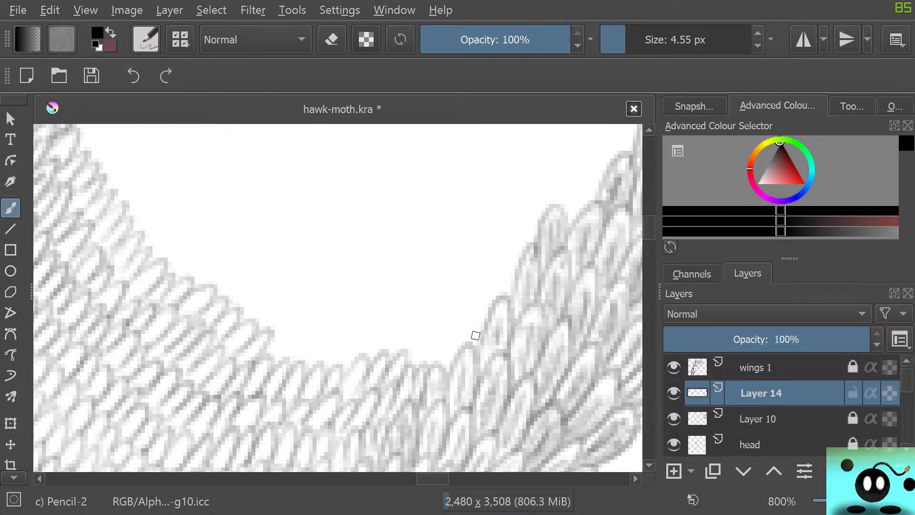
pyautogui.moveTo(454, 352)
pyautogui.mouseDown()
pyautogui.moveTo(438, 365)
pyautogui.moveTo(430, 353)
pyautogui.moveTo(402, 365)
pyautogui.moveTo(418, 324)
pyautogui.moveTo(355, 360)
pyautogui.moveTo(371, 317)
pyautogui.moveTo(328, 364)
pyautogui.moveTo(336, 365)
pyautogui.moveTo(330, 344)
pyautogui.moveTo(316, 361)
pyautogui.moveTo(289, 364)
pyautogui.moveTo(238, 317)
pyautogui.moveTo(257, 288)
pyautogui.moveTo(276, 350)
pyautogui.mouseUp()
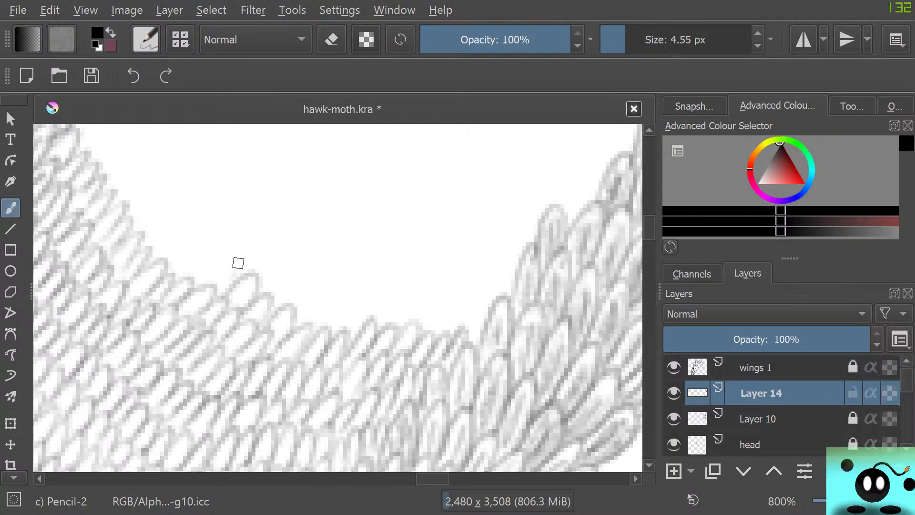
pyautogui.moveTo(239, 262)
pyautogui.mouseDown()
pyautogui.moveTo(201, 287)
pyautogui.moveTo(197, 260)
pyautogui.moveTo(162, 274)
pyautogui.moveTo(188, 226)
pyautogui.moveTo(152, 257)
pyautogui.moveTo(152, 224)
pyautogui.moveTo(128, 220)
pyautogui.moveTo(148, 175)
pyautogui.moveTo(121, 194)
pyautogui.moveTo(106, 181)
pyautogui.moveTo(116, 159)
pyautogui.moveTo(86, 153)
pyautogui.mouseUp()
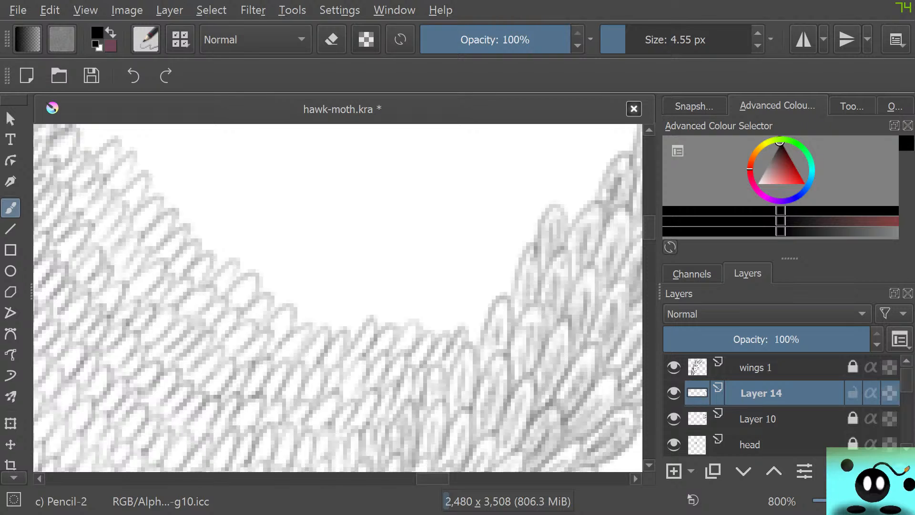
# Examine the scale rows in the gap close up and against the whole wing drawing.
pyautogui.scroll(-10, 387, 403)
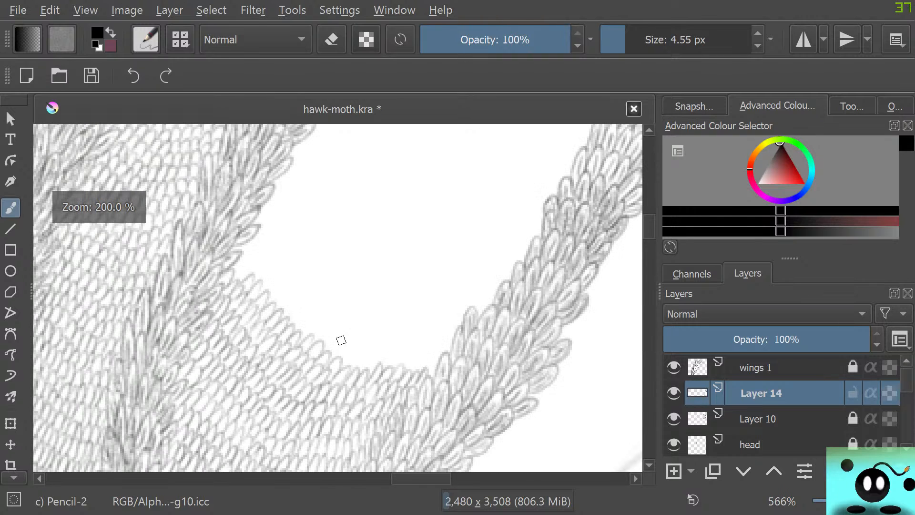
pyautogui.scroll(5, 403, 398)
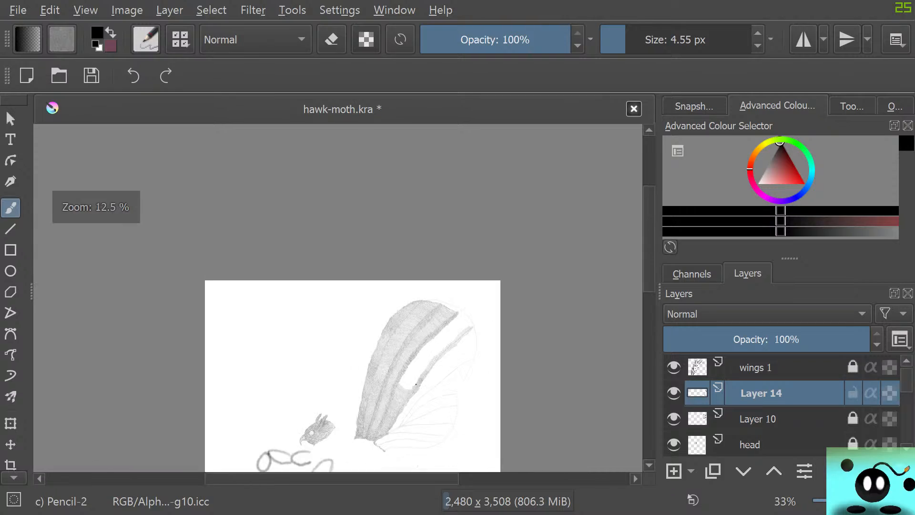
pyautogui.scroll(-1, 346, 435)
pyautogui.scroll(-4, 346, 435)
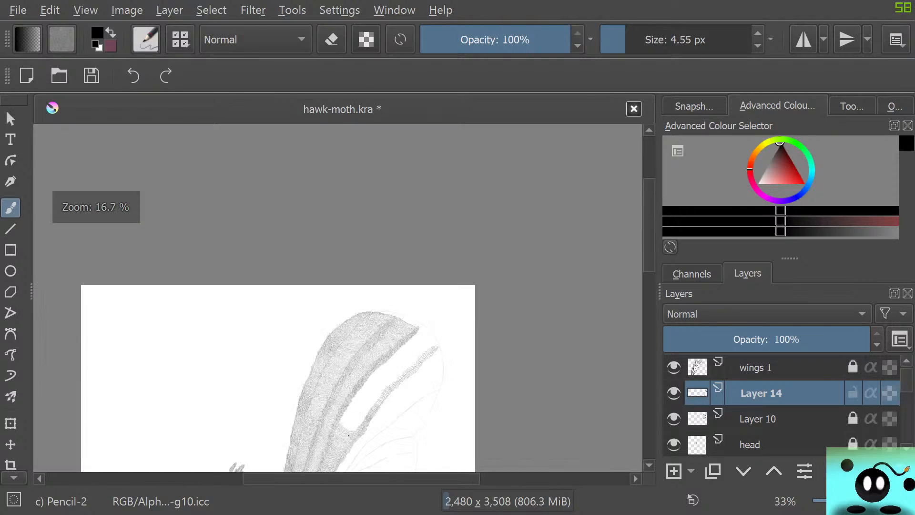
pyautogui.scroll(4, 404, 398)
pyautogui.scroll(-3, 405, 398)
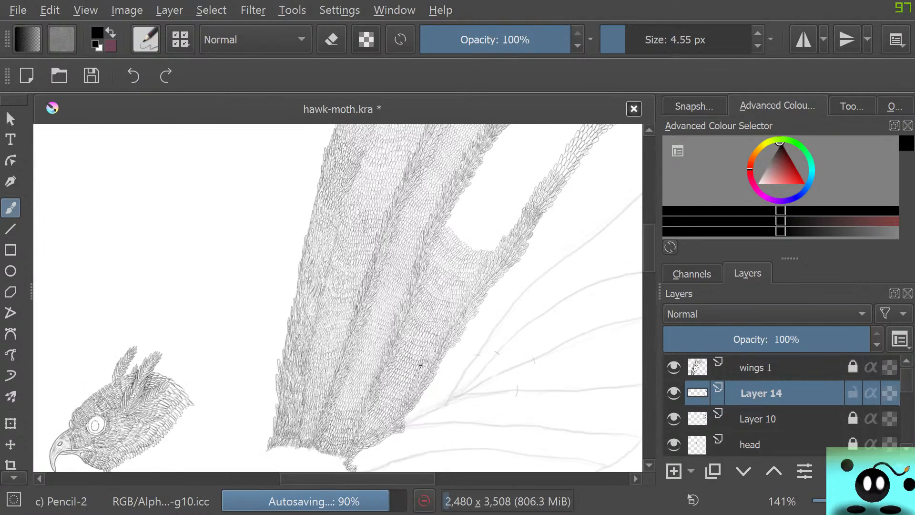
pyautogui.scroll(3, 435, 378)
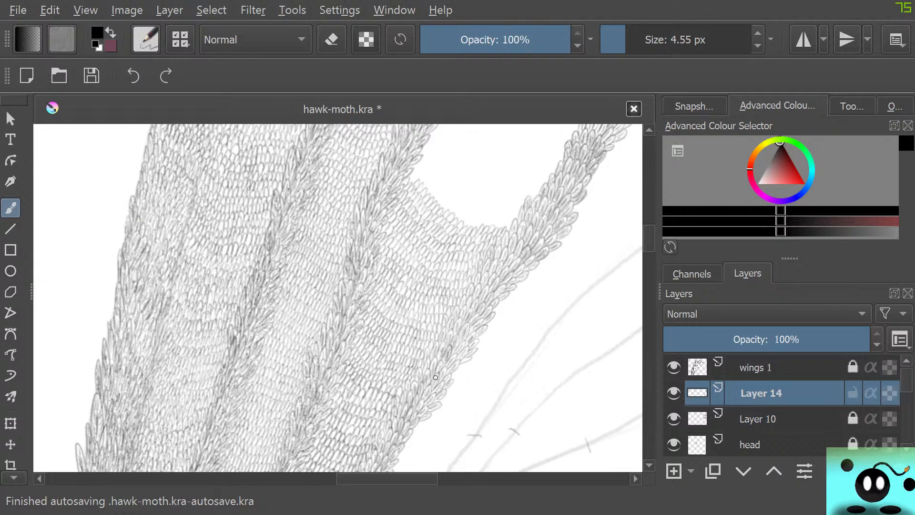
pyautogui.scroll(-1, 436, 377)
pyautogui.scroll(-3, 419, 414)
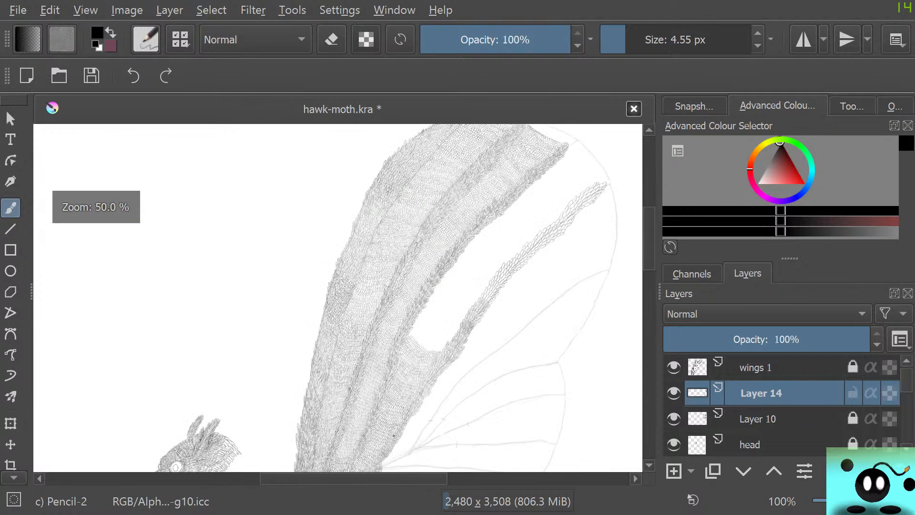
pyautogui.scroll(5, 381, 358)
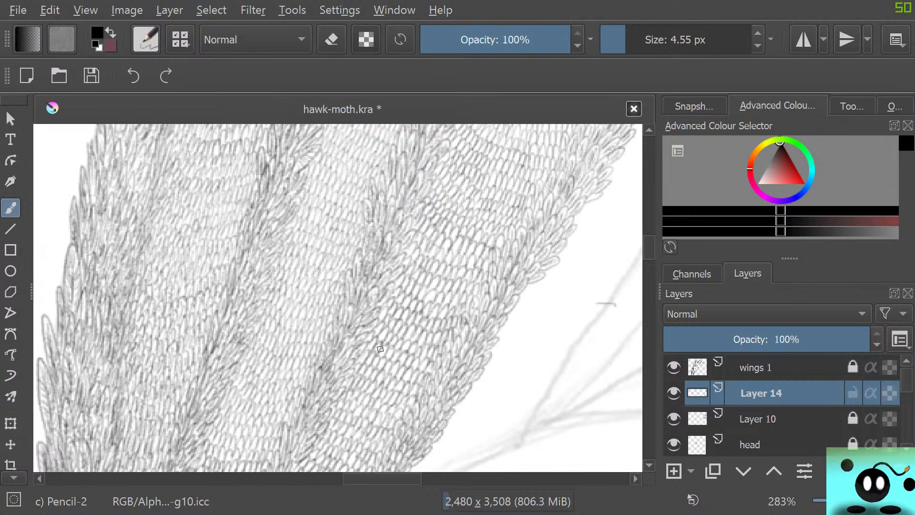
pyautogui.scroll(-3, 380, 349)
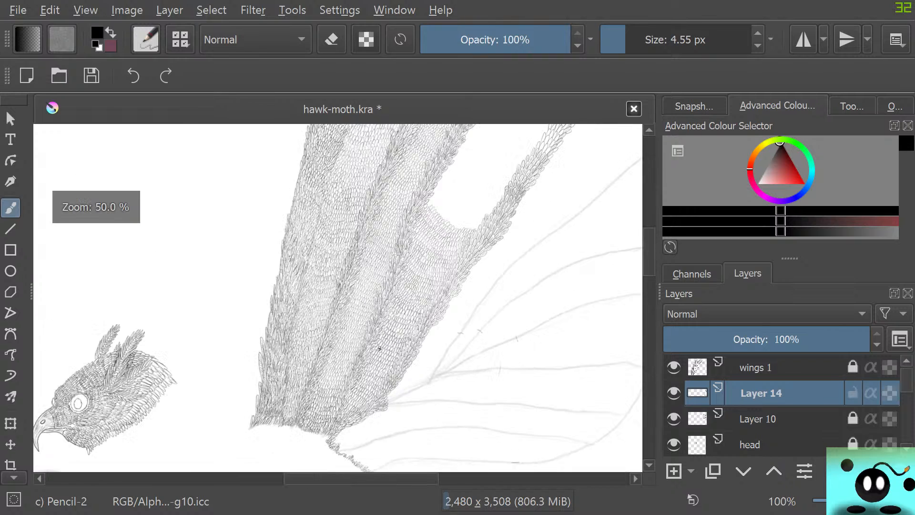
pyautogui.scroll(2, 380, 349)
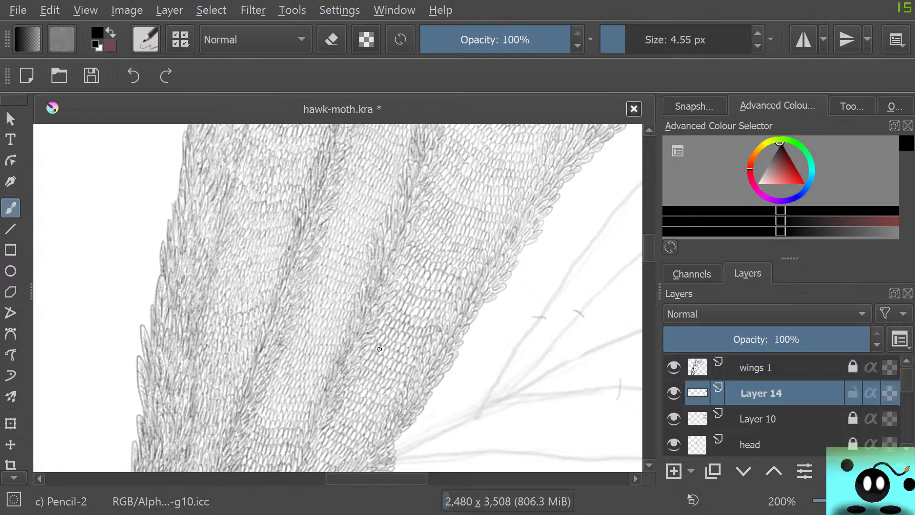
# Switch to the soft eraser brush and set its size to 32.31 px for work around the partly filled gap.
pyautogui.press('e')
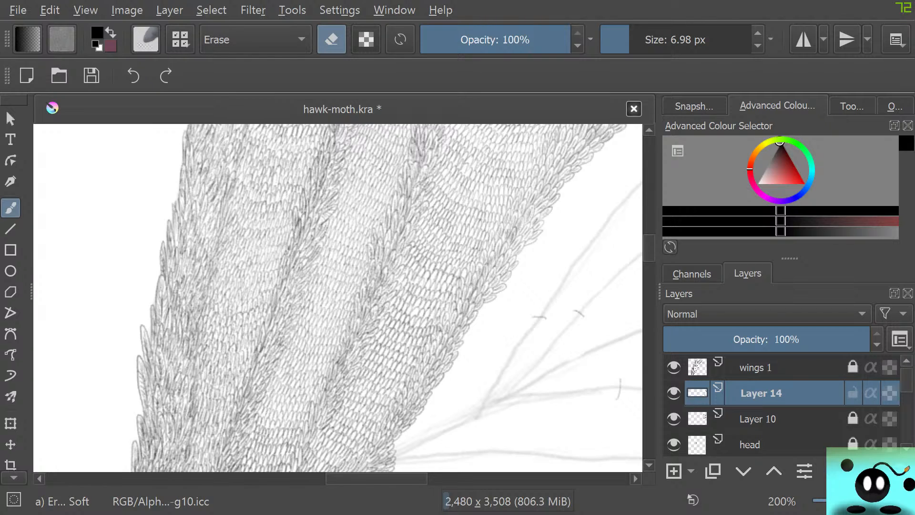
pyautogui.click(648, 40)
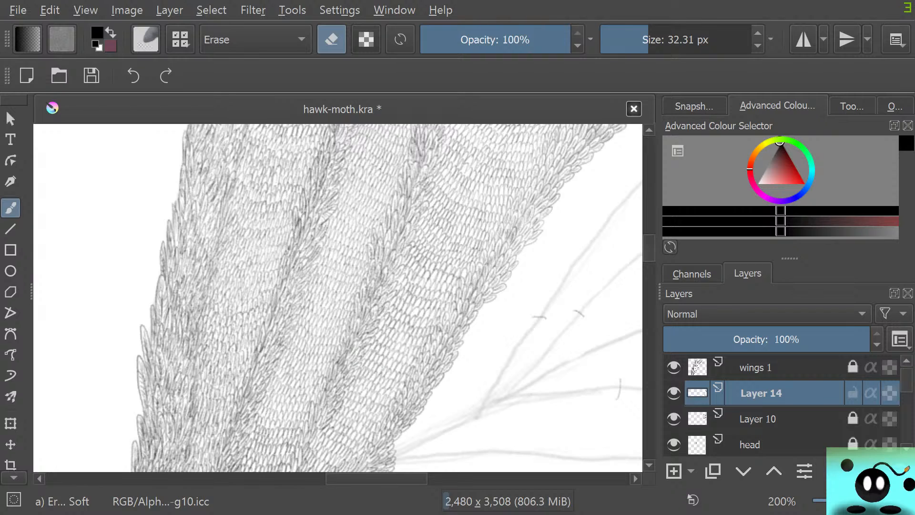
pyautogui.scroll(5, 365, 357)
pyautogui.scroll(6, 366, 357)
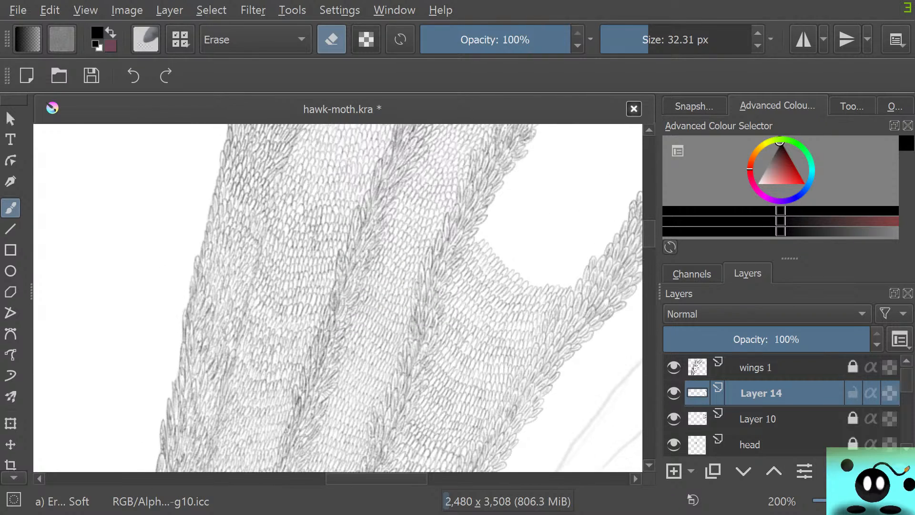
pyautogui.scroll(2, 411, 298)
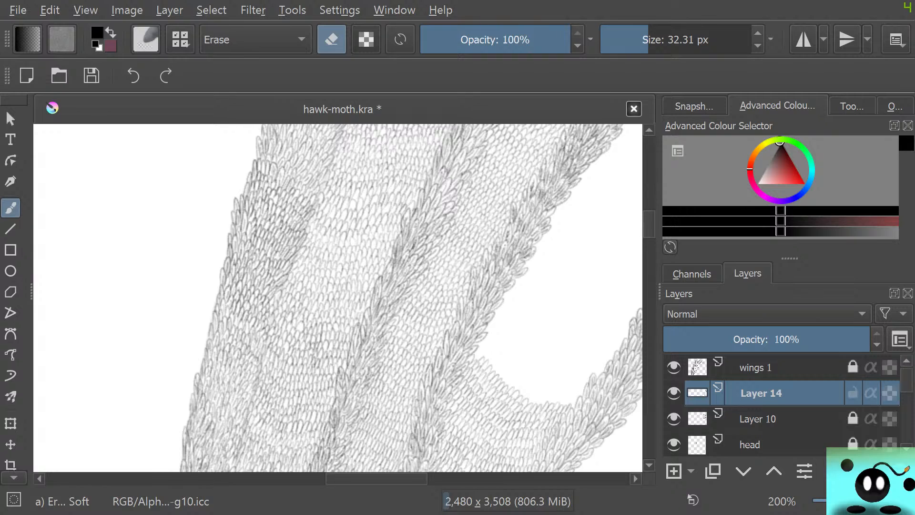
pyautogui.hscroll(8, 338, 304)
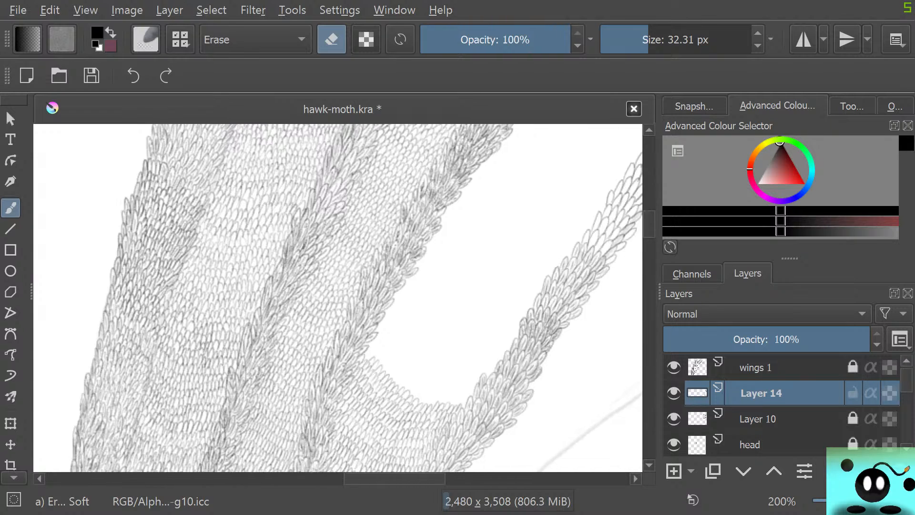
pyautogui.hscroll(-2, 338, 297)
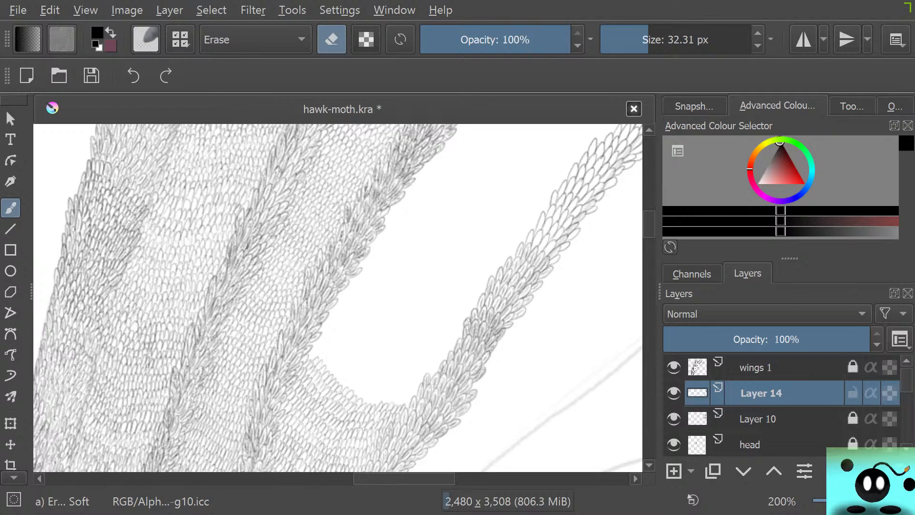
# Draw one more row of pencil scales across the bottom of the blank gap with the 4.55 px Pencil-2 brush.
pyautogui.press('/')
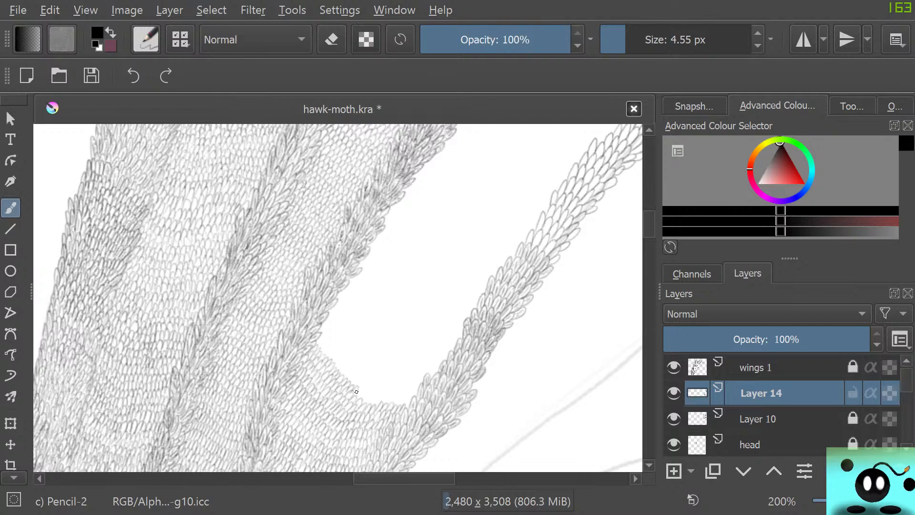
pyautogui.moveTo(362, 401)
pyautogui.mouseDown()
pyautogui.moveTo(393, 394)
pyautogui.moveTo(406, 407)
pyautogui.mouseUp()
# Lock Layer 14, unlock the wings 1 layer and make wings 1 the active layer.
pyautogui.click(853, 394)
pyautogui.click(853, 367)
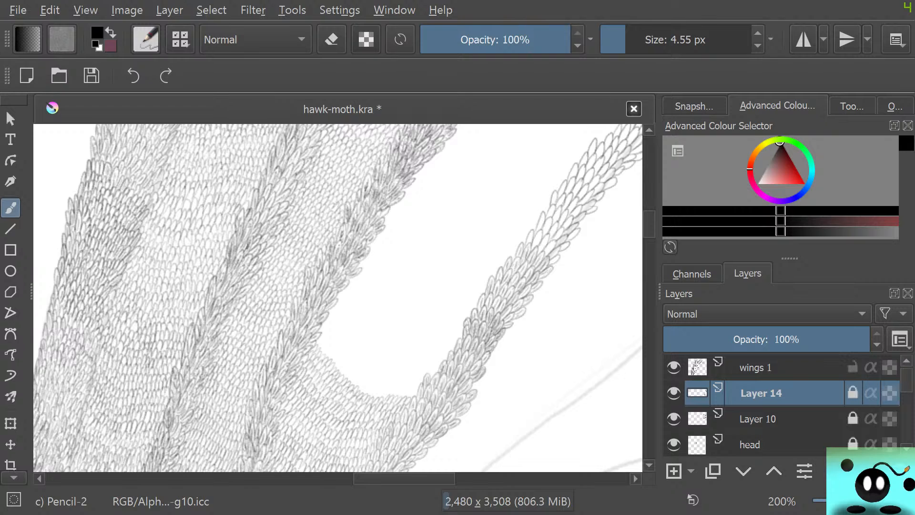
pyautogui.click(763, 368)
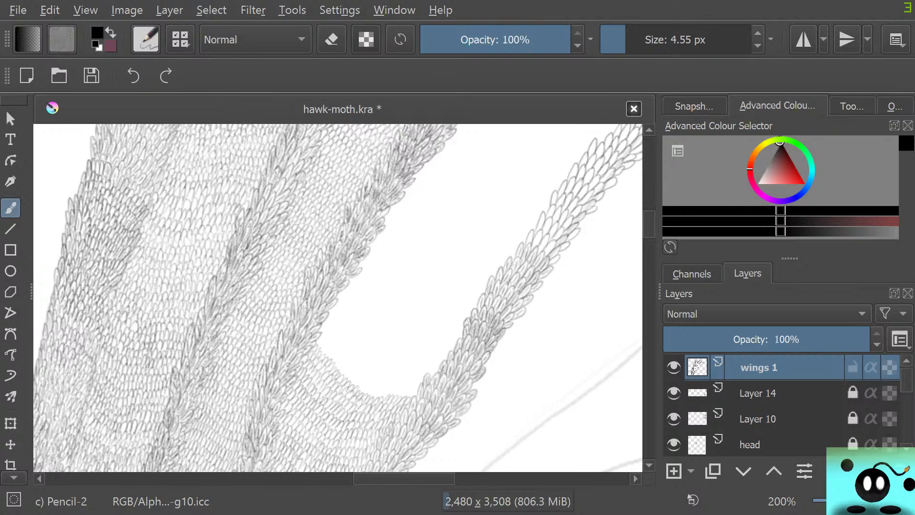
# Examine the unfilled gap and the thin vein band beside it, both close up and against the whole wing.
pyautogui.scroll(-5, 348, 412)
pyautogui.scroll(2, 277, 290)
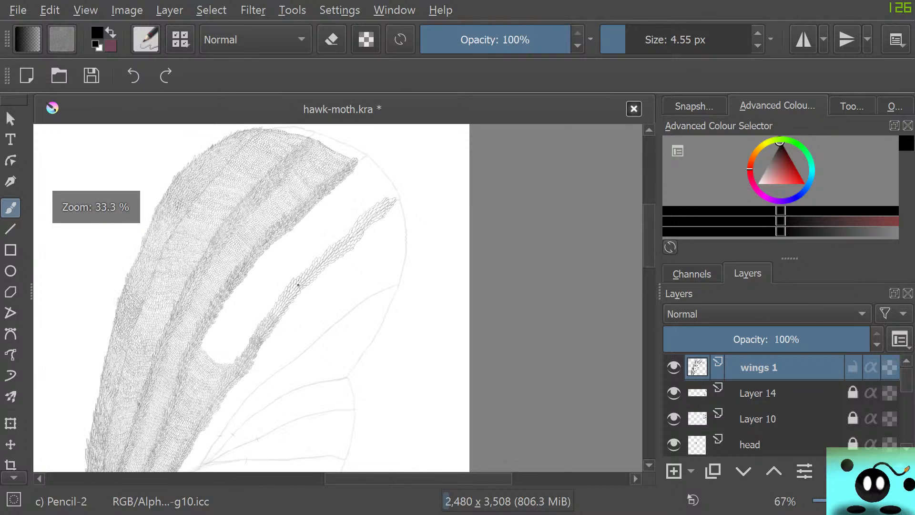
pyautogui.scroll(-2, 277, 290)
pyautogui.scroll(1, 188, 291)
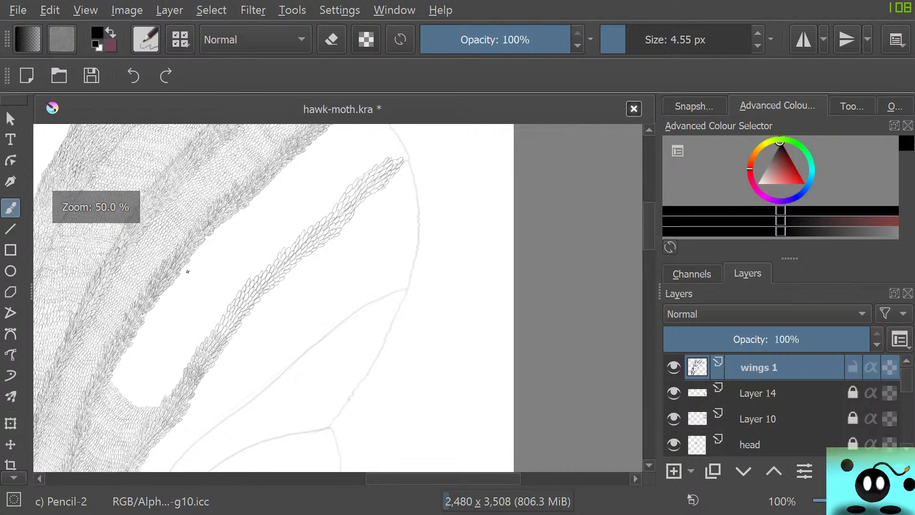
pyautogui.scroll(2, 186, 263)
pyautogui.scroll(-2, 186, 262)
pyautogui.scroll(1, 177, 238)
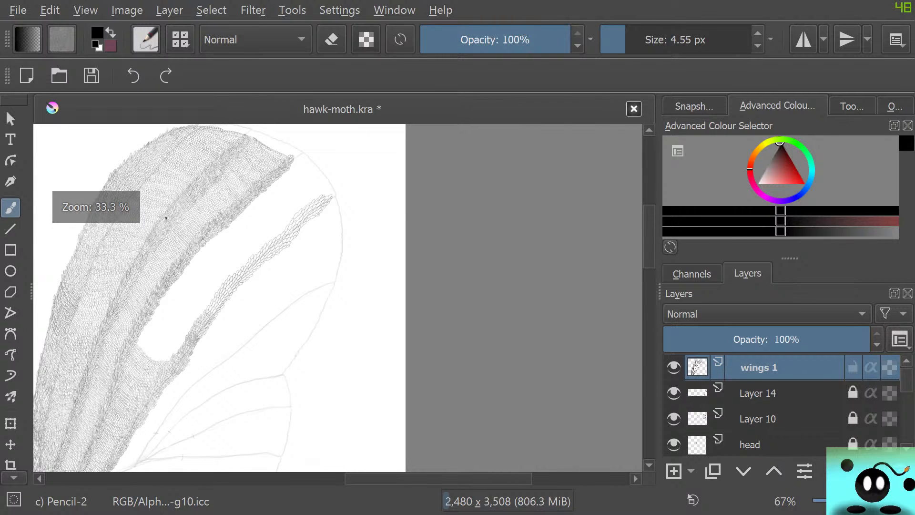
pyautogui.scroll(1, 165, 219)
pyautogui.scroll(-1, 165, 218)
pyautogui.scroll(1, 176, 239)
pyautogui.scroll(1, 199, 308)
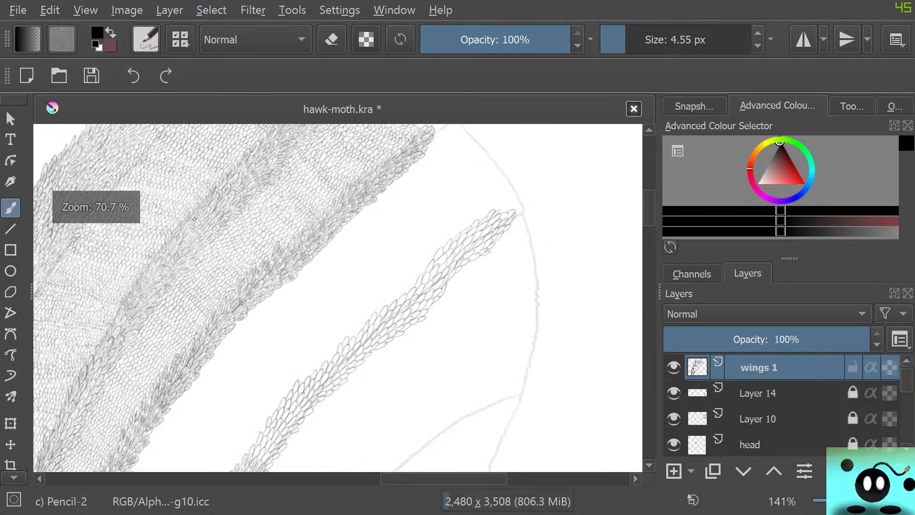
pyautogui.scroll(-1, 199, 307)
pyautogui.scroll(1, 238, 295)
pyautogui.scroll(1, 300, 271)
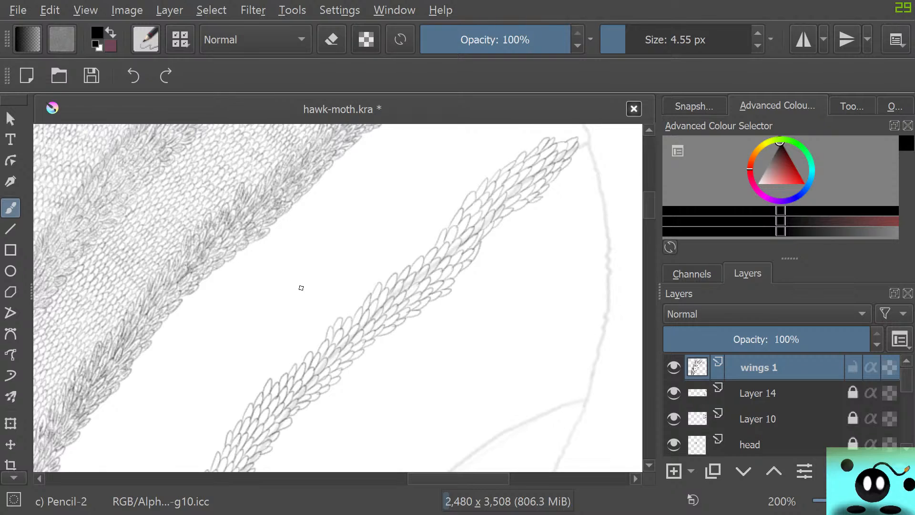
pyautogui.scroll(-2, 301, 287)
pyautogui.scroll(2, 301, 287)
# Add pencil scales along the lower and upper edges of the thin vein band to thicken its middle stretch.
pyautogui.moveTo(499, 226)
pyautogui.mouseDown()
pyautogui.moveTo(455, 278)
pyautogui.moveTo(467, 279)
pyautogui.moveTo(443, 294)
pyautogui.mouseUp()
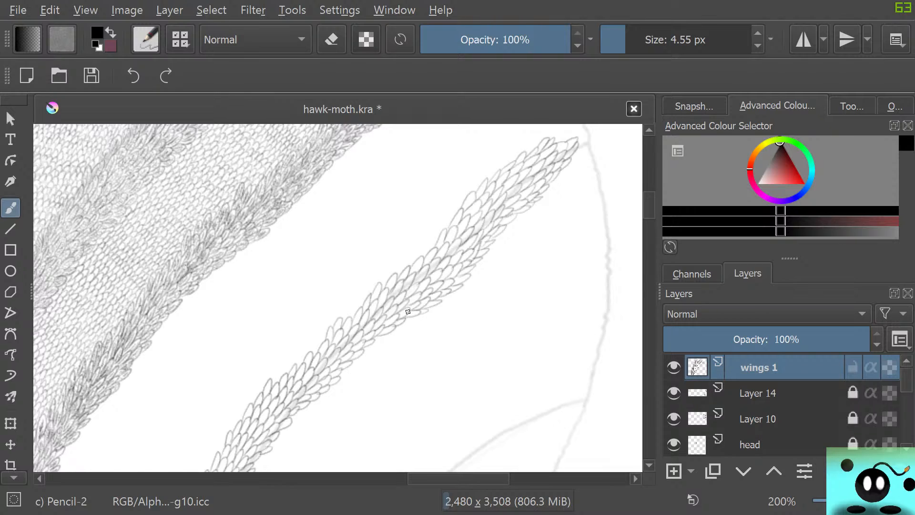
pyautogui.moveTo(393, 274)
pyautogui.mouseDown()
pyautogui.moveTo(429, 239)
pyautogui.moveTo(421, 257)
pyautogui.moveTo(441, 233)
pyautogui.mouseUp()
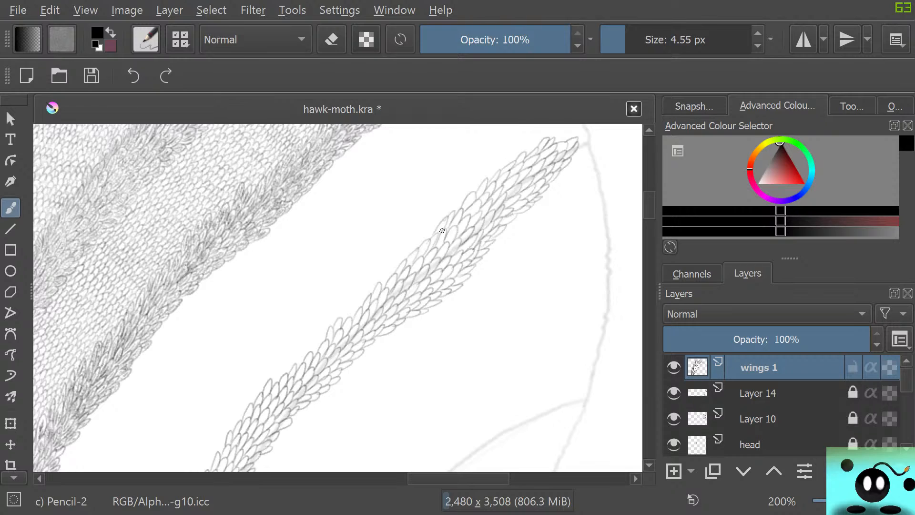
# Erase the rough scales on the thin band's lower edge with the 50 px Eraser Circle and tidy that edge with Pencil-2.
pyautogui.press('e')
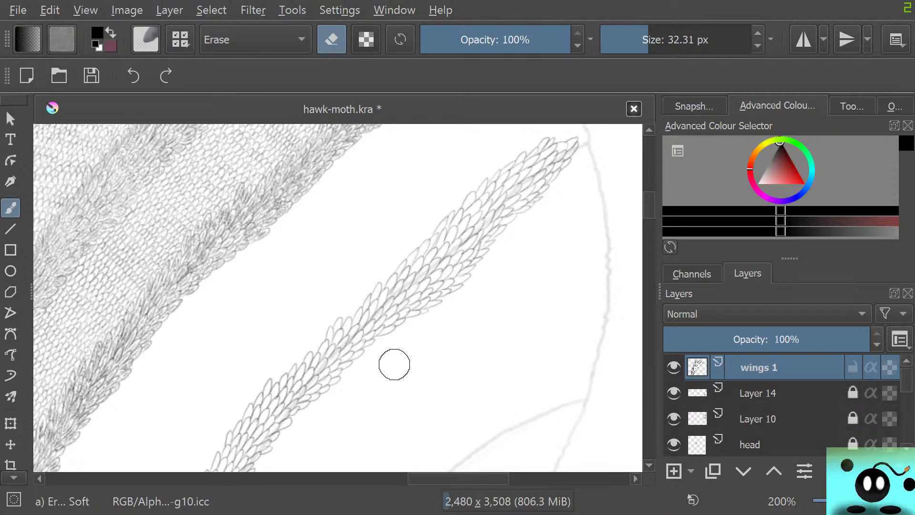
pyautogui.moveTo(428, 333)
pyautogui.mouseDown()
pyautogui.moveTo(435, 307)
pyautogui.moveTo(443, 310)
pyautogui.moveTo(437, 298)
pyautogui.moveTo(431, 310)
pyautogui.moveTo(450, 293)
pyautogui.moveTo(421, 320)
pyautogui.mouseUp()
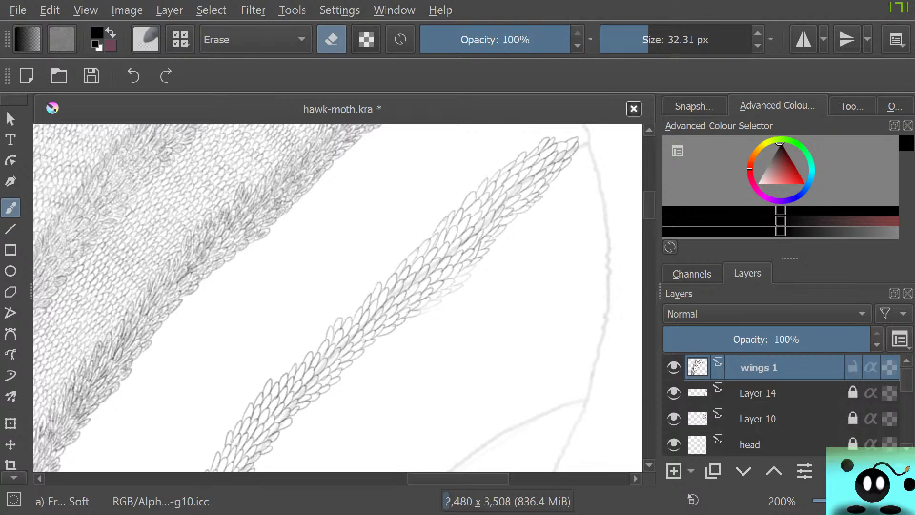
pyautogui.press('F5')
pyautogui.click(35, 192)
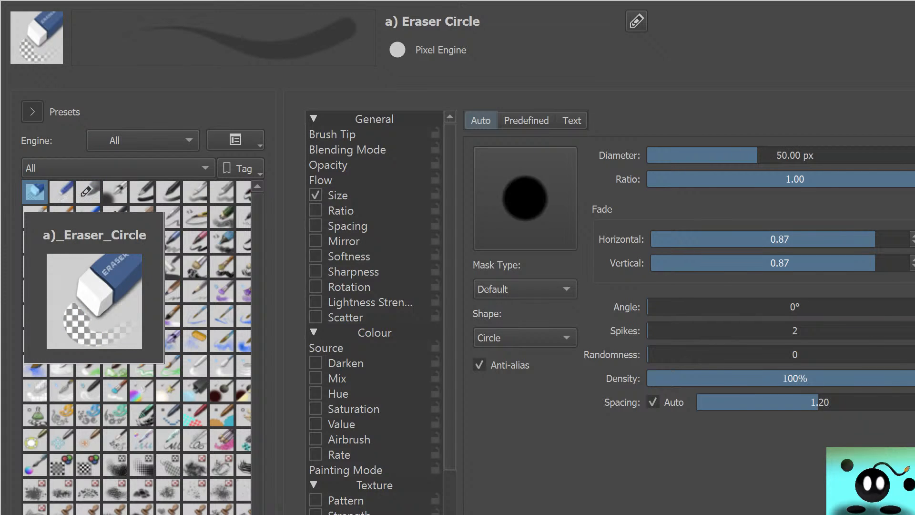
pyautogui.press('F5')
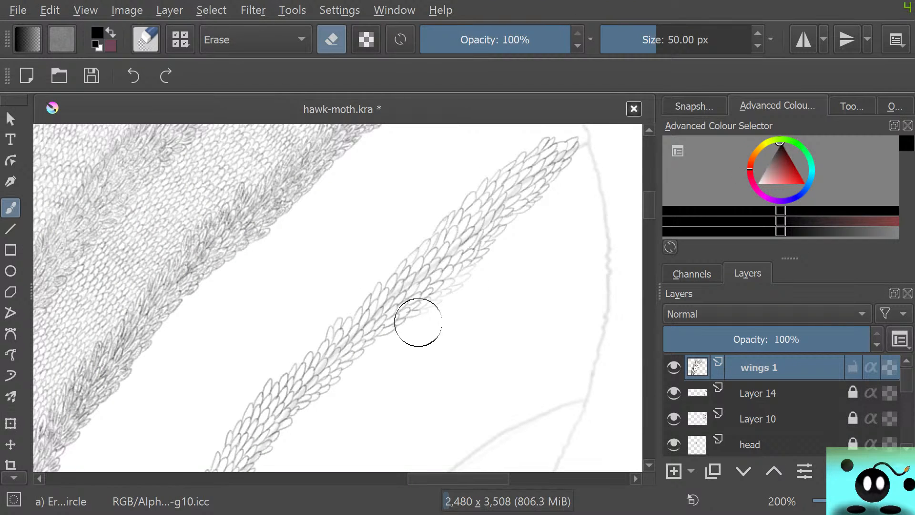
pyautogui.moveTo(431, 310); pyautogui.dragTo(446, 297)
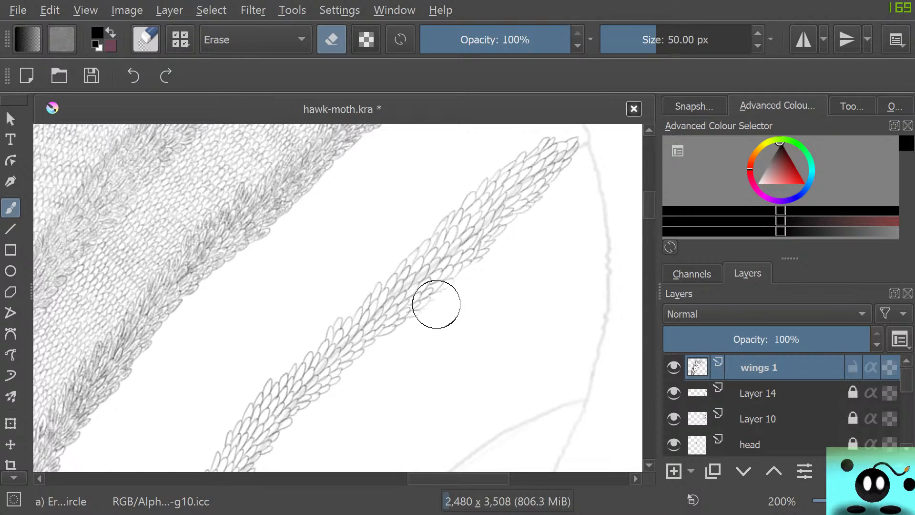
pyautogui.moveTo(454, 283)
pyautogui.mouseDown()
pyautogui.moveTo(430, 313)
pyautogui.moveTo(484, 264)
pyautogui.moveTo(431, 305)
pyautogui.mouseUp()
pyautogui.press('/')
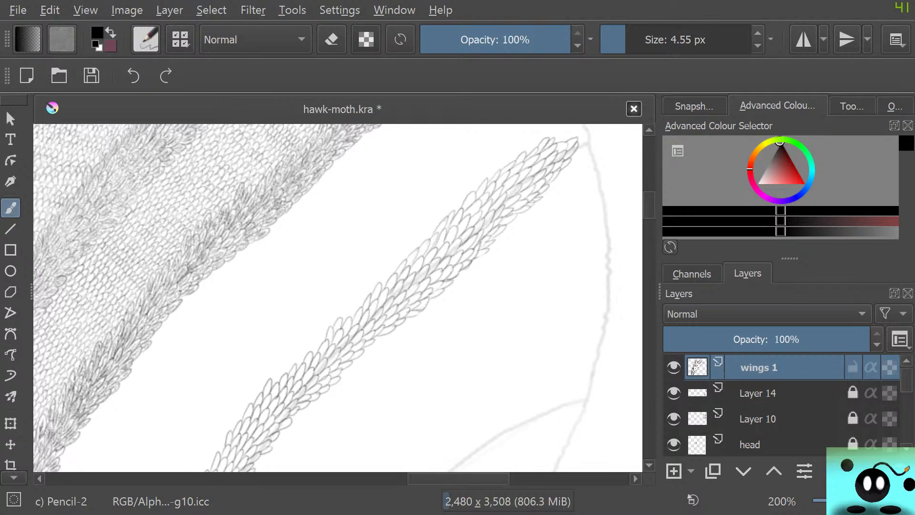
# Inspect the scales along the thin vein band down to its denser base beside the gap.
pyautogui.moveTo(458, 479)
pyautogui.mouseDown()
pyautogui.moveTo(496, 478)
pyautogui.moveTo(460, 470)
pyautogui.mouseUp()
pyautogui.press('e')
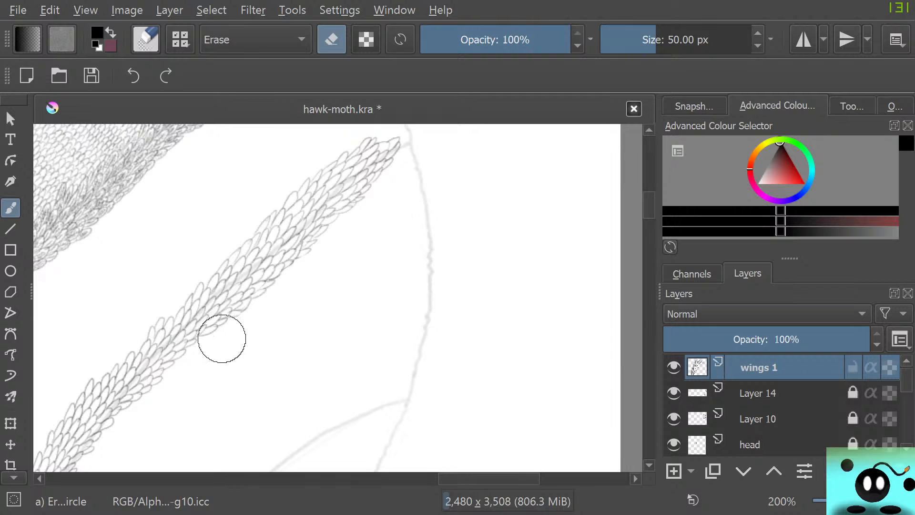
pyautogui.moveTo(476, 478)
pyautogui.mouseDown()
pyautogui.moveTo(420, 478)
pyautogui.moveTo(427, 479)
pyautogui.mouseUp()
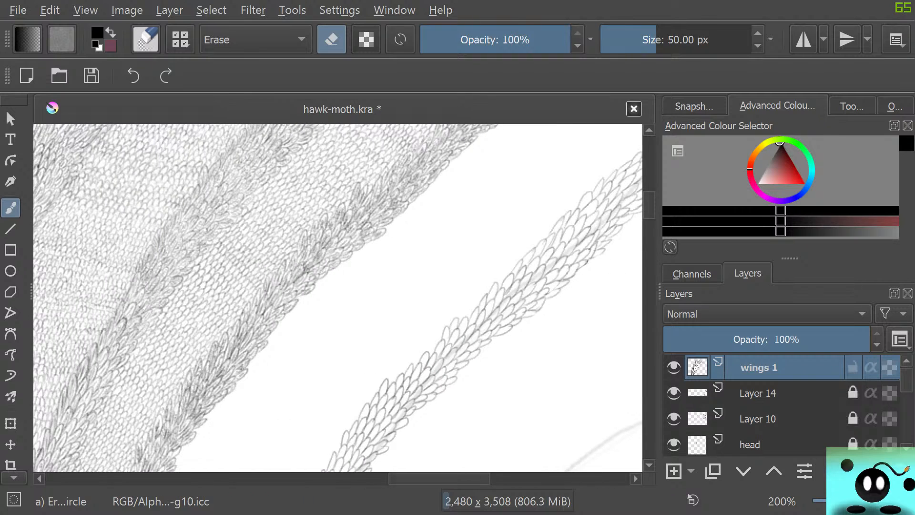
pyautogui.moveTo(649, 208); pyautogui.dragTo(650, 224)
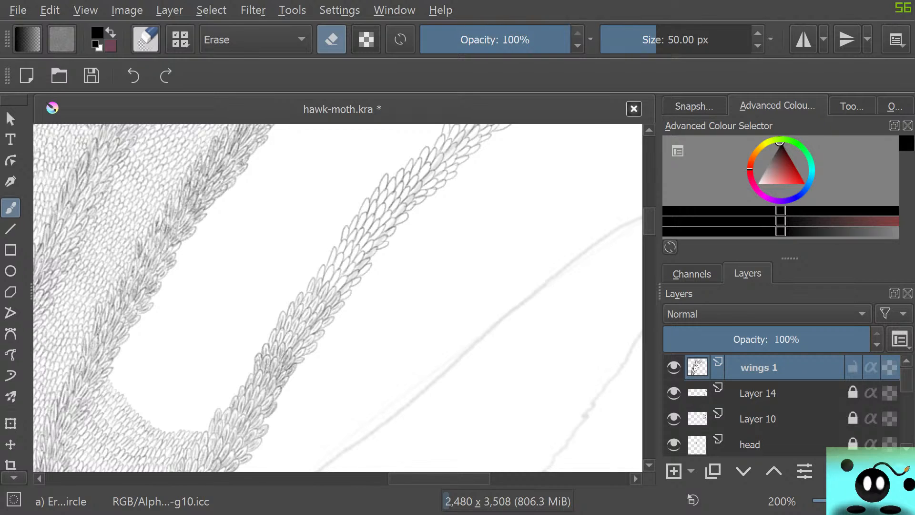
pyautogui.scroll(1, 443, 322)
pyautogui.scroll(-5, 262, 337)
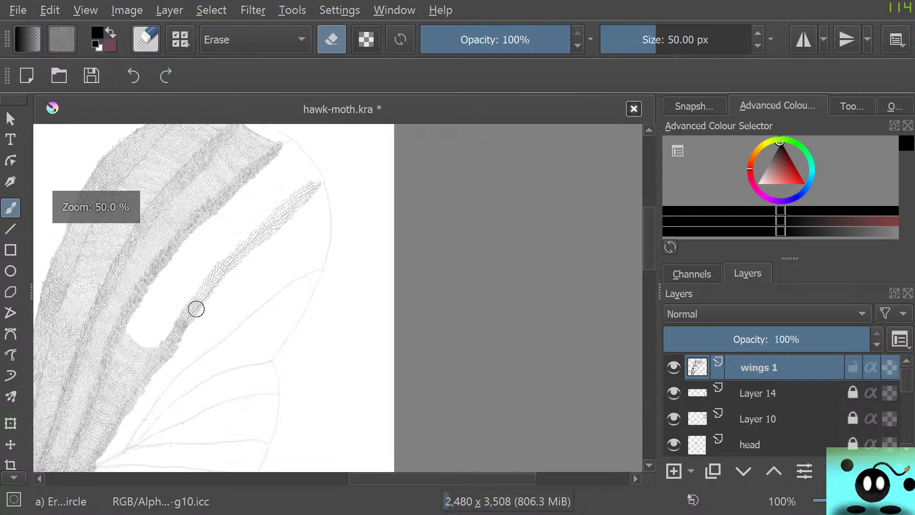
pyautogui.scroll(1, 111, 334)
pyautogui.scroll(2, 112, 335)
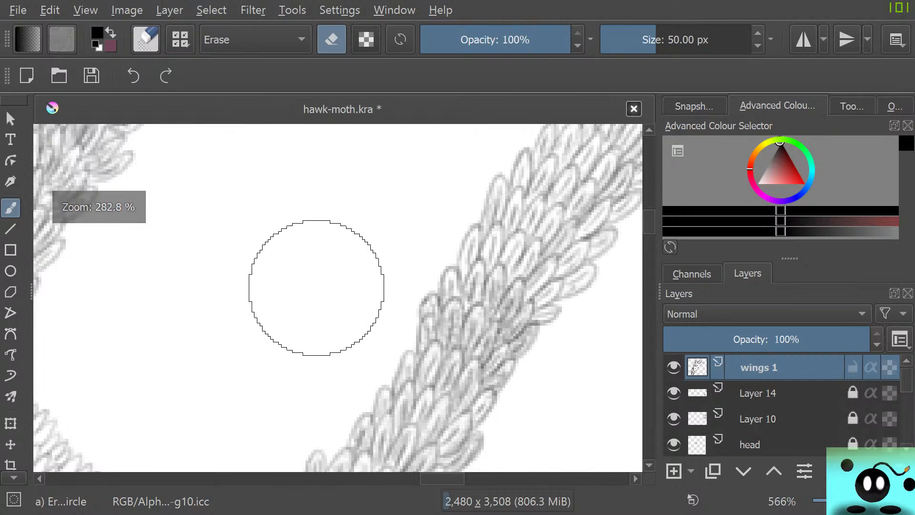
pyautogui.scroll(-1, 382, 255)
pyautogui.scroll(-1, 396, 224)
pyautogui.scroll(5, 403, 276)
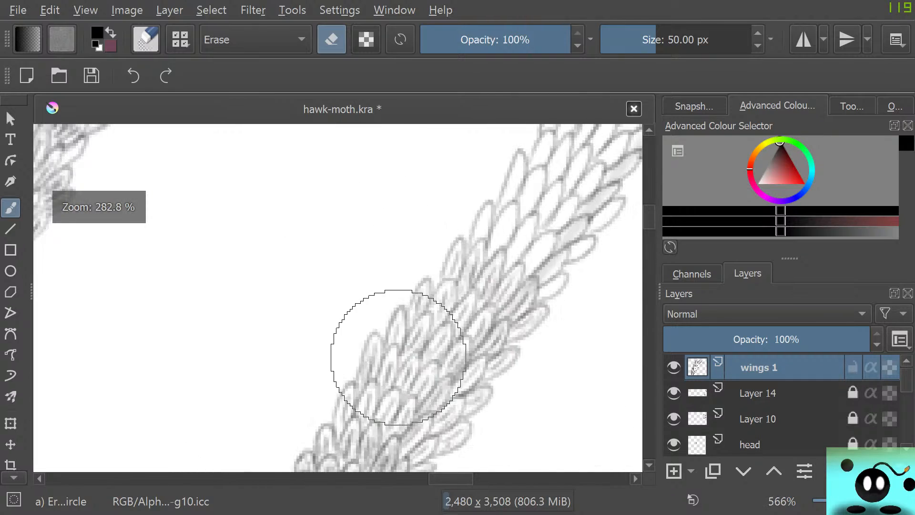
pyautogui.scroll(-2, 396, 397)
pyautogui.scroll(-1, 395, 398)
pyautogui.scroll(4, 403, 388)
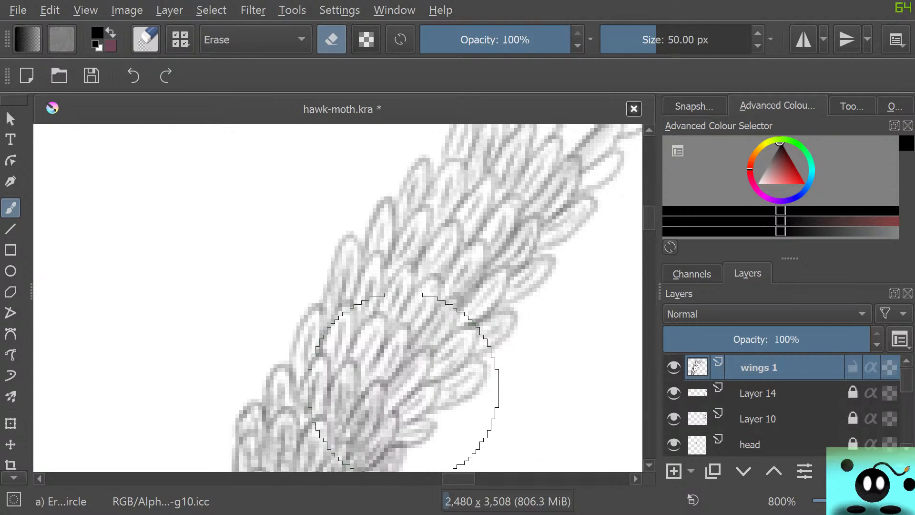
# Darken the scale outlines at the outer edge and lower rows of the band's dense section with the 4.55 px Pencil-2 brush.
pyautogui.press('e')
pyautogui.moveTo(300, 364)
pyautogui.mouseDown()
pyautogui.moveTo(314, 325)
pyautogui.moveTo(307, 359)
pyautogui.moveTo(344, 328)
pyautogui.moveTo(331, 358)
pyautogui.moveTo(336, 319)
pyautogui.moveTo(338, 360)
pyautogui.moveTo(349, 321)
pyautogui.moveTo(361, 356)
pyautogui.moveTo(375, 327)
pyautogui.moveTo(369, 355)
pyautogui.moveTo(348, 366)
pyautogui.moveTo(367, 375)
pyautogui.moveTo(373, 334)
pyautogui.moveTo(357, 369)
pyautogui.moveTo(330, 358)
pyautogui.moveTo(377, 373)
pyautogui.moveTo(401, 347)
pyautogui.moveTo(379, 384)
pyautogui.moveTo(403, 344)
pyautogui.moveTo(374, 384)
pyautogui.moveTo(407, 380)
pyautogui.moveTo(397, 396)
pyautogui.moveTo(407, 373)
pyautogui.moveTo(389, 406)
pyautogui.moveTo(425, 360)
pyautogui.moveTo(406, 414)
pyautogui.moveTo(415, 401)
pyautogui.moveTo(398, 415)
pyautogui.moveTo(429, 401)
pyautogui.moveTo(426, 390)
pyautogui.moveTo(418, 410)
pyautogui.moveTo(431, 397)
pyautogui.moveTo(399, 433)
pyautogui.moveTo(416, 422)
pyautogui.moveTo(429, 429)
pyautogui.moveTo(414, 444)
pyautogui.mouseUp()
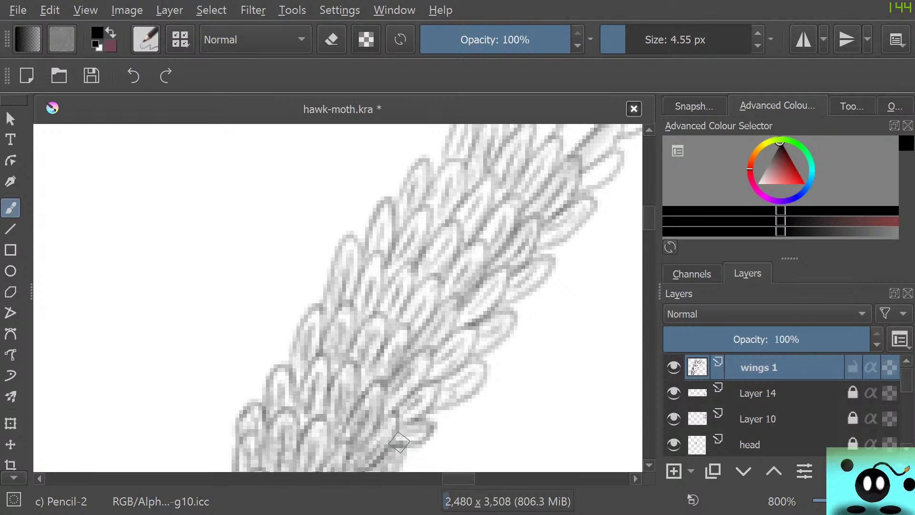
pyautogui.moveTo(448, 401)
pyautogui.mouseDown()
pyautogui.moveTo(454, 392)
pyautogui.moveTo(433, 405)
pyautogui.mouseUp()
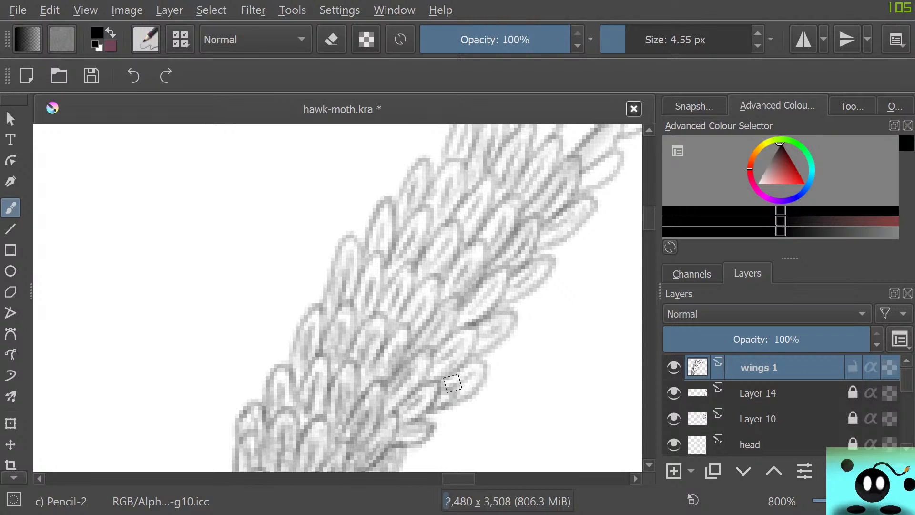
pyautogui.moveTo(453, 386); pyautogui.dragTo(466, 368)
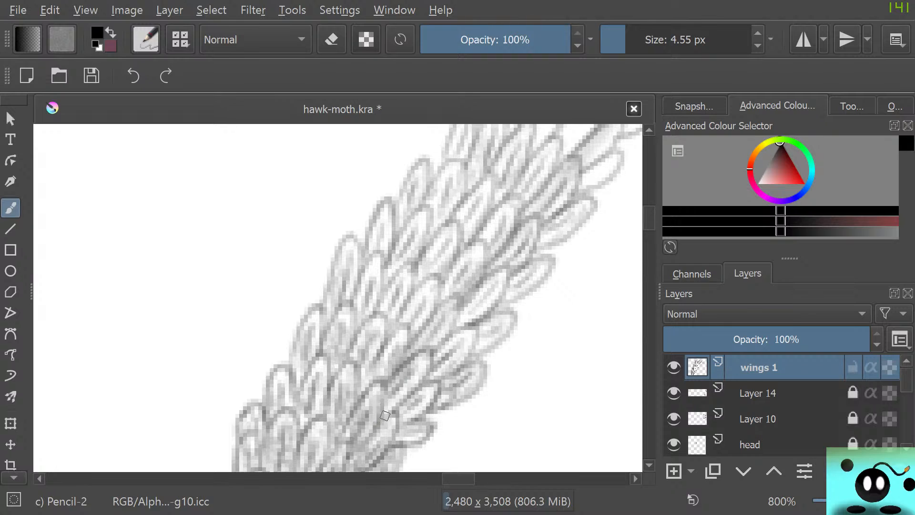
pyautogui.moveTo(388, 392)
pyautogui.mouseDown()
pyautogui.moveTo(385, 399)
pyautogui.moveTo(381, 381)
pyautogui.mouseUp()
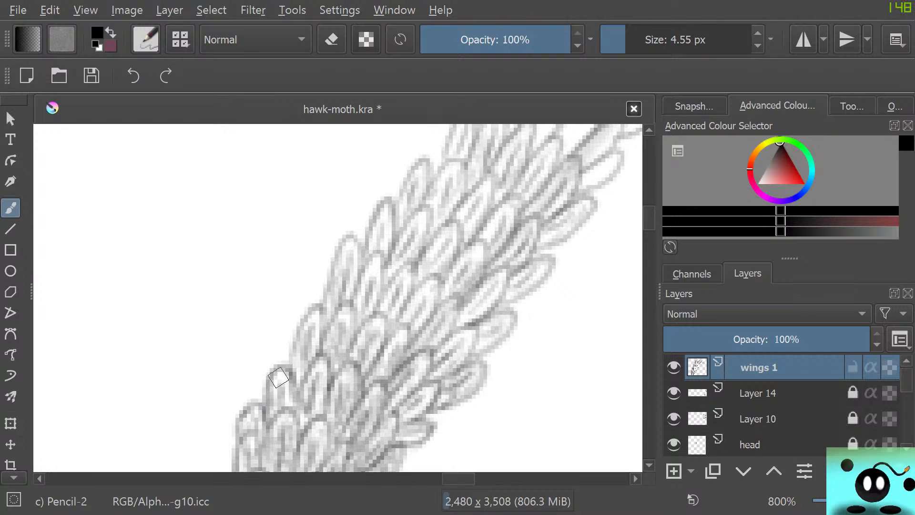
# Darken the scales in the middle rows of the dense section, working from the gap-side edge across the band's centre.
pyautogui.moveTo(314, 311)
pyautogui.mouseDown()
pyautogui.moveTo(321, 350)
pyautogui.moveTo(346, 304)
pyautogui.moveTo(355, 332)
pyautogui.moveTo(345, 369)
pyautogui.moveTo(357, 333)
pyautogui.moveTo(376, 320)
pyautogui.moveTo(383, 348)
pyautogui.mouseUp()
pyautogui.moveTo(379, 314)
pyautogui.mouseDown()
pyautogui.moveTo(354, 341)
pyautogui.moveTo(386, 340)
pyautogui.moveTo(382, 349)
pyautogui.moveTo(407, 331)
pyautogui.mouseUp()
pyautogui.moveTo(402, 366)
pyautogui.mouseDown()
pyautogui.moveTo(399, 344)
pyautogui.moveTo(456, 299)
pyautogui.moveTo(448, 330)
pyautogui.moveTo(423, 352)
pyautogui.moveTo(449, 311)
pyautogui.mouseUp()
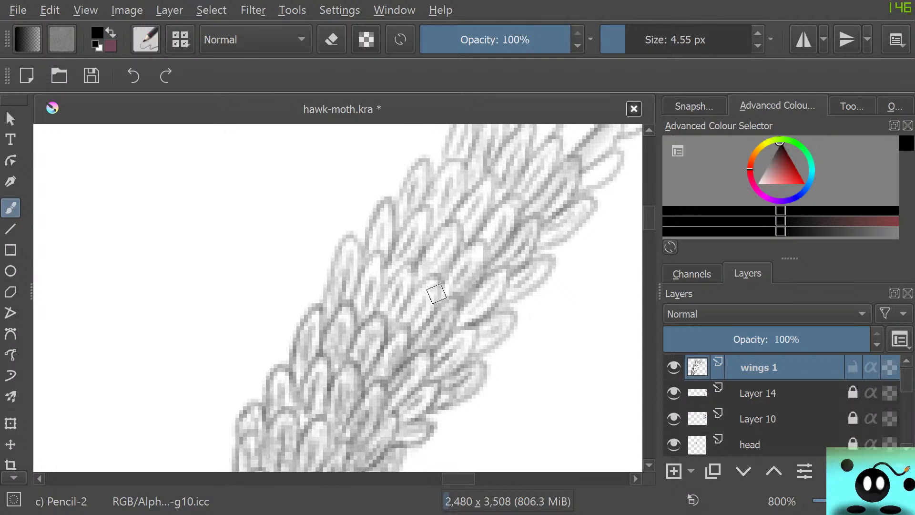
pyautogui.moveTo(408, 312)
pyautogui.mouseDown()
pyautogui.moveTo(433, 283)
pyautogui.moveTo(408, 315)
pyautogui.moveTo(440, 287)
pyautogui.moveTo(388, 319)
pyautogui.moveTo(415, 302)
pyautogui.moveTo(410, 317)
pyautogui.moveTo(425, 296)
pyautogui.moveTo(430, 307)
pyautogui.moveTo(414, 330)
pyautogui.moveTo(428, 283)
pyautogui.moveTo(432, 304)
pyautogui.moveTo(438, 283)
pyautogui.moveTo(429, 278)
pyautogui.moveTo(390, 298)
pyautogui.moveTo(398, 286)
pyautogui.moveTo(410, 291)
pyautogui.moveTo(407, 265)
pyautogui.moveTo(380, 306)
pyautogui.moveTo(391, 310)
pyautogui.moveTo(396, 278)
pyautogui.moveTo(353, 277)
pyautogui.moveTo(355, 298)
pyautogui.moveTo(368, 307)
pyautogui.moveTo(375, 272)
pyautogui.moveTo(380, 287)
pyautogui.moveTo(374, 260)
pyautogui.moveTo(352, 305)
pyautogui.moveTo(341, 273)
pyautogui.moveTo(372, 283)
pyautogui.moveTo(371, 301)
pyautogui.moveTo(337, 281)
pyautogui.moveTo(346, 275)
pyautogui.moveTo(342, 288)
pyautogui.moveTo(346, 258)
pyautogui.moveTo(353, 277)
pyautogui.moveTo(349, 247)
pyautogui.mouseUp()
pyautogui.moveTo(350, 282)
pyautogui.mouseDown()
pyautogui.moveTo(346, 298)
pyautogui.moveTo(347, 238)
pyautogui.moveTo(325, 312)
pyautogui.mouseUp()
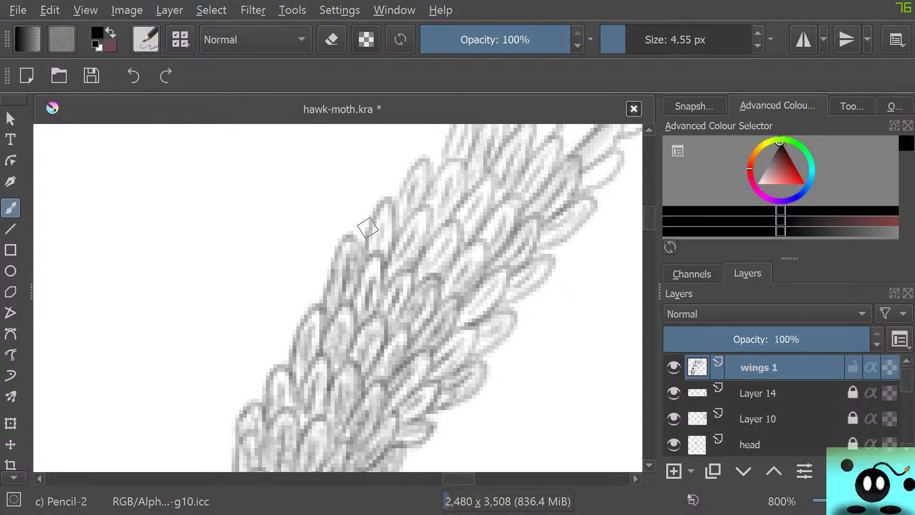
# Continue darkening individual scales up the band, on both edges and in the rows between, towards the lighter section.
pyautogui.moveTo(368, 228)
pyautogui.mouseDown()
pyautogui.moveTo(389, 202)
pyautogui.moveTo(382, 264)
pyautogui.moveTo(379, 244)
pyautogui.moveTo(381, 223)
pyautogui.moveTo(383, 257)
pyautogui.moveTo(388, 218)
pyautogui.moveTo(389, 265)
pyautogui.moveTo(409, 261)
pyautogui.moveTo(422, 234)
pyautogui.moveTo(402, 266)
pyautogui.moveTo(426, 212)
pyautogui.moveTo(387, 255)
pyautogui.moveTo(434, 241)
pyautogui.moveTo(424, 256)
pyautogui.moveTo(447, 227)
pyautogui.moveTo(457, 232)
pyautogui.moveTo(437, 273)
pyautogui.moveTo(456, 226)
pyautogui.moveTo(442, 232)
pyautogui.moveTo(431, 263)
pyautogui.moveTo(456, 283)
pyautogui.moveTo(465, 269)
pyautogui.moveTo(455, 293)
pyautogui.moveTo(481, 271)
pyautogui.moveTo(484, 250)
pyautogui.moveTo(467, 250)
pyautogui.moveTo(427, 284)
pyautogui.mouseUp()
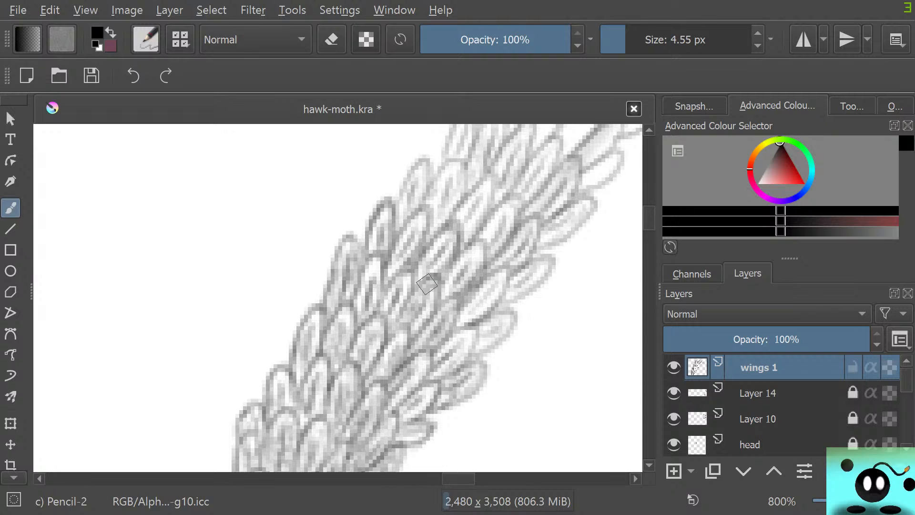
pyautogui.moveTo(475, 329); pyautogui.dragTo(447, 367)
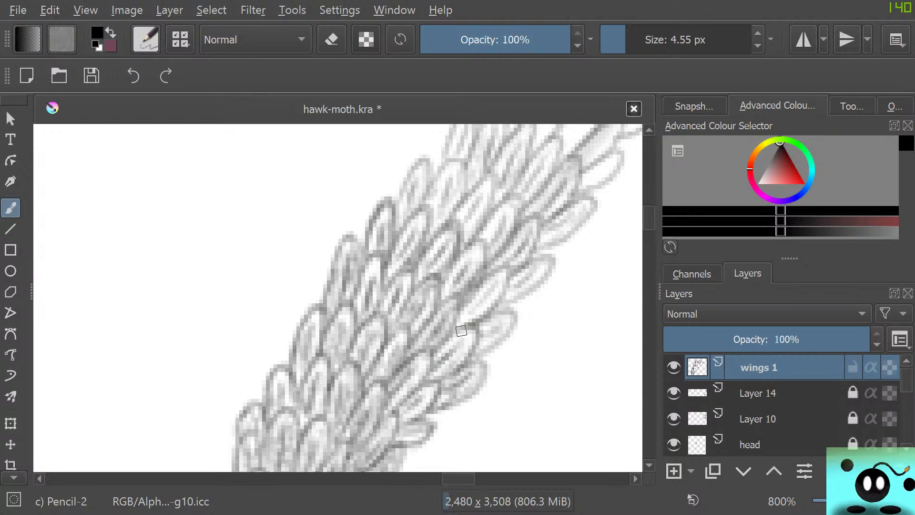
pyautogui.moveTo(461, 330)
pyautogui.mouseDown()
pyautogui.moveTo(440, 368)
pyautogui.moveTo(459, 353)
pyautogui.moveTo(431, 379)
pyautogui.moveTo(466, 351)
pyautogui.moveTo(435, 381)
pyautogui.moveTo(457, 399)
pyautogui.mouseUp()
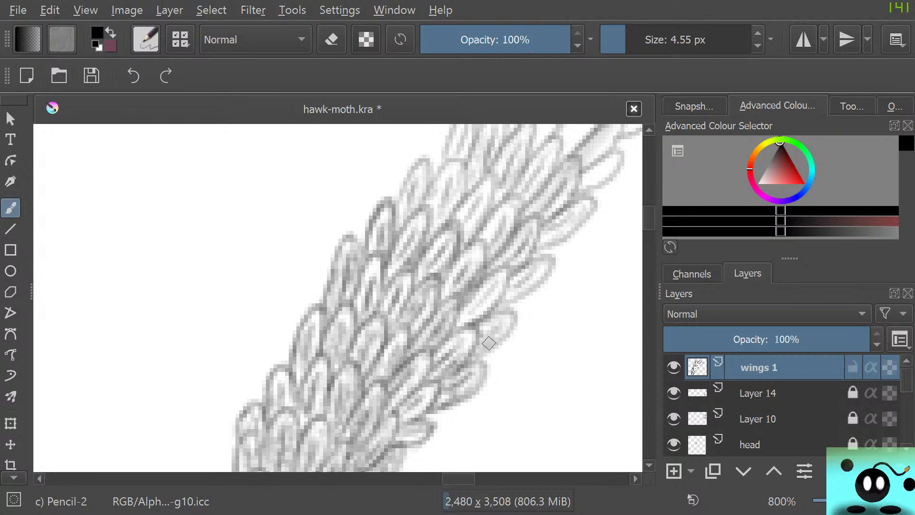
pyautogui.moveTo(483, 341)
pyautogui.mouseDown()
pyautogui.moveTo(515, 322)
pyautogui.moveTo(510, 313)
pyautogui.moveTo(474, 335)
pyautogui.moveTo(501, 294)
pyautogui.moveTo(536, 271)
pyautogui.moveTo(507, 297)
pyautogui.moveTo(532, 285)
pyautogui.moveTo(553, 261)
pyautogui.moveTo(509, 268)
pyautogui.moveTo(502, 260)
pyautogui.moveTo(508, 273)
pyautogui.moveTo(529, 260)
pyautogui.mouseUp()
pyautogui.moveTo(534, 222)
pyautogui.mouseDown()
pyautogui.moveTo(492, 259)
pyautogui.moveTo(513, 198)
pyautogui.moveTo(466, 241)
pyautogui.moveTo(493, 193)
pyautogui.moveTo(488, 179)
pyautogui.moveTo(478, 183)
pyautogui.moveTo(442, 212)
pyautogui.moveTo(458, 202)
pyautogui.moveTo(457, 161)
pyautogui.moveTo(431, 194)
pyautogui.moveTo(427, 205)
pyautogui.moveTo(452, 182)
pyautogui.moveTo(427, 232)
pyautogui.moveTo(462, 183)
pyautogui.mouseUp()
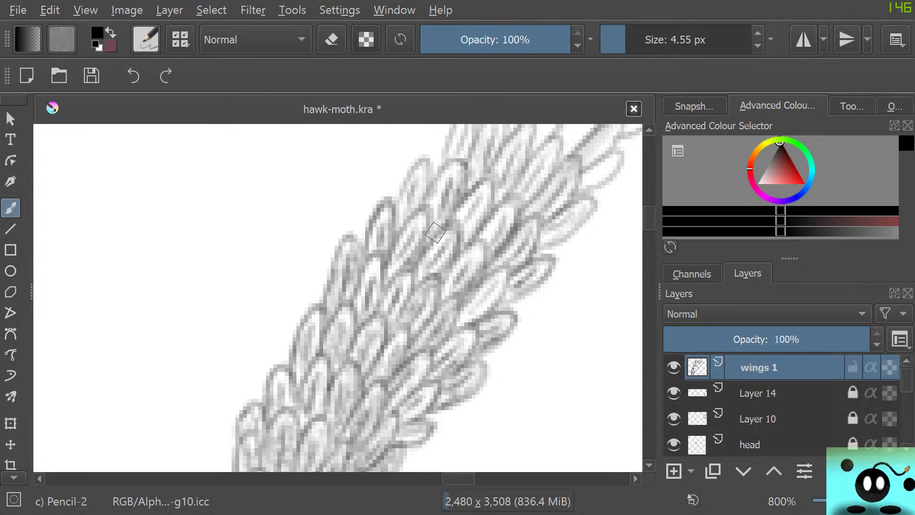
pyautogui.moveTo(431, 187)
pyautogui.mouseDown()
pyautogui.moveTo(427, 166)
pyautogui.moveTo(410, 174)
pyautogui.moveTo(403, 205)
pyautogui.mouseUp()
pyautogui.moveTo(413, 187)
pyautogui.mouseDown()
pyautogui.moveTo(393, 227)
pyautogui.moveTo(401, 191)
pyautogui.mouseUp()
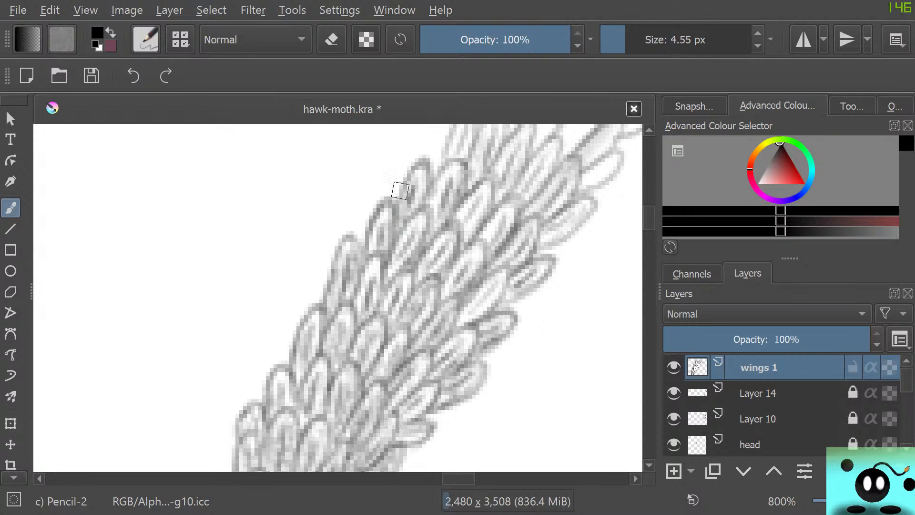
pyautogui.scroll(5, 398, 181)
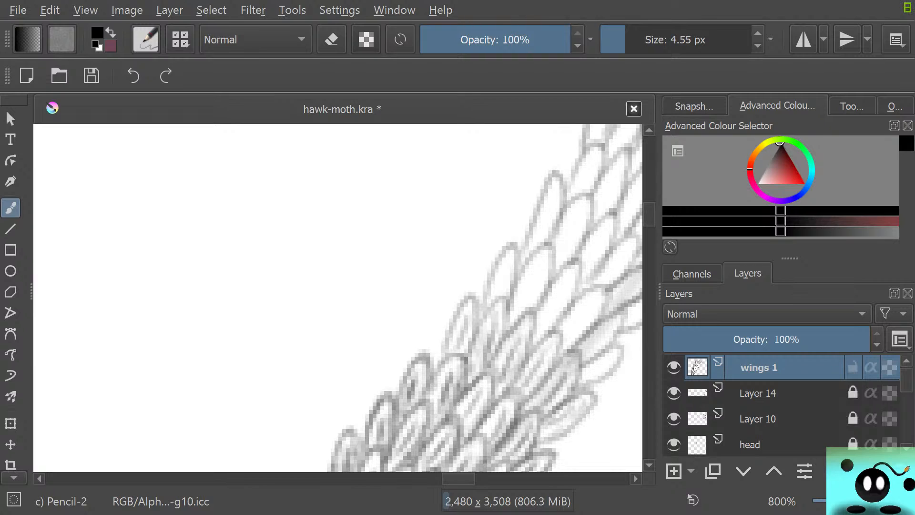
# Shade the scales just above the darkened section with inner pencil lines, from the band's left edge across to its right edge.
pyautogui.hscroll(5, 338, 298)
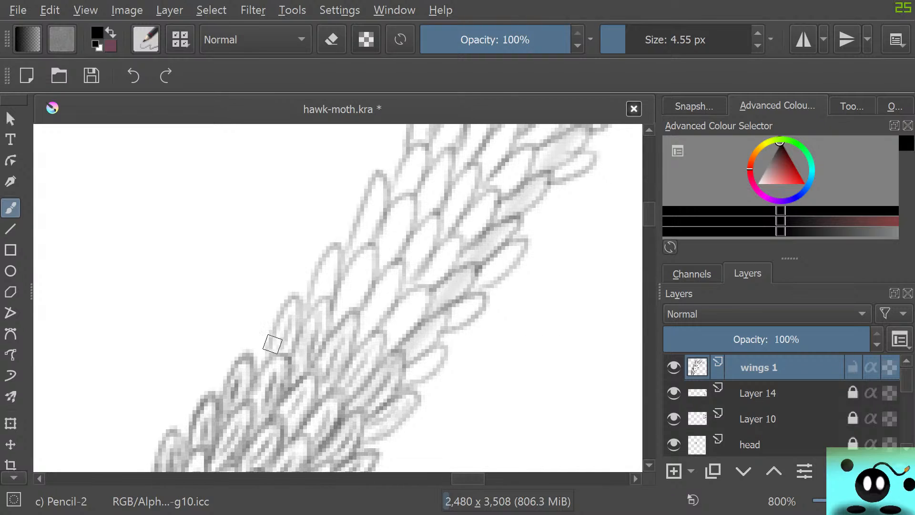
pyautogui.moveTo(273, 346)
pyautogui.mouseDown()
pyautogui.moveTo(277, 321)
pyautogui.moveTo(299, 298)
pyautogui.moveTo(286, 353)
pyautogui.moveTo(321, 302)
pyautogui.moveTo(315, 362)
pyautogui.moveTo(357, 314)
pyautogui.moveTo(350, 347)
pyautogui.moveTo(325, 348)
pyautogui.moveTo(357, 351)
pyautogui.moveTo(367, 381)
pyautogui.moveTo(357, 342)
pyautogui.moveTo(343, 374)
pyautogui.mouseUp()
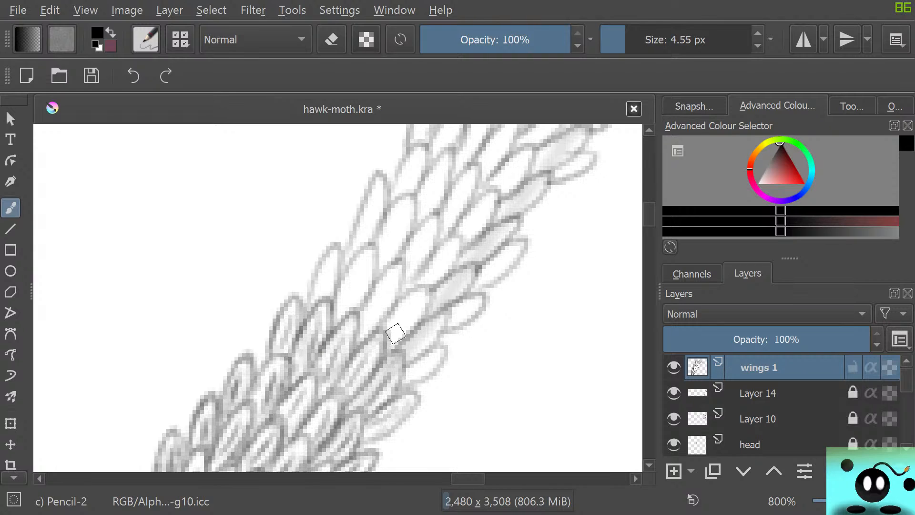
pyautogui.moveTo(395, 330)
pyautogui.mouseDown()
pyautogui.moveTo(416, 299)
pyautogui.moveTo(393, 318)
pyautogui.moveTo(389, 336)
pyautogui.moveTo(411, 305)
pyautogui.moveTo(403, 335)
pyautogui.moveTo(421, 315)
pyautogui.moveTo(410, 310)
pyautogui.moveTo(374, 330)
pyautogui.moveTo(367, 318)
pyautogui.moveTo(366, 332)
pyautogui.moveTo(391, 283)
pyautogui.moveTo(365, 331)
pyautogui.moveTo(372, 315)
pyautogui.moveTo(382, 320)
pyautogui.moveTo(393, 268)
pyautogui.moveTo(394, 281)
pyautogui.moveTo(396, 269)
pyautogui.moveTo(384, 272)
pyautogui.moveTo(365, 305)
pyautogui.moveTo(417, 291)
pyautogui.moveTo(414, 320)
pyautogui.moveTo(395, 345)
pyautogui.moveTo(406, 351)
pyautogui.moveTo(423, 339)
pyautogui.moveTo(415, 352)
pyautogui.moveTo(445, 316)
pyautogui.moveTo(399, 358)
pyautogui.moveTo(412, 355)
pyautogui.moveTo(406, 361)
pyautogui.moveTo(440, 334)
pyautogui.moveTo(412, 332)
pyautogui.mouseUp()
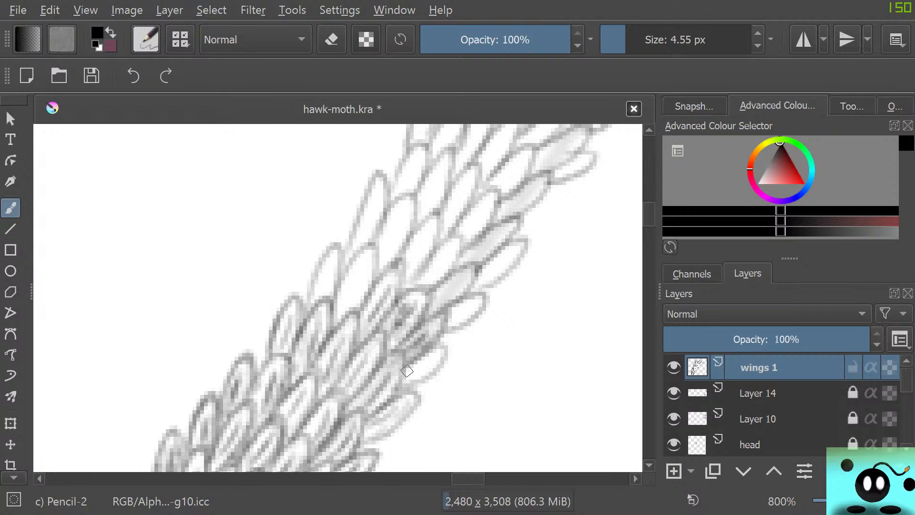
pyautogui.moveTo(407, 371)
pyautogui.mouseDown()
pyautogui.moveTo(428, 360)
pyautogui.moveTo(409, 378)
pyautogui.moveTo(428, 372)
pyautogui.moveTo(436, 360)
pyautogui.moveTo(400, 381)
pyautogui.moveTo(424, 377)
pyautogui.moveTo(447, 348)
pyautogui.moveTo(416, 352)
pyautogui.mouseUp()
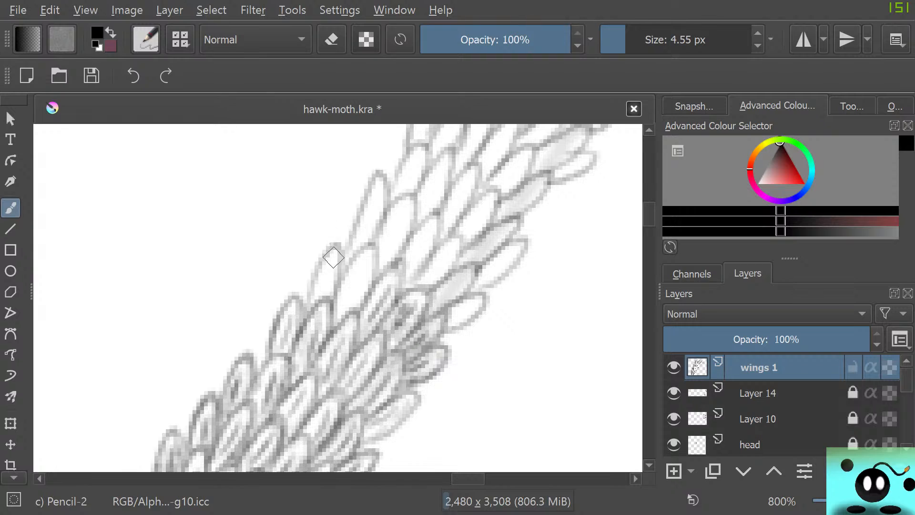
pyautogui.moveTo(334, 257)
pyautogui.mouseDown()
pyautogui.moveTo(362, 282)
pyautogui.moveTo(343, 316)
pyautogui.moveTo(358, 269)
pyautogui.moveTo(343, 312)
pyautogui.moveTo(361, 273)
pyautogui.moveTo(348, 292)
pyautogui.moveTo(352, 280)
pyautogui.moveTo(352, 310)
pyautogui.moveTo(374, 258)
pyautogui.moveTo(371, 250)
pyautogui.moveTo(357, 256)
pyautogui.moveTo(335, 315)
pyautogui.moveTo(357, 263)
pyautogui.mouseUp()
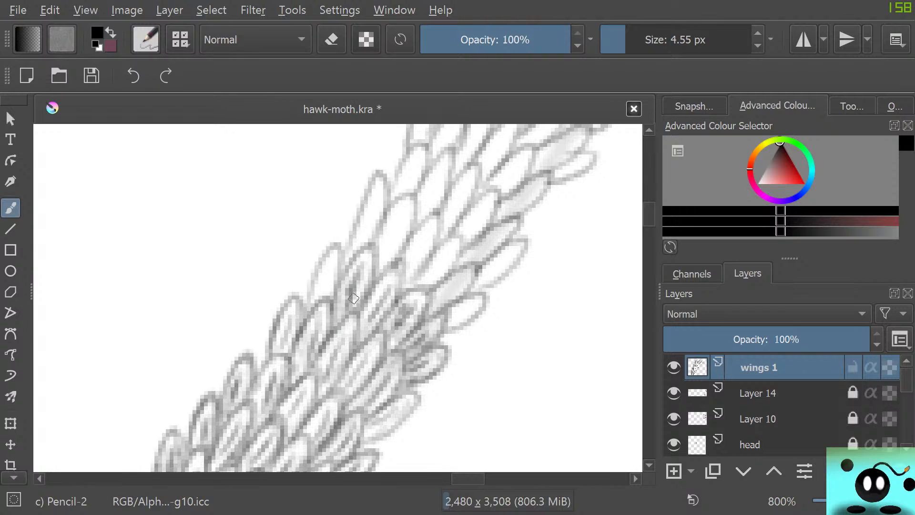
pyautogui.moveTo(354, 299)
pyautogui.mouseDown()
pyautogui.moveTo(316, 296)
pyautogui.moveTo(324, 282)
pyautogui.moveTo(328, 296)
pyautogui.moveTo(327, 269)
pyautogui.moveTo(322, 285)
pyautogui.moveTo(326, 296)
pyautogui.moveTo(338, 248)
pyautogui.moveTo(315, 272)
pyautogui.moveTo(307, 306)
pyautogui.moveTo(324, 256)
pyautogui.moveTo(340, 257)
pyautogui.moveTo(334, 288)
pyautogui.moveTo(316, 303)
pyautogui.moveTo(328, 267)
pyautogui.moveTo(310, 300)
pyautogui.mouseUp()
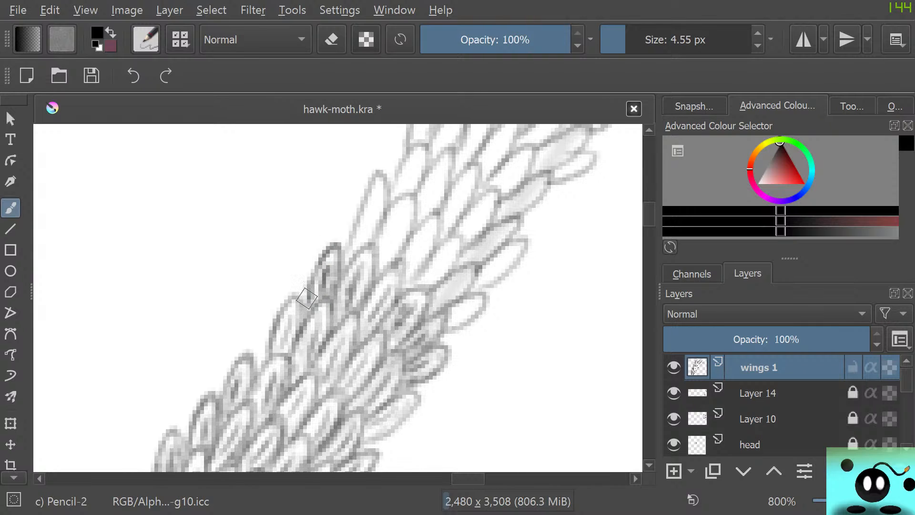
# Lighten the overly dark centre of the newly shaded left-edge scale using the Eraser Soft brush at 6.98 px.
pyautogui.press('e')
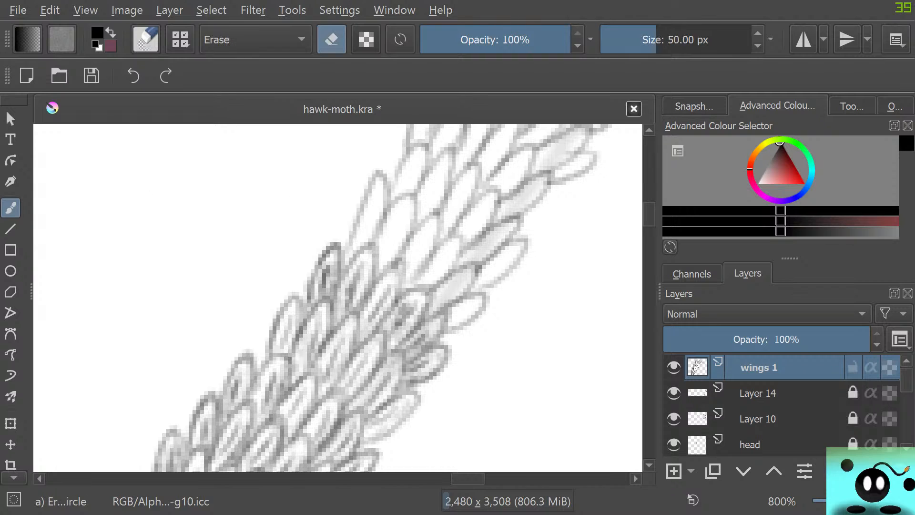
pyautogui.press('F5')
pyautogui.click(88, 192)
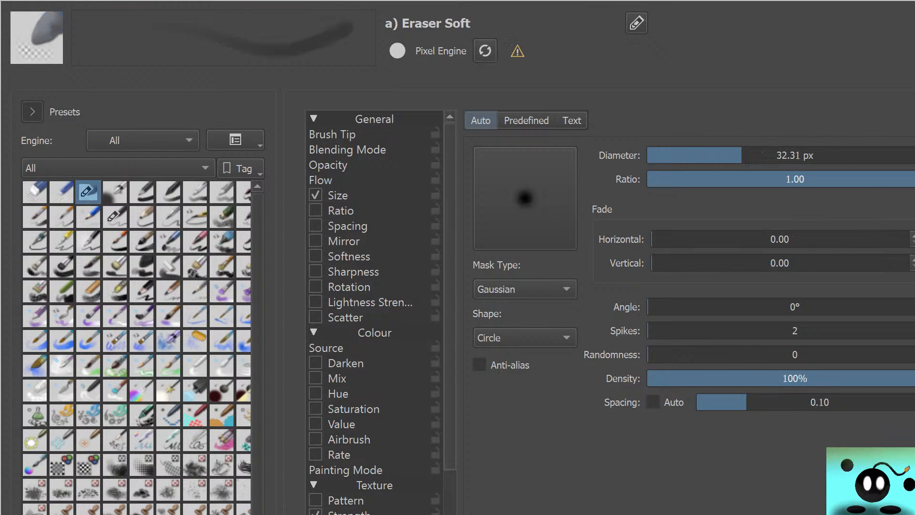
pyautogui.moveTo(88, 192)
pyautogui.press('F5')
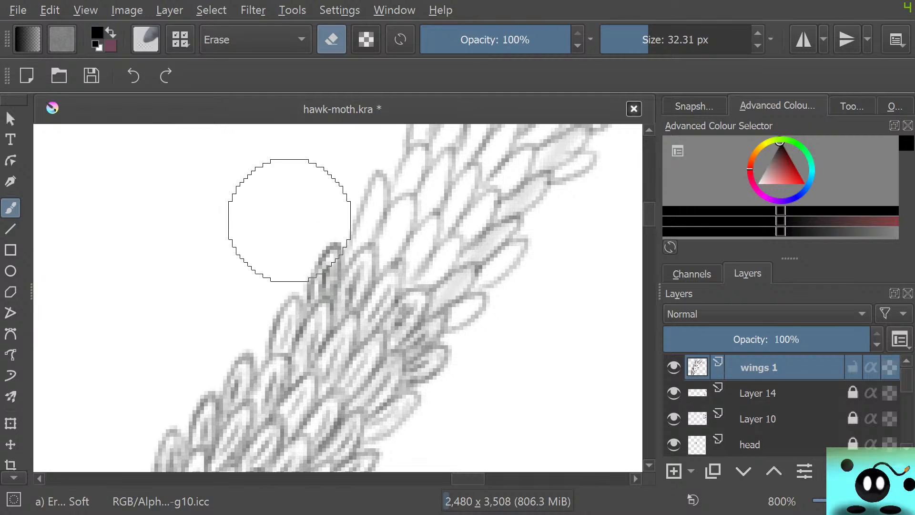
pyautogui.click(629, 40)
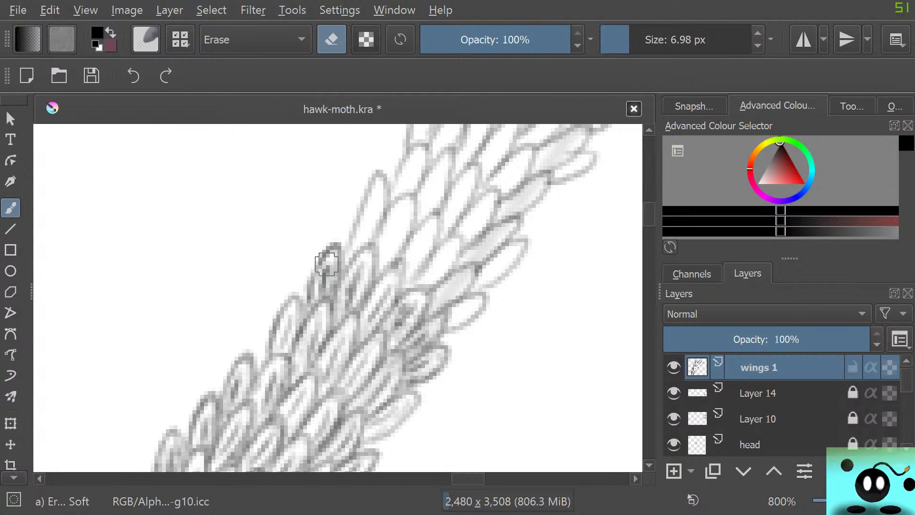
pyautogui.moveTo(324, 277); pyautogui.dragTo(324, 283)
pyautogui.moveTo(331, 247)
pyautogui.mouseDown()
pyautogui.moveTo(317, 262)
pyautogui.moveTo(335, 244)
pyautogui.moveTo(326, 281)
pyautogui.mouseUp()
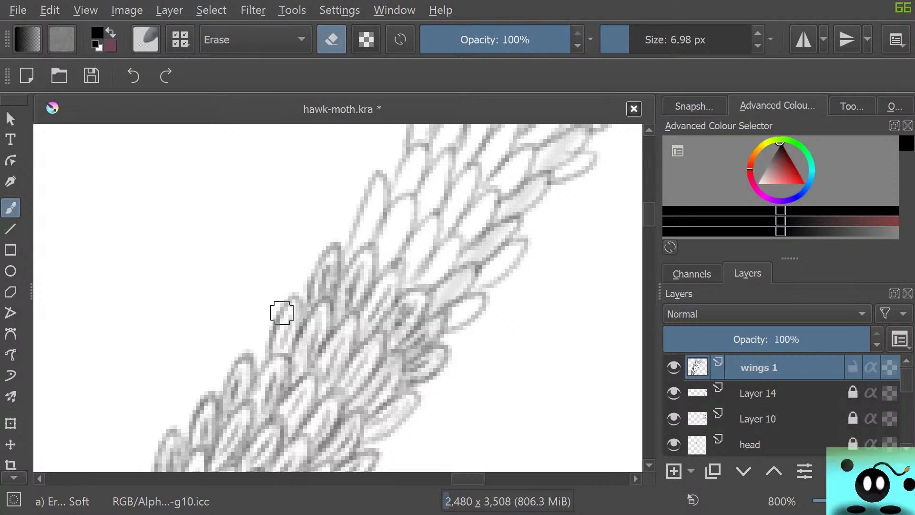
# Return to the 4.55 px Pencil-2 brush and shade the next rows of scales up the band, across its full width.
pyautogui.press('e')
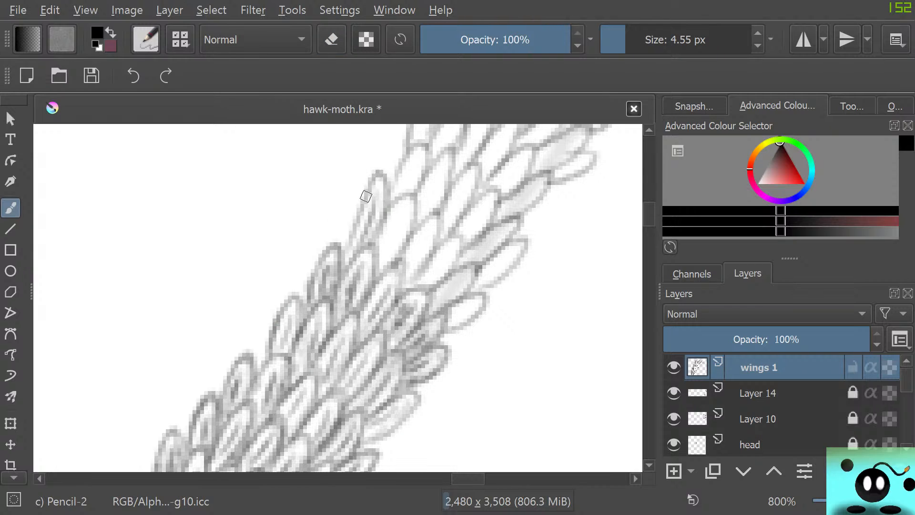
pyautogui.moveTo(384, 262); pyautogui.dragTo(403, 207)
pyautogui.moveTo(393, 246)
pyautogui.mouseDown()
pyautogui.moveTo(404, 197)
pyautogui.moveTo(390, 216)
pyautogui.moveTo(406, 197)
pyautogui.moveTo(416, 206)
pyautogui.moveTo(385, 272)
pyautogui.moveTo(408, 263)
pyautogui.moveTo(406, 275)
pyautogui.moveTo(423, 240)
pyautogui.moveTo(412, 279)
pyautogui.moveTo(439, 220)
pyautogui.moveTo(422, 227)
pyautogui.moveTo(399, 277)
pyautogui.moveTo(427, 282)
pyautogui.moveTo(415, 284)
pyautogui.moveTo(452, 250)
pyautogui.moveTo(459, 256)
pyautogui.moveTo(433, 288)
pyautogui.moveTo(460, 250)
pyautogui.moveTo(449, 241)
pyautogui.moveTo(407, 287)
pyautogui.moveTo(453, 283)
pyautogui.moveTo(438, 297)
pyautogui.moveTo(458, 282)
pyautogui.moveTo(436, 305)
pyautogui.moveTo(469, 278)
pyautogui.moveTo(455, 272)
pyautogui.moveTo(434, 290)
pyautogui.moveTo(443, 301)
pyautogui.moveTo(436, 291)
pyautogui.moveTo(498, 232)
pyautogui.moveTo(487, 239)
pyautogui.moveTo(479, 277)
pyautogui.moveTo(507, 257)
pyautogui.moveTo(485, 283)
pyautogui.moveTo(525, 241)
pyautogui.moveTo(482, 265)
pyautogui.moveTo(450, 325)
pyautogui.moveTo(468, 307)
pyautogui.moveTo(426, 314)
pyautogui.moveTo(467, 308)
pyautogui.moveTo(445, 329)
pyautogui.moveTo(472, 302)
pyautogui.moveTo(424, 315)
pyautogui.mouseUp()
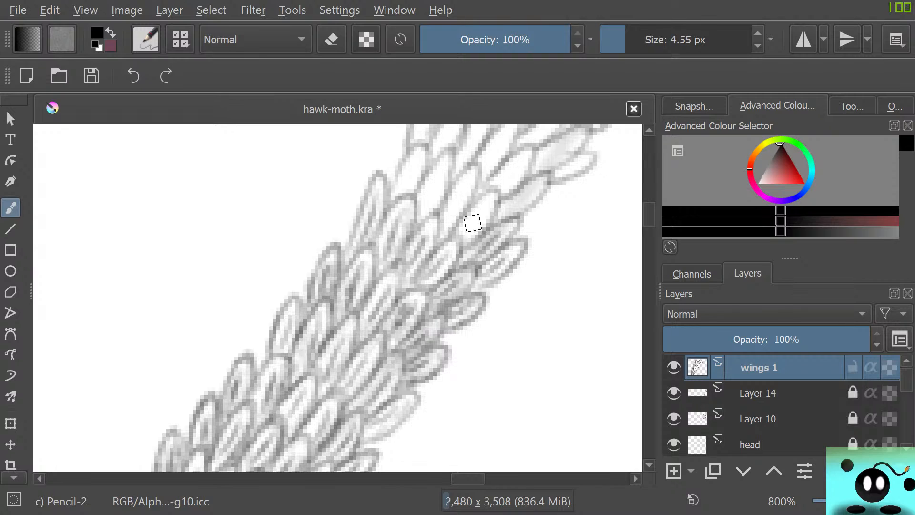
pyautogui.moveTo(462, 238)
pyautogui.mouseDown()
pyautogui.moveTo(488, 195)
pyautogui.moveTo(498, 195)
pyautogui.moveTo(467, 241)
pyautogui.moveTo(494, 194)
pyautogui.moveTo(454, 232)
pyautogui.moveTo(437, 213)
pyautogui.moveTo(446, 231)
pyautogui.moveTo(478, 173)
pyautogui.moveTo(450, 188)
pyautogui.mouseUp()
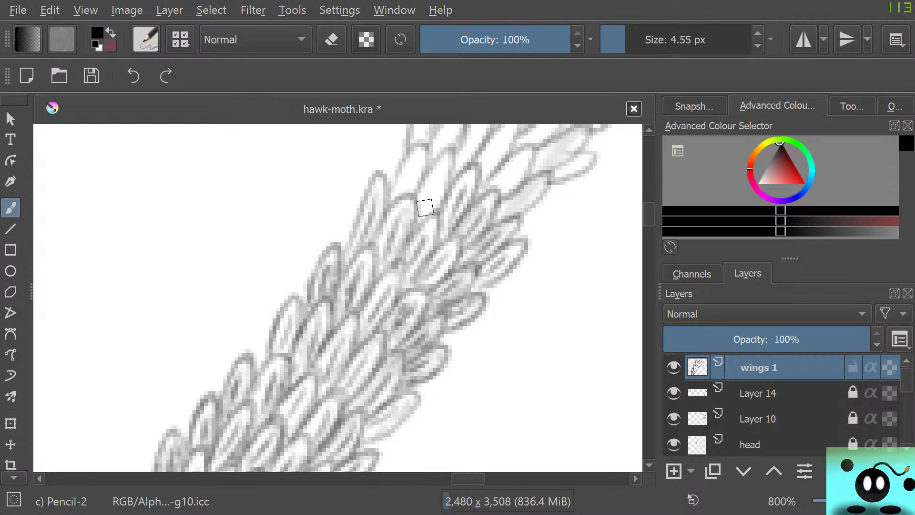
pyautogui.moveTo(418, 220)
pyautogui.mouseDown()
pyautogui.moveTo(451, 162)
pyautogui.moveTo(443, 152)
pyautogui.moveTo(412, 200)
pyautogui.moveTo(449, 159)
pyautogui.mouseUp()
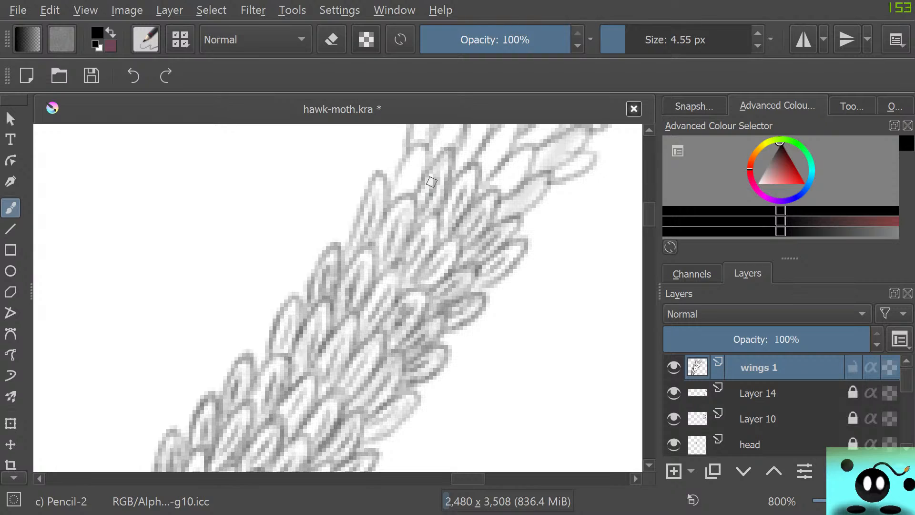
pyautogui.moveTo(438, 212)
pyautogui.mouseDown()
pyautogui.moveTo(454, 195)
pyautogui.moveTo(444, 225)
pyautogui.moveTo(451, 194)
pyautogui.mouseUp()
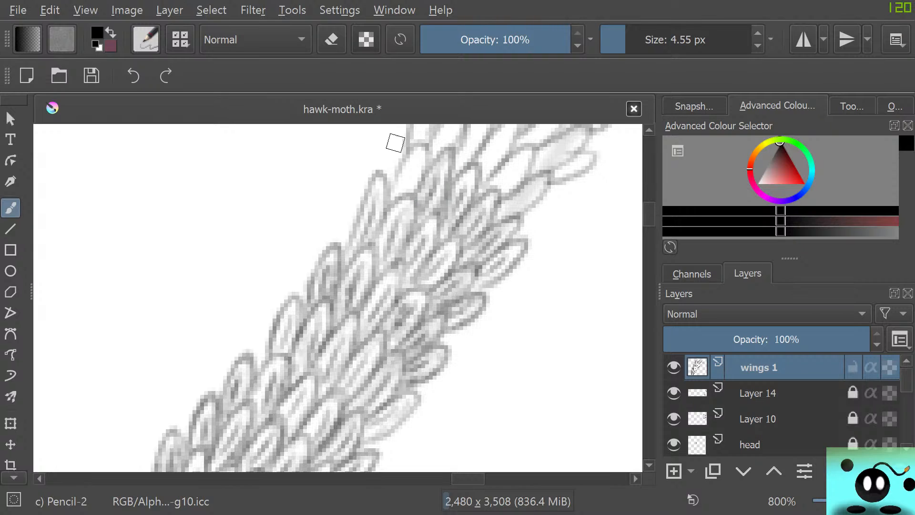
pyautogui.moveTo(404, 167)
pyautogui.mouseDown()
pyautogui.moveTo(417, 146)
pyautogui.moveTo(428, 164)
pyautogui.moveTo(400, 164)
pyautogui.moveTo(392, 196)
pyautogui.mouseUp()
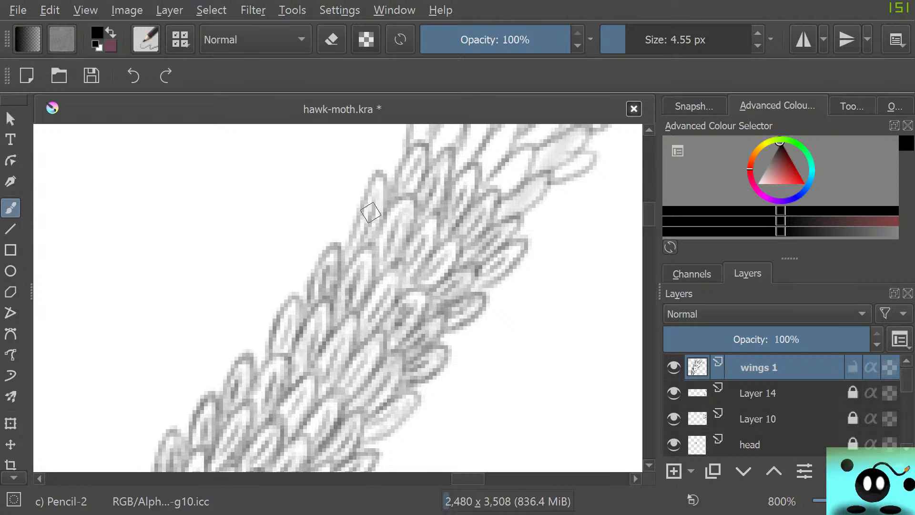
# Add inner shading lines to the pale scales along the left edge of the next section up the band.
pyautogui.scroll(3, 371, 213)
pyautogui.scroll(1, 371, 213)
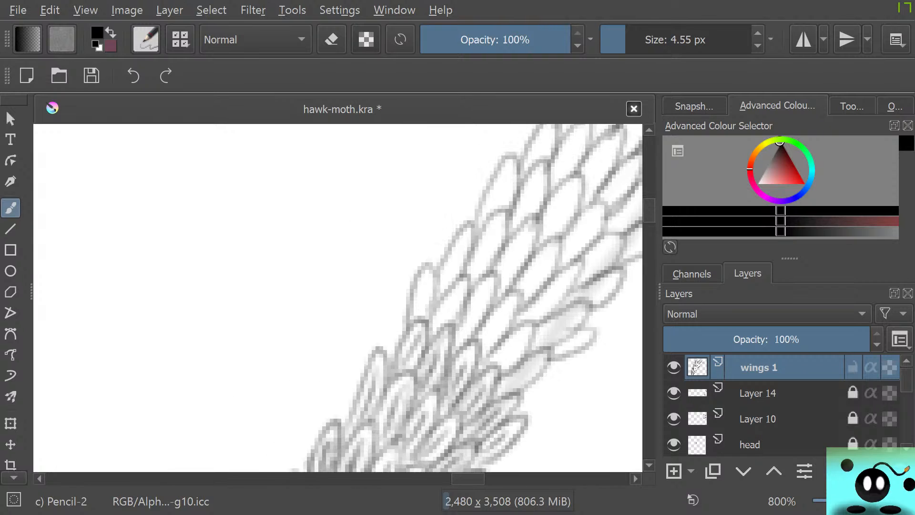
pyautogui.moveTo(416, 314)
pyautogui.mouseDown()
pyautogui.moveTo(428, 270)
pyautogui.moveTo(410, 313)
pyautogui.moveTo(430, 285)
pyautogui.mouseUp()
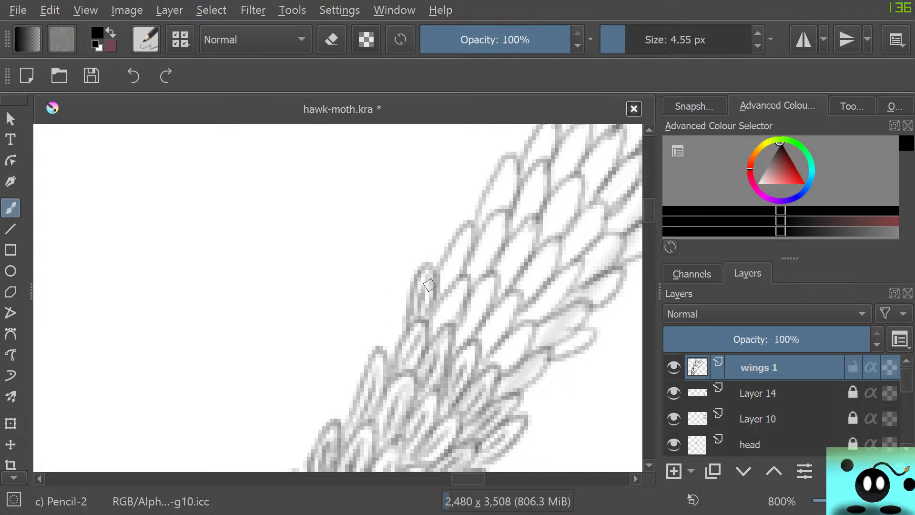
pyautogui.moveTo(436, 327); pyautogui.dragTo(459, 292)
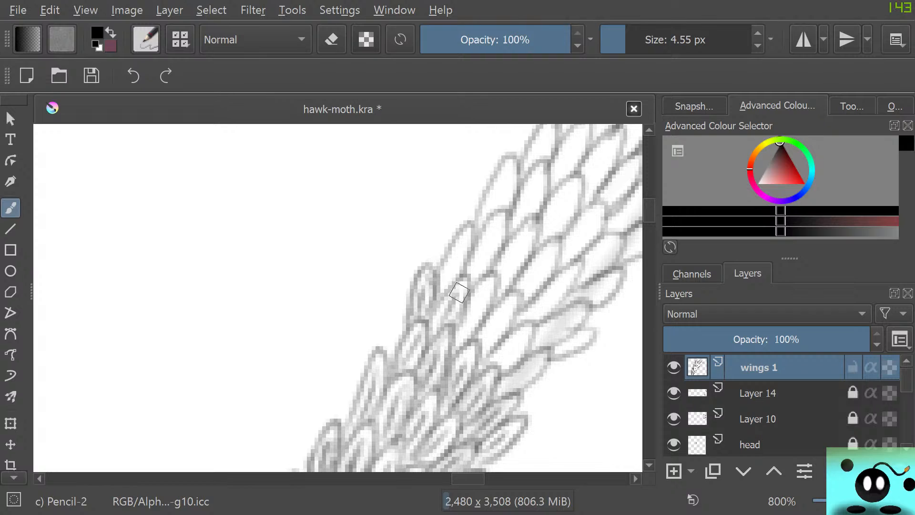
pyautogui.moveTo(439, 325); pyautogui.dragTo(442, 309)
pyautogui.moveTo(447, 267); pyautogui.dragTo(456, 253)
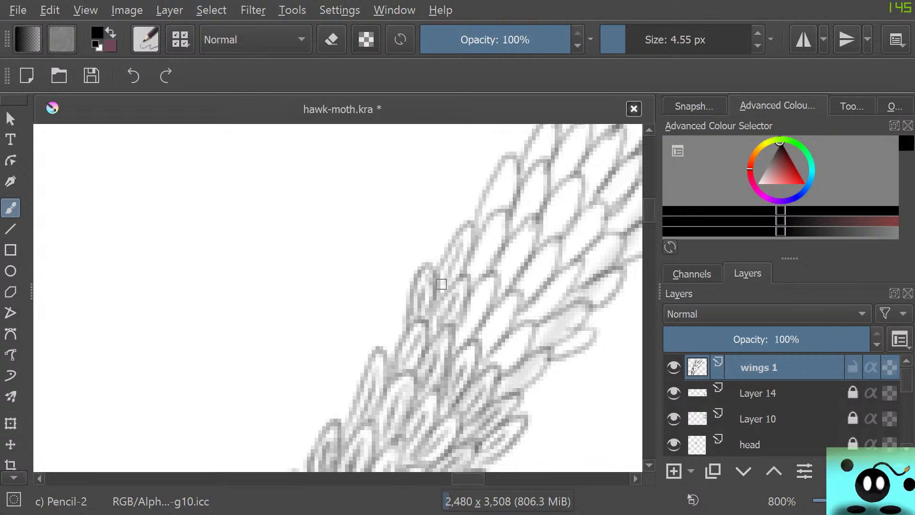
pyautogui.moveTo(441, 284)
pyautogui.mouseDown()
pyautogui.moveTo(463, 226)
pyautogui.moveTo(474, 237)
pyautogui.moveTo(463, 265)
pyautogui.moveTo(467, 227)
pyautogui.moveTo(444, 258)
pyautogui.moveTo(435, 300)
pyautogui.mouseUp()
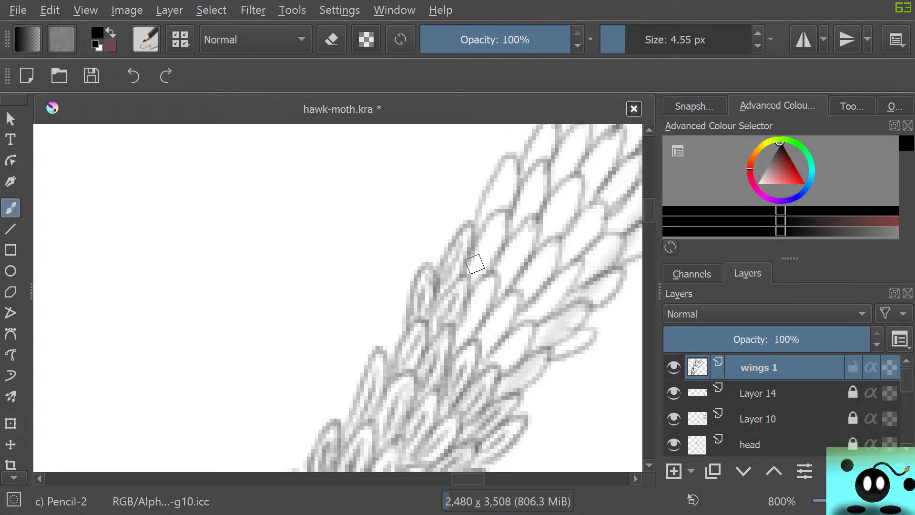
# Shade the scales across the middle of this section and out to the band's right edge with inner pencil strokes.
pyautogui.moveTo(475, 263)
pyautogui.mouseDown()
pyautogui.moveTo(474, 271)
pyautogui.moveTo(491, 245)
pyautogui.mouseUp()
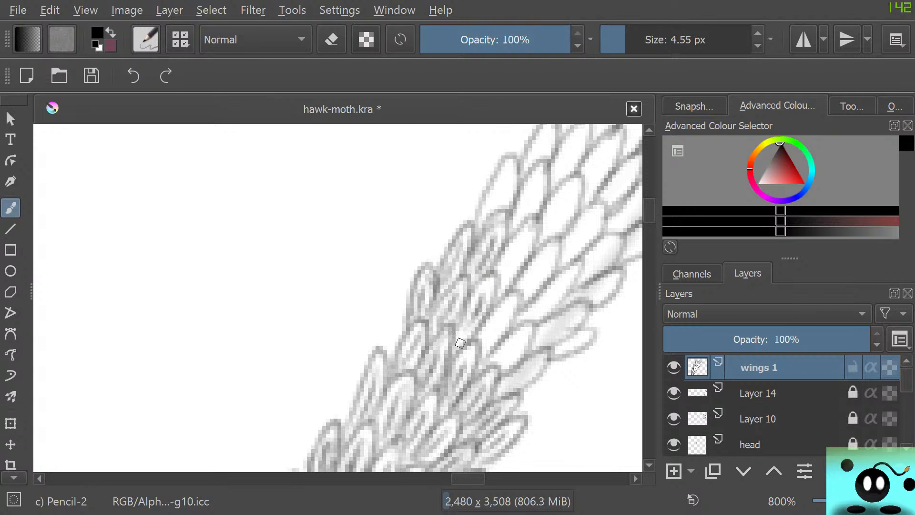
pyautogui.moveTo(474, 318)
pyautogui.mouseDown()
pyautogui.moveTo(452, 346)
pyautogui.moveTo(473, 285)
pyautogui.moveTo(473, 294)
pyautogui.moveTo(490, 279)
pyautogui.mouseUp()
pyautogui.moveTo(488, 335)
pyautogui.mouseDown()
pyautogui.moveTo(481, 353)
pyautogui.moveTo(516, 306)
pyautogui.mouseUp()
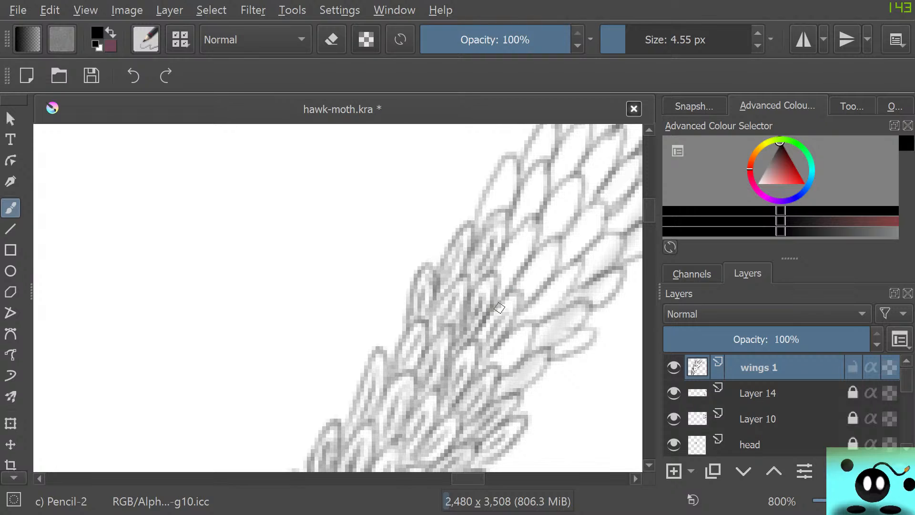
pyautogui.moveTo(484, 350)
pyautogui.mouseDown()
pyautogui.moveTo(517, 375)
pyautogui.moveTo(507, 382)
pyautogui.moveTo(539, 357)
pyautogui.moveTo(508, 388)
pyautogui.moveTo(542, 355)
pyautogui.moveTo(506, 385)
pyautogui.mouseUp()
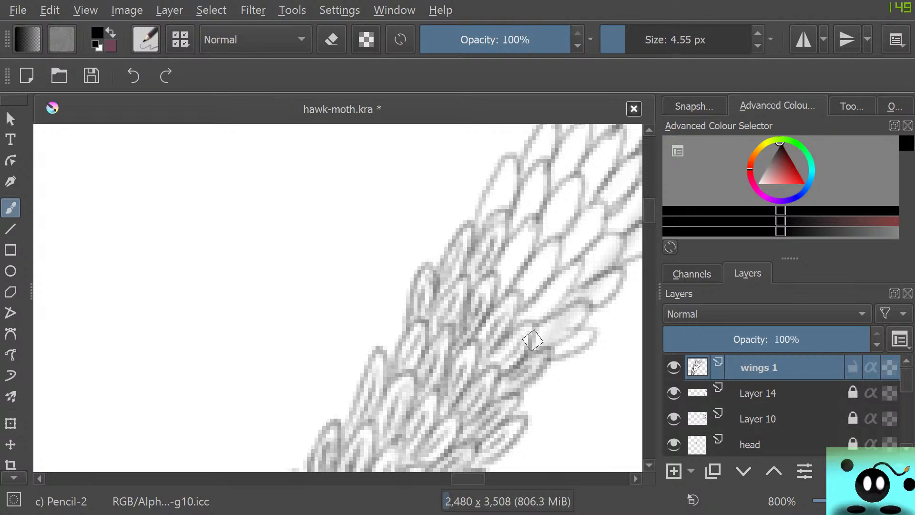
pyautogui.moveTo(533, 341)
pyautogui.mouseDown()
pyautogui.moveTo(570, 318)
pyautogui.moveTo(538, 335)
pyautogui.moveTo(544, 348)
pyautogui.moveTo(579, 319)
pyautogui.moveTo(565, 313)
pyautogui.moveTo(516, 335)
pyautogui.moveTo(563, 286)
pyautogui.mouseUp()
pyautogui.moveTo(536, 320)
pyautogui.mouseDown()
pyautogui.moveTo(572, 285)
pyautogui.moveTo(573, 269)
pyautogui.moveTo(518, 306)
pyautogui.moveTo(551, 250)
pyautogui.moveTo(530, 262)
pyautogui.moveTo(519, 288)
pyautogui.moveTo(526, 265)
pyautogui.moveTo(498, 266)
pyautogui.moveTo(501, 282)
pyautogui.moveTo(517, 242)
pyautogui.mouseUp()
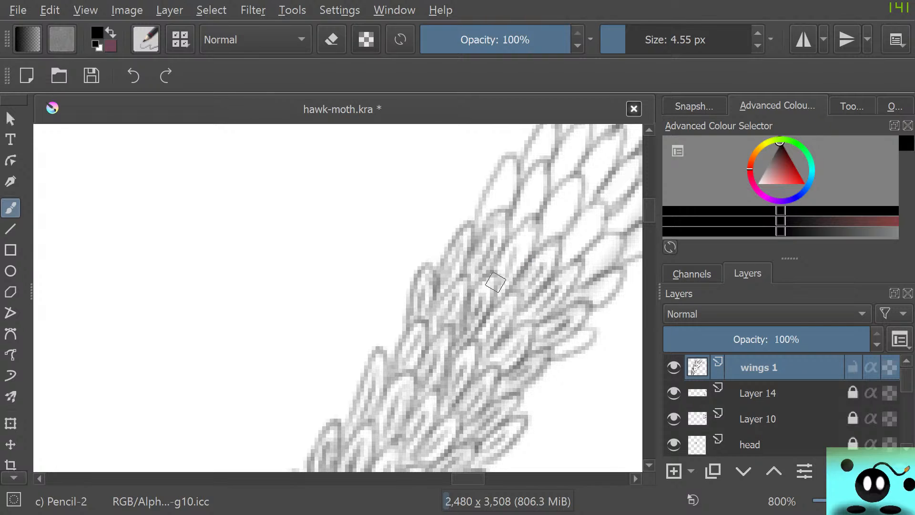
pyautogui.moveTo(496, 282)
pyautogui.mouseDown()
pyautogui.moveTo(518, 267)
pyautogui.moveTo(530, 225)
pyautogui.moveTo(505, 270)
pyautogui.mouseUp()
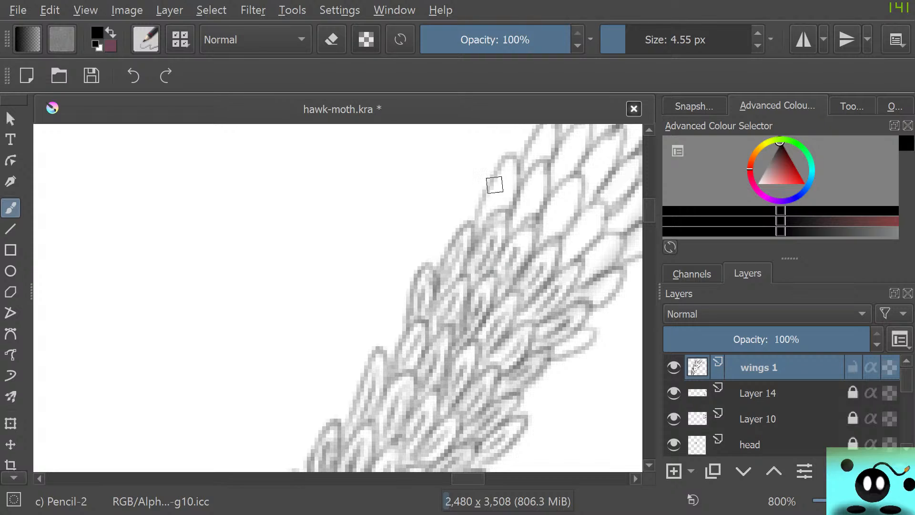
# Darken the tall left-edge scale above the shaded rows and its neighbour, deepening the shadow at their bases.
pyautogui.moveTo(495, 185)
pyautogui.mouseDown()
pyautogui.moveTo(526, 200)
pyautogui.moveTo(526, 211)
pyautogui.moveTo(535, 169)
pyautogui.moveTo(516, 222)
pyautogui.moveTo(490, 204)
pyautogui.moveTo(501, 210)
pyautogui.moveTo(499, 173)
pyautogui.mouseUp()
pyautogui.moveTo(482, 210); pyautogui.dragTo(480, 200)
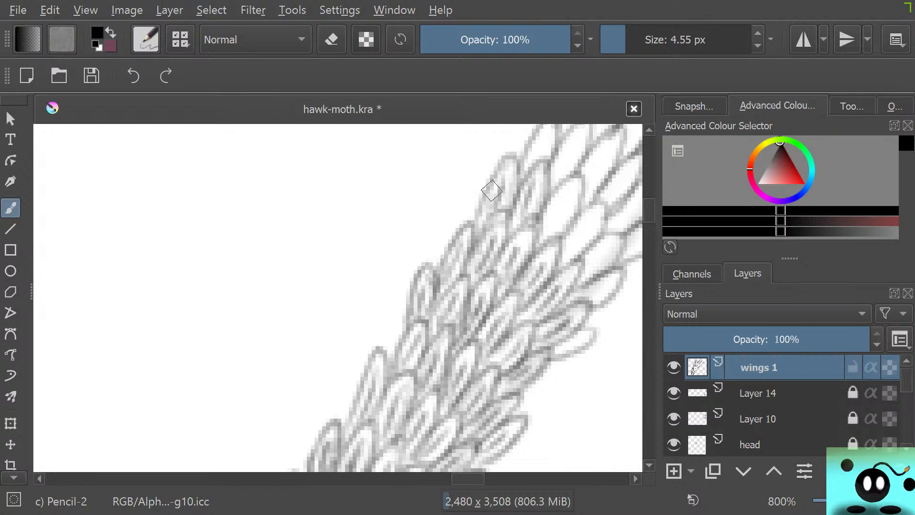
pyautogui.moveTo(492, 191)
pyautogui.mouseDown()
pyautogui.moveTo(478, 224)
pyautogui.moveTo(493, 180)
pyautogui.moveTo(476, 244)
pyautogui.moveTo(504, 226)
pyautogui.moveTo(478, 240)
pyautogui.mouseUp()
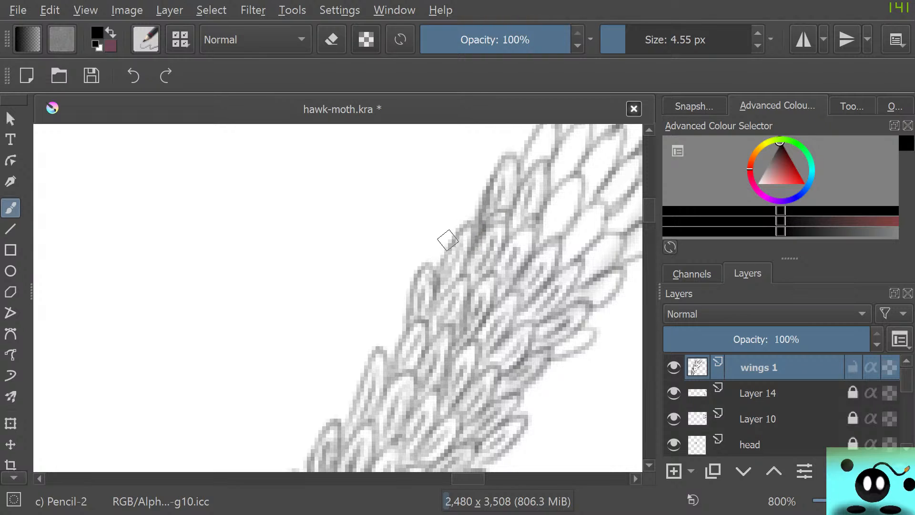
# Soften the tall left-edge scale's base with the 6.98 px soft eraser and redraw its inner shading with Pencil-2.
pyautogui.press('e')
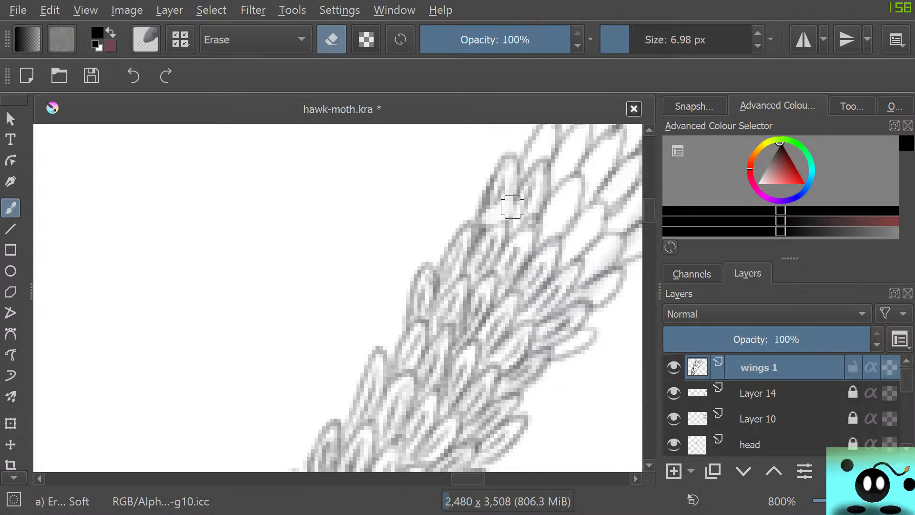
pyautogui.press('e')
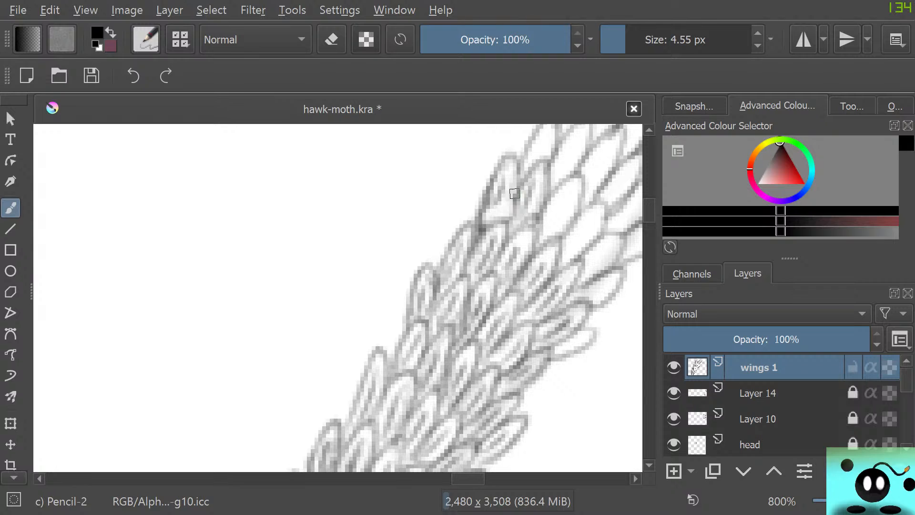
pyautogui.press('e')
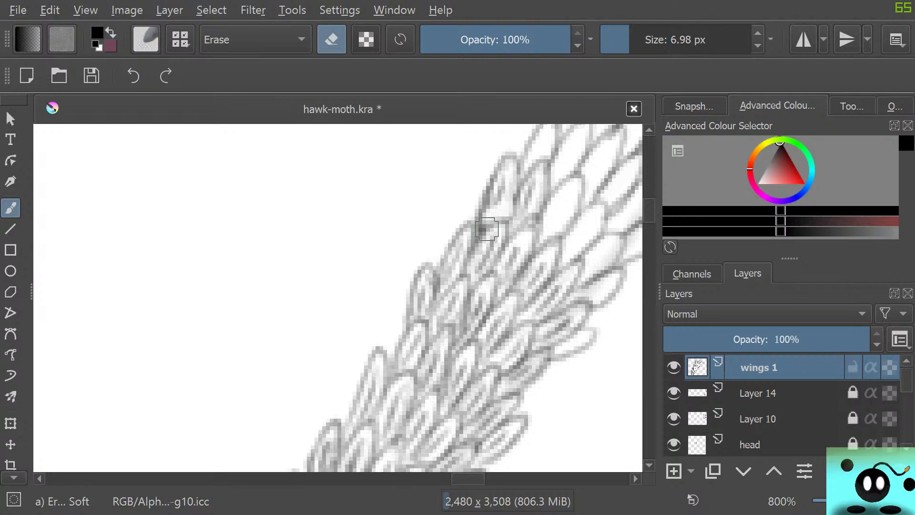
pyautogui.press('e')
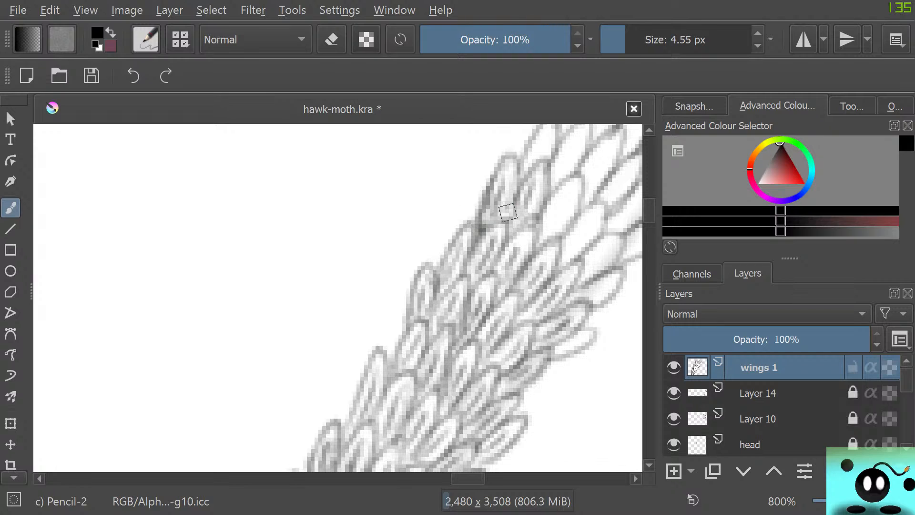
pyautogui.moveTo(505, 217); pyautogui.dragTo(514, 191)
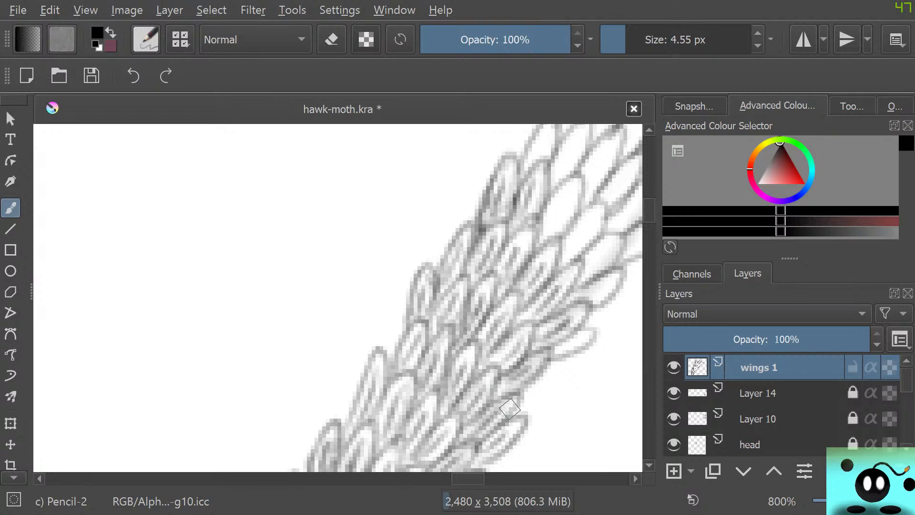
pyautogui.moveTo(468, 478); pyautogui.dragTo(474, 479)
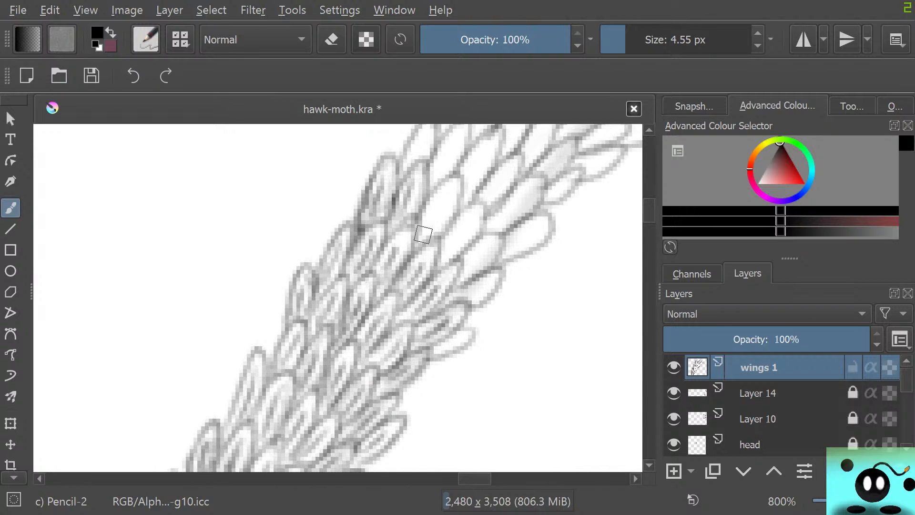
# Add inner pencil shading to the pale scales in the middle of the band, beside the tall left-edge pair.
pyautogui.moveTo(430, 223); pyautogui.dragTo(443, 202)
pyautogui.moveTo(429, 230); pyautogui.dragTo(451, 191)
pyautogui.moveTo(431, 235)
pyautogui.mouseDown()
pyautogui.moveTo(455, 201)
pyautogui.moveTo(427, 218)
pyautogui.mouseUp()
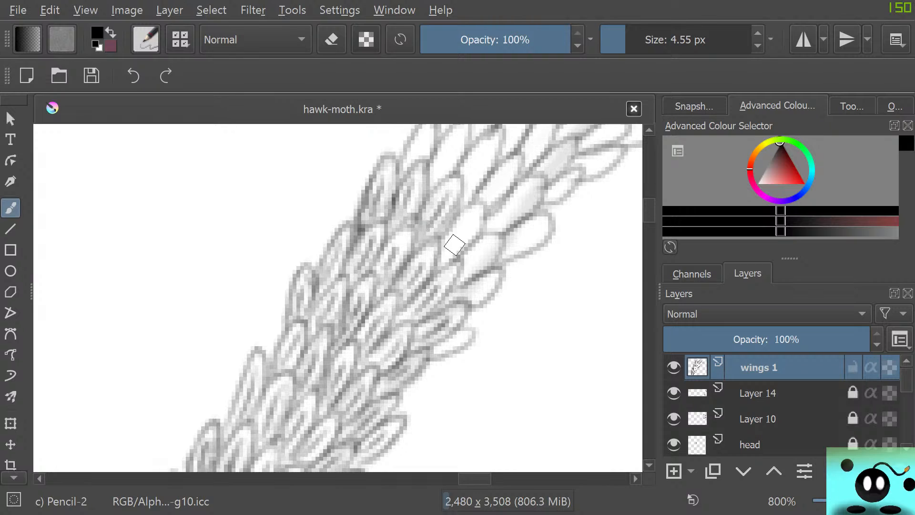
pyautogui.moveTo(443, 252)
pyautogui.mouseDown()
pyautogui.moveTo(467, 219)
pyautogui.moveTo(442, 258)
pyautogui.moveTo(479, 215)
pyautogui.moveTo(466, 215)
pyautogui.moveTo(452, 229)
pyautogui.moveTo(476, 214)
pyautogui.moveTo(466, 218)
pyautogui.moveTo(481, 223)
pyautogui.moveTo(471, 210)
pyautogui.moveTo(467, 239)
pyautogui.moveTo(478, 219)
pyautogui.moveTo(450, 222)
pyautogui.moveTo(435, 244)
pyautogui.moveTo(495, 255)
pyautogui.moveTo(464, 268)
pyautogui.moveTo(487, 248)
pyautogui.mouseUp()
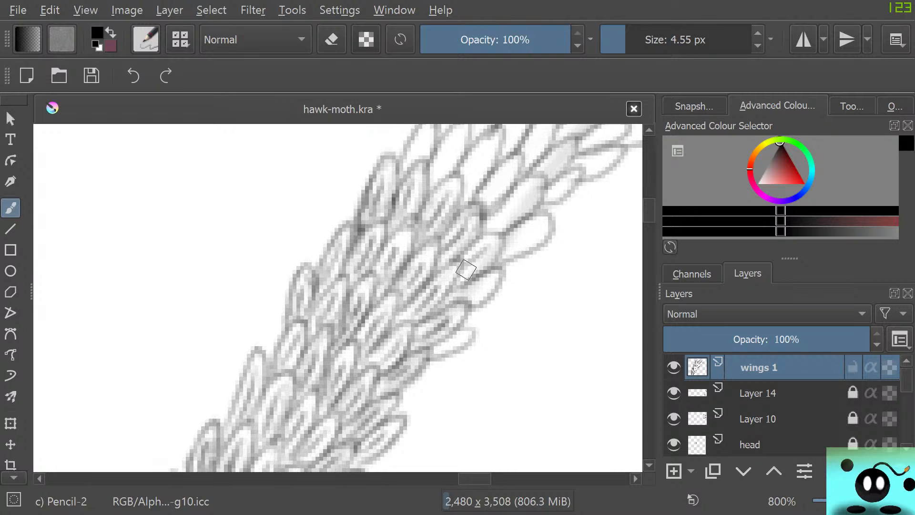
pyautogui.moveTo(464, 276)
pyautogui.mouseDown()
pyautogui.moveTo(503, 233)
pyautogui.moveTo(481, 267)
pyautogui.moveTo(472, 245)
pyautogui.mouseUp()
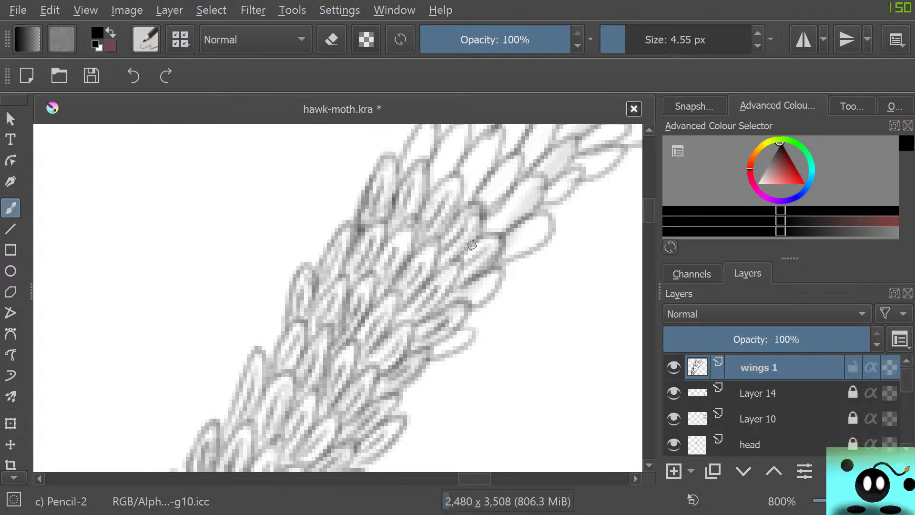
# Shade the scales along the band's right edge and the pale scales in the next rows up.
pyautogui.moveTo(457, 300)
pyautogui.mouseDown()
pyautogui.moveTo(468, 301)
pyautogui.moveTo(476, 279)
pyautogui.mouseUp()
pyautogui.moveTo(442, 343)
pyautogui.mouseDown()
pyautogui.moveTo(470, 342)
pyautogui.moveTo(469, 330)
pyautogui.moveTo(432, 345)
pyautogui.mouseUp()
pyautogui.moveTo(500, 256)
pyautogui.mouseDown()
pyautogui.moveTo(538, 224)
pyautogui.moveTo(504, 256)
pyautogui.moveTo(538, 236)
pyautogui.moveTo(546, 217)
pyautogui.moveTo(520, 227)
pyautogui.moveTo(538, 233)
pyautogui.moveTo(507, 253)
pyautogui.moveTo(532, 221)
pyautogui.moveTo(495, 252)
pyautogui.moveTo(505, 233)
pyautogui.moveTo(509, 247)
pyautogui.moveTo(497, 252)
pyautogui.moveTo(488, 220)
pyautogui.moveTo(497, 226)
pyautogui.moveTo(532, 182)
pyautogui.moveTo(505, 212)
pyautogui.moveTo(518, 215)
pyautogui.moveTo(540, 178)
pyautogui.moveTo(514, 187)
pyautogui.moveTo(487, 218)
pyautogui.moveTo(526, 185)
pyautogui.moveTo(500, 225)
pyautogui.moveTo(541, 183)
pyautogui.moveTo(489, 230)
pyautogui.moveTo(460, 235)
pyautogui.moveTo(496, 218)
pyautogui.moveTo(454, 240)
pyautogui.moveTo(495, 183)
pyautogui.moveTo(507, 173)
pyautogui.moveTo(487, 202)
pyautogui.moveTo(511, 183)
pyautogui.moveTo(514, 153)
pyautogui.moveTo(463, 197)
pyautogui.moveTo(497, 127)
pyautogui.moveTo(458, 166)
pyautogui.moveTo(459, 187)
pyautogui.moveTo(477, 146)
pyautogui.moveTo(476, 168)
pyautogui.moveTo(455, 183)
pyautogui.moveTo(406, 140)
pyautogui.moveTo(444, 162)
pyautogui.moveTo(433, 181)
pyautogui.moveTo(455, 136)
pyautogui.moveTo(437, 176)
pyautogui.moveTo(455, 138)
pyautogui.moveTo(435, 166)
pyautogui.moveTo(405, 182)
pyautogui.moveTo(408, 149)
pyautogui.moveTo(426, 134)
pyautogui.moveTo(423, 159)
pyautogui.mouseUp()
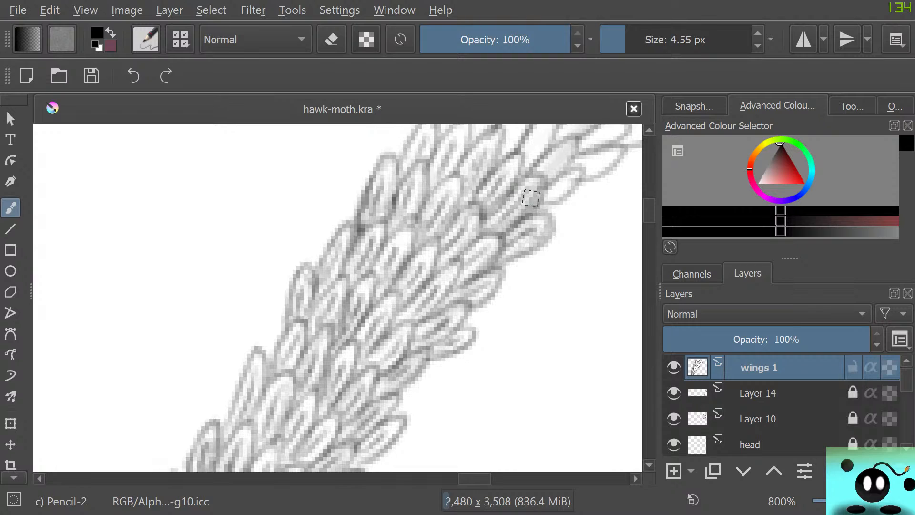
# Add inner shading lines to the two tall left-edge scales at the top of the shaded section.
pyautogui.moveTo(650, 211); pyautogui.dragTo(650, 205)
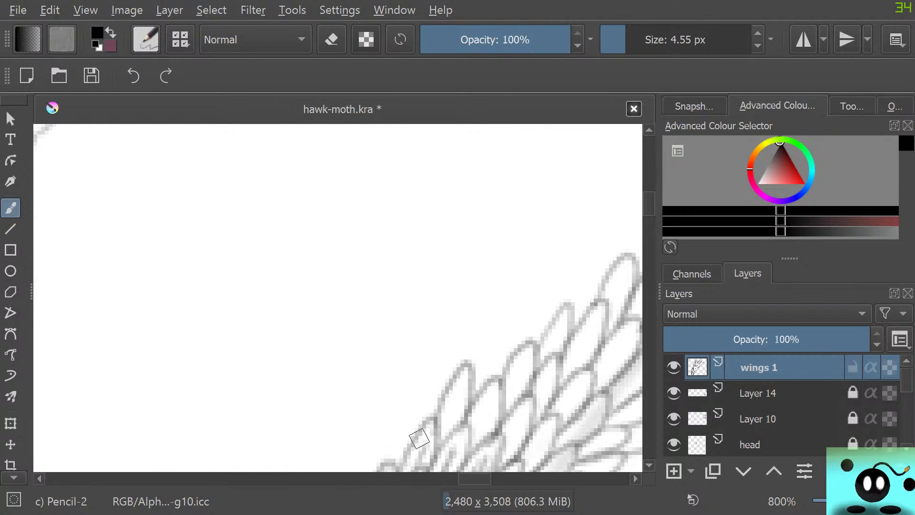
pyautogui.moveTo(460, 436); pyautogui.dragTo(459, 453)
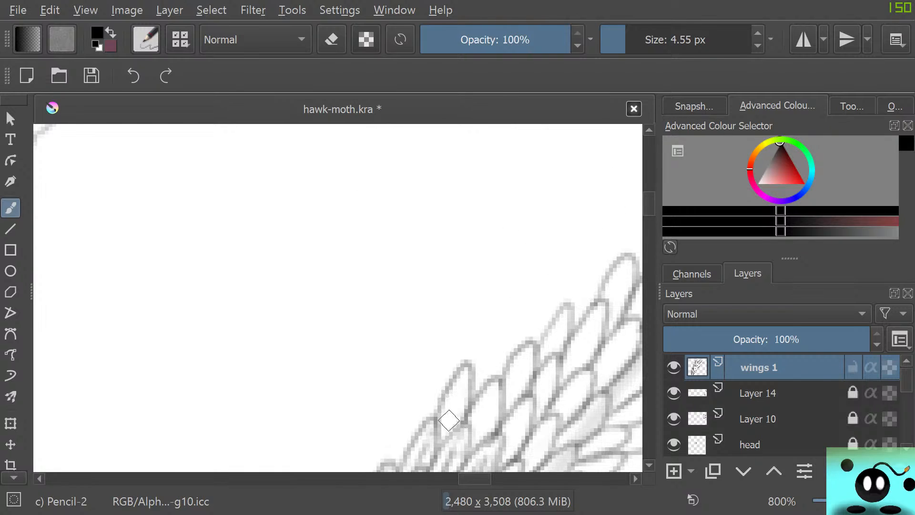
pyautogui.moveTo(448, 418); pyautogui.dragTo(450, 432)
pyautogui.moveTo(458, 392)
pyautogui.mouseDown()
pyautogui.moveTo(455, 423)
pyautogui.moveTo(463, 378)
pyautogui.moveTo(451, 421)
pyautogui.moveTo(442, 416)
pyautogui.moveTo(448, 404)
pyautogui.moveTo(478, 439)
pyautogui.moveTo(489, 405)
pyautogui.moveTo(478, 437)
pyautogui.moveTo(480, 406)
pyautogui.moveTo(489, 400)
pyautogui.moveTo(492, 428)
pyautogui.moveTo(497, 393)
pyautogui.moveTo(491, 397)
pyautogui.moveTo(504, 404)
pyautogui.moveTo(466, 432)
pyautogui.moveTo(474, 442)
pyautogui.moveTo(489, 400)
pyautogui.moveTo(445, 420)
pyautogui.moveTo(447, 430)
pyautogui.moveTo(456, 397)
pyautogui.mouseUp()
# Soften the two tall left-edge scales with the 6.98 px soft eraser and redraw their inner shading with Pencil-2.
pyautogui.press('e')
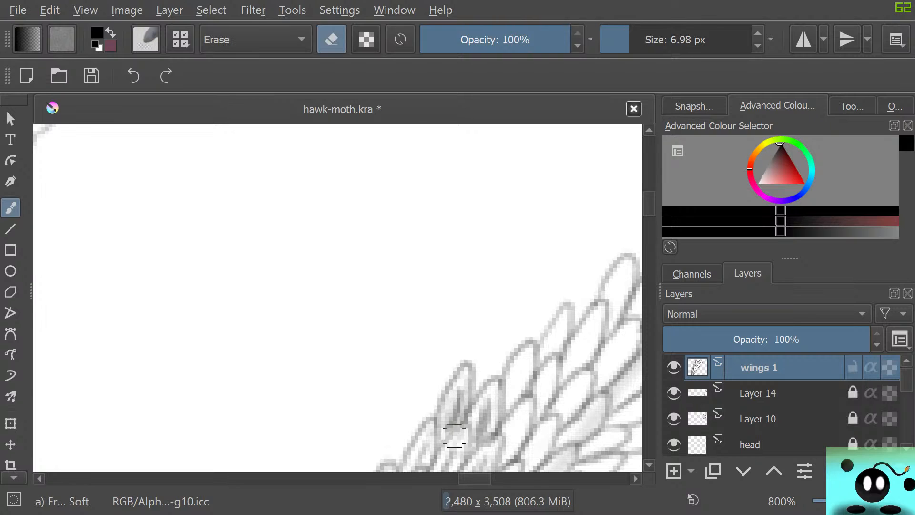
pyautogui.moveTo(490, 412)
pyautogui.mouseDown()
pyautogui.moveTo(455, 395)
pyautogui.moveTo(451, 423)
pyautogui.moveTo(460, 408)
pyautogui.moveTo(443, 434)
pyautogui.moveTo(458, 392)
pyautogui.moveTo(444, 427)
pyautogui.moveTo(455, 432)
pyautogui.moveTo(463, 421)
pyautogui.moveTo(438, 450)
pyautogui.moveTo(439, 388)
pyautogui.mouseUp()
pyautogui.press('e')
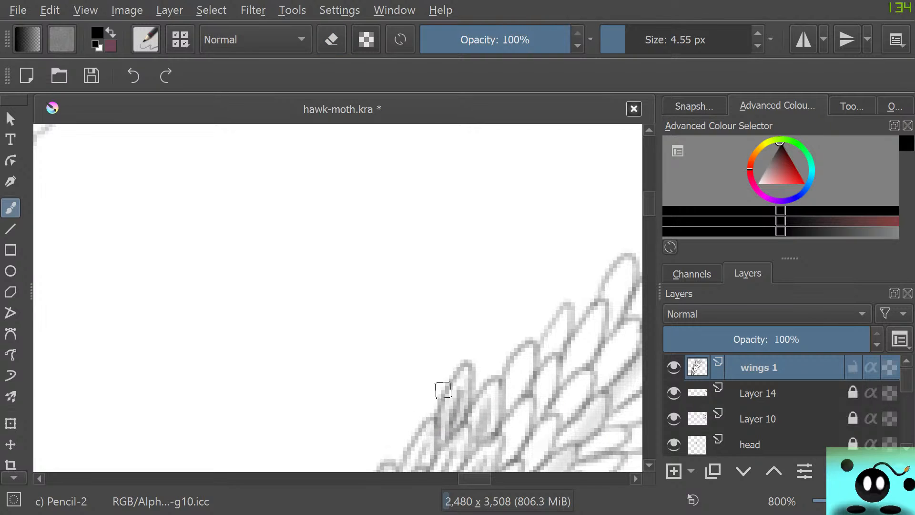
pyautogui.moveTo(479, 441)
pyautogui.mouseDown()
pyautogui.moveTo(495, 407)
pyautogui.moveTo(490, 423)
pyautogui.moveTo(474, 419)
pyautogui.moveTo(490, 402)
pyautogui.moveTo(486, 423)
pyautogui.moveTo(510, 388)
pyautogui.mouseUp()
pyautogui.press('e')
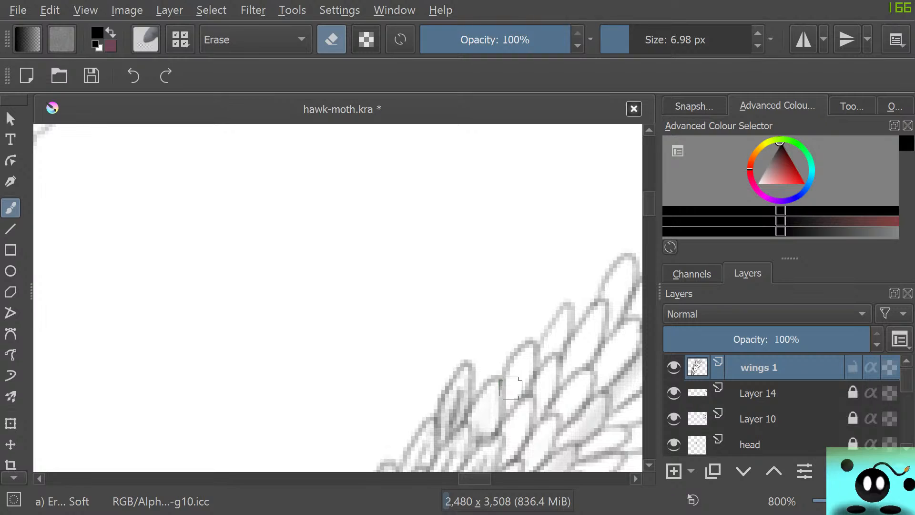
pyautogui.press('e')
pyautogui.moveTo(480, 429)
pyautogui.mouseDown()
pyautogui.moveTo(488, 400)
pyautogui.moveTo(494, 427)
pyautogui.moveTo(500, 390)
pyautogui.mouseUp()
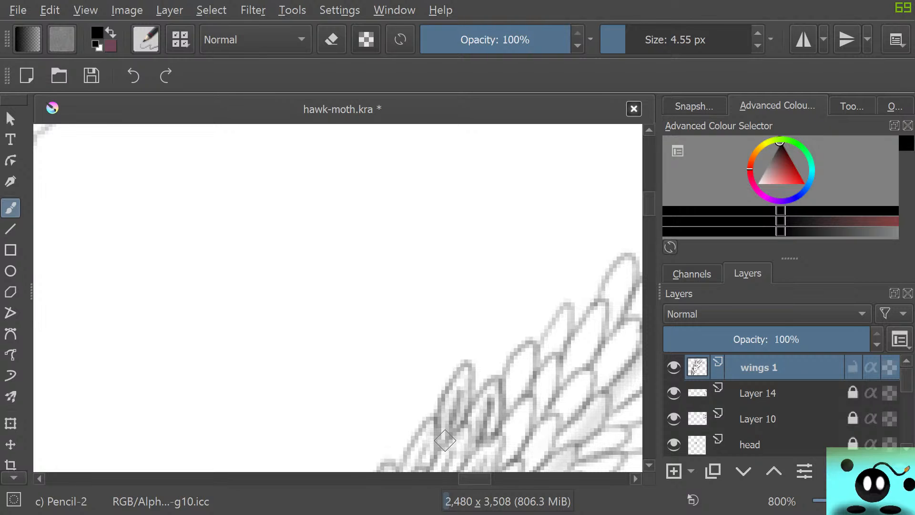
# Examine the shaded vein band against the neighbouring wing bands at lower magnification.
pyautogui.scroll(-8, 445, 441)
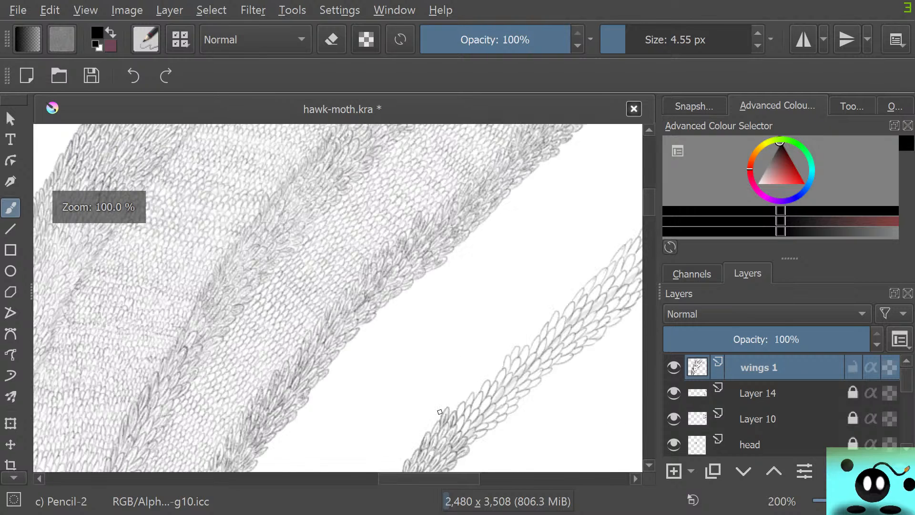
pyautogui.scroll(3, 437, 419)
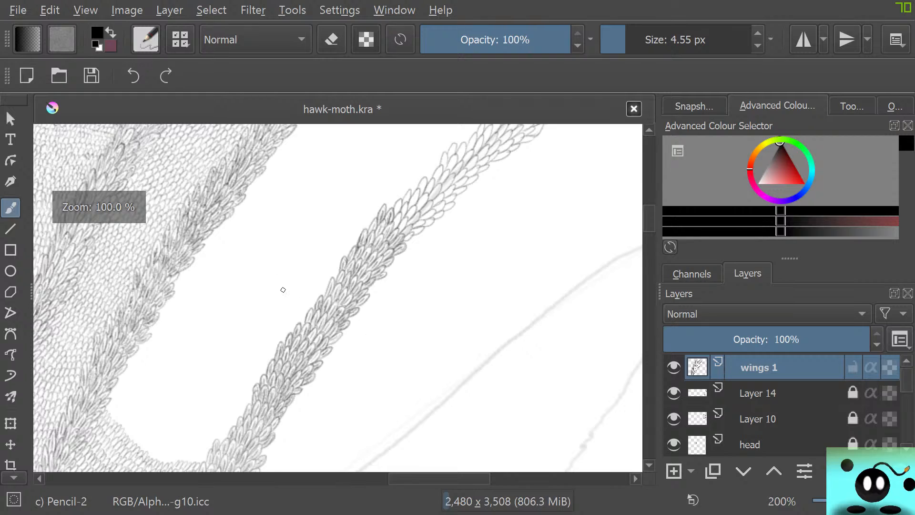
pyautogui.scroll(-3, 202, 288)
pyautogui.scroll(2, 188, 251)
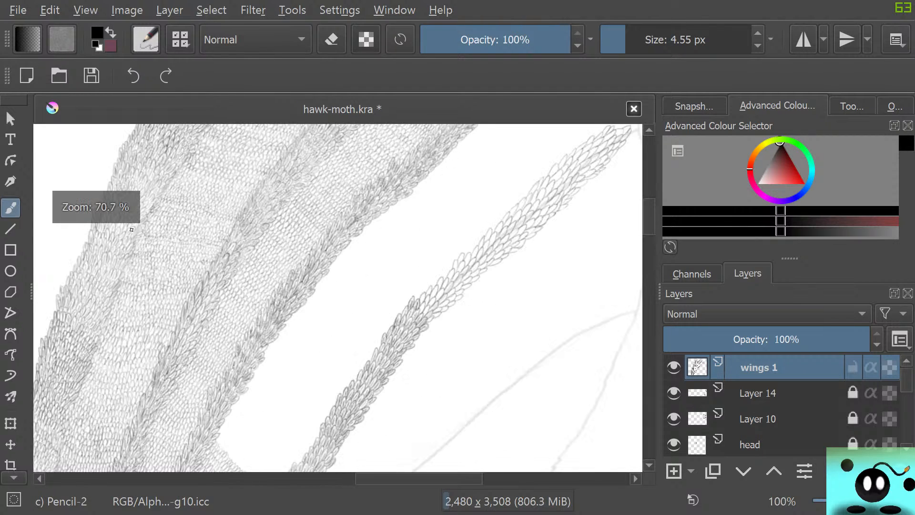
pyautogui.scroll(-2, 158, 291)
pyautogui.scroll(2, 157, 291)
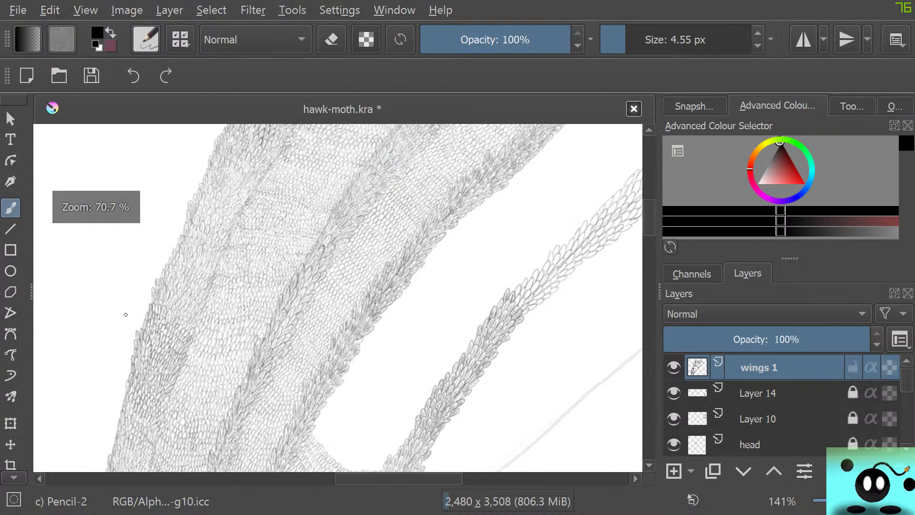
pyautogui.scroll(-2, 125, 315)
pyautogui.scroll(3, 266, 399)
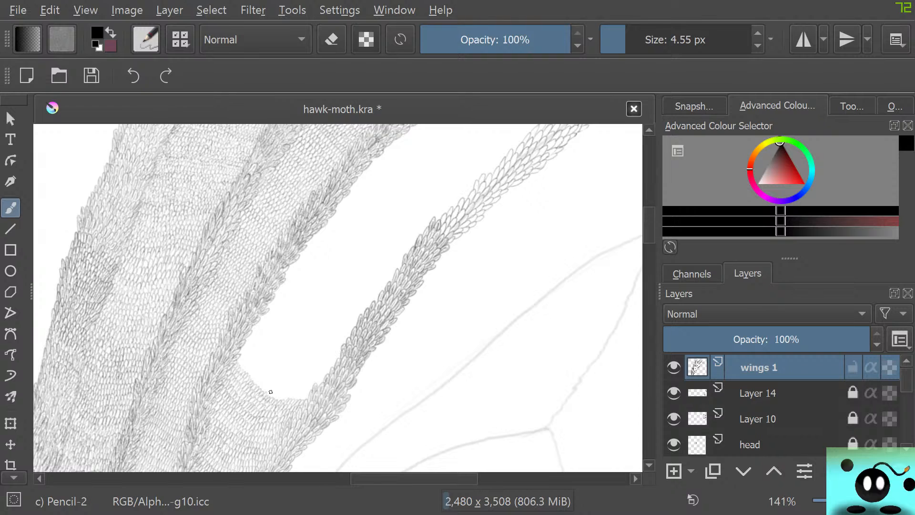
pyautogui.scroll(-2, 273, 423)
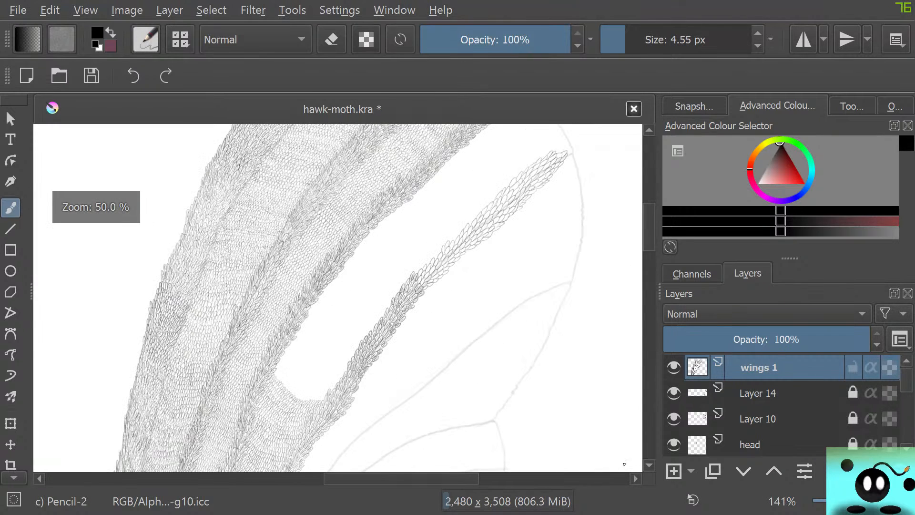
# Lock the wings 1 layer and make Layer 14 the active layer.
pyautogui.click(853, 367)
pyautogui.click(761, 393)
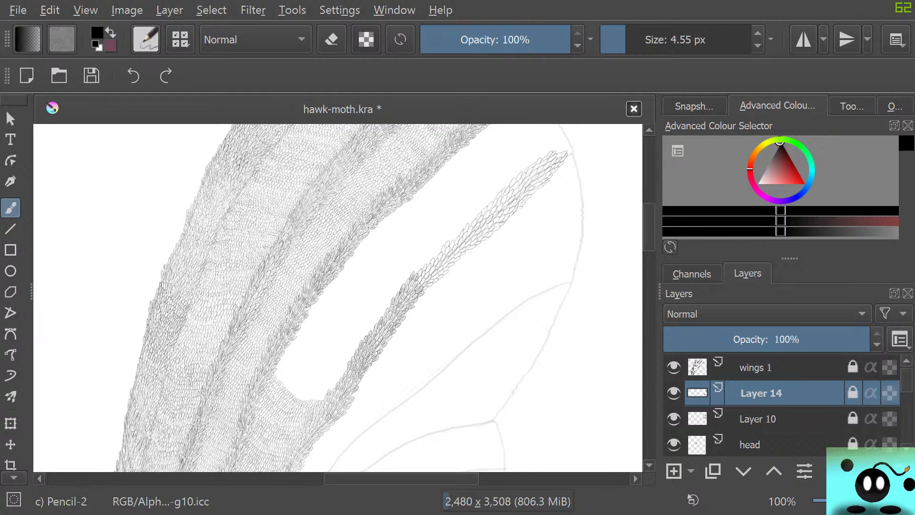
# Toggle Layer 14's visibility repeatedly to compare the wing with and without the small scales between the vein bands.
pyautogui.click(673, 393)
pyautogui.click(673, 393)
pyautogui.click(674, 393)
pyautogui.click(673, 393)
pyautogui.click(673, 394)
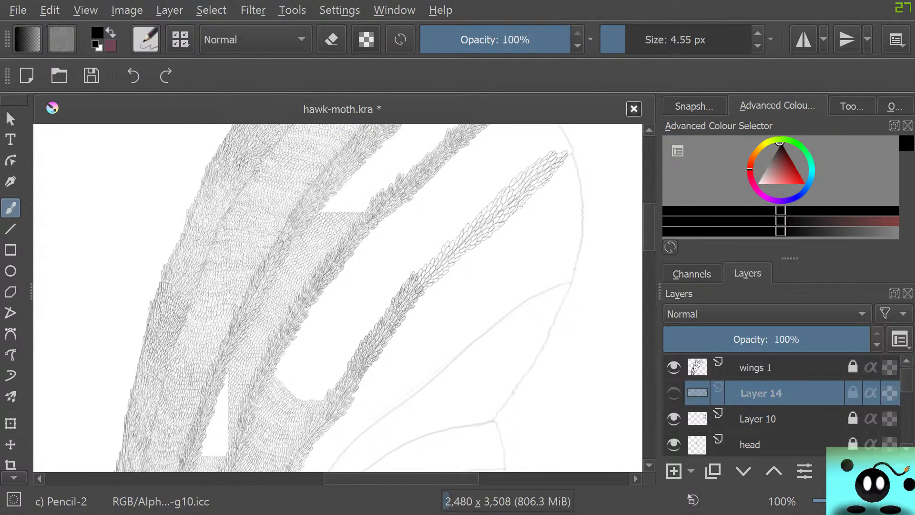
pyautogui.click(673, 393)
pyautogui.click(674, 393)
pyautogui.click(674, 393)
pyautogui.click(674, 393)
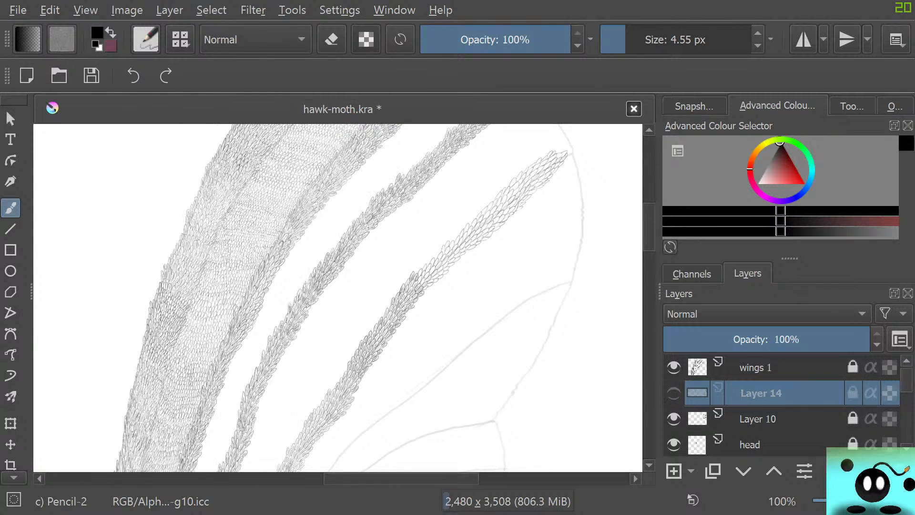
pyautogui.click(674, 393)
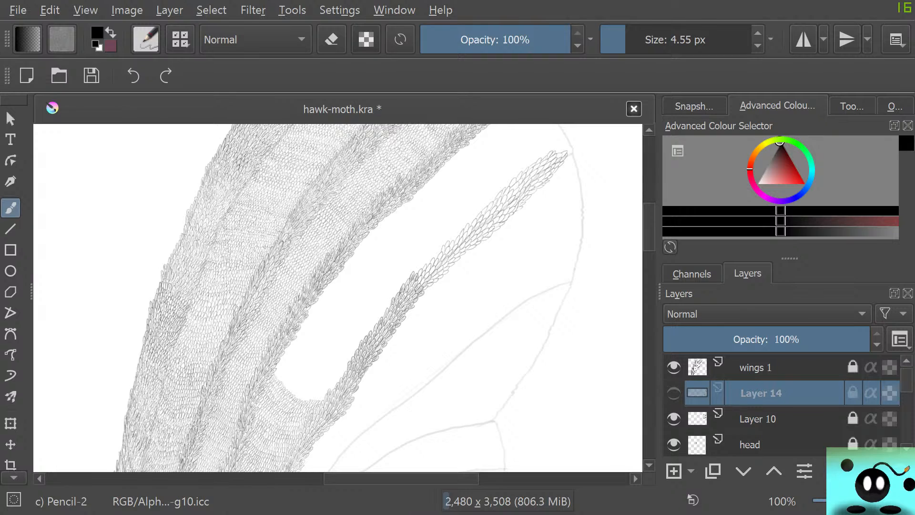
pyautogui.click(674, 393)
pyautogui.click(674, 394)
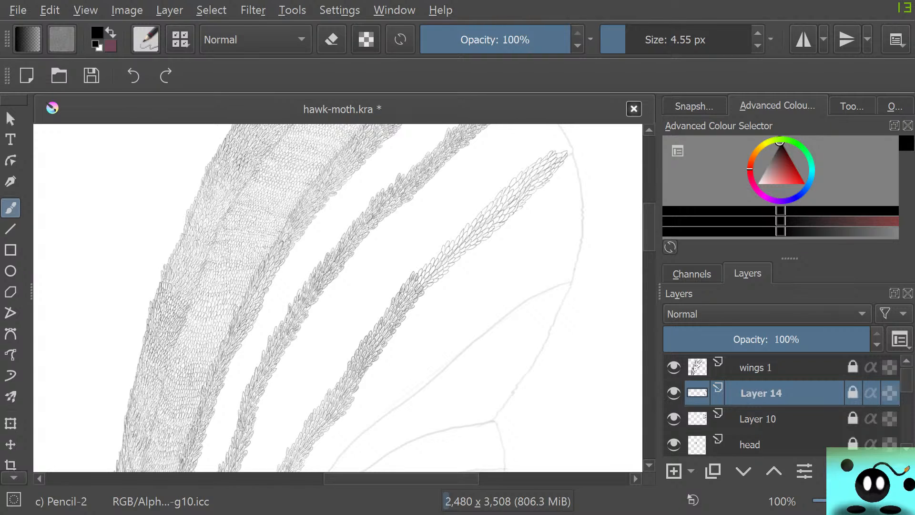
pyautogui.click(673, 393)
pyautogui.click(674, 394)
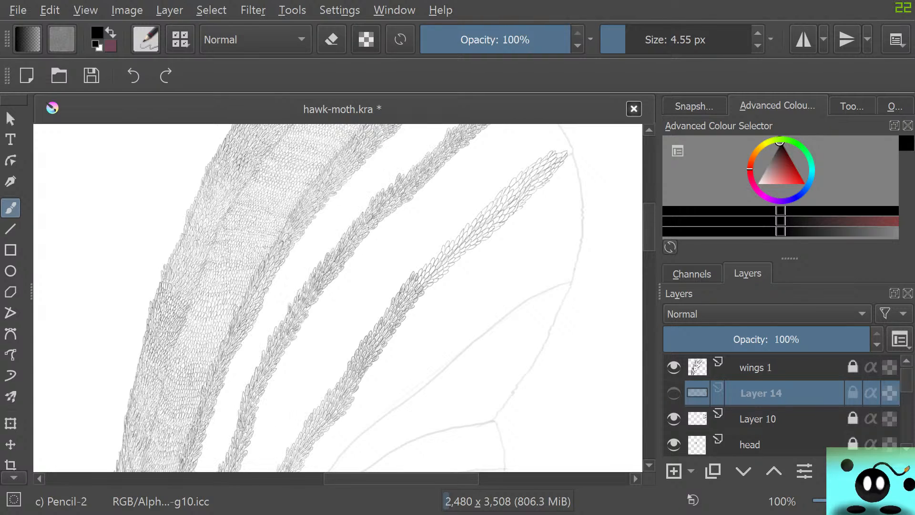
pyautogui.click(674, 394)
pyautogui.click(673, 393)
pyautogui.click(674, 394)
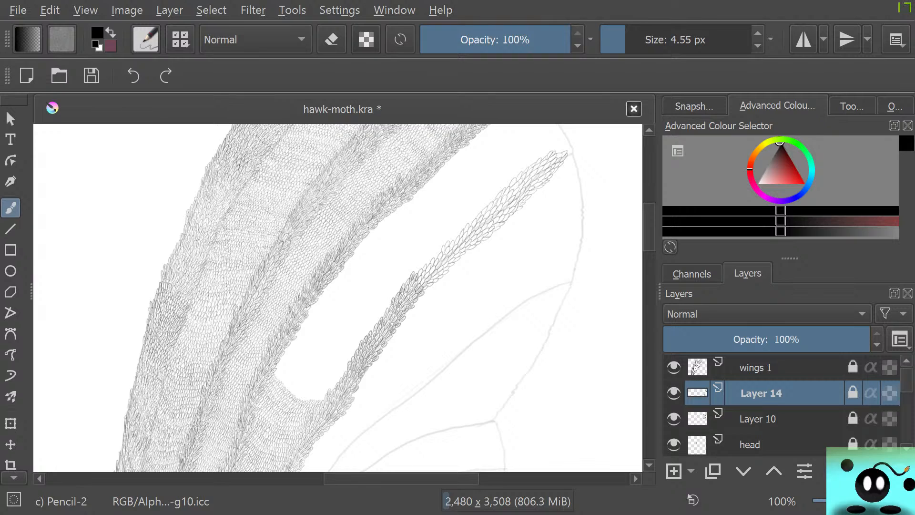
# Unlock Layer 14 for drawing and save the document.
pyautogui.scroll(7, 251, 394)
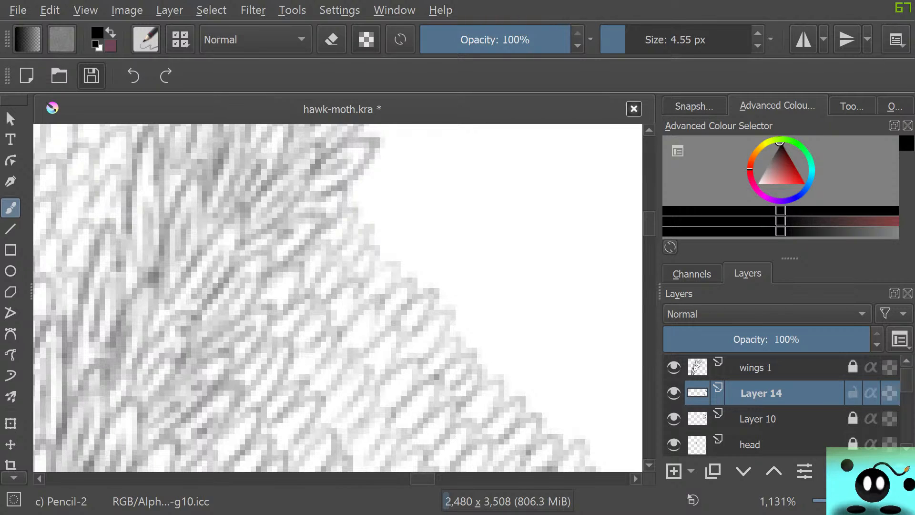
pyautogui.press('1')
pyautogui.hotkey('ctrl', 's')
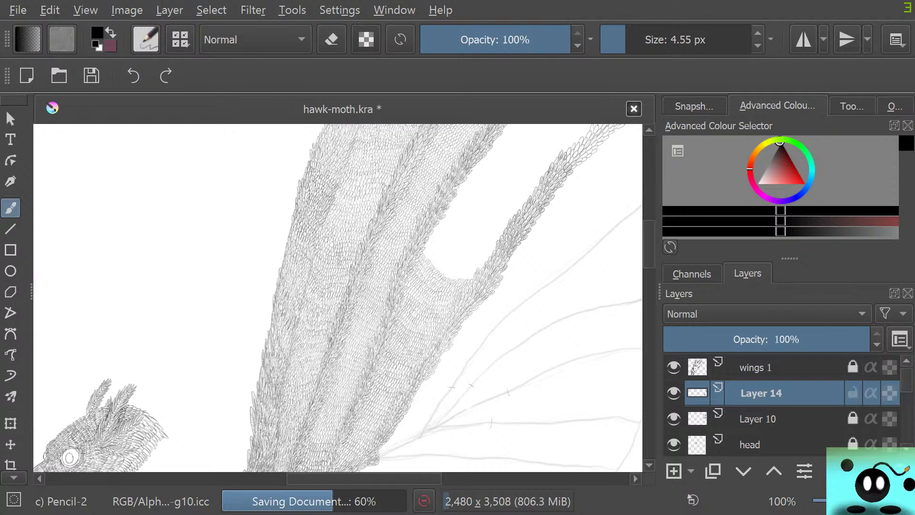
# Draw further rows of small scales on Layer 14 along the lower edge of the empty gap between the two vein bands.
pyautogui.scroll(-2, 398, 230)
pyautogui.scroll(4, 454, 211)
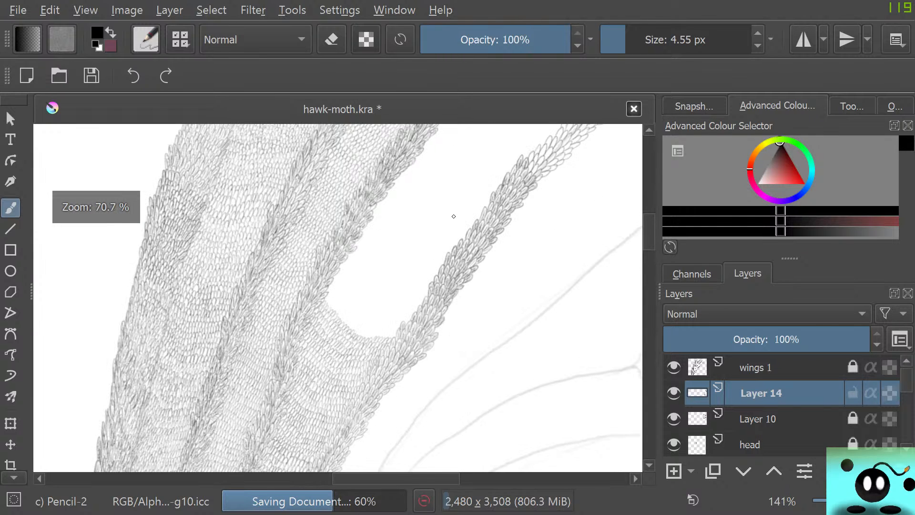
pyautogui.scroll(2, 325, 351)
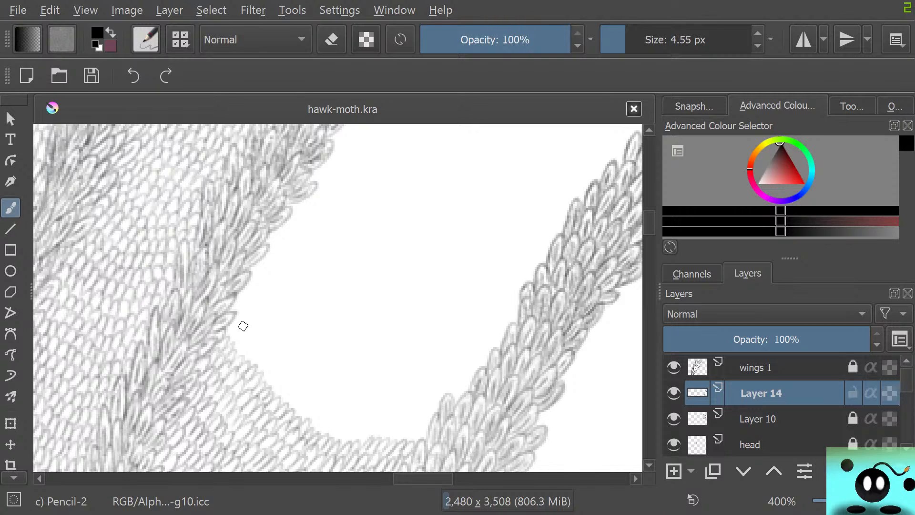
pyautogui.moveTo(228, 329)
pyautogui.mouseDown()
pyautogui.moveTo(248, 342)
pyautogui.moveTo(240, 356)
pyautogui.moveTo(253, 351)
pyautogui.moveTo(246, 361)
pyautogui.moveTo(256, 371)
pyautogui.moveTo(266, 366)
pyautogui.moveTo(272, 395)
pyautogui.moveTo(275, 379)
pyautogui.moveTo(274, 390)
pyautogui.moveTo(288, 386)
pyautogui.moveTo(278, 402)
pyautogui.moveTo(294, 400)
pyautogui.moveTo(289, 410)
pyautogui.moveTo(324, 411)
pyautogui.moveTo(315, 430)
pyautogui.moveTo(324, 431)
pyautogui.moveTo(319, 416)
pyautogui.moveTo(334, 437)
pyautogui.moveTo(349, 424)
pyautogui.moveTo(344, 442)
pyautogui.moveTo(362, 428)
pyautogui.moveTo(362, 440)
pyautogui.moveTo(381, 434)
pyautogui.moveTo(387, 416)
pyautogui.moveTo(386, 438)
pyautogui.moveTo(398, 421)
pyautogui.moveTo(392, 438)
pyautogui.moveTo(408, 429)
pyautogui.moveTo(409, 442)
pyautogui.moveTo(423, 424)
pyautogui.moveTo(414, 446)
pyautogui.mouseUp()
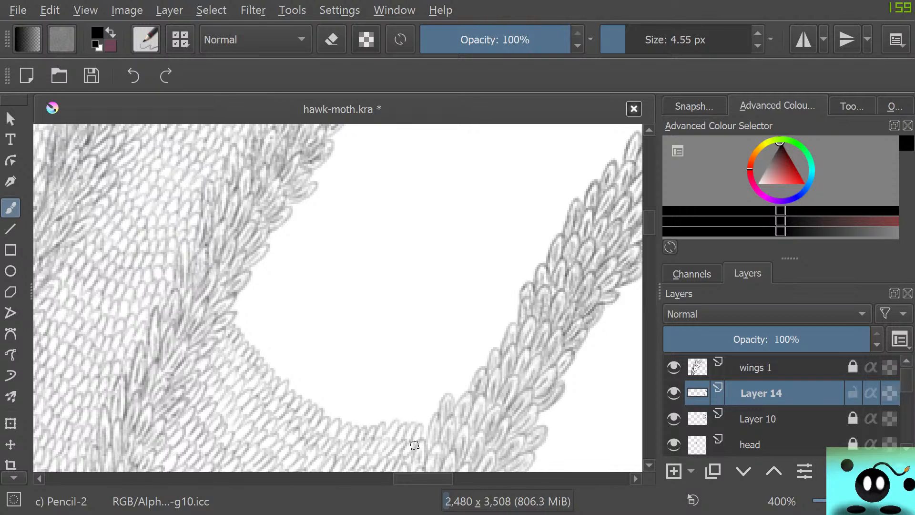
pyautogui.moveTo(239, 323)
pyautogui.mouseDown()
pyautogui.moveTo(264, 345)
pyautogui.moveTo(251, 342)
pyautogui.moveTo(259, 355)
pyautogui.moveTo(273, 353)
pyautogui.moveTo(271, 371)
pyautogui.moveTo(293, 367)
pyautogui.moveTo(284, 382)
pyautogui.moveTo(304, 390)
pyautogui.moveTo(295, 395)
pyautogui.moveTo(307, 405)
pyautogui.moveTo(316, 397)
pyautogui.moveTo(336, 438)
pyautogui.moveTo(326, 410)
pyautogui.moveTo(339, 420)
pyautogui.moveTo(353, 408)
pyautogui.moveTo(355, 430)
pyautogui.moveTo(371, 408)
pyautogui.moveTo(383, 411)
pyautogui.moveTo(369, 422)
pyautogui.moveTo(385, 410)
pyautogui.moveTo(385, 422)
pyautogui.moveTo(397, 404)
pyautogui.moveTo(392, 424)
pyautogui.moveTo(406, 411)
pyautogui.moveTo(398, 424)
pyautogui.moveTo(409, 425)
pyautogui.moveTo(430, 406)
pyautogui.moveTo(429, 424)
pyautogui.mouseUp()
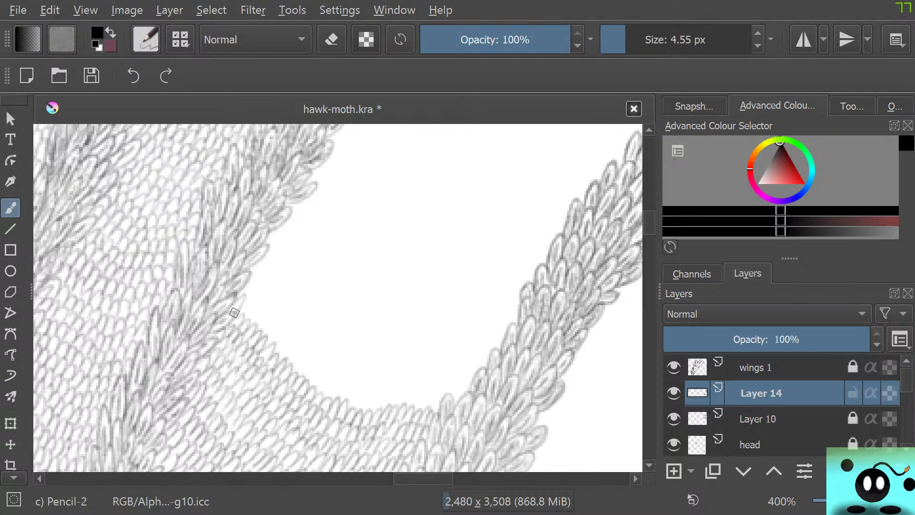
pyautogui.moveTo(234, 313)
pyautogui.mouseDown()
pyautogui.moveTo(260, 309)
pyautogui.moveTo(252, 325)
pyautogui.moveTo(268, 317)
pyautogui.moveTo(269, 347)
pyautogui.moveTo(281, 335)
pyautogui.moveTo(275, 351)
pyautogui.moveTo(285, 349)
pyautogui.moveTo(280, 344)
pyautogui.moveTo(287, 357)
pyautogui.moveTo(293, 343)
pyautogui.moveTo(286, 361)
pyautogui.moveTo(299, 377)
pyautogui.moveTo(315, 364)
pyautogui.moveTo(296, 382)
pyautogui.mouseUp()
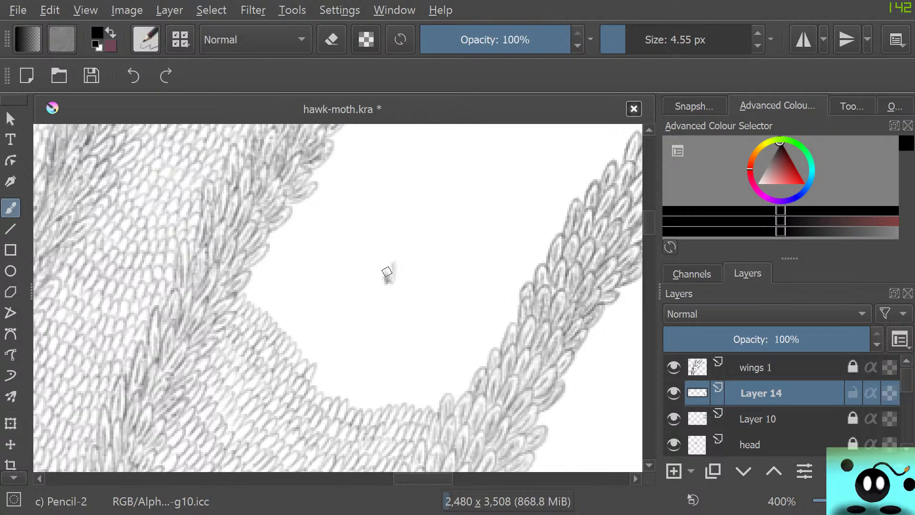
# Doodle a small open-mouthed face with spiky hair, ears and a pointed beard in the gap, and darken its details.
pyautogui.moveTo(393, 276)
pyautogui.mouseDown()
pyautogui.moveTo(389, 266)
pyautogui.moveTo(399, 263)
pyautogui.moveTo(404, 277)
pyautogui.moveTo(381, 259)
pyautogui.mouseUp()
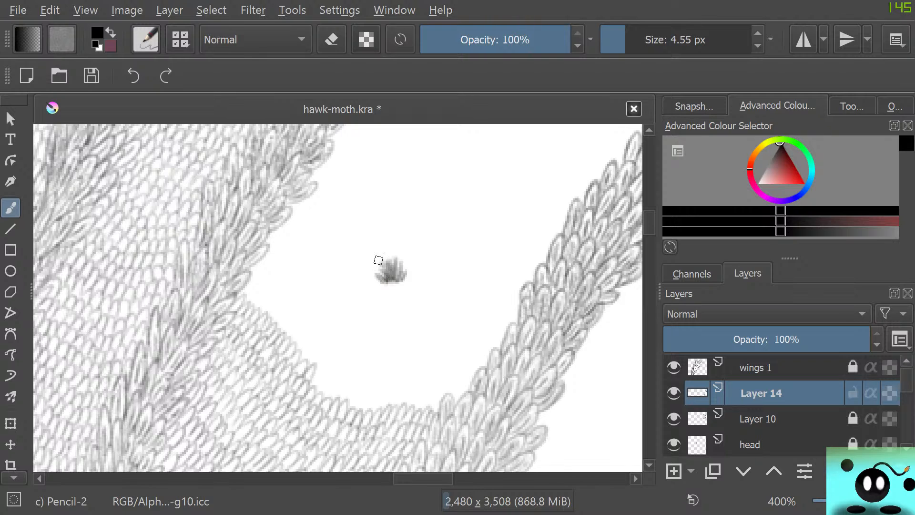
pyautogui.moveTo(390, 276); pyautogui.dragTo(379, 249)
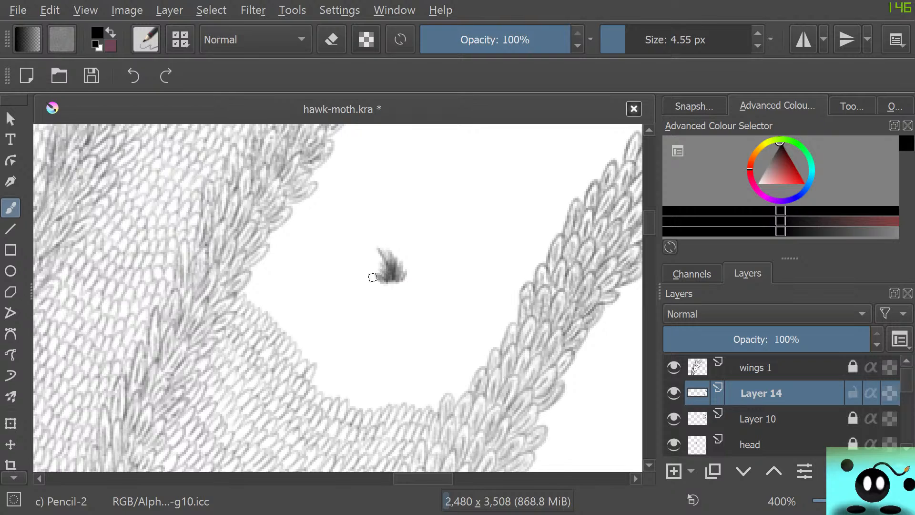
pyautogui.moveTo(388, 292)
pyautogui.mouseDown()
pyautogui.moveTo(378, 328)
pyautogui.moveTo(390, 335)
pyautogui.moveTo(396, 281)
pyautogui.moveTo(376, 291)
pyautogui.moveTo(371, 319)
pyautogui.mouseUp()
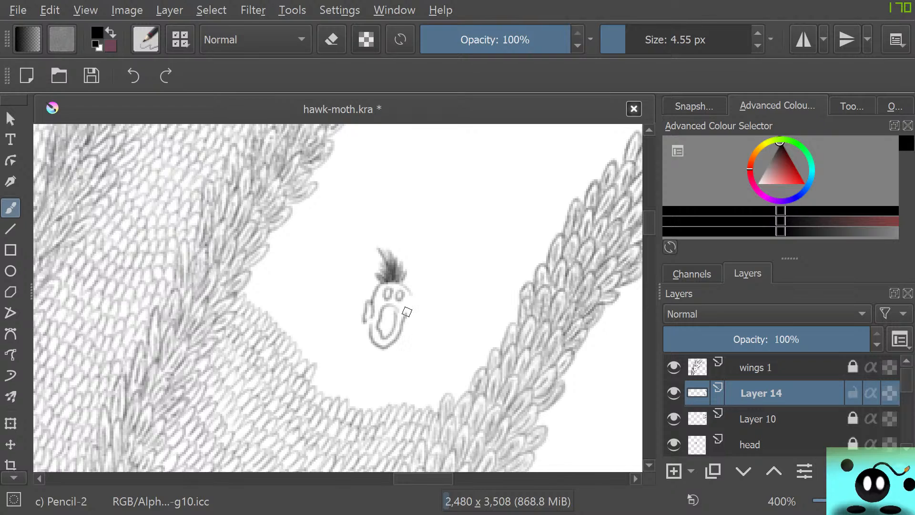
pyautogui.moveTo(405, 312); pyautogui.dragTo(407, 318)
pyautogui.moveTo(375, 350)
pyautogui.mouseDown()
pyautogui.moveTo(388, 376)
pyautogui.moveTo(391, 342)
pyautogui.mouseUp()
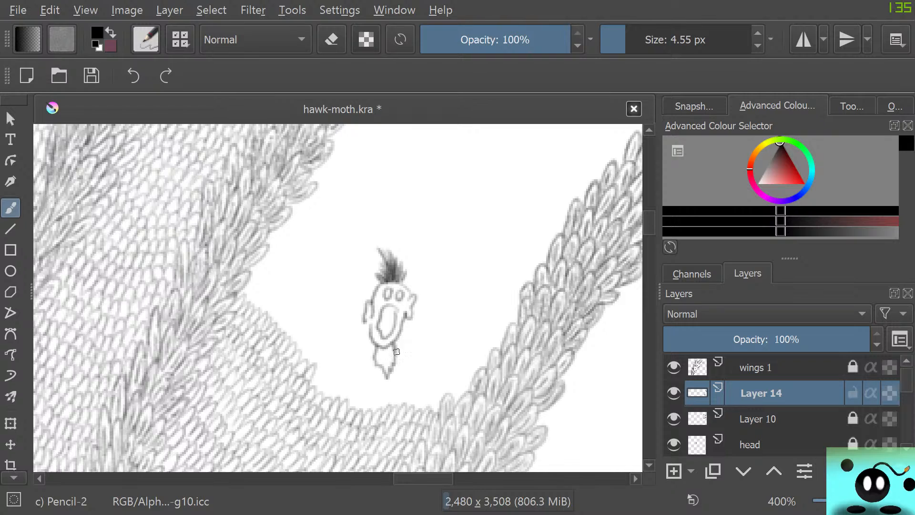
pyautogui.moveTo(389, 354)
pyautogui.mouseDown()
pyautogui.moveTo(391, 375)
pyautogui.moveTo(367, 333)
pyautogui.moveTo(387, 347)
pyautogui.moveTo(401, 337)
pyautogui.moveTo(401, 315)
pyautogui.moveTo(386, 322)
pyautogui.mouseUp()
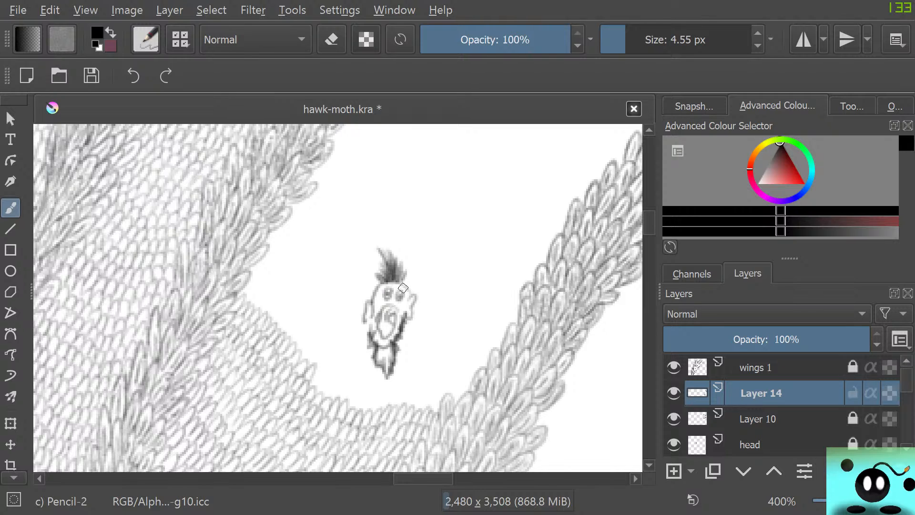
# Erase the doodled face from the gap between the vein bands with the Eraser Circle preset at 50 px.
pyautogui.moveTo(404, 286); pyautogui.dragTo(400, 284)
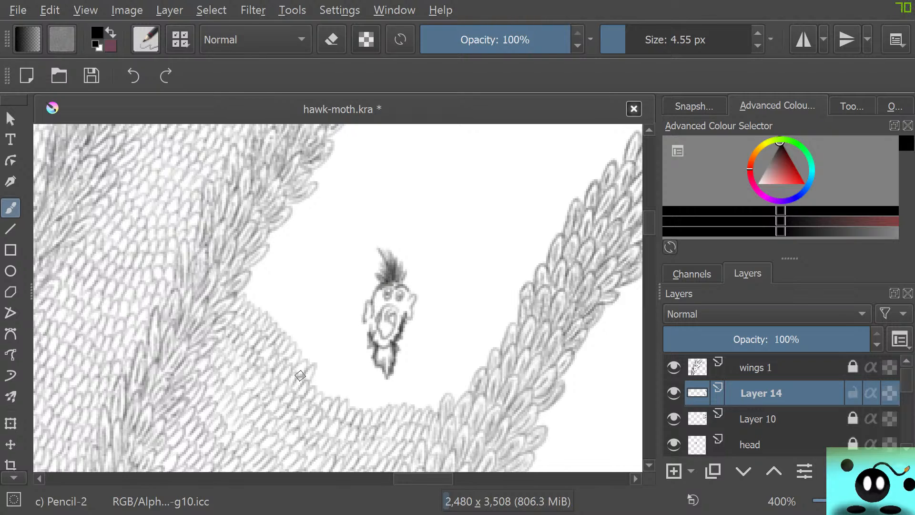
pyautogui.press('e')
pyautogui.moveTo(381, 348)
pyautogui.mouseDown()
pyautogui.moveTo(403, 397)
pyautogui.moveTo(404, 348)
pyautogui.moveTo(425, 318)
pyautogui.moveTo(418, 293)
pyautogui.moveTo(406, 301)
pyautogui.moveTo(373, 293)
pyautogui.moveTo(396, 312)
pyautogui.moveTo(345, 344)
pyautogui.moveTo(413, 282)
pyautogui.moveTo(394, 261)
pyautogui.moveTo(403, 341)
pyautogui.moveTo(378, 290)
pyautogui.moveTo(378, 375)
pyautogui.moveTo(363, 292)
pyautogui.moveTo(367, 338)
pyautogui.moveTo(390, 379)
pyautogui.moveTo(397, 268)
pyautogui.moveTo(417, 316)
pyautogui.moveTo(402, 321)
pyautogui.moveTo(373, 297)
pyautogui.mouseUp()
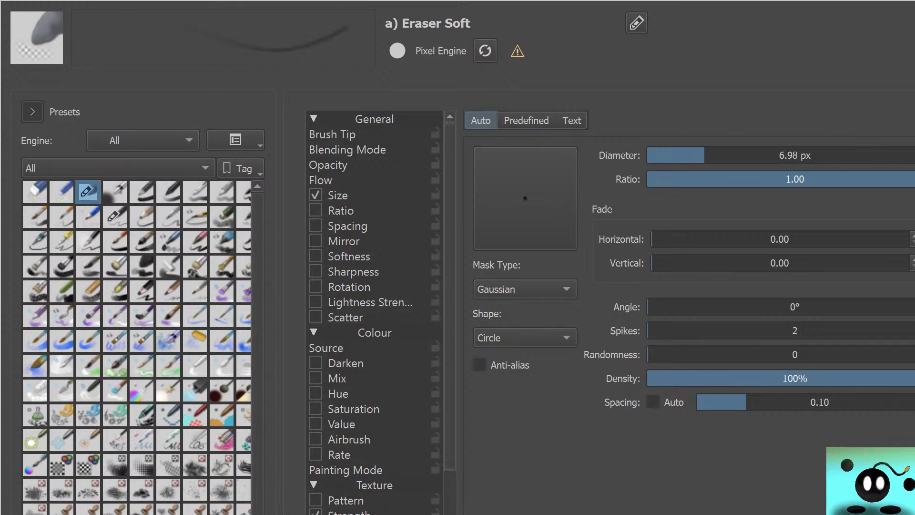
pyautogui.click(61, 192)
pyautogui.click(35, 193)
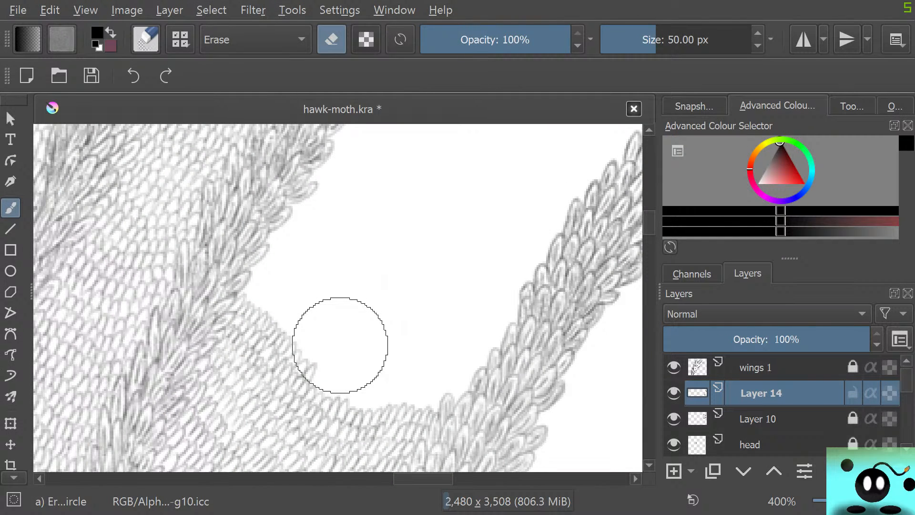
pyautogui.moveTo(340, 345)
pyautogui.mouseDown()
pyautogui.moveTo(358, 317)
pyautogui.moveTo(394, 367)
pyautogui.moveTo(369, 337)
pyautogui.moveTo(382, 263)
pyautogui.moveTo(373, 183)
pyautogui.mouseUp()
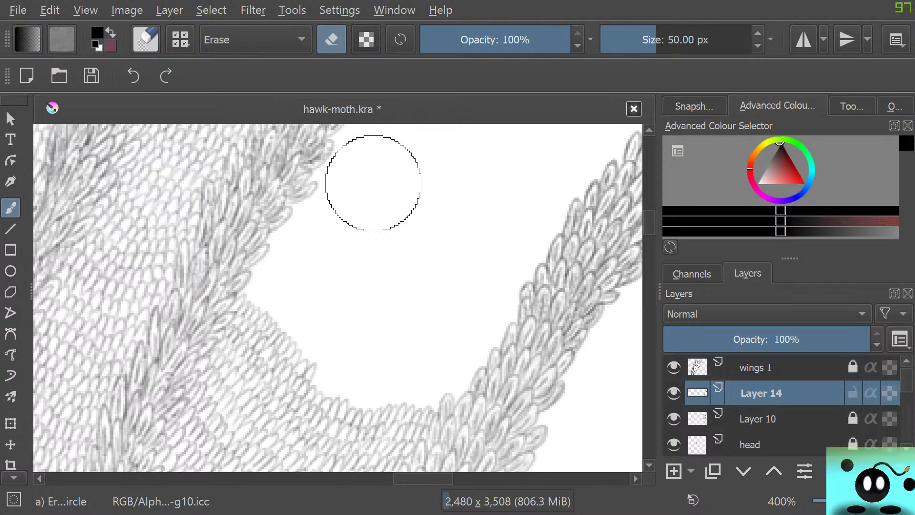
# Draw another row of small scales along the gap's lower edge with the Pencil-2 brush at 4.55 px.
pyautogui.press('/')
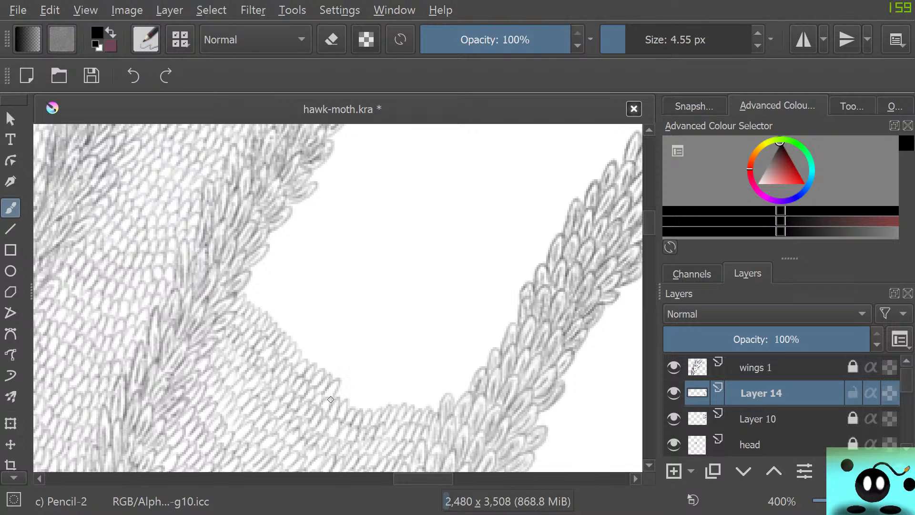
pyautogui.moveTo(331, 399)
pyautogui.mouseDown()
pyautogui.moveTo(360, 380)
pyautogui.moveTo(349, 404)
pyautogui.moveTo(366, 387)
pyautogui.moveTo(358, 408)
pyautogui.moveTo(366, 410)
pyautogui.moveTo(368, 389)
pyautogui.moveTo(371, 409)
pyautogui.moveTo(380, 392)
pyautogui.moveTo(376, 409)
pyautogui.moveTo(390, 401)
pyautogui.moveTo(394, 409)
pyautogui.moveTo(408, 383)
pyautogui.moveTo(404, 405)
pyautogui.moveTo(418, 396)
pyautogui.moveTo(429, 411)
pyautogui.mouseUp()
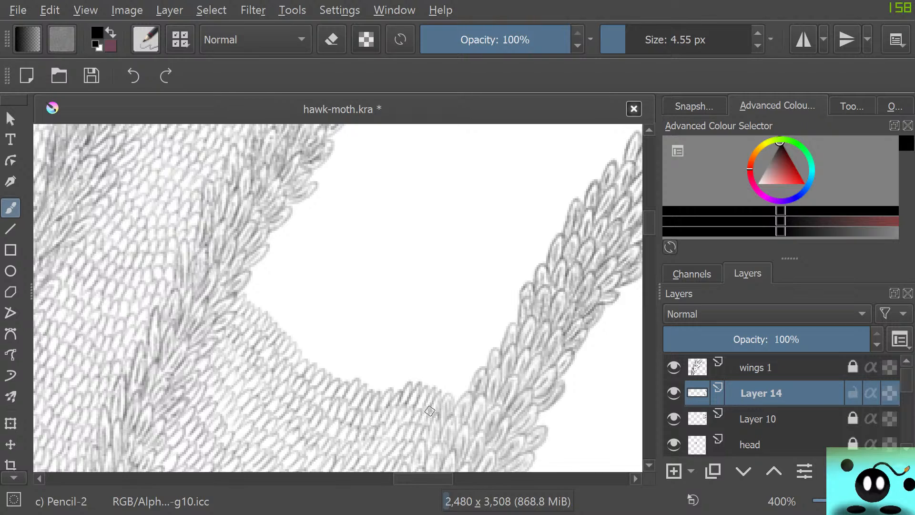
# Doodle a small spoked oval in the gap, add a segmented arch above it, and fill its sections with short curved lines.
pyautogui.moveTo(354, 233)
pyautogui.mouseDown()
pyautogui.moveTo(370, 249)
pyautogui.moveTo(337, 267)
pyautogui.moveTo(372, 256)
pyautogui.moveTo(358, 238)
pyautogui.moveTo(333, 245)
pyautogui.moveTo(324, 269)
pyautogui.moveTo(334, 296)
pyautogui.mouseUp()
pyautogui.moveTo(344, 280)
pyautogui.mouseDown()
pyautogui.moveTo(345, 298)
pyautogui.moveTo(357, 296)
pyautogui.mouseUp()
pyautogui.moveTo(352, 277); pyautogui.dragTo(368, 278)
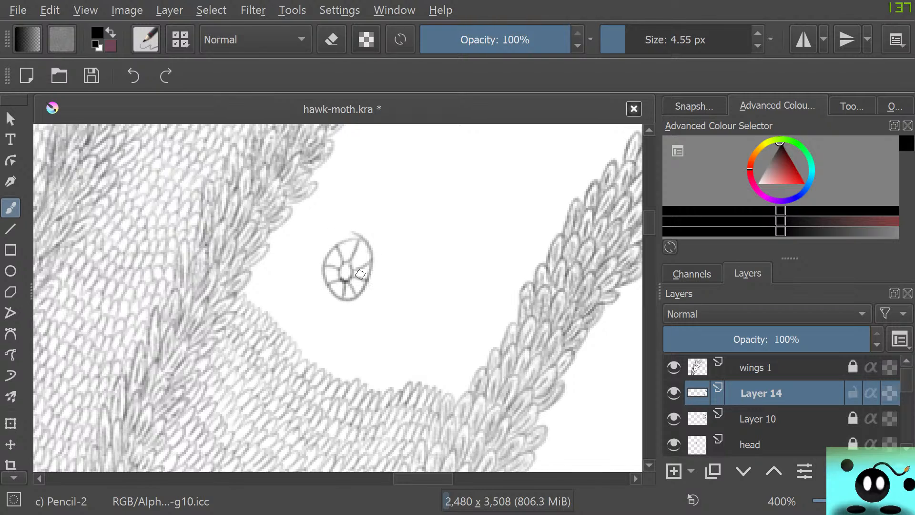
pyautogui.press('e')
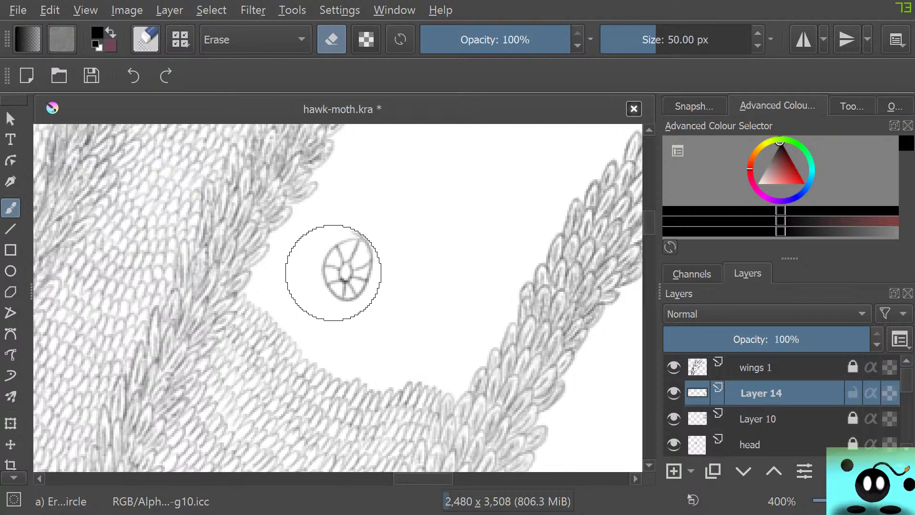
pyautogui.press('e')
pyautogui.moveTo(377, 241); pyautogui.dragTo(313, 244)
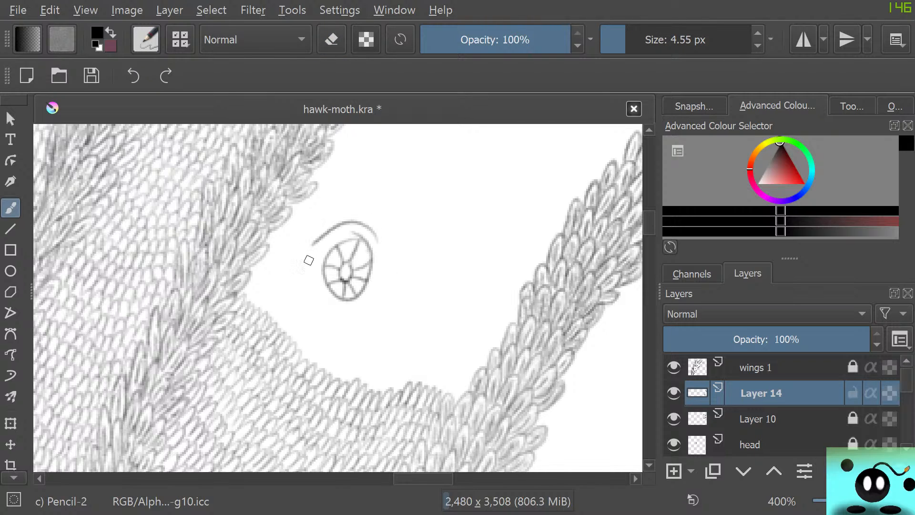
pyautogui.moveTo(375, 234)
pyautogui.mouseDown()
pyautogui.moveTo(352, 225)
pyautogui.moveTo(333, 230)
pyautogui.moveTo(321, 244)
pyautogui.moveTo(323, 259)
pyautogui.mouseUp()
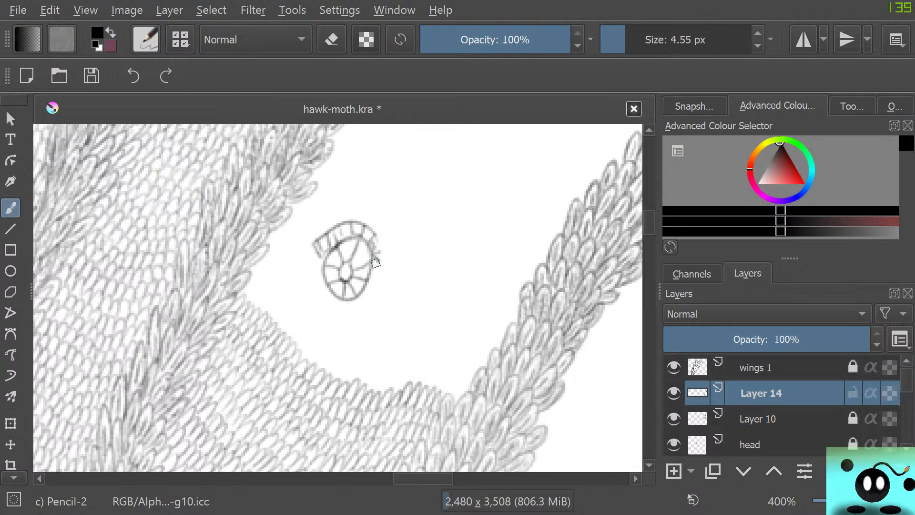
pyautogui.moveTo(377, 263)
pyautogui.mouseDown()
pyautogui.moveTo(357, 310)
pyautogui.moveTo(363, 300)
pyautogui.moveTo(331, 301)
pyautogui.moveTo(320, 288)
pyautogui.moveTo(351, 306)
pyautogui.moveTo(369, 288)
pyautogui.moveTo(355, 312)
pyautogui.moveTo(321, 304)
pyautogui.mouseUp()
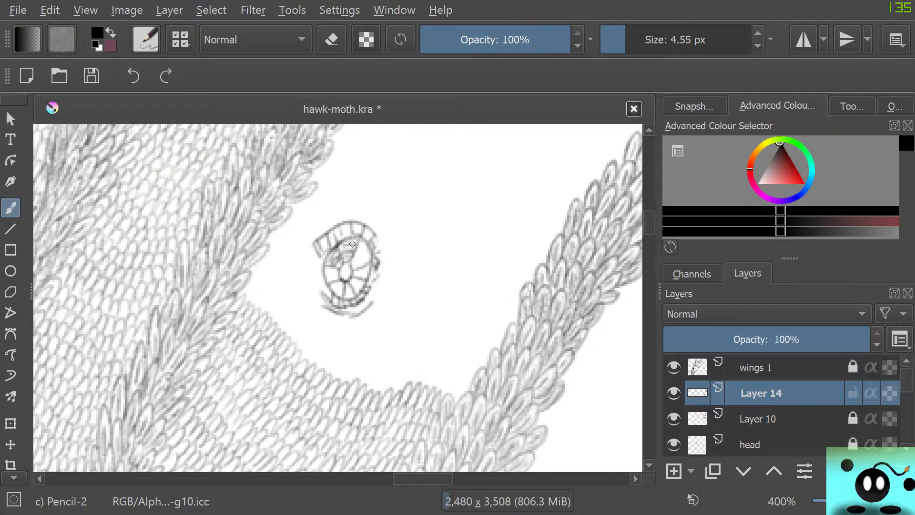
pyautogui.moveTo(353, 245)
pyautogui.mouseDown()
pyautogui.moveTo(356, 270)
pyautogui.moveTo(368, 252)
pyautogui.moveTo(356, 276)
pyautogui.moveTo(367, 267)
pyautogui.moveTo(342, 264)
pyautogui.mouseUp()
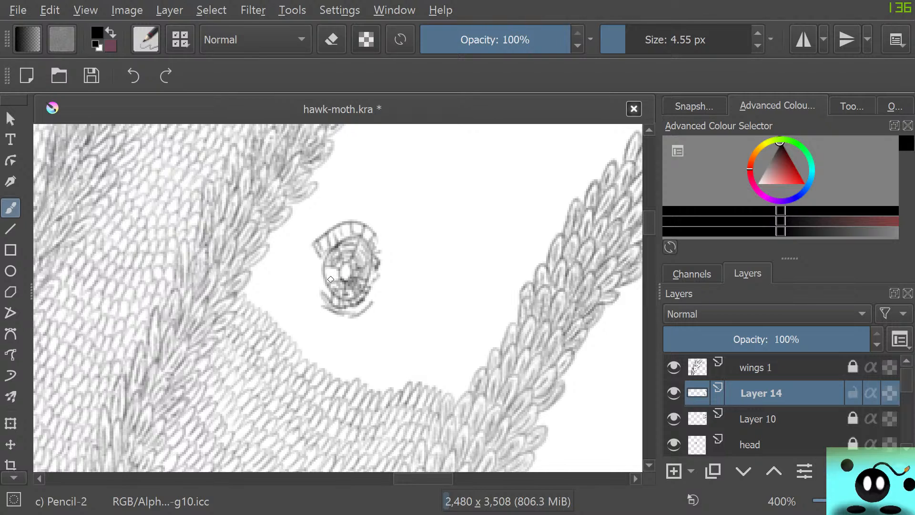
pyautogui.moveTo(331, 279)
pyautogui.mouseDown()
pyautogui.moveTo(345, 263)
pyautogui.moveTo(340, 251)
pyautogui.moveTo(346, 264)
pyautogui.moveTo(353, 238)
pyautogui.mouseUp()
# Doodle a larger spoked circle with a small inner circle beside the oval, and draw curved bands between some spokes.
pyautogui.moveTo(492, 213)
pyautogui.mouseDown()
pyautogui.moveTo(419, 187)
pyautogui.moveTo(491, 256)
pyautogui.moveTo(474, 194)
pyautogui.mouseUp()
pyautogui.moveTo(461, 236)
pyautogui.mouseDown()
pyautogui.moveTo(439, 223)
pyautogui.moveTo(453, 225)
pyautogui.mouseUp()
pyautogui.moveTo(431, 188)
pyautogui.mouseDown()
pyautogui.moveTo(436, 220)
pyautogui.moveTo(393, 217)
pyautogui.mouseUp()
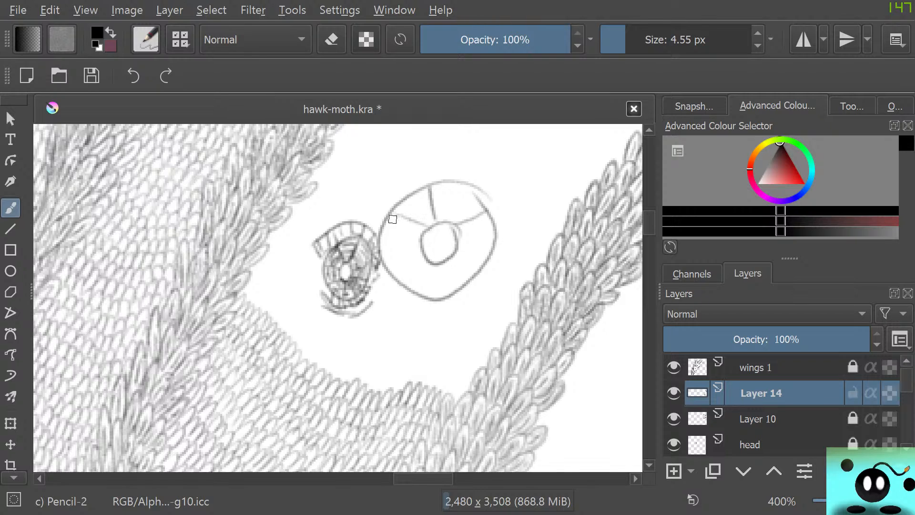
pyautogui.moveTo(423, 246)
pyautogui.mouseDown()
pyautogui.moveTo(384, 265)
pyautogui.moveTo(413, 289)
pyautogui.mouseUp()
pyautogui.moveTo(445, 262)
pyautogui.mouseDown()
pyautogui.moveTo(481, 260)
pyautogui.moveTo(497, 224)
pyautogui.moveTo(470, 243)
pyautogui.moveTo(467, 257)
pyautogui.moveTo(480, 238)
pyautogui.moveTo(476, 255)
pyautogui.moveTo(490, 246)
pyautogui.moveTo(464, 221)
pyautogui.moveTo(479, 237)
pyautogui.moveTo(474, 218)
pyautogui.moveTo(491, 221)
pyautogui.moveTo(431, 213)
pyautogui.moveTo(469, 222)
pyautogui.moveTo(433, 213)
pyautogui.moveTo(474, 204)
pyautogui.moveTo(437, 197)
pyautogui.mouseUp()
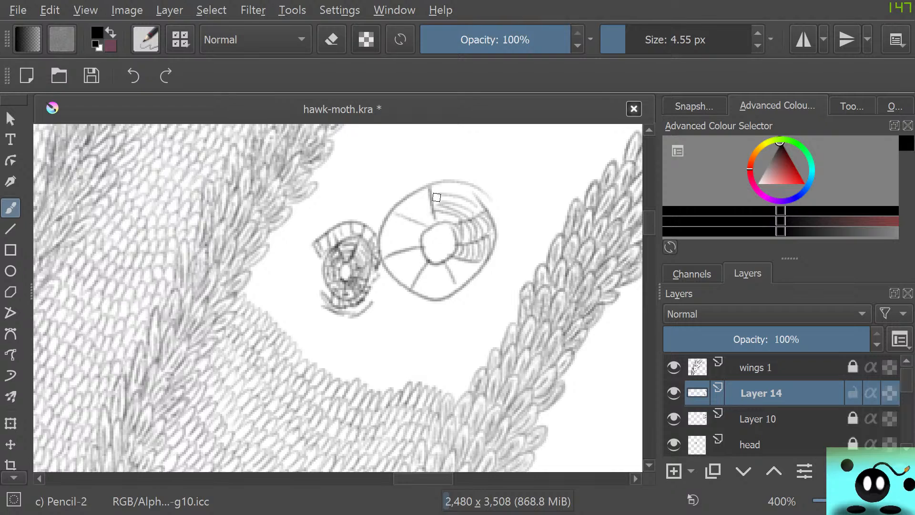
# Erase both spoked doodles from the gap and return to the Pencil-2 brush.
pyautogui.press('e')
pyautogui.moveTo(405, 267)
pyautogui.mouseDown()
pyautogui.moveTo(387, 296)
pyautogui.moveTo(425, 296)
pyautogui.moveTo(483, 269)
pyautogui.moveTo(459, 255)
pyautogui.moveTo(348, 250)
pyautogui.moveTo(323, 262)
pyautogui.mouseUp()
pyautogui.press('e')
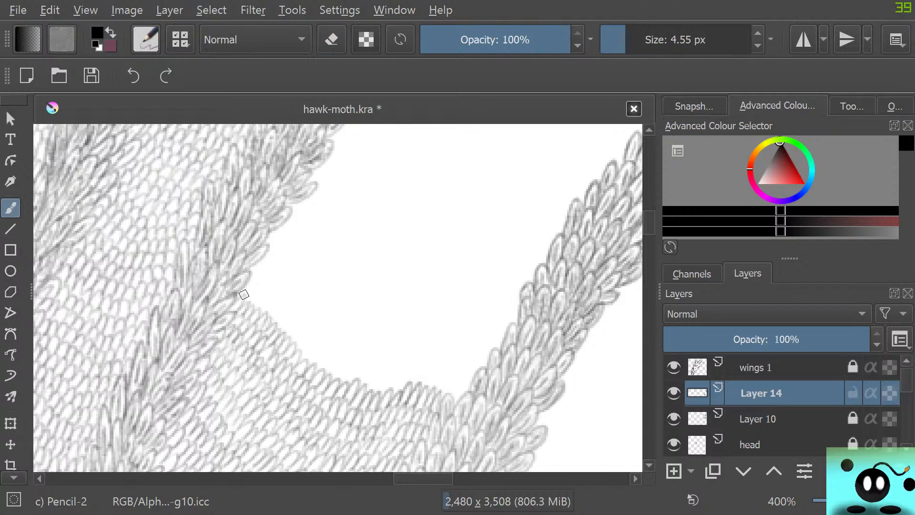
# Draw further rows of small scales across the gap's lower edge, from one vein band to the other.
pyautogui.moveTo(243, 290)
pyautogui.mouseDown()
pyautogui.moveTo(262, 293)
pyautogui.moveTo(258, 306)
pyautogui.moveTo(272, 303)
pyautogui.moveTo(271, 318)
pyautogui.moveTo(282, 318)
pyautogui.moveTo(279, 300)
pyautogui.moveTo(278, 330)
pyautogui.moveTo(300, 316)
pyautogui.moveTo(290, 345)
pyautogui.moveTo(306, 330)
pyautogui.moveTo(300, 359)
pyautogui.moveTo(304, 345)
pyautogui.moveTo(304, 361)
pyautogui.moveTo(321, 346)
pyautogui.moveTo(313, 361)
pyautogui.moveTo(327, 357)
pyautogui.moveTo(332, 375)
pyautogui.moveTo(344, 360)
pyautogui.moveTo(353, 379)
pyautogui.moveTo(345, 372)
pyautogui.moveTo(341, 382)
pyautogui.moveTo(362, 368)
pyautogui.moveTo(373, 386)
pyautogui.moveTo(393, 371)
pyautogui.moveTo(381, 393)
pyautogui.moveTo(402, 371)
pyautogui.moveTo(399, 391)
pyautogui.moveTo(418, 372)
pyautogui.moveTo(408, 385)
pyautogui.moveTo(446, 372)
pyautogui.moveTo(431, 386)
pyautogui.moveTo(445, 376)
pyautogui.moveTo(437, 392)
pyautogui.moveTo(454, 377)
pyautogui.moveTo(456, 395)
pyautogui.mouseUp()
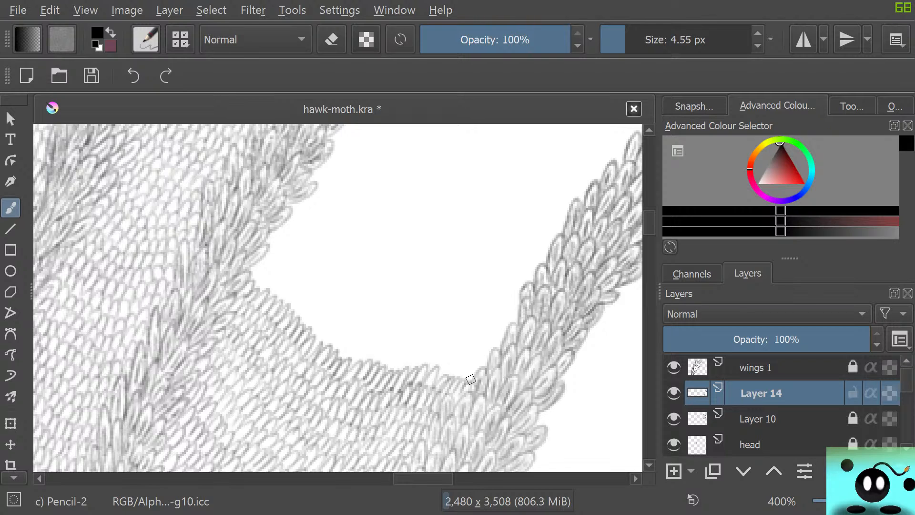
pyautogui.moveTo(253, 270)
pyautogui.mouseDown()
pyautogui.moveTo(273, 273)
pyautogui.moveTo(264, 288)
pyautogui.moveTo(286, 288)
pyautogui.moveTo(277, 296)
pyautogui.moveTo(295, 282)
pyautogui.moveTo(283, 278)
pyautogui.moveTo(291, 309)
pyautogui.moveTo(306, 294)
pyautogui.moveTo(301, 313)
pyautogui.moveTo(311, 313)
pyautogui.moveTo(316, 342)
pyautogui.moveTo(343, 331)
pyautogui.moveTo(333, 348)
pyautogui.moveTo(356, 340)
pyautogui.moveTo(353, 361)
pyautogui.moveTo(369, 344)
pyautogui.moveTo(362, 358)
pyautogui.moveTo(372, 362)
pyautogui.moveTo(372, 339)
pyautogui.moveTo(384, 355)
pyautogui.moveTo(373, 360)
pyautogui.moveTo(380, 367)
pyautogui.moveTo(399, 346)
pyautogui.moveTo(389, 367)
pyautogui.moveTo(396, 372)
pyautogui.moveTo(413, 352)
pyautogui.moveTo(408, 367)
pyautogui.moveTo(427, 358)
pyautogui.moveTo(428, 369)
pyautogui.moveTo(445, 349)
pyautogui.moveTo(441, 375)
pyautogui.moveTo(457, 365)
pyautogui.mouseUp()
pyautogui.moveTo(267, 261)
pyautogui.mouseDown()
pyautogui.moveTo(285, 249)
pyautogui.moveTo(279, 276)
pyautogui.moveTo(263, 261)
pyautogui.moveTo(281, 274)
pyautogui.moveTo(304, 258)
pyautogui.moveTo(295, 289)
pyautogui.moveTo(284, 257)
pyautogui.moveTo(302, 288)
pyautogui.moveTo(307, 281)
pyautogui.moveTo(304, 294)
pyautogui.moveTo(319, 293)
pyautogui.moveTo(312, 304)
pyautogui.moveTo(323, 319)
pyautogui.moveTo(334, 298)
pyautogui.mouseUp()
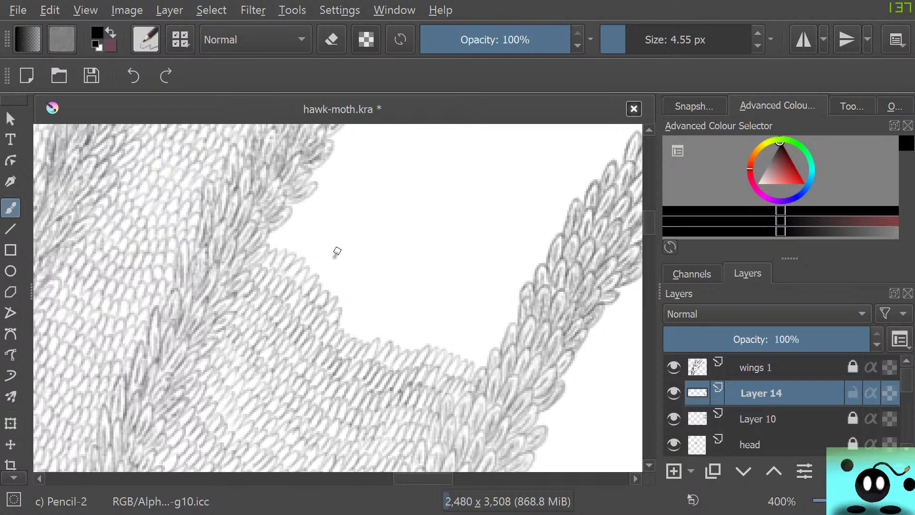
pyautogui.moveTo(334, 257)
pyautogui.mouseDown()
pyautogui.moveTo(346, 261)
pyautogui.moveTo(349, 231)
pyautogui.moveTo(358, 246)
pyautogui.moveTo(348, 236)
pyautogui.moveTo(351, 255)
pyautogui.moveTo(339, 245)
pyautogui.mouseUp()
pyautogui.press('e')
pyautogui.press('e')
pyautogui.press('e')
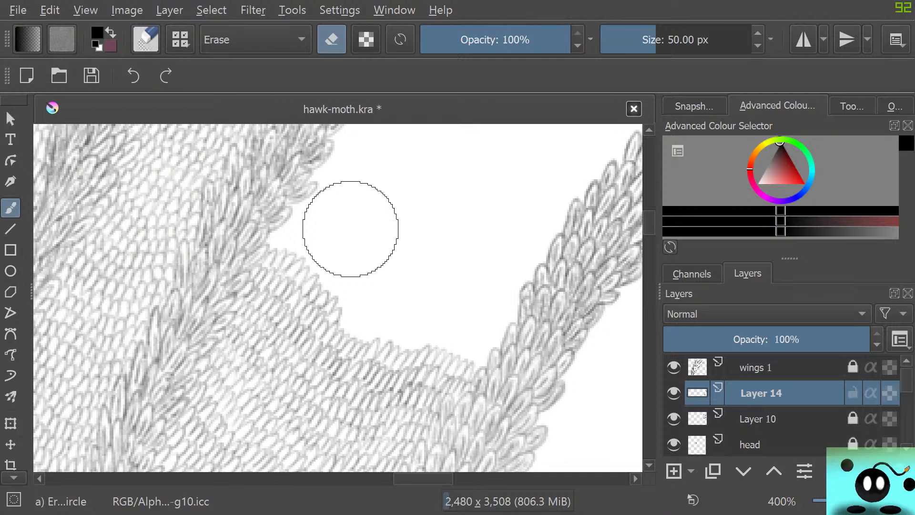
pyautogui.press('e')
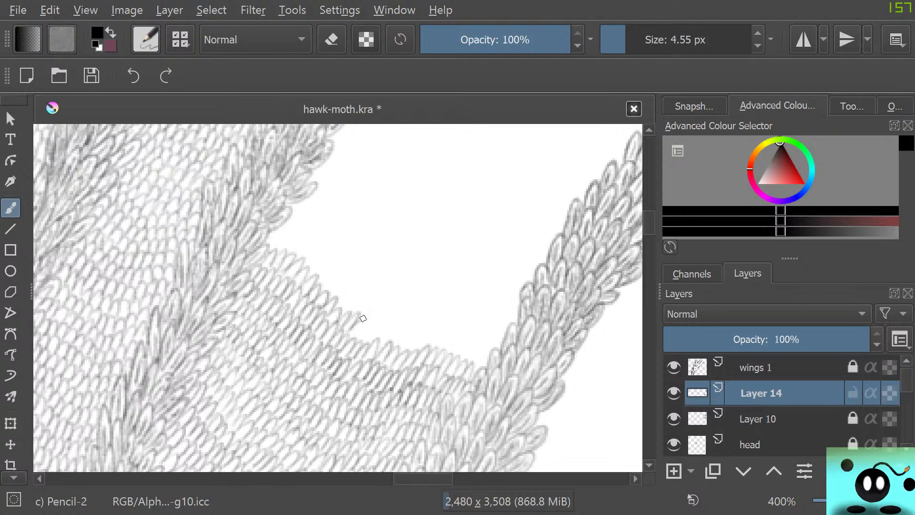
# Complete the unfinished scale row on Layer 14 and add more overlapping rows above it, reaching both vein bands.
pyautogui.moveTo(363, 318)
pyautogui.mouseDown()
pyautogui.moveTo(367, 343)
pyautogui.moveTo(386, 347)
pyautogui.moveTo(394, 323)
pyautogui.moveTo(399, 347)
pyautogui.moveTo(426, 329)
pyautogui.moveTo(418, 349)
pyautogui.moveTo(436, 335)
pyautogui.moveTo(435, 350)
pyautogui.moveTo(454, 333)
pyautogui.moveTo(449, 354)
pyautogui.moveTo(467, 338)
pyautogui.moveTo(460, 361)
pyautogui.moveTo(484, 345)
pyautogui.moveTo(471, 370)
pyautogui.mouseUp()
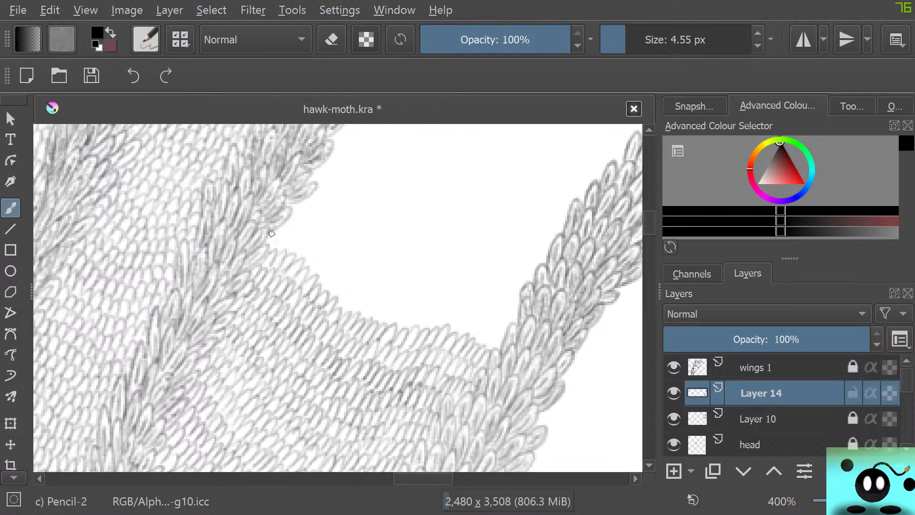
pyautogui.moveTo(267, 232)
pyautogui.mouseDown()
pyautogui.moveTo(279, 248)
pyautogui.moveTo(311, 241)
pyautogui.moveTo(311, 260)
pyautogui.moveTo(329, 258)
pyautogui.moveTo(336, 286)
pyautogui.moveTo(335, 276)
pyautogui.moveTo(357, 305)
pyautogui.moveTo(377, 296)
pyautogui.moveTo(370, 322)
pyautogui.moveTo(467, 315)
pyautogui.moveTo(479, 339)
pyautogui.moveTo(493, 331)
pyautogui.moveTo(491, 350)
pyautogui.mouseUp()
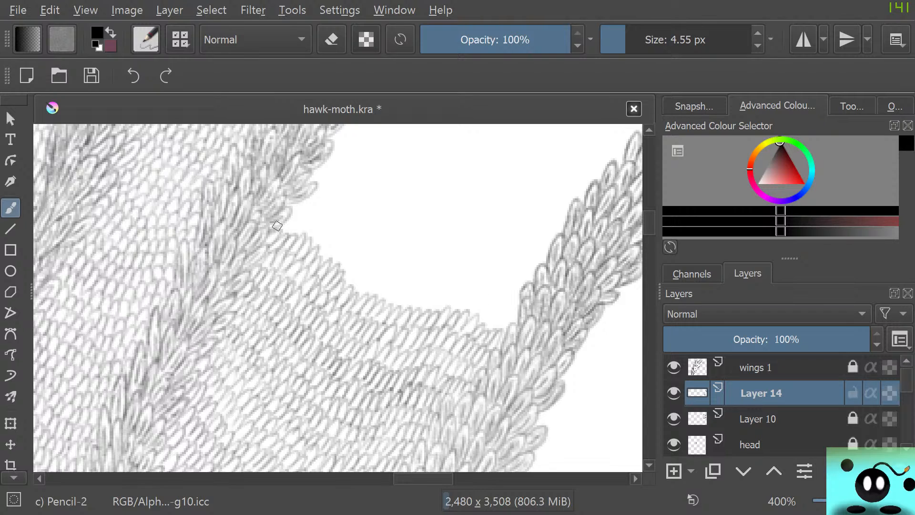
pyautogui.moveTo(289, 224)
pyautogui.mouseDown()
pyautogui.moveTo(325, 260)
pyautogui.moveTo(347, 251)
pyautogui.moveTo(336, 280)
pyautogui.moveTo(348, 284)
pyautogui.moveTo(343, 270)
pyautogui.moveTo(358, 266)
pyautogui.moveTo(358, 294)
pyautogui.mouseUp()
pyautogui.moveTo(384, 276)
pyautogui.mouseDown()
pyautogui.moveTo(373, 294)
pyautogui.moveTo(386, 300)
pyautogui.moveTo(391, 290)
pyautogui.moveTo(388, 304)
pyautogui.moveTo(406, 291)
pyautogui.moveTo(405, 313)
pyautogui.moveTo(424, 290)
pyautogui.moveTo(421, 312)
pyautogui.moveTo(442, 293)
pyautogui.moveTo(453, 312)
pyautogui.mouseUp()
pyautogui.moveTo(476, 292)
pyautogui.mouseDown()
pyautogui.moveTo(465, 309)
pyautogui.moveTo(480, 310)
pyautogui.moveTo(473, 316)
pyautogui.moveTo(485, 328)
pyautogui.moveTo(504, 311)
pyautogui.moveTo(491, 332)
pyautogui.mouseUp()
pyautogui.moveTo(507, 309); pyautogui.dragTo(499, 337)
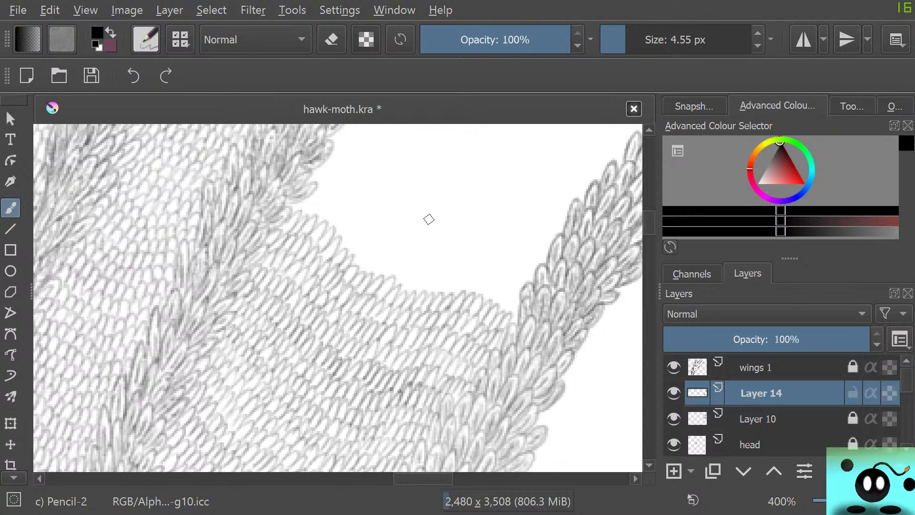
pyautogui.moveTo(446, 238)
pyautogui.mouseDown()
pyautogui.moveTo(410, 219)
pyautogui.moveTo(387, 239)
pyautogui.moveTo(449, 230)
pyautogui.mouseUp()
pyautogui.press('e')
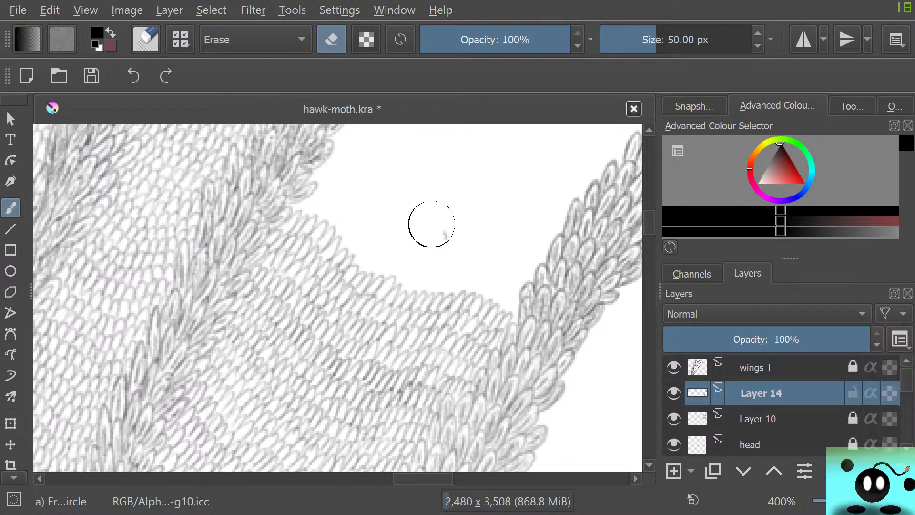
pyautogui.press('/')
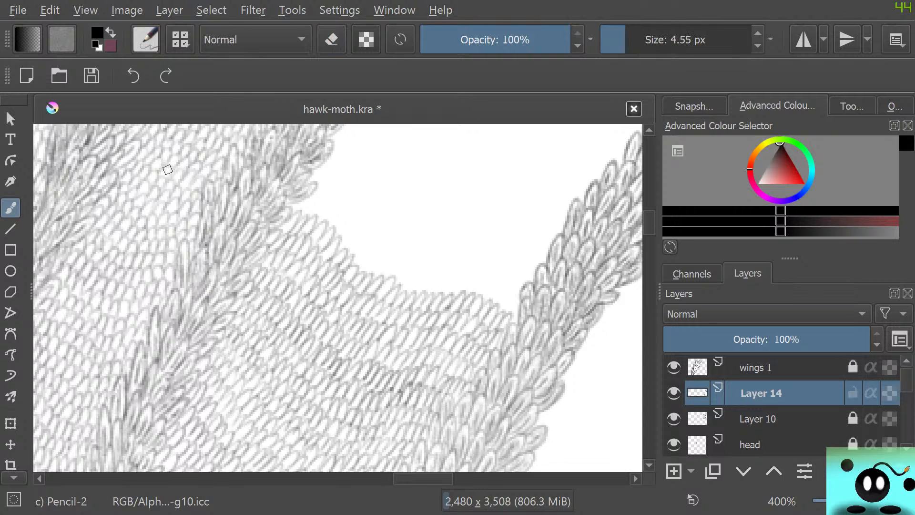
# Switch the brush preset to b) Basic-1.
pyautogui.click(146, 39)
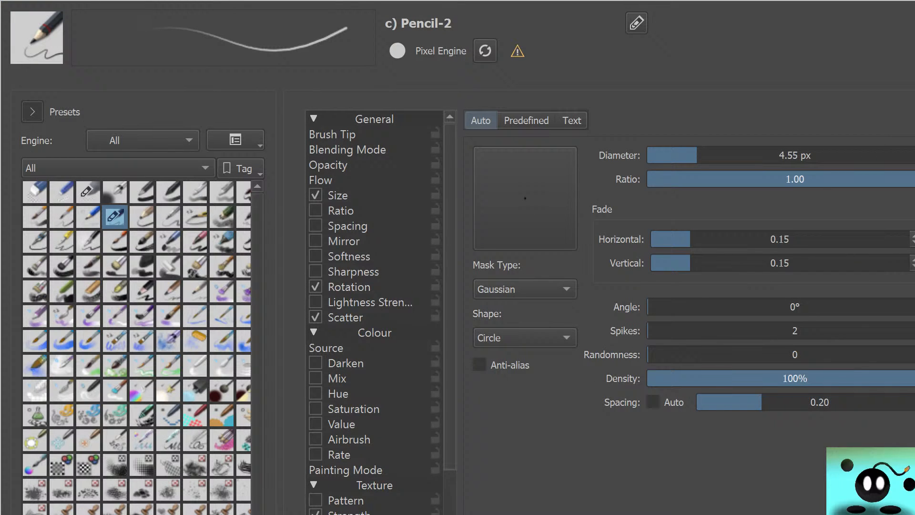
pyautogui.click(142, 192)
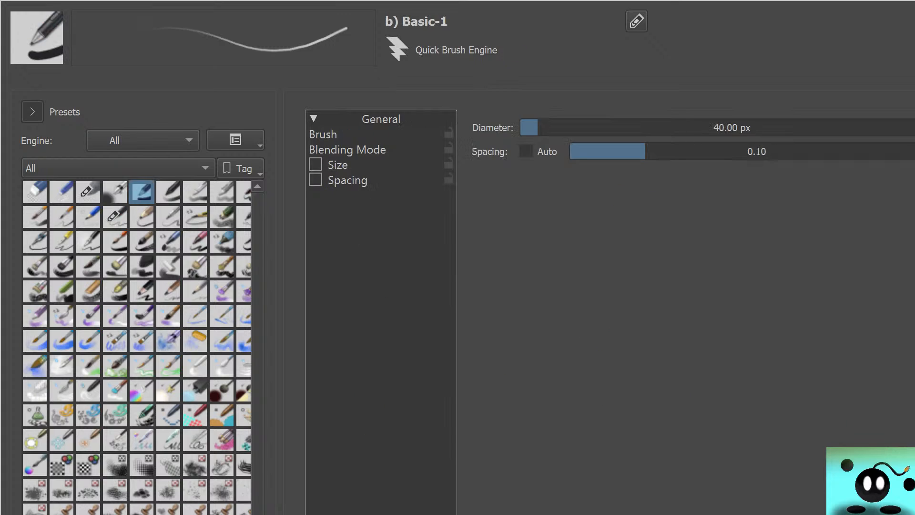
pyautogui.press('Escape')
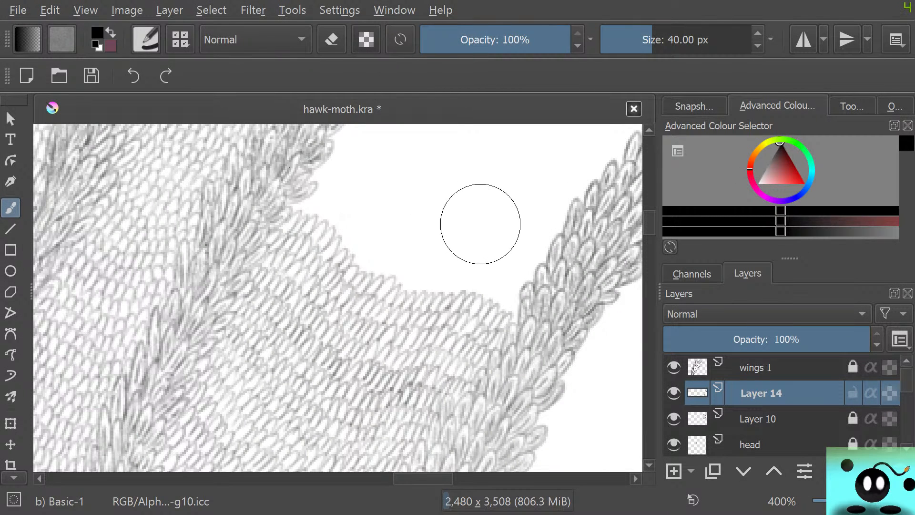
# Paint a thick black test stroke in the gap with the 40 px brush and erase it with Eraser Circle.
pyautogui.moveTo(481, 220)
pyautogui.mouseDown()
pyautogui.moveTo(452, 188)
pyautogui.moveTo(426, 176)
pyautogui.mouseUp()
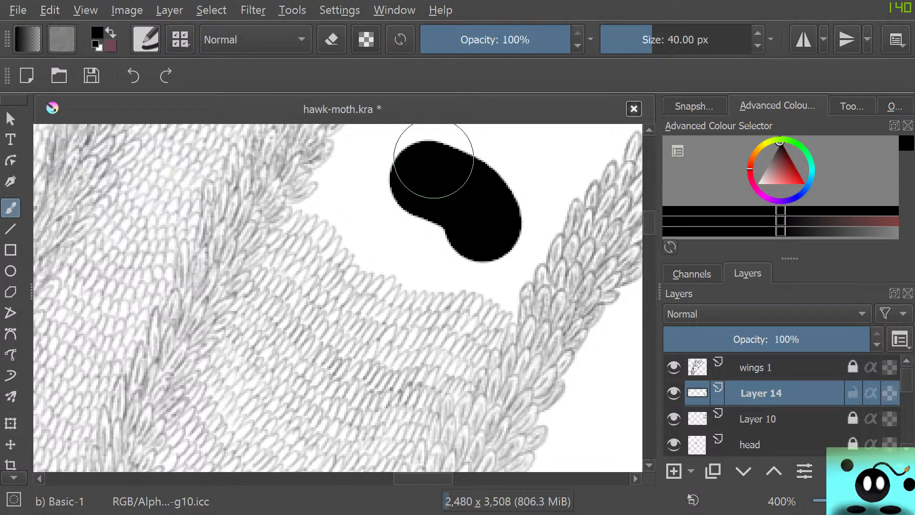
pyautogui.press('e')
pyautogui.moveTo(484, 250)
pyautogui.mouseDown()
pyautogui.moveTo(417, 194)
pyautogui.moveTo(465, 194)
pyautogui.moveTo(506, 230)
pyautogui.mouseUp()
# Set the eraser size to 4.55 px and paint a second thick black stroke with the 40 px Basic-1 brush.
pyautogui.click(758, 46)
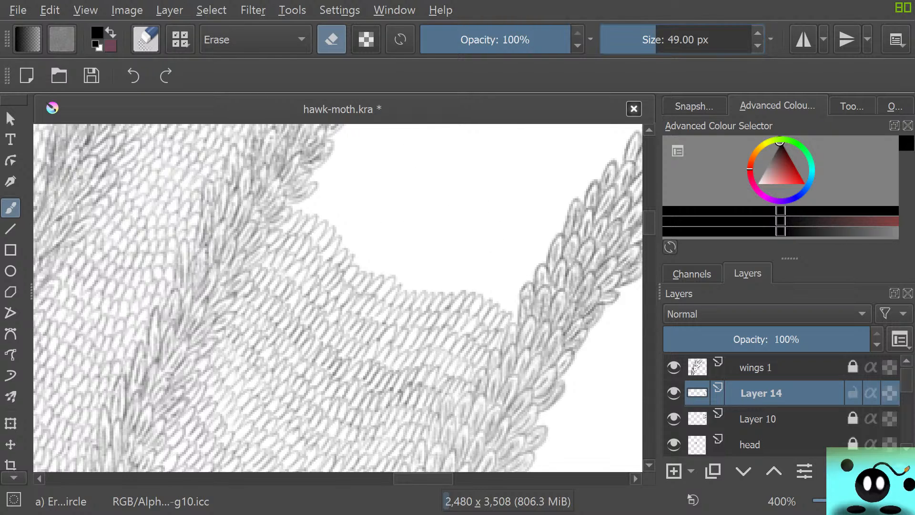
pyautogui.moveTo(656, 40); pyautogui.dragTo(626, 40)
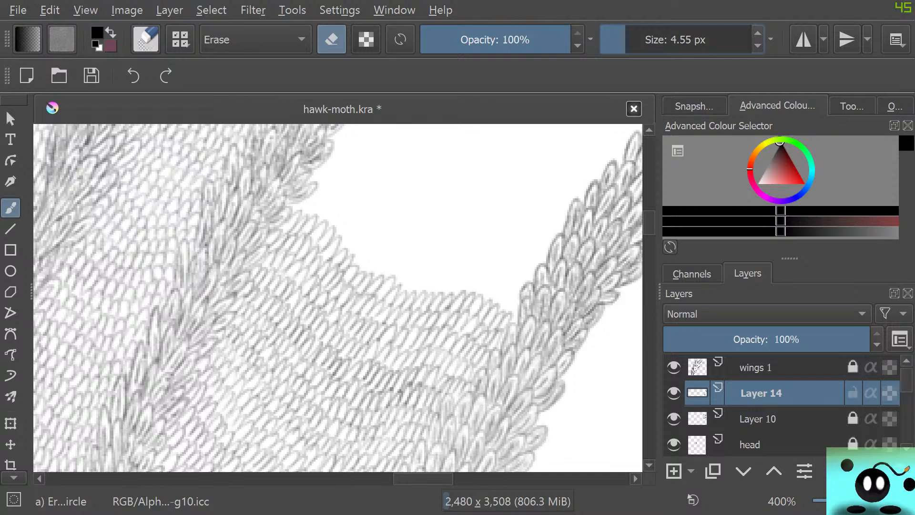
pyautogui.press('e')
pyautogui.moveTo(454, 220)
pyautogui.mouseDown()
pyautogui.moveTo(453, 229)
pyautogui.moveTo(387, 179)
pyautogui.mouseUp()
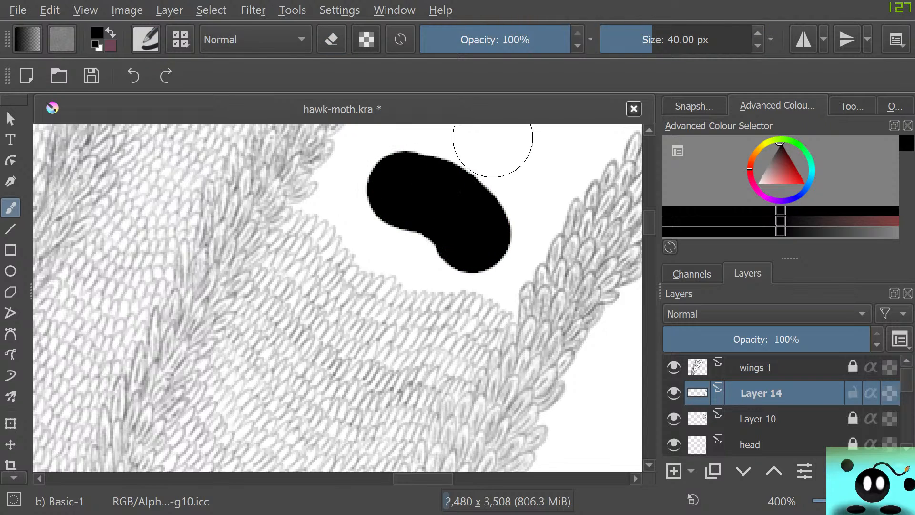
# Set the Basic-1 brush size to 2.76 px, and scratch thin zigzag lines into the black stroke with a small eraser.
pyautogui.moveTo(637, 40); pyautogui.dragTo(621, 40)
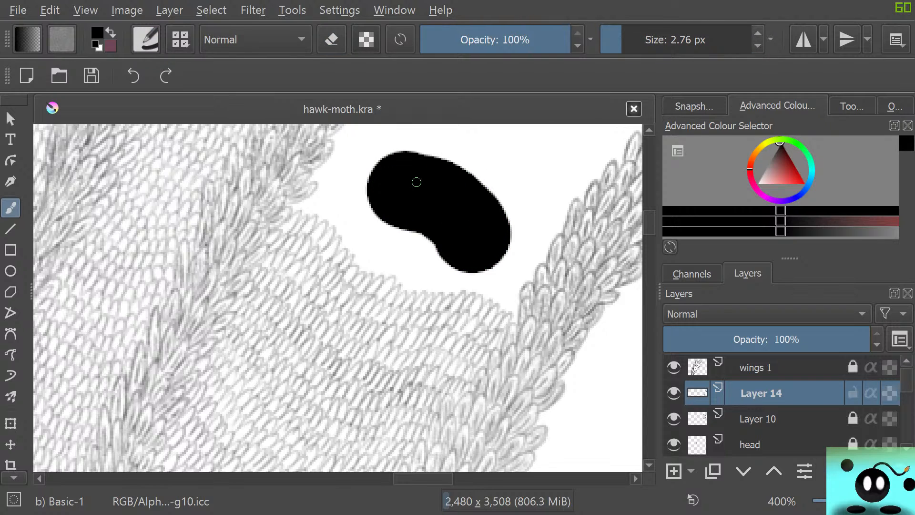
pyautogui.press('e')
pyautogui.moveTo(662, 40); pyautogui.dragTo(681, 40)
pyautogui.click(631, 40)
pyautogui.moveTo(469, 244)
pyautogui.mouseDown()
pyautogui.moveTo(492, 241)
pyautogui.moveTo(503, 210)
pyautogui.moveTo(470, 190)
pyautogui.moveTo(452, 233)
pyautogui.mouseUp()
# Set the eraser size to 30.41 px, erase the whole black stroke and switch back to the Basic-1 brush.
pyautogui.moveTo(645, 40); pyautogui.dragTo(647, 40)
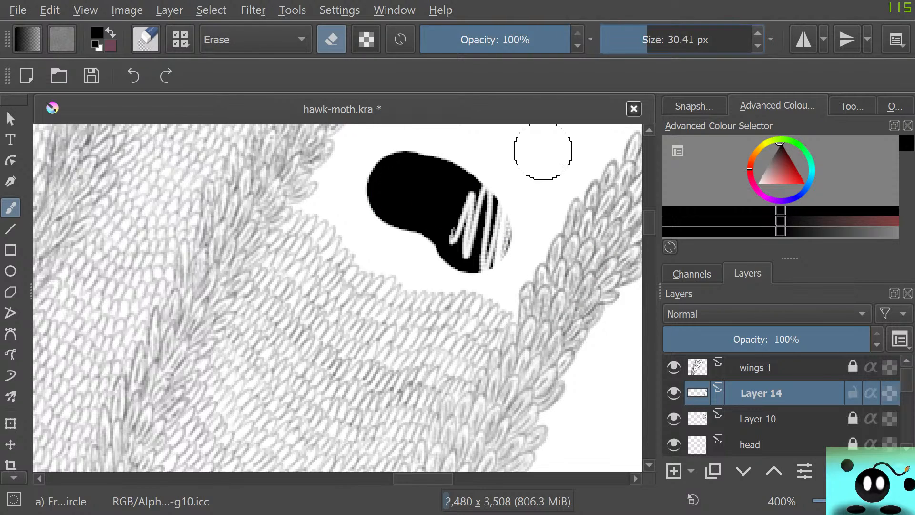
pyautogui.moveTo(508, 205)
pyautogui.mouseDown()
pyautogui.moveTo(484, 269)
pyautogui.moveTo(452, 276)
pyautogui.moveTo(465, 196)
pyautogui.moveTo(419, 143)
pyautogui.moveTo(357, 198)
pyautogui.mouseUp()
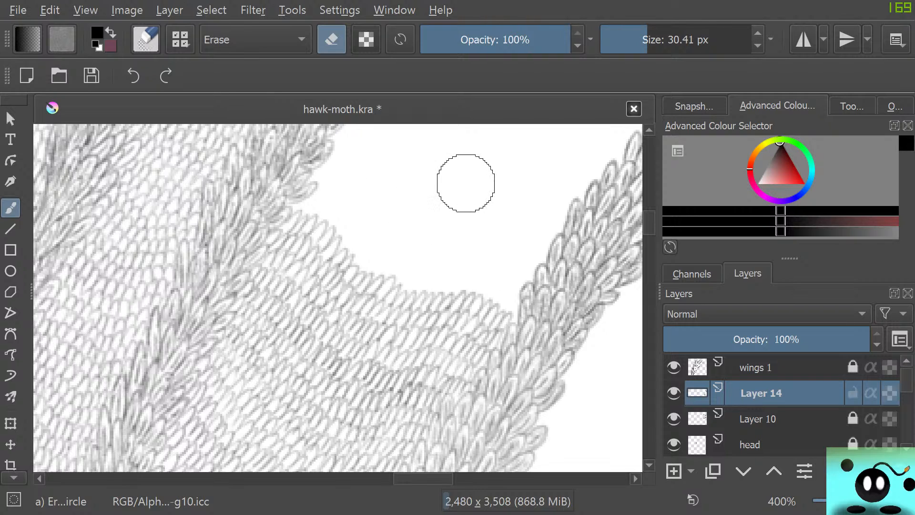
pyautogui.press('/')
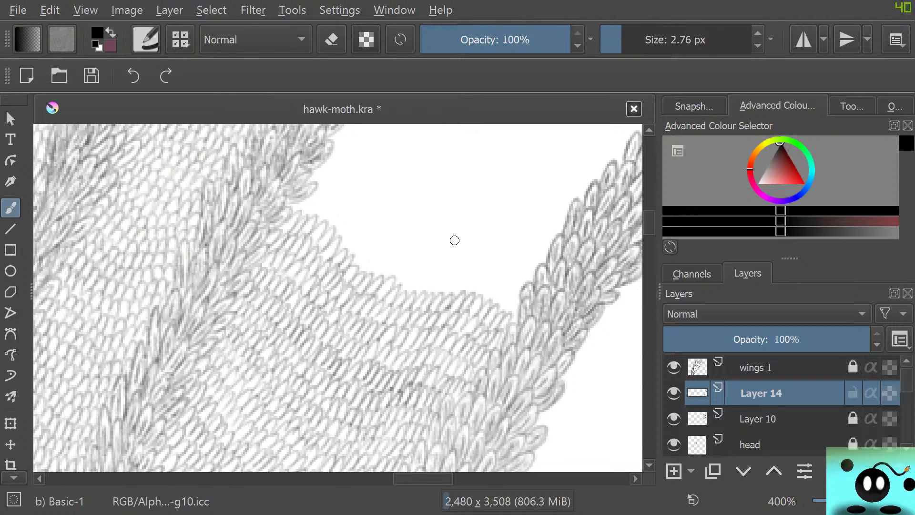
# Set the Basic-1 brush size to 5.76 px, draw a thick black test eye in the white gap, and erase it with Eraser Circle.
pyautogui.click(758, 32)
pyautogui.click(758, 32)
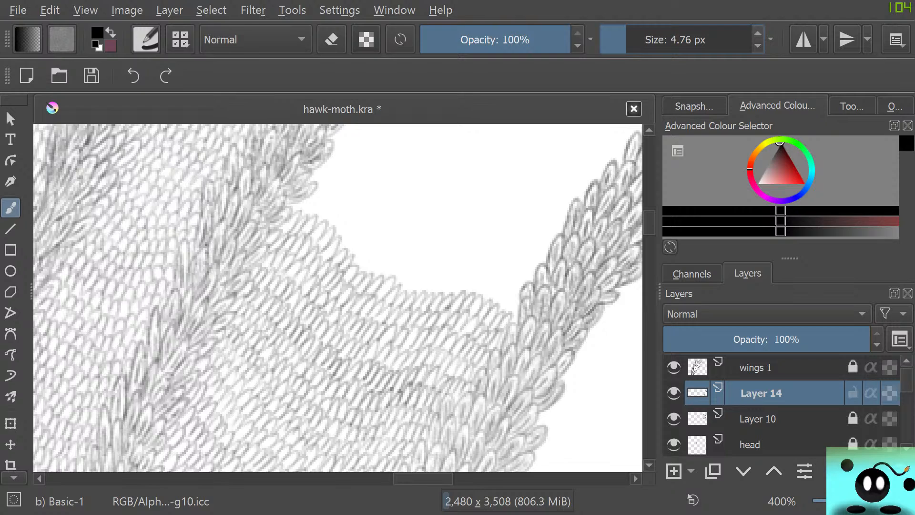
pyautogui.click(758, 32)
pyautogui.moveTo(464, 230)
pyautogui.mouseDown()
pyautogui.moveTo(426, 183)
pyautogui.moveTo(399, 191)
pyautogui.mouseUp()
pyautogui.moveTo(458, 229)
pyautogui.mouseDown()
pyautogui.moveTo(378, 194)
pyautogui.moveTo(396, 190)
pyautogui.moveTo(431, 208)
pyautogui.moveTo(423, 212)
pyautogui.mouseUp()
pyautogui.moveTo(429, 161)
pyautogui.mouseDown()
pyautogui.moveTo(483, 181)
pyautogui.moveTo(438, 177)
pyautogui.moveTo(411, 159)
pyautogui.moveTo(363, 173)
pyautogui.moveTo(361, 201)
pyautogui.moveTo(346, 219)
pyautogui.moveTo(389, 244)
pyautogui.moveTo(469, 215)
pyautogui.mouseUp()
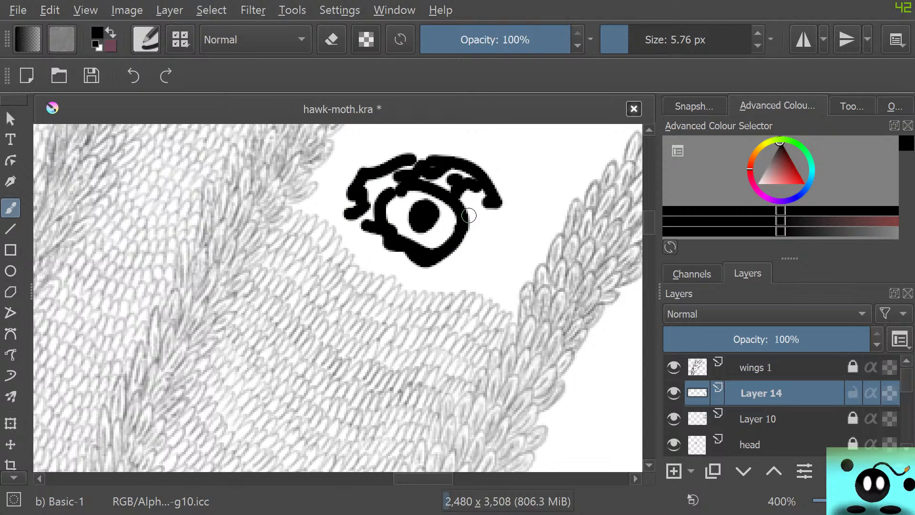
pyautogui.press('e')
pyautogui.moveTo(357, 208)
pyautogui.mouseDown()
pyautogui.moveTo(347, 200)
pyautogui.moveTo(398, 249)
pyautogui.moveTo(353, 217)
pyautogui.moveTo(368, 190)
pyautogui.moveTo(370, 210)
pyautogui.moveTo(428, 242)
pyautogui.moveTo(454, 228)
pyautogui.moveTo(453, 139)
pyautogui.mouseUp()
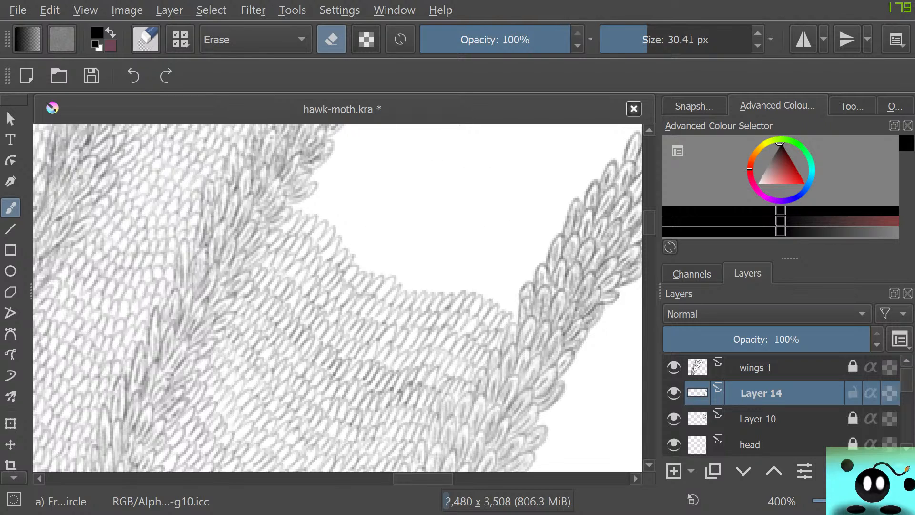
# Paint a small black dot in the gap, set the Basic-1 size to 1.06 px, and draw a thin eye outline with a filled pupil.
pyautogui.press('e')
pyautogui.moveTo(386, 208); pyautogui.dragTo(395, 204)
pyautogui.click(616, 40)
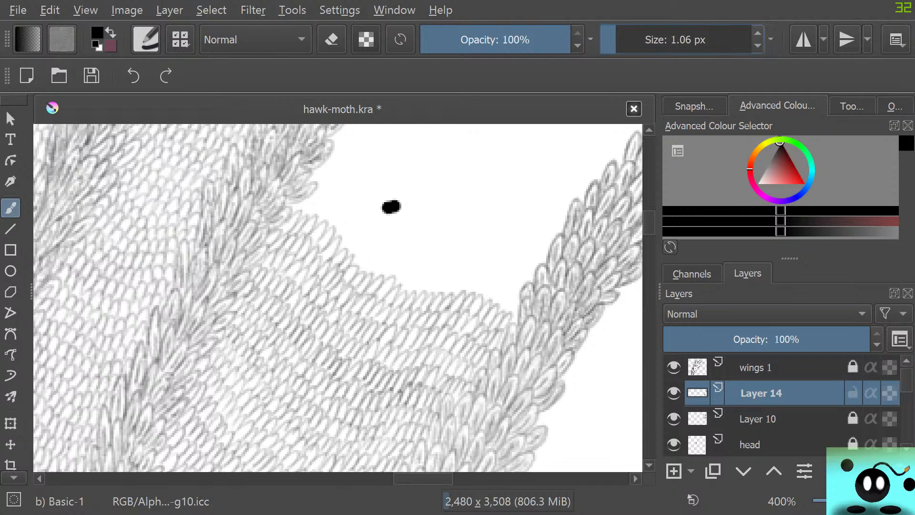
pyautogui.moveTo(496, 231); pyautogui.dragTo(421, 190)
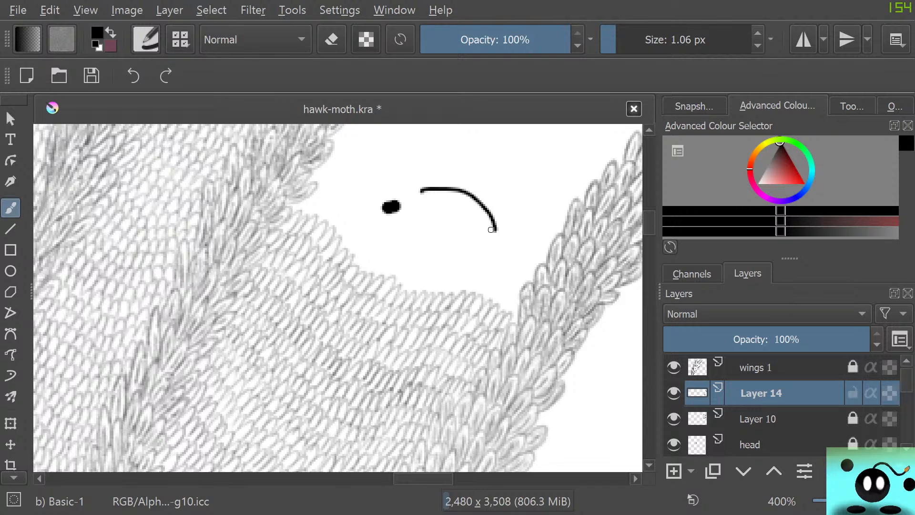
pyautogui.moveTo(491, 229)
pyautogui.mouseDown()
pyautogui.moveTo(459, 248)
pyautogui.moveTo(421, 221)
pyautogui.moveTo(459, 200)
pyautogui.moveTo(449, 221)
pyautogui.moveTo(464, 206)
pyautogui.moveTo(464, 217)
pyautogui.moveTo(458, 202)
pyautogui.moveTo(460, 221)
pyautogui.moveTo(416, 231)
pyautogui.mouseUp()
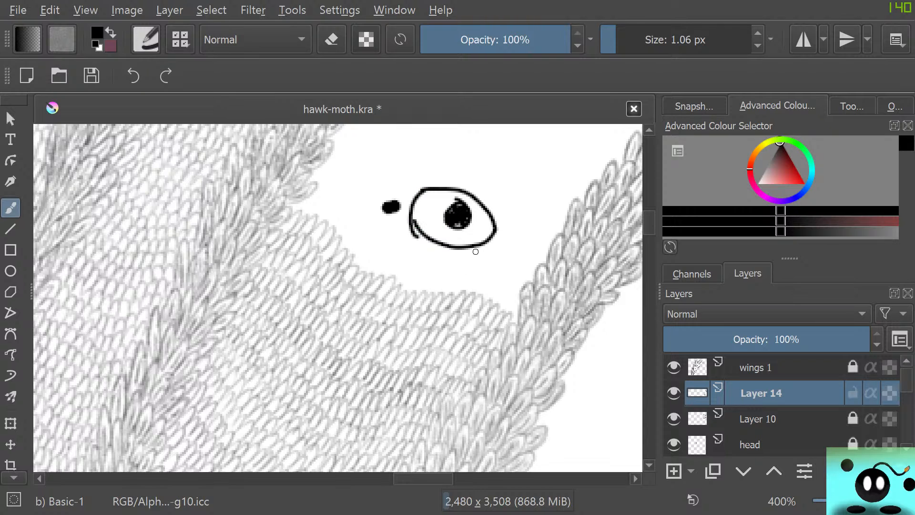
# Draw lid lines below and above the test eye and connect them to its outline with short lash strokes.
pyautogui.moveTo(496, 254); pyautogui.dragTo(424, 258)
pyautogui.moveTo(481, 262)
pyautogui.mouseDown()
pyautogui.moveTo(481, 244)
pyautogui.moveTo(469, 262)
pyautogui.moveTo(453, 262)
pyautogui.mouseUp()
pyautogui.moveTo(439, 241)
pyautogui.mouseDown()
pyautogui.moveTo(438, 261)
pyautogui.moveTo(423, 261)
pyautogui.mouseUp()
pyautogui.moveTo(414, 253); pyautogui.dragTo(418, 232)
pyautogui.moveTo(507, 210); pyautogui.dragTo(487, 217)
pyautogui.moveTo(494, 193)
pyautogui.mouseDown()
pyautogui.moveTo(479, 203)
pyautogui.moveTo(470, 194)
pyautogui.mouseUp()
pyautogui.moveTo(466, 176); pyautogui.dragTo(449, 188)
pyautogui.moveTo(441, 175); pyautogui.dragTo(438, 188)
pyautogui.moveTo(427, 173); pyautogui.dragTo(428, 185)
pyautogui.moveTo(512, 216); pyautogui.dragTo(471, 181)
pyautogui.moveTo(407, 166); pyautogui.dragTo(513, 209)
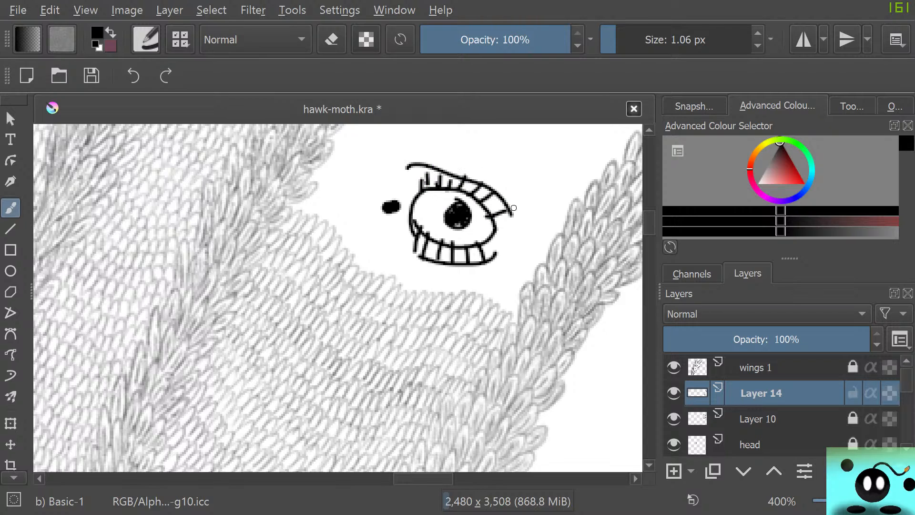
# Add a curl and zigzag hatching beside the lower lid, and erase the whole test drawing with Eraser Circle.
pyautogui.moveTo(534, 239)
pyautogui.mouseDown()
pyautogui.moveTo(517, 273)
pyautogui.moveTo(504, 255)
pyautogui.moveTo(501, 273)
pyautogui.moveTo(509, 260)
pyautogui.moveTo(500, 256)
pyautogui.moveTo(481, 274)
pyautogui.moveTo(441, 272)
pyautogui.moveTo(462, 286)
pyautogui.moveTo(443, 256)
pyautogui.mouseUp()
pyautogui.press('/')
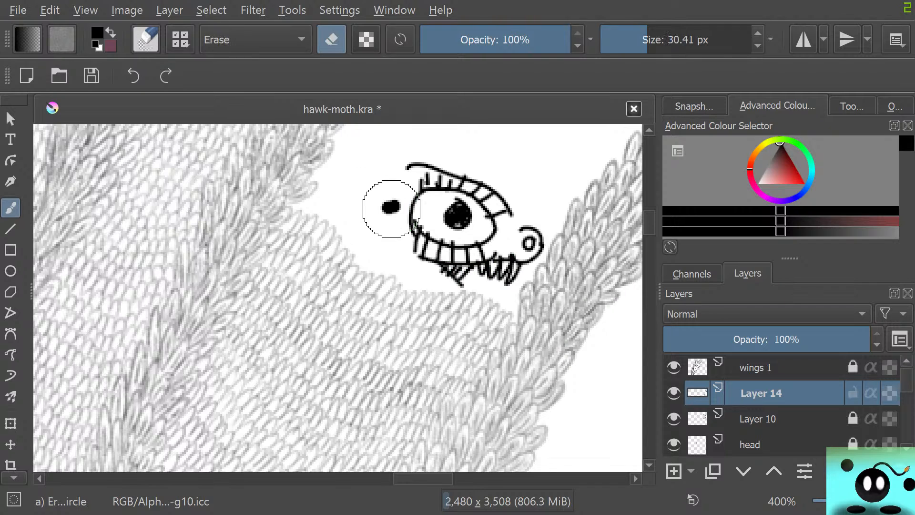
pyautogui.moveTo(380, 206)
pyautogui.mouseDown()
pyautogui.moveTo(402, 180)
pyautogui.moveTo(409, 235)
pyautogui.moveTo(422, 166)
pyautogui.moveTo(424, 254)
pyautogui.moveTo(463, 276)
pyautogui.moveTo(479, 216)
pyautogui.moveTo(492, 274)
pyautogui.moveTo(526, 239)
pyautogui.moveTo(522, 281)
pyautogui.moveTo(496, 237)
pyautogui.moveTo(483, 168)
pyautogui.moveTo(466, 155)
pyautogui.moveTo(445, 248)
pyautogui.moveTo(436, 154)
pyautogui.mouseUp()
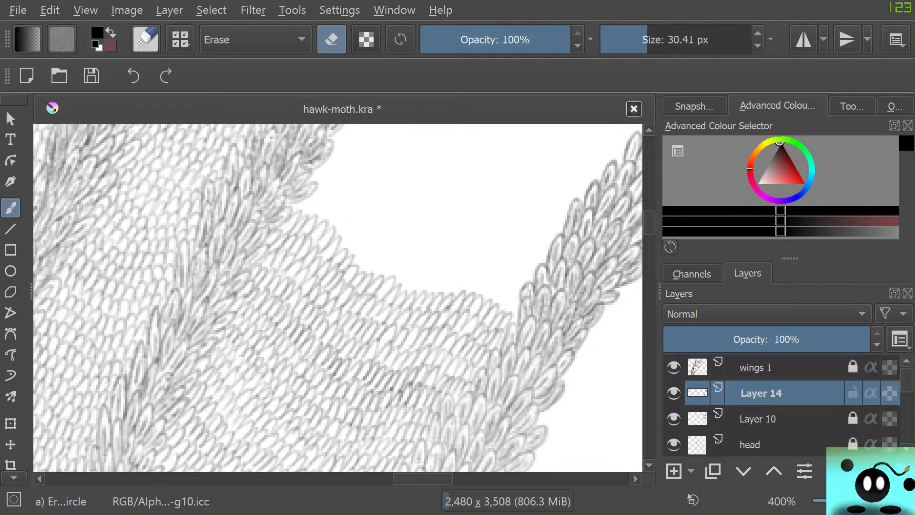
# Switch the brush preset from the eraser to c) Pencil-2 in the brush settings editor.
pyautogui.press('/')
pyautogui.press('F5')
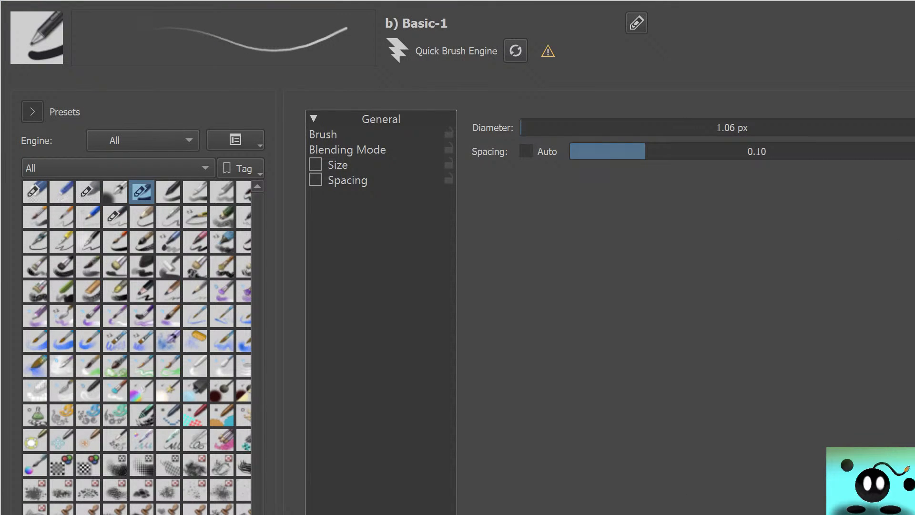
pyautogui.click(115, 217)
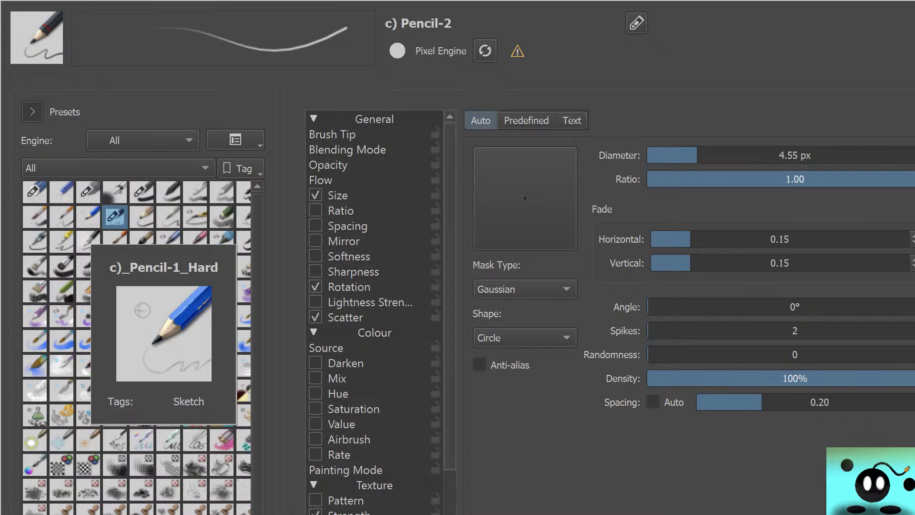
pyautogui.press('F5')
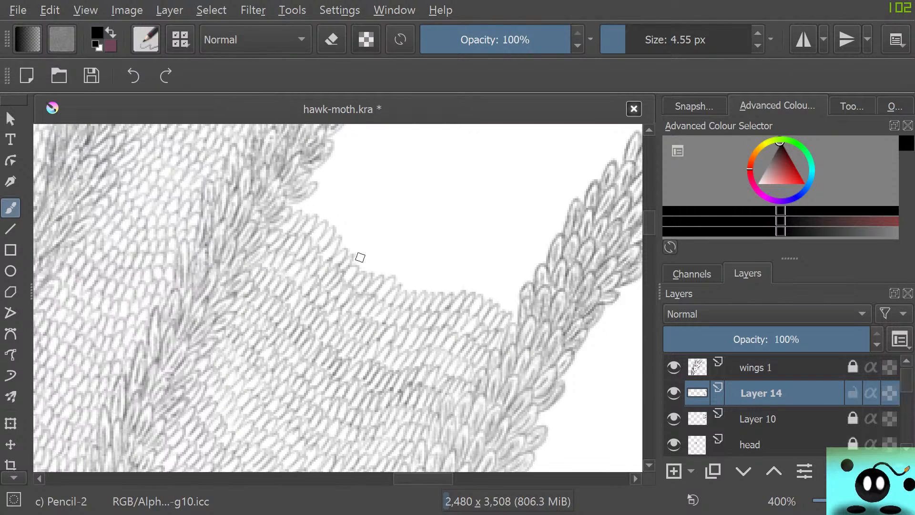
# Draw four rows of small scales with the 4.55 px Pencil-2 along the filled area's upper edge, reaching from one vein band to the other.
pyautogui.moveTo(357, 257)
pyautogui.mouseDown()
pyautogui.moveTo(383, 261)
pyautogui.moveTo(379, 278)
pyautogui.moveTo(410, 266)
pyautogui.moveTo(397, 286)
pyautogui.moveTo(414, 273)
pyautogui.mouseUp()
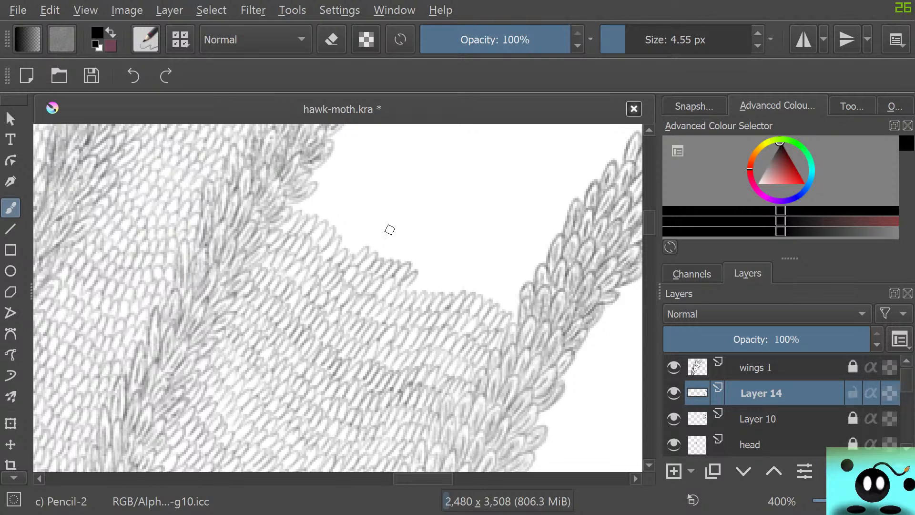
pyautogui.moveTo(404, 291)
pyautogui.mouseDown()
pyautogui.moveTo(448, 282)
pyautogui.moveTo(447, 295)
pyautogui.moveTo(467, 279)
pyautogui.moveTo(462, 292)
pyautogui.moveTo(476, 283)
pyautogui.moveTo(515, 299)
pyautogui.moveTo(478, 293)
pyautogui.moveTo(491, 301)
pyautogui.moveTo(509, 291)
pyautogui.moveTo(508, 314)
pyautogui.mouseUp()
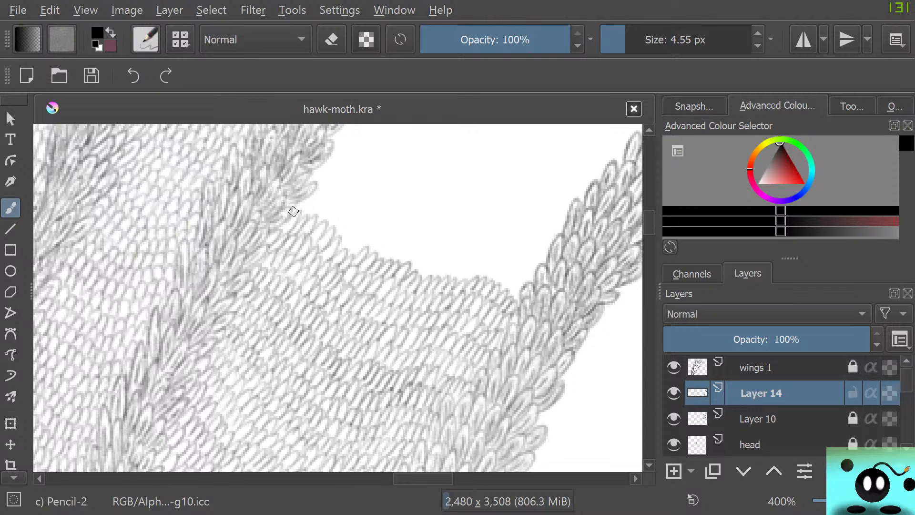
pyautogui.moveTo(293, 211)
pyautogui.mouseDown()
pyautogui.moveTo(317, 200)
pyautogui.moveTo(312, 218)
pyautogui.moveTo(331, 201)
pyautogui.moveTo(319, 220)
pyautogui.moveTo(329, 220)
pyautogui.moveTo(335, 240)
pyautogui.moveTo(351, 221)
pyautogui.moveTo(339, 241)
pyautogui.moveTo(348, 256)
pyautogui.moveTo(380, 231)
pyautogui.moveTo(370, 248)
pyautogui.moveTo(379, 253)
pyautogui.moveTo(374, 235)
pyautogui.moveTo(385, 258)
pyautogui.moveTo(404, 244)
pyautogui.moveTo(396, 260)
pyautogui.moveTo(418, 263)
pyautogui.moveTo(414, 273)
pyautogui.moveTo(415, 260)
pyautogui.moveTo(421, 267)
pyautogui.moveTo(413, 272)
pyautogui.moveTo(433, 257)
pyautogui.moveTo(423, 275)
pyautogui.moveTo(440, 268)
pyautogui.moveTo(468, 280)
pyautogui.moveTo(485, 272)
pyautogui.moveTo(488, 286)
pyautogui.moveTo(509, 291)
pyautogui.mouseUp()
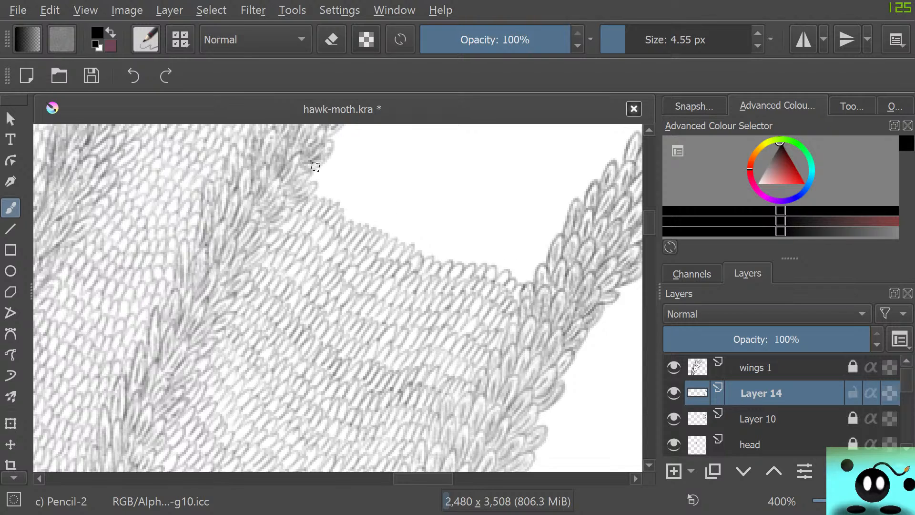
pyautogui.moveTo(315, 167)
pyautogui.mouseDown()
pyautogui.moveTo(332, 207)
pyautogui.moveTo(368, 206)
pyautogui.moveTo(377, 224)
pyautogui.moveTo(412, 244)
pyautogui.moveTo(427, 233)
pyautogui.moveTo(458, 253)
pyautogui.moveTo(501, 253)
pyautogui.moveTo(495, 265)
pyautogui.moveTo(512, 277)
pyautogui.moveTo(529, 270)
pyautogui.moveTo(506, 277)
pyautogui.mouseUp()
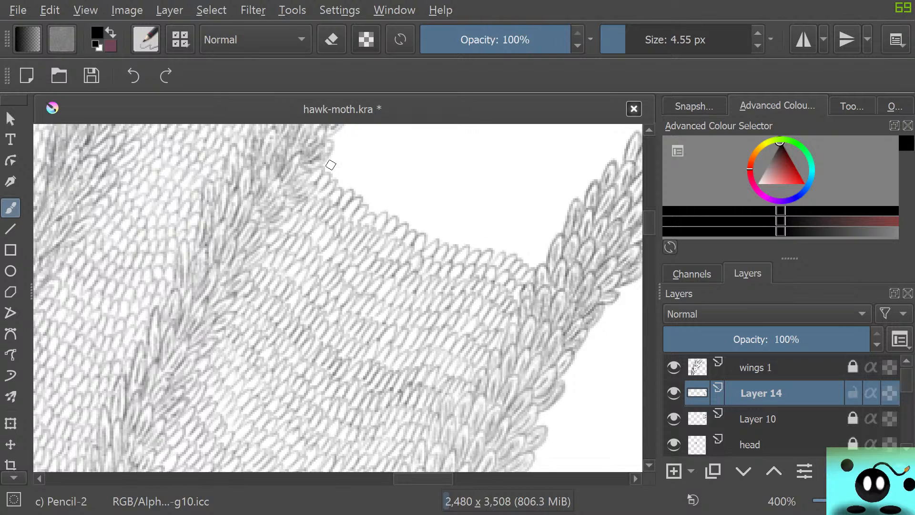
pyautogui.moveTo(337, 155)
pyautogui.mouseDown()
pyautogui.moveTo(384, 220)
pyautogui.moveTo(429, 221)
pyautogui.moveTo(415, 228)
pyautogui.moveTo(520, 248)
pyautogui.moveTo(525, 269)
pyautogui.mouseUp()
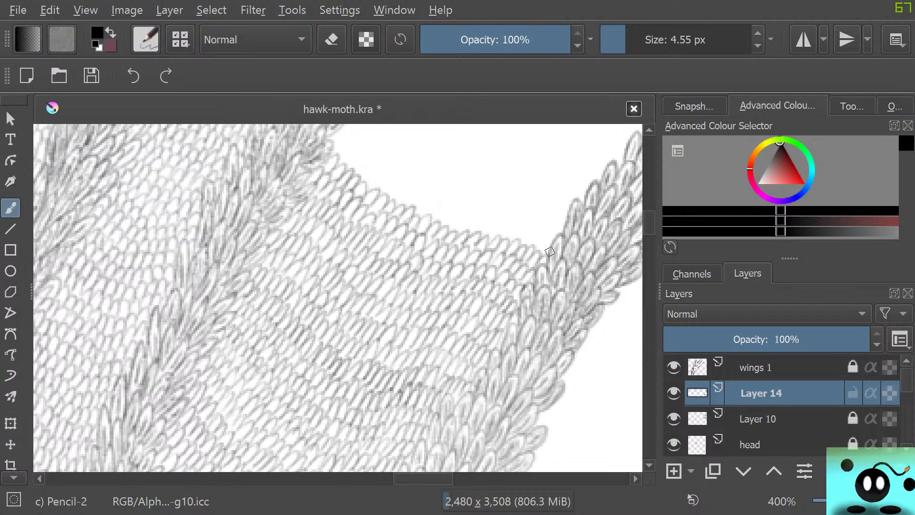
# Stack four more rows of scales further up the gap between the two vein bands on Layer 14.
pyautogui.scroll(5, 550, 251)
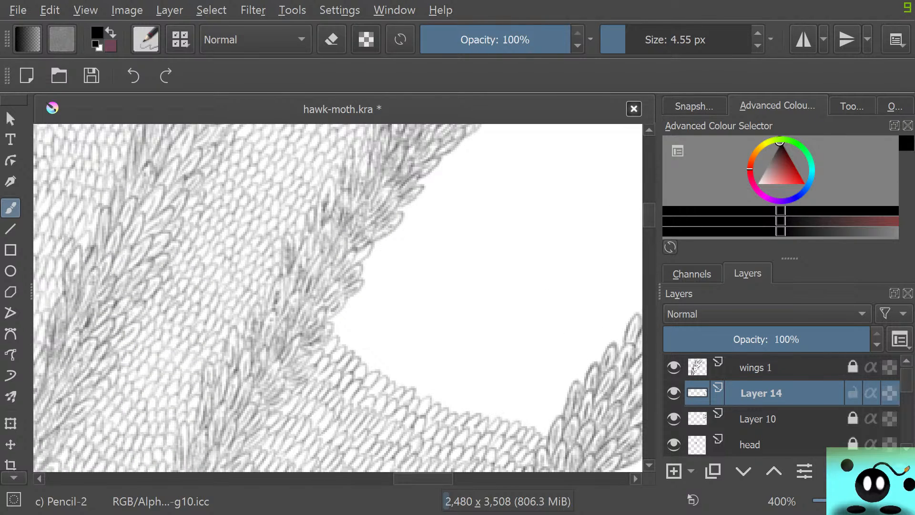
pyautogui.moveTo(341, 316)
pyautogui.mouseDown()
pyautogui.moveTo(363, 366)
pyautogui.moveTo(458, 403)
pyautogui.moveTo(543, 417)
pyautogui.moveTo(546, 434)
pyautogui.mouseUp()
pyautogui.moveTo(334, 313)
pyautogui.mouseDown()
pyautogui.moveTo(352, 305)
pyautogui.moveTo(343, 327)
pyautogui.moveTo(364, 317)
pyautogui.moveTo(379, 350)
pyautogui.moveTo(417, 363)
pyautogui.moveTo(440, 392)
pyautogui.moveTo(476, 399)
pyautogui.mouseUp()
pyautogui.moveTo(478, 402)
pyautogui.mouseDown()
pyautogui.moveTo(495, 391)
pyautogui.moveTo(501, 408)
pyautogui.moveTo(518, 392)
pyautogui.moveTo(510, 408)
pyautogui.moveTo(530, 410)
pyautogui.moveTo(544, 399)
pyautogui.moveTo(537, 414)
pyautogui.moveTo(555, 400)
pyautogui.moveTo(554, 418)
pyautogui.mouseUp()
pyautogui.moveTo(352, 291)
pyautogui.mouseDown()
pyautogui.moveTo(356, 312)
pyautogui.moveTo(365, 320)
pyautogui.moveTo(376, 308)
pyautogui.moveTo(371, 326)
pyautogui.moveTo(380, 334)
pyautogui.moveTo(394, 326)
pyautogui.moveTo(388, 346)
pyautogui.moveTo(404, 338)
pyautogui.moveTo(396, 348)
pyautogui.moveTo(405, 355)
pyautogui.moveTo(422, 341)
pyautogui.moveTo(415, 359)
pyautogui.moveTo(432, 373)
pyautogui.moveTo(458, 363)
pyautogui.moveTo(453, 377)
pyautogui.moveTo(463, 383)
pyautogui.moveTo(476, 372)
pyautogui.moveTo(468, 392)
pyautogui.moveTo(488, 393)
pyautogui.moveTo(517, 345)
pyautogui.moveTo(504, 387)
pyautogui.moveTo(513, 395)
pyautogui.moveTo(522, 382)
pyautogui.moveTo(535, 397)
pyautogui.moveTo(546, 384)
pyautogui.moveTo(565, 392)
pyautogui.mouseUp()
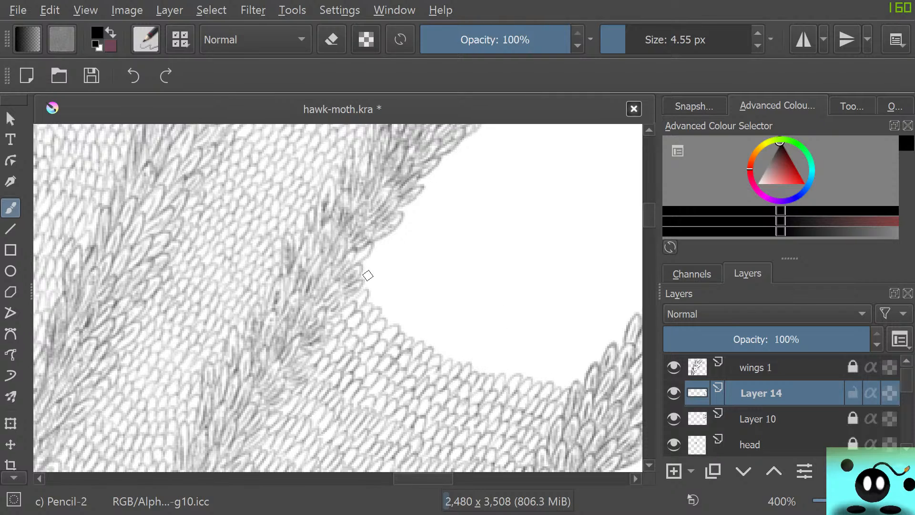
pyautogui.moveTo(364, 270)
pyautogui.mouseDown()
pyautogui.moveTo(362, 305)
pyautogui.moveTo(383, 288)
pyautogui.moveTo(373, 307)
pyautogui.moveTo(385, 313)
pyautogui.moveTo(392, 289)
pyautogui.moveTo(389, 316)
pyautogui.moveTo(381, 316)
pyautogui.moveTo(397, 316)
pyautogui.moveTo(396, 334)
pyautogui.moveTo(417, 321)
pyautogui.moveTo(408, 338)
pyautogui.moveTo(420, 344)
pyautogui.moveTo(476, 332)
pyautogui.moveTo(434, 352)
pyautogui.moveTo(445, 338)
pyautogui.moveTo(440, 355)
pyautogui.moveTo(457, 351)
pyautogui.moveTo(459, 366)
pyautogui.moveTo(476, 362)
pyautogui.moveTo(481, 372)
pyautogui.moveTo(495, 376)
pyautogui.moveTo(500, 364)
pyautogui.moveTo(526, 379)
pyautogui.moveTo(536, 367)
pyautogui.moveTo(528, 377)
pyautogui.moveTo(550, 377)
pyautogui.mouseUp()
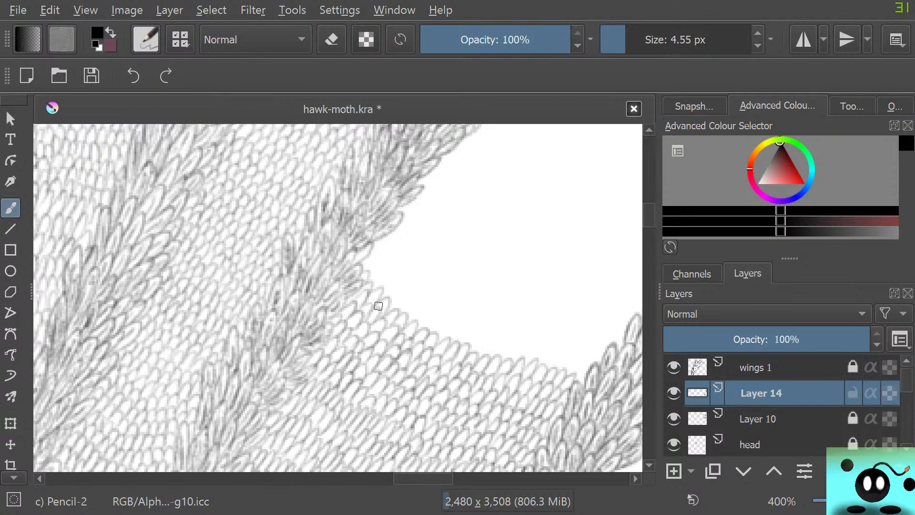
# Continue the scale pattern upward with five full rows across the gap and a short partial row beside the inner vein band.
pyautogui.moveTo(421, 479); pyautogui.dragTo(428, 479)
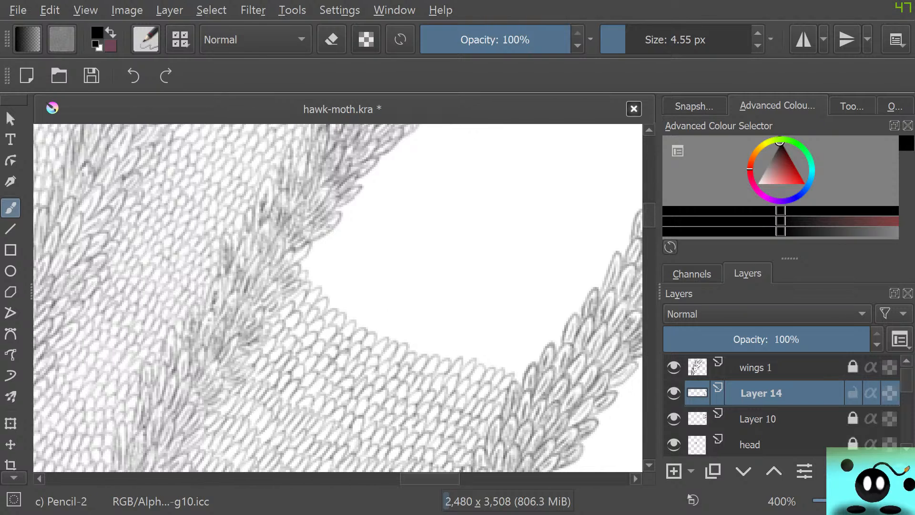
pyautogui.moveTo(308, 263)
pyautogui.mouseDown()
pyautogui.moveTo(324, 281)
pyautogui.moveTo(345, 309)
pyautogui.moveTo(325, 309)
pyautogui.moveTo(332, 293)
pyautogui.moveTo(324, 302)
pyautogui.moveTo(373, 324)
pyautogui.moveTo(354, 318)
pyautogui.moveTo(369, 311)
pyautogui.moveTo(363, 327)
pyautogui.moveTo(372, 334)
pyautogui.moveTo(388, 326)
pyautogui.moveTo(404, 346)
pyautogui.moveTo(420, 333)
pyautogui.moveTo(421, 356)
pyautogui.moveTo(439, 340)
pyautogui.moveTo(434, 358)
pyautogui.moveTo(460, 349)
pyautogui.moveTo(463, 365)
pyautogui.moveTo(487, 344)
pyautogui.moveTo(465, 359)
pyautogui.moveTo(491, 361)
pyautogui.moveTo(498, 373)
pyautogui.moveTo(518, 361)
pyautogui.moveTo(520, 382)
pyautogui.mouseUp()
pyautogui.moveTo(313, 249)
pyautogui.mouseDown()
pyautogui.moveTo(331, 254)
pyautogui.moveTo(322, 268)
pyautogui.moveTo(345, 270)
pyautogui.moveTo(336, 282)
pyautogui.moveTo(345, 290)
pyautogui.moveTo(361, 285)
pyautogui.moveTo(357, 306)
pyautogui.moveTo(389, 309)
pyautogui.moveTo(374, 310)
pyautogui.moveTo(380, 322)
pyautogui.moveTo(398, 314)
pyautogui.moveTo(398, 333)
pyautogui.moveTo(416, 322)
pyautogui.moveTo(409, 337)
pyautogui.moveTo(426, 329)
pyautogui.moveTo(421, 337)
pyautogui.moveTo(442, 345)
pyautogui.moveTo(451, 322)
pyautogui.moveTo(455, 342)
pyautogui.moveTo(446, 341)
pyautogui.moveTo(459, 346)
pyautogui.moveTo(469, 335)
pyautogui.moveTo(468, 350)
pyautogui.moveTo(494, 354)
pyautogui.moveTo(509, 339)
pyautogui.moveTo(504, 357)
pyautogui.moveTo(526, 367)
pyautogui.moveTo(540, 354)
pyautogui.mouseUp()
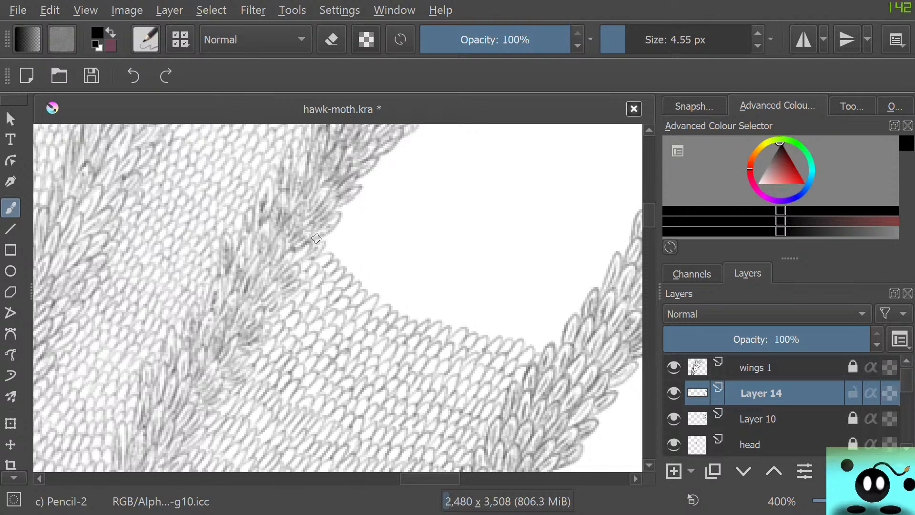
pyautogui.moveTo(321, 235)
pyautogui.mouseDown()
pyautogui.moveTo(327, 255)
pyautogui.moveTo(352, 277)
pyautogui.moveTo(366, 268)
pyautogui.moveTo(367, 293)
pyautogui.moveTo(398, 300)
pyautogui.moveTo(372, 291)
pyautogui.moveTo(381, 285)
pyautogui.moveTo(380, 298)
pyautogui.moveTo(397, 295)
pyautogui.moveTo(390, 306)
pyautogui.moveTo(400, 314)
pyautogui.moveTo(412, 304)
pyautogui.moveTo(385, 299)
pyautogui.moveTo(400, 301)
pyautogui.moveTo(407, 323)
pyautogui.moveTo(427, 308)
pyautogui.moveTo(422, 321)
pyautogui.moveTo(434, 323)
pyautogui.moveTo(479, 300)
pyautogui.moveTo(544, 408)
pyautogui.moveTo(469, 310)
pyautogui.moveTo(450, 326)
pyautogui.moveTo(475, 317)
pyautogui.moveTo(470, 332)
pyautogui.moveTo(481, 334)
pyautogui.moveTo(497, 322)
pyautogui.moveTo(490, 336)
pyautogui.moveTo(510, 343)
pyautogui.moveTo(528, 325)
pyautogui.moveTo(522, 342)
pyautogui.moveTo(528, 347)
pyautogui.moveTo(538, 336)
pyautogui.moveTo(536, 354)
pyautogui.moveTo(549, 340)
pyautogui.mouseUp()
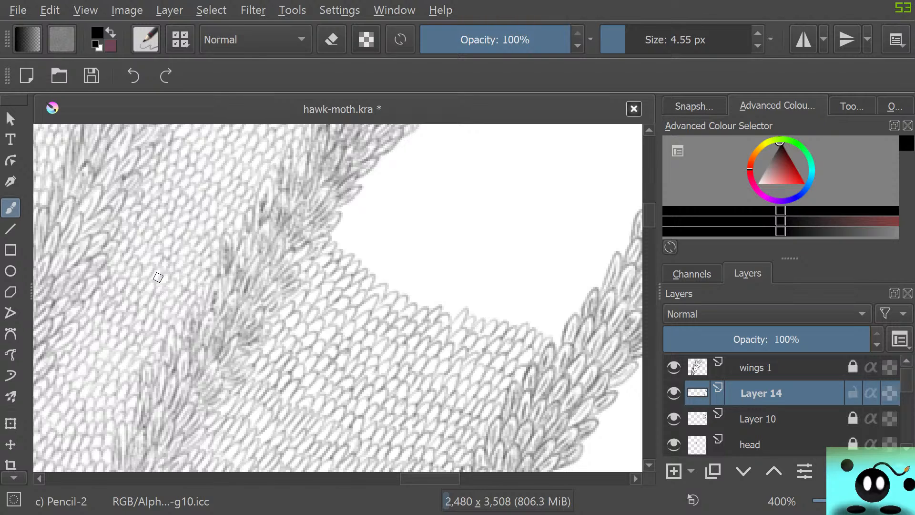
pyautogui.moveTo(335, 233)
pyautogui.mouseDown()
pyautogui.moveTo(358, 247)
pyautogui.moveTo(360, 261)
pyautogui.moveTo(377, 254)
pyautogui.moveTo(367, 274)
pyautogui.moveTo(380, 283)
pyautogui.moveTo(389, 273)
pyautogui.moveTo(389, 290)
pyautogui.moveTo(424, 290)
pyautogui.moveTo(410, 295)
pyautogui.moveTo(413, 305)
pyautogui.moveTo(435, 310)
pyautogui.moveTo(452, 295)
pyautogui.moveTo(446, 315)
pyautogui.moveTo(469, 319)
pyautogui.moveTo(483, 304)
pyautogui.moveTo(492, 321)
pyautogui.moveTo(506, 305)
pyautogui.moveTo(501, 321)
pyautogui.moveTo(512, 324)
pyautogui.moveTo(525, 309)
pyautogui.moveTo(526, 323)
pyautogui.moveTo(560, 338)
pyautogui.mouseUp()
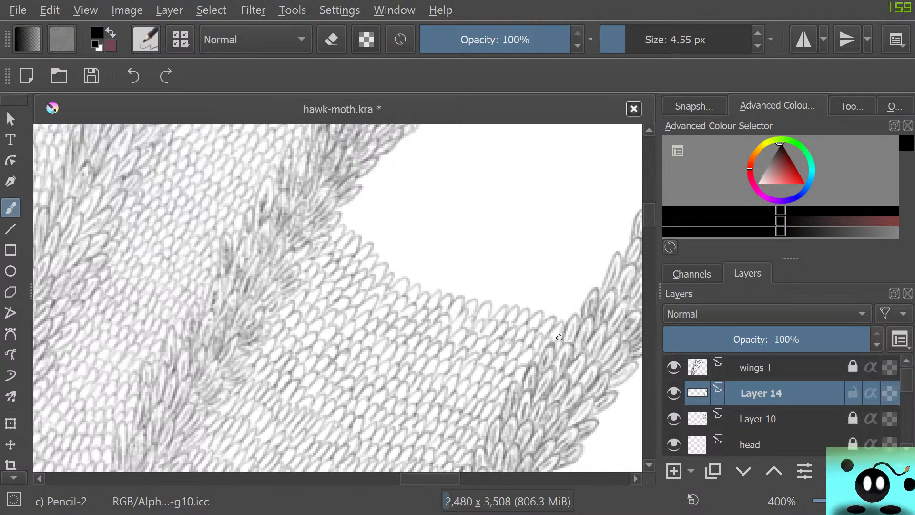
pyautogui.moveTo(353, 228)
pyautogui.mouseDown()
pyautogui.moveTo(349, 205)
pyautogui.moveTo(347, 229)
pyautogui.moveTo(366, 216)
pyautogui.moveTo(353, 233)
pyautogui.moveTo(370, 250)
pyautogui.moveTo(387, 239)
pyautogui.moveTo(378, 258)
pyautogui.moveTo(389, 283)
pyautogui.moveTo(409, 268)
pyautogui.moveTo(395, 277)
pyautogui.moveTo(405, 285)
pyautogui.moveTo(451, 295)
pyautogui.moveTo(463, 286)
pyautogui.moveTo(471, 299)
pyautogui.moveTo(485, 288)
pyautogui.moveTo(479, 302)
pyautogui.moveTo(490, 307)
pyautogui.moveTo(499, 292)
pyautogui.moveTo(501, 308)
pyautogui.moveTo(523, 298)
pyautogui.moveTo(527, 311)
pyautogui.moveTo(555, 296)
pyautogui.moveTo(541, 308)
pyautogui.moveTo(546, 318)
pyautogui.moveTo(575, 305)
pyautogui.moveTo(561, 319)
pyautogui.mouseUp()
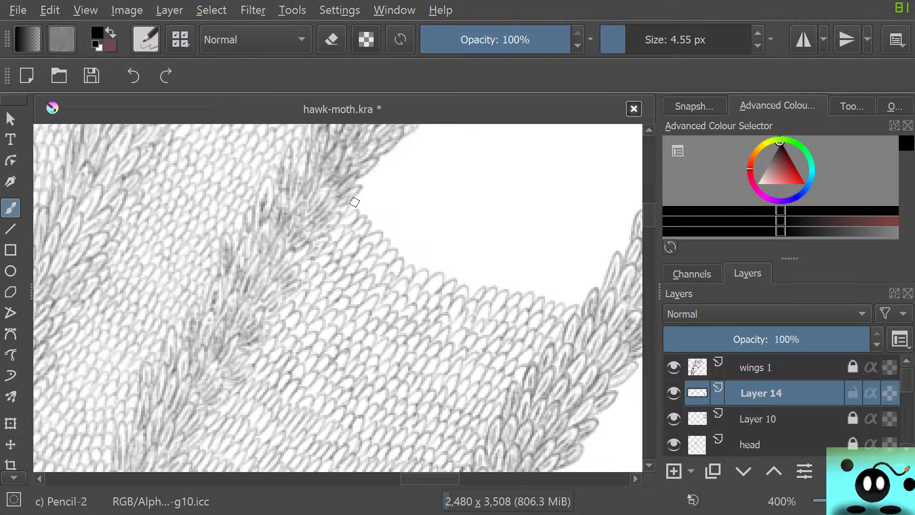
pyautogui.moveTo(350, 202)
pyautogui.mouseDown()
pyautogui.moveTo(372, 201)
pyautogui.moveTo(363, 218)
pyautogui.moveTo(373, 225)
pyautogui.moveTo(379, 217)
pyautogui.moveTo(377, 231)
pyautogui.moveTo(392, 234)
pyautogui.moveTo(391, 246)
pyautogui.moveTo(404, 246)
pyautogui.moveTo(394, 257)
pyautogui.moveTo(415, 268)
pyautogui.mouseUp()
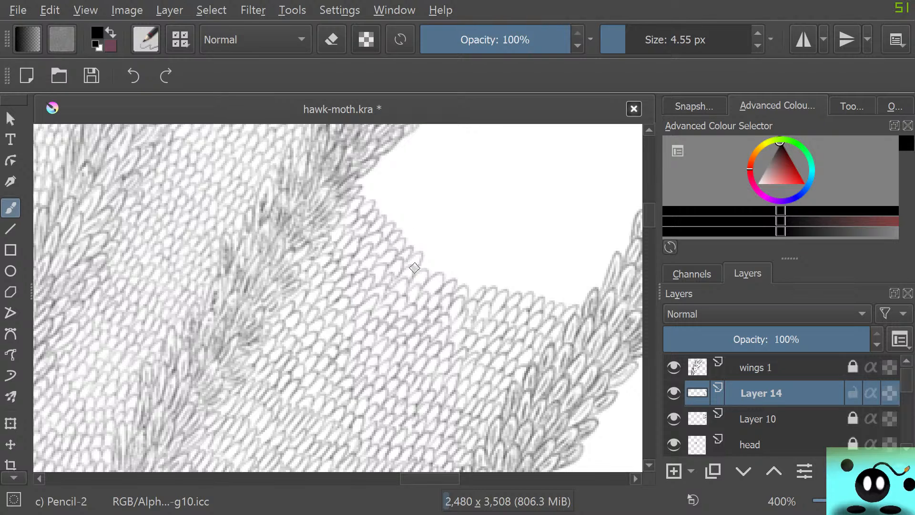
# Examine the scale-covered wing and the head at several zoom levels.
pyautogui.scroll(-9, 415, 268)
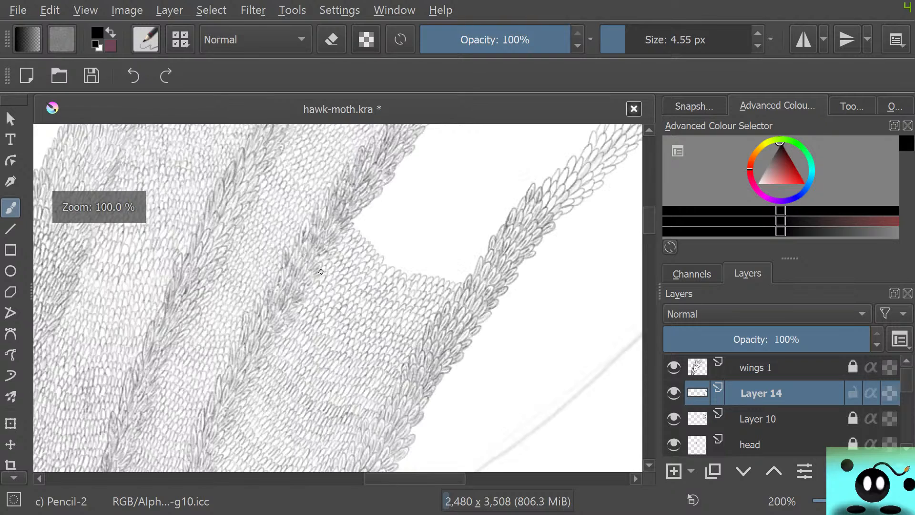
pyautogui.scroll(6, 319, 322)
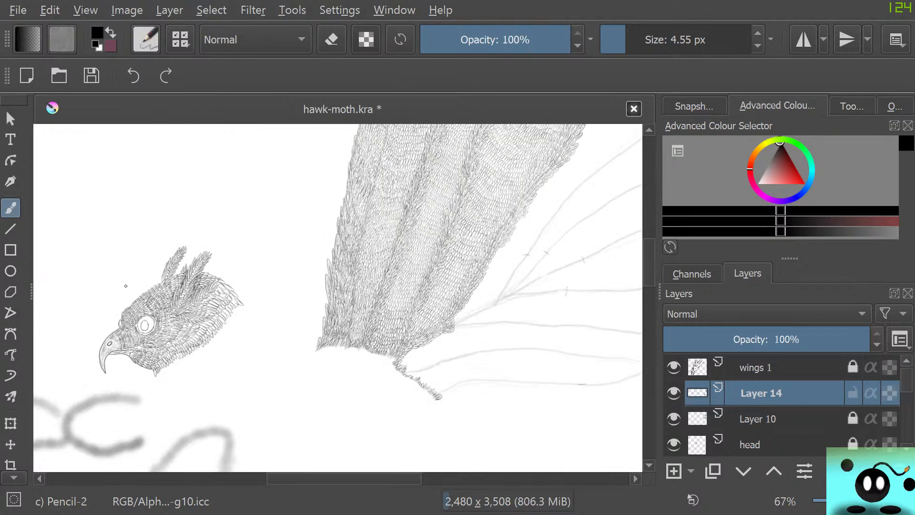
pyautogui.scroll(-3, 146, 327)
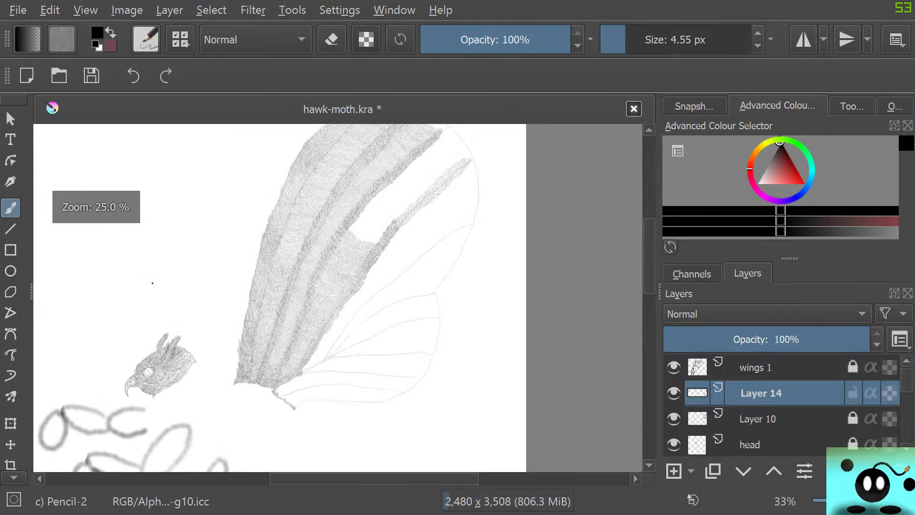
pyautogui.scroll(2, 143, 313)
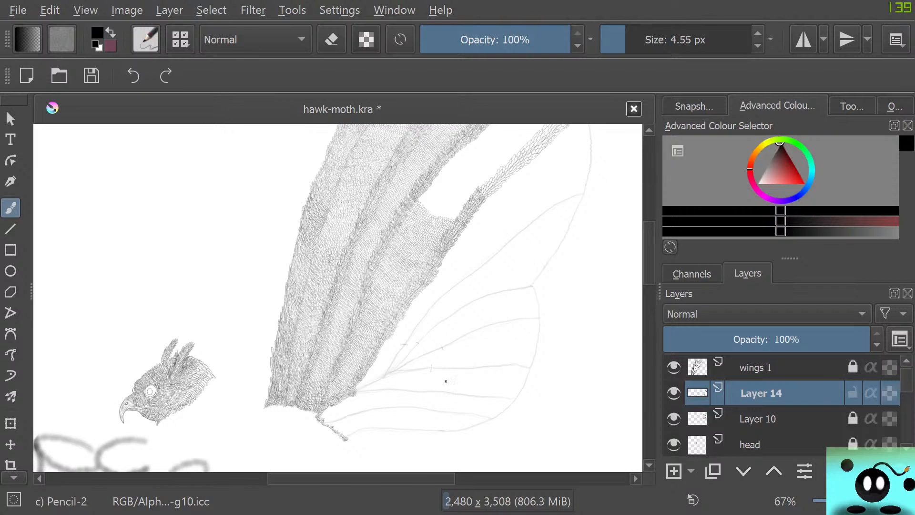
pyautogui.scroll(2, 255, 396)
pyautogui.scroll(-5, 170, 371)
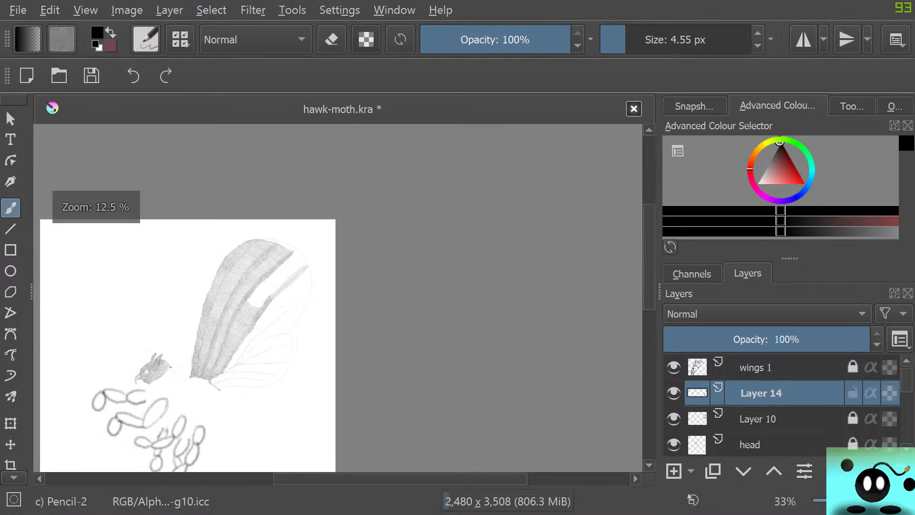
pyautogui.scroll(2, 264, 270)
pyautogui.scroll(2, 264, 270)
pyautogui.scroll(-2, 253, 295)
pyautogui.scroll(4, 247, 317)
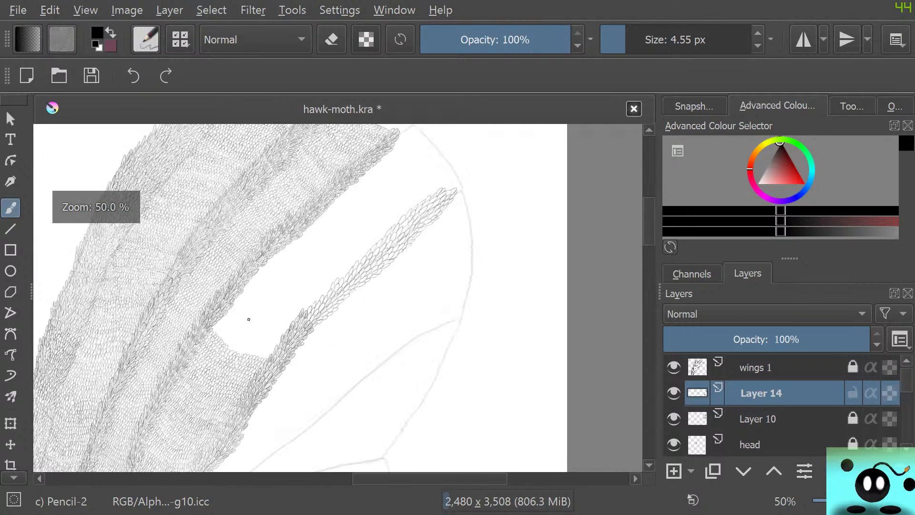
pyautogui.scroll(-6, 249, 319)
pyautogui.scroll(3, 256, 322)
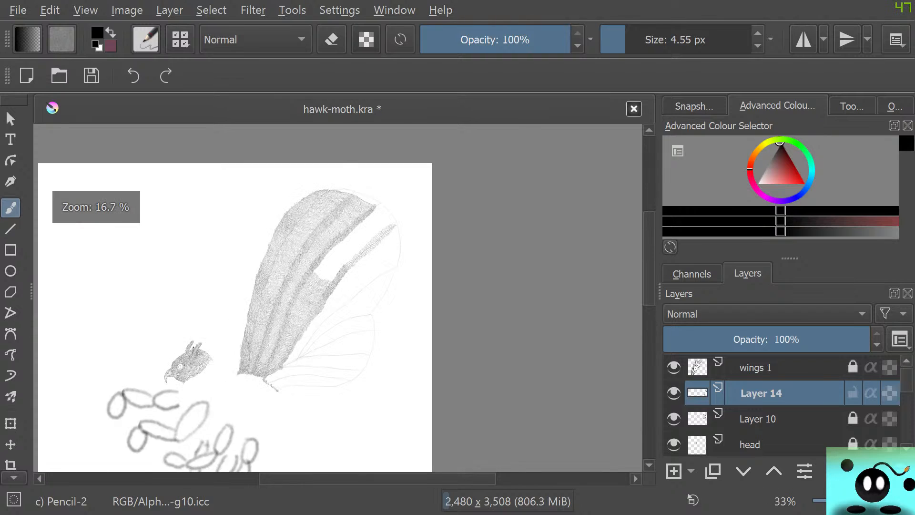
pyautogui.scroll(1, 256, 321)
pyautogui.scroll(-1, 256, 322)
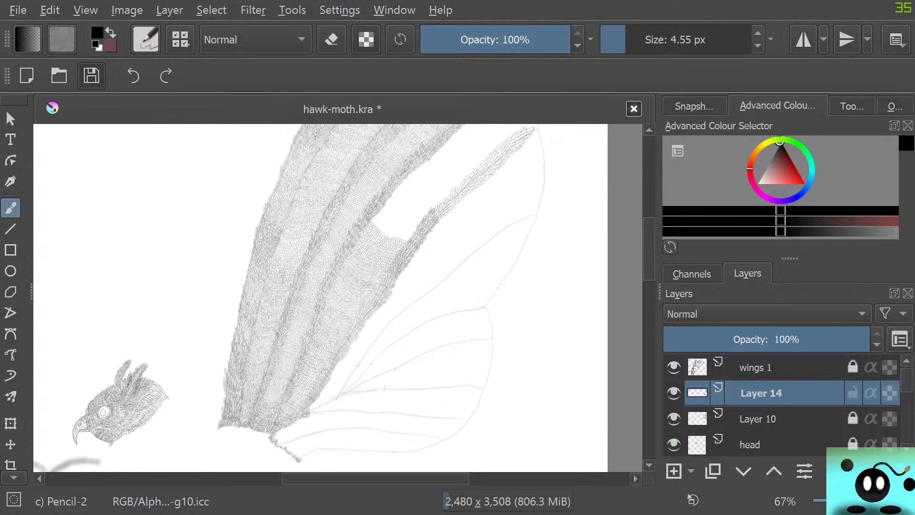
# Save the hawk-moth.kra document.
pyautogui.click(91, 75)
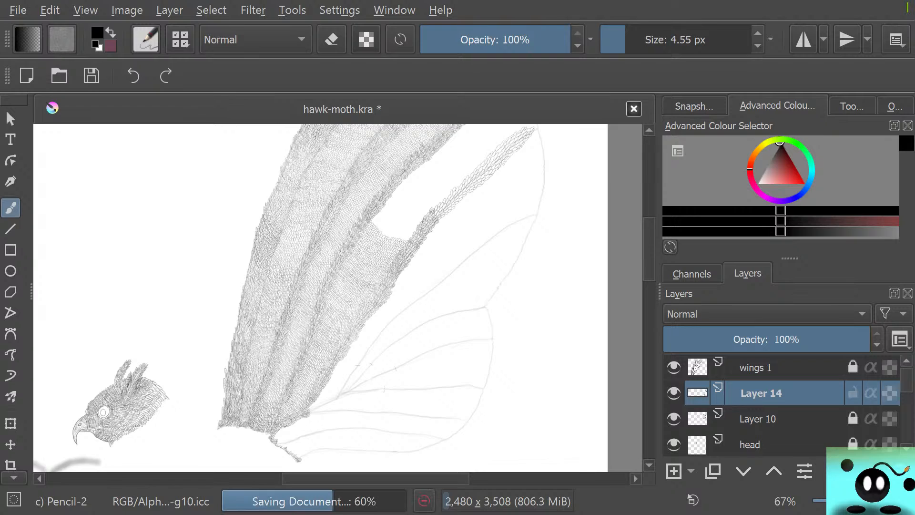
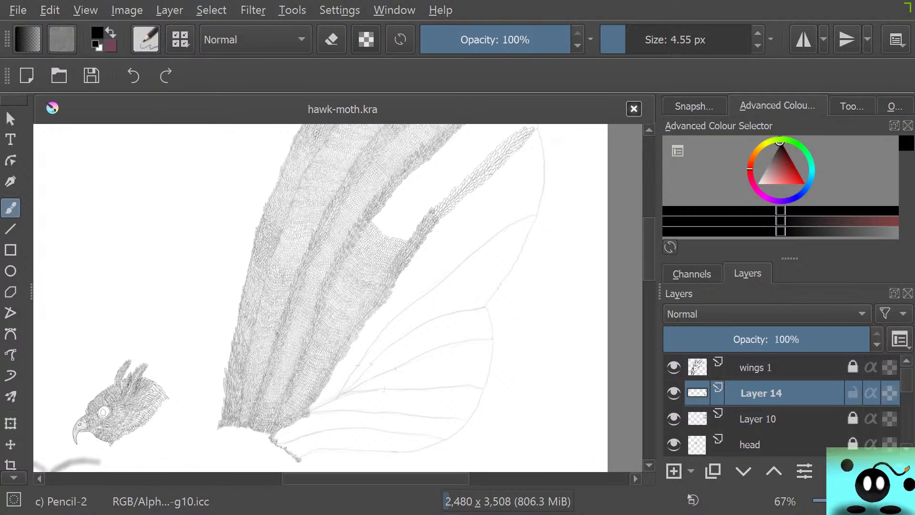
# Save the current wing scale drawing again under its existing file name, hawk-moth.kra.
pyautogui.click(91, 76)
pyautogui.click(92, 76)
pyautogui.click(92, 76)
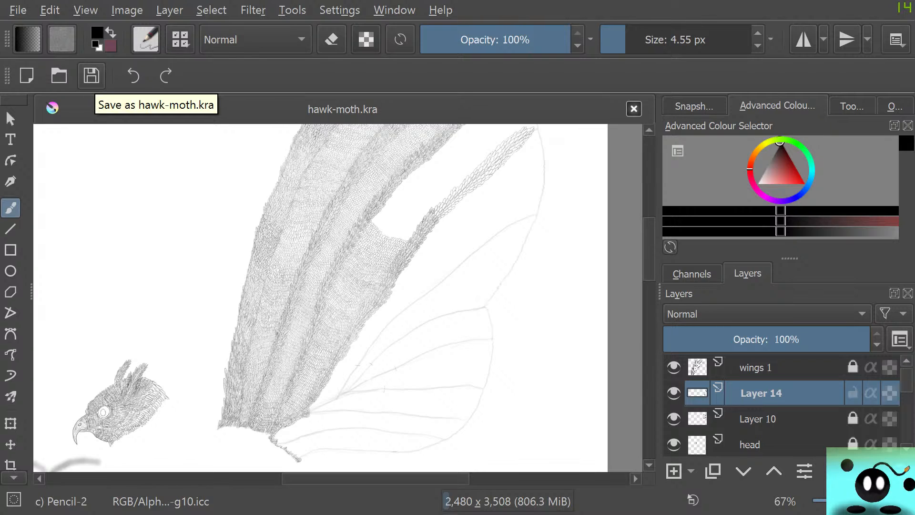